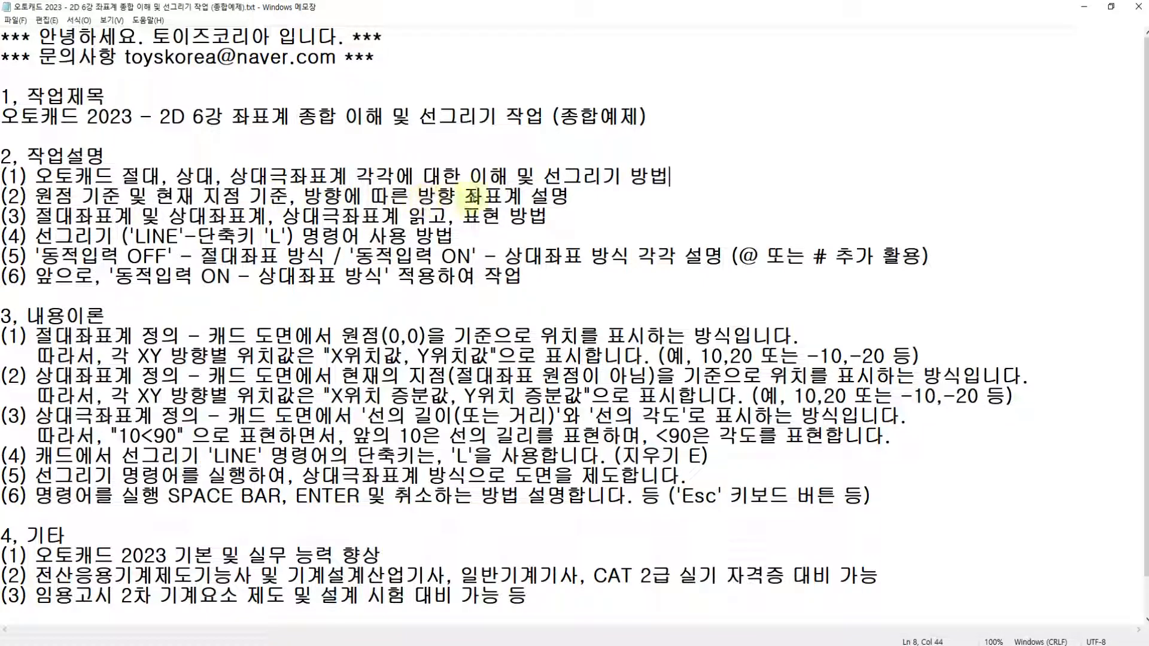
Read the work description in the lesson notes, covering coordinate systems, the LINE command and dynamic input on or off
drag(571, 198, 36, 206)
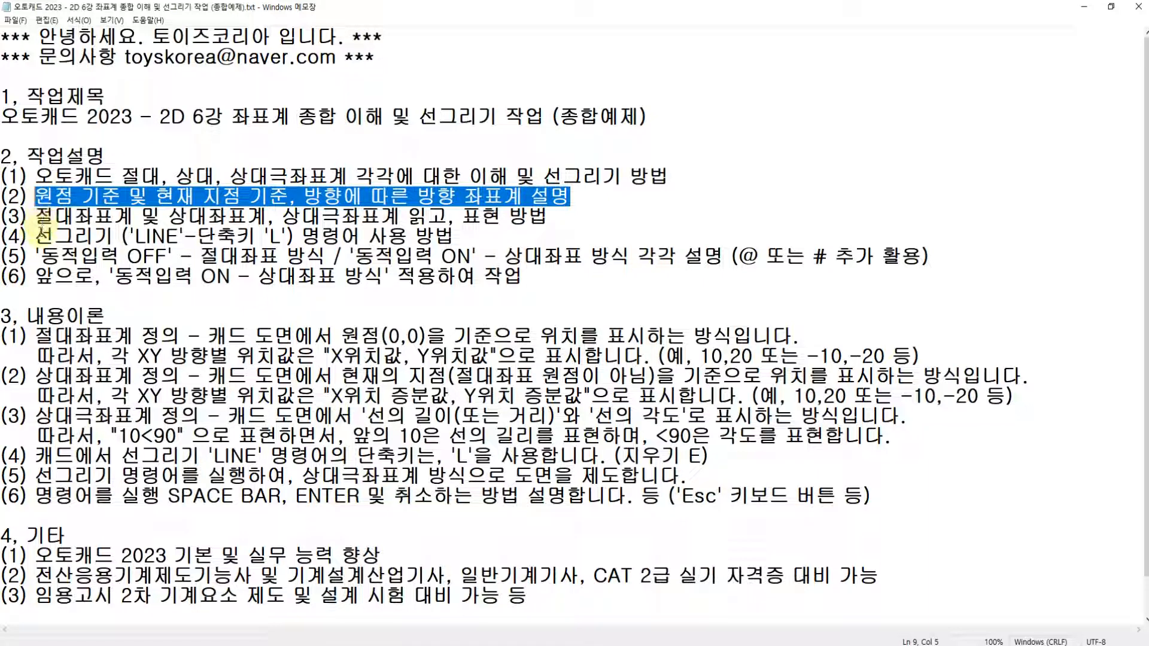
click(36, 235)
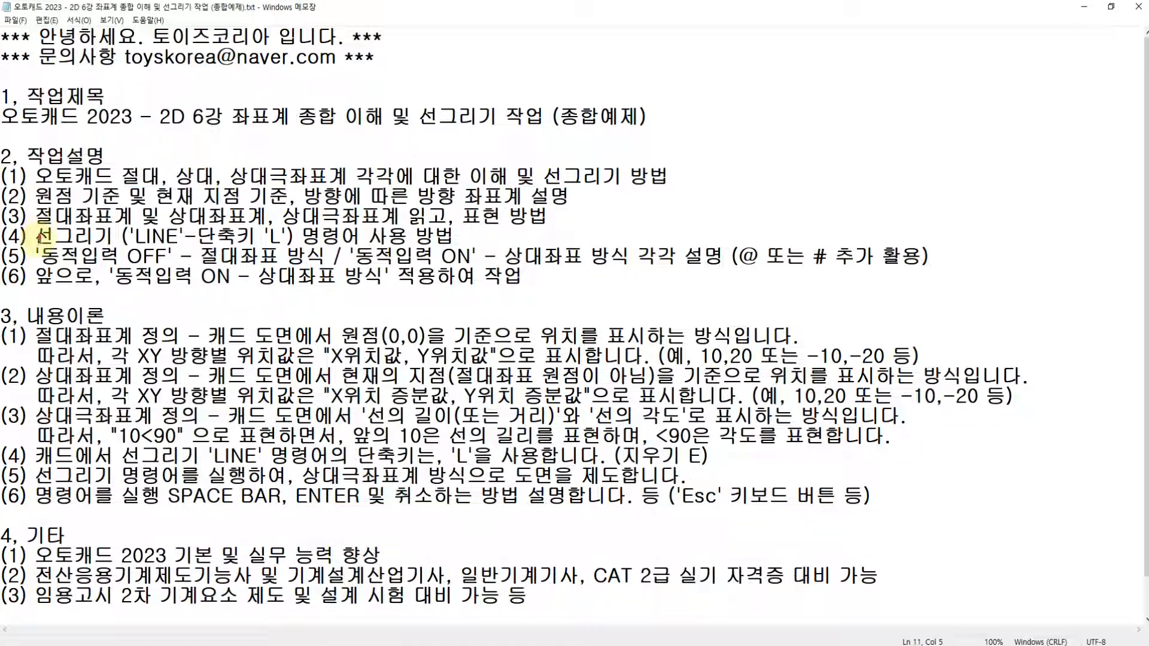
drag(37, 236, 206, 234)
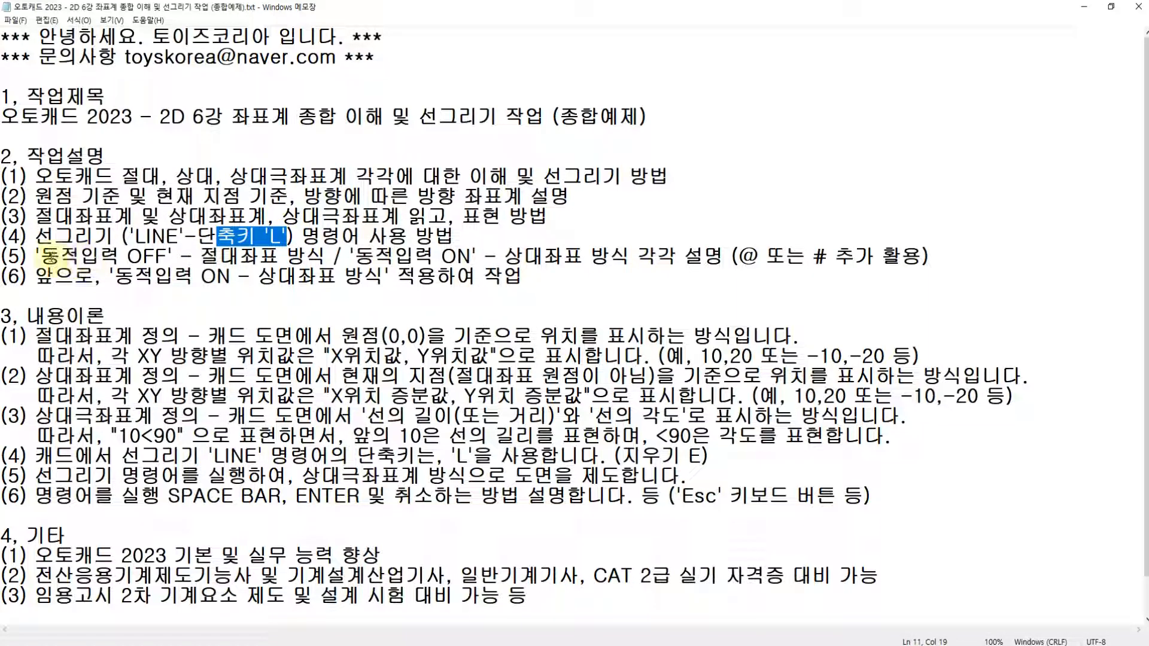
drag(41, 256, 419, 257)
click(335, 258)
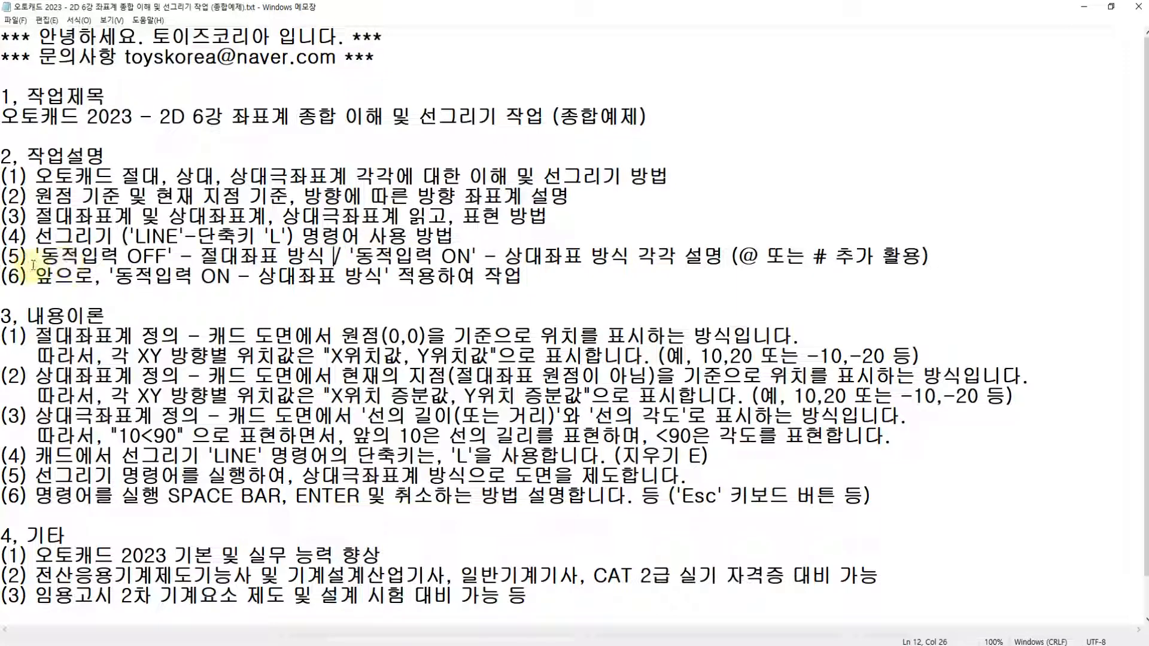
drag(40, 256, 637, 257)
click(202, 256)
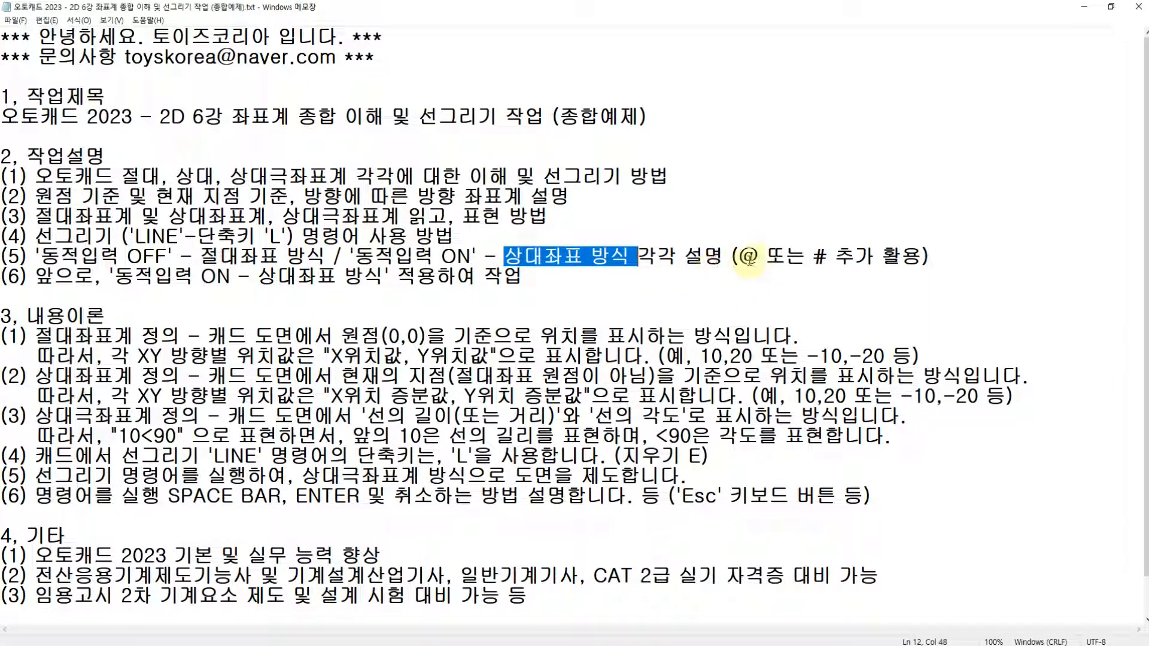
drag(735, 258, 921, 257)
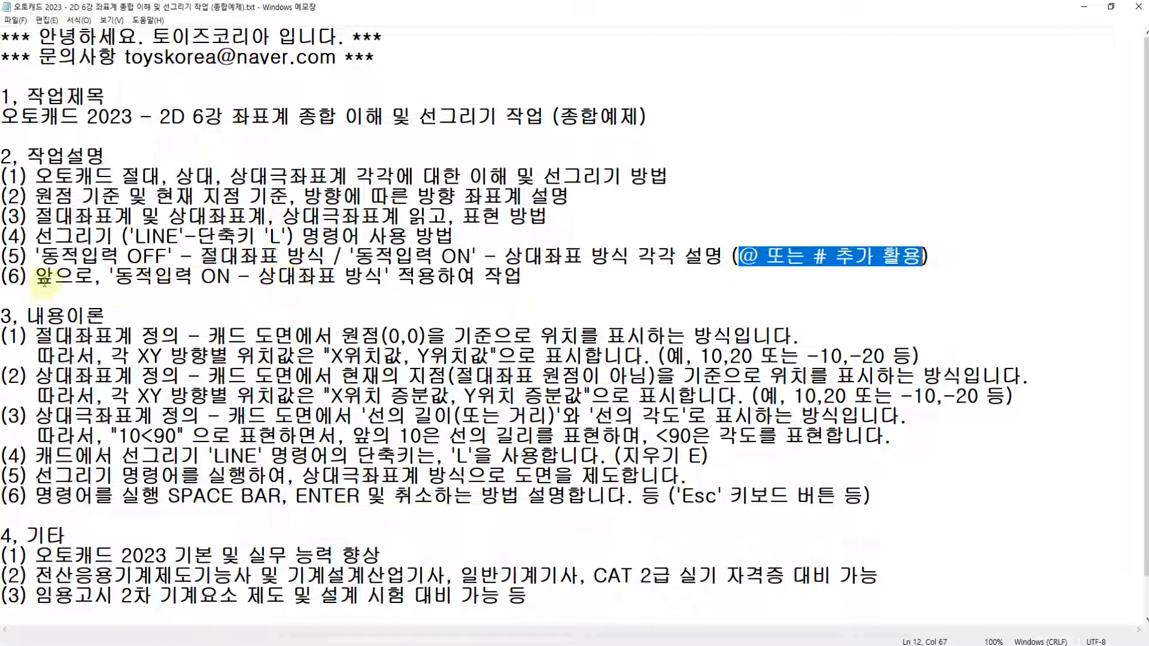
click(38, 261)
drag(110, 278, 383, 280)
click(524, 276)
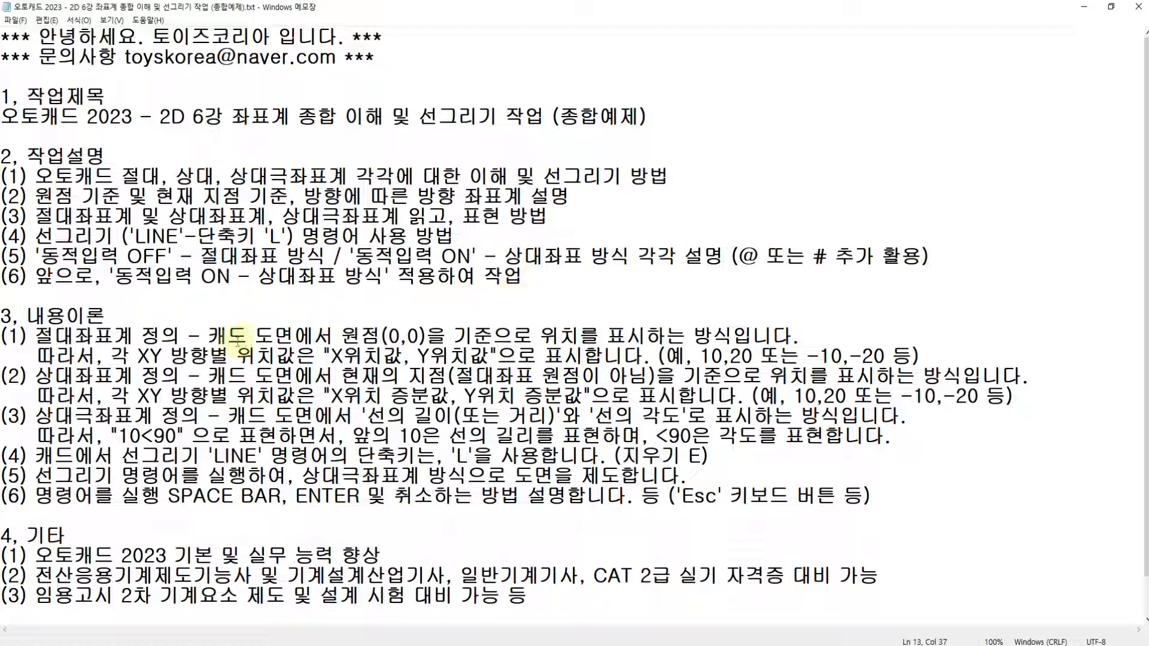
Review the theory section of the notes and the closing line about where the example drawing files are provided
drag(27, 317, 879, 492)
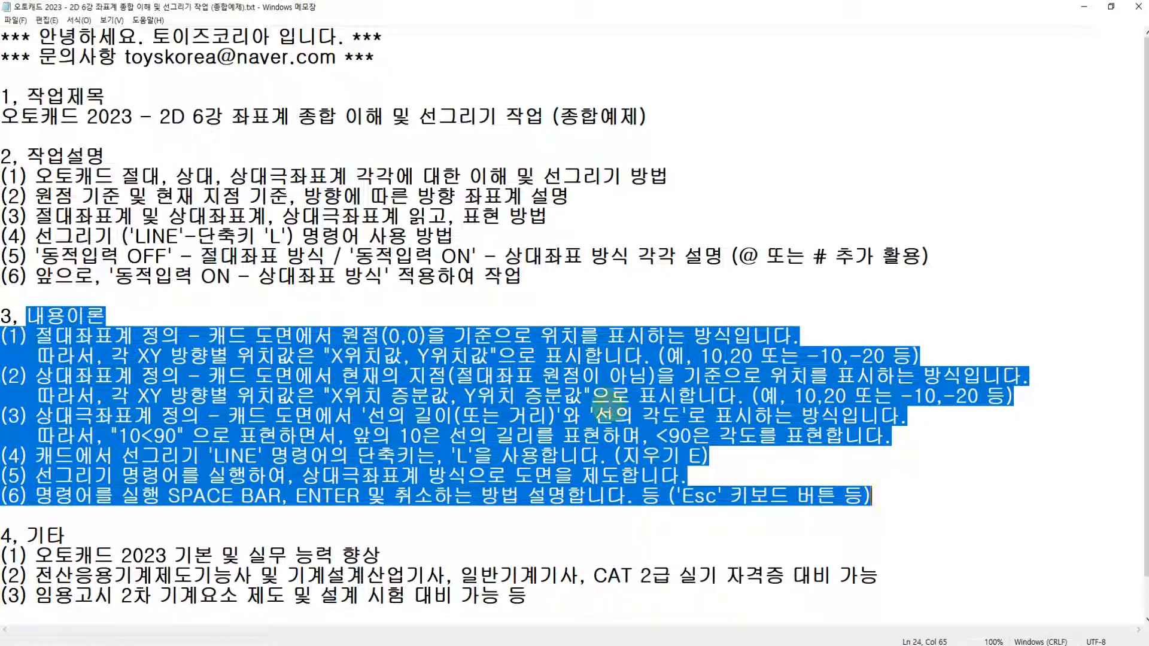
scroll(598, 406, down, 1)
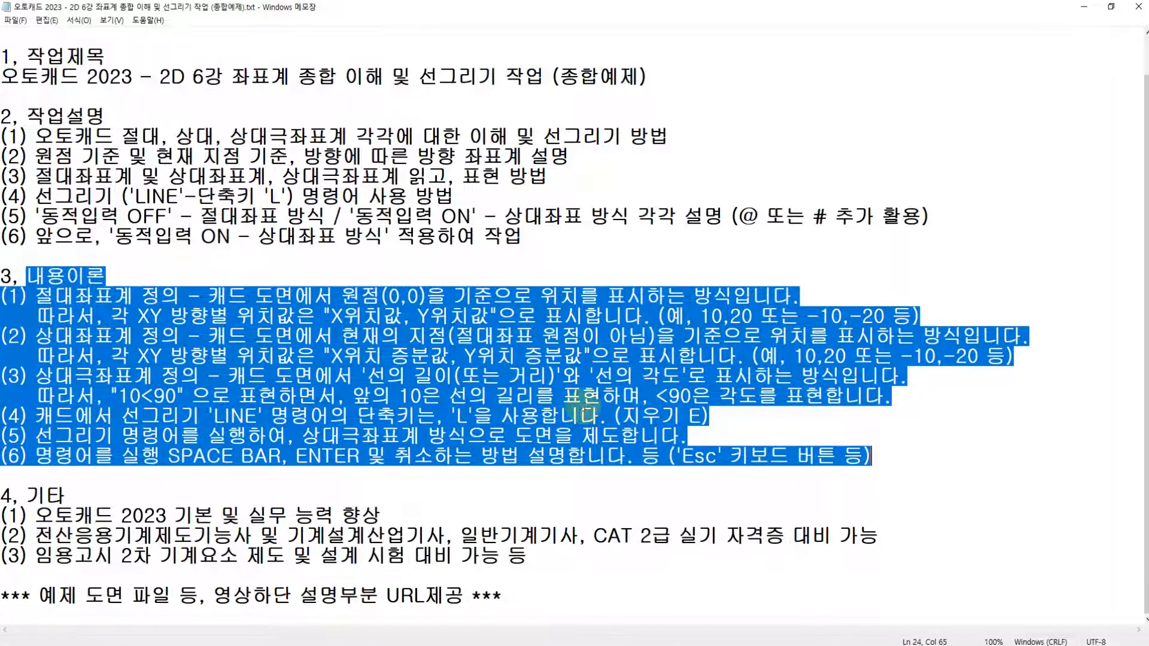
click(80, 595)
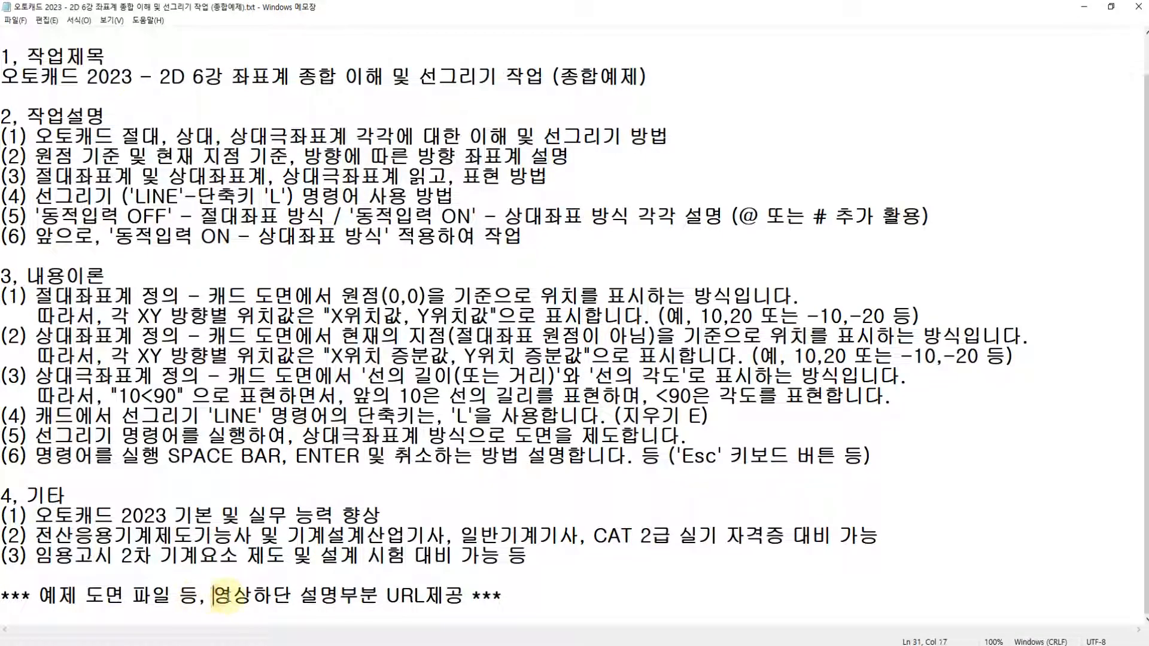
drag(386, 596, 468, 595)
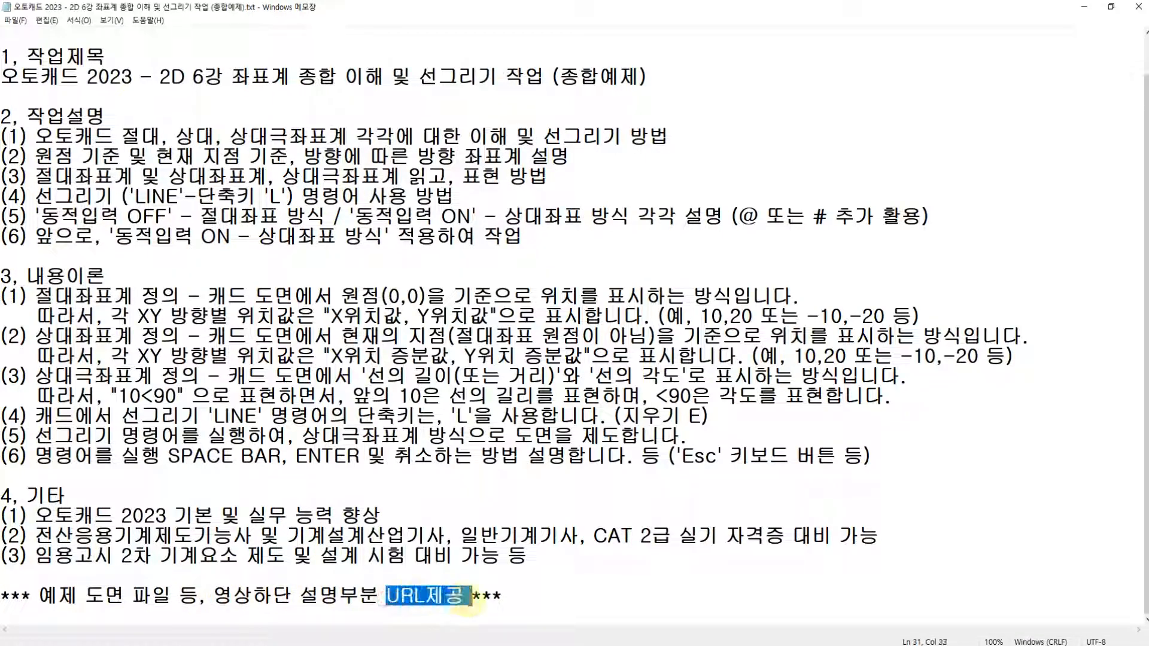
click(467, 595)
scroll(246, 474, up, 1)
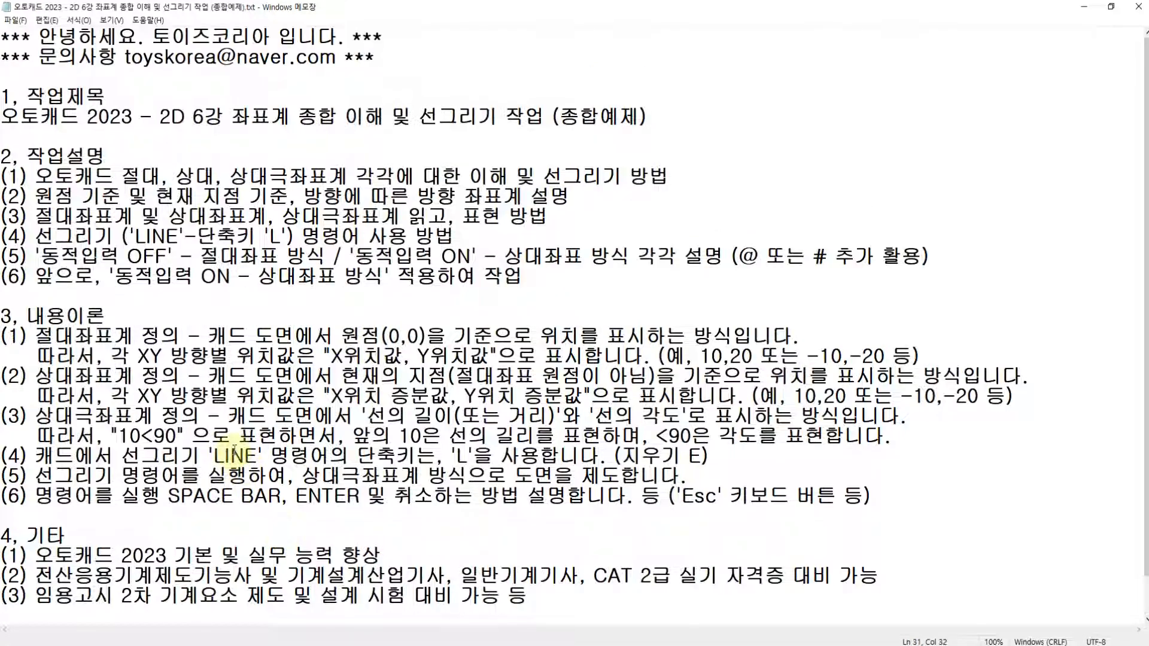
Switch to AutoCAD, with the dimensioned example drawing and the empty practice drawing (6강 종합예제 작업) shown side by side
click(365, 644)
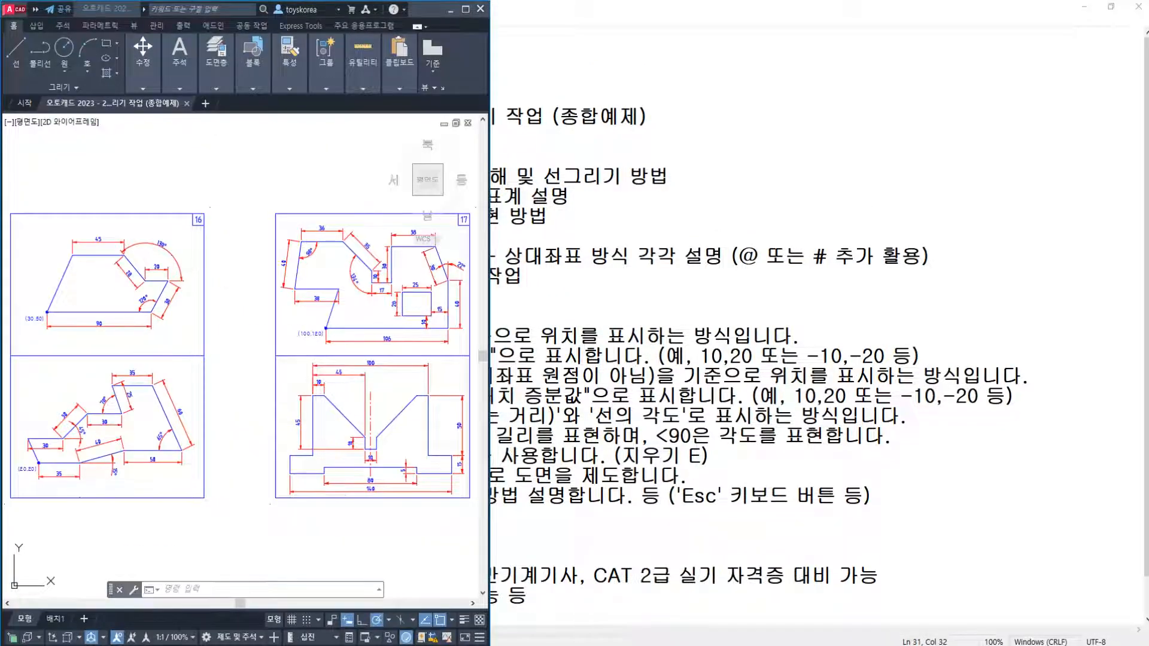
click(395, 644)
click(266, 362)
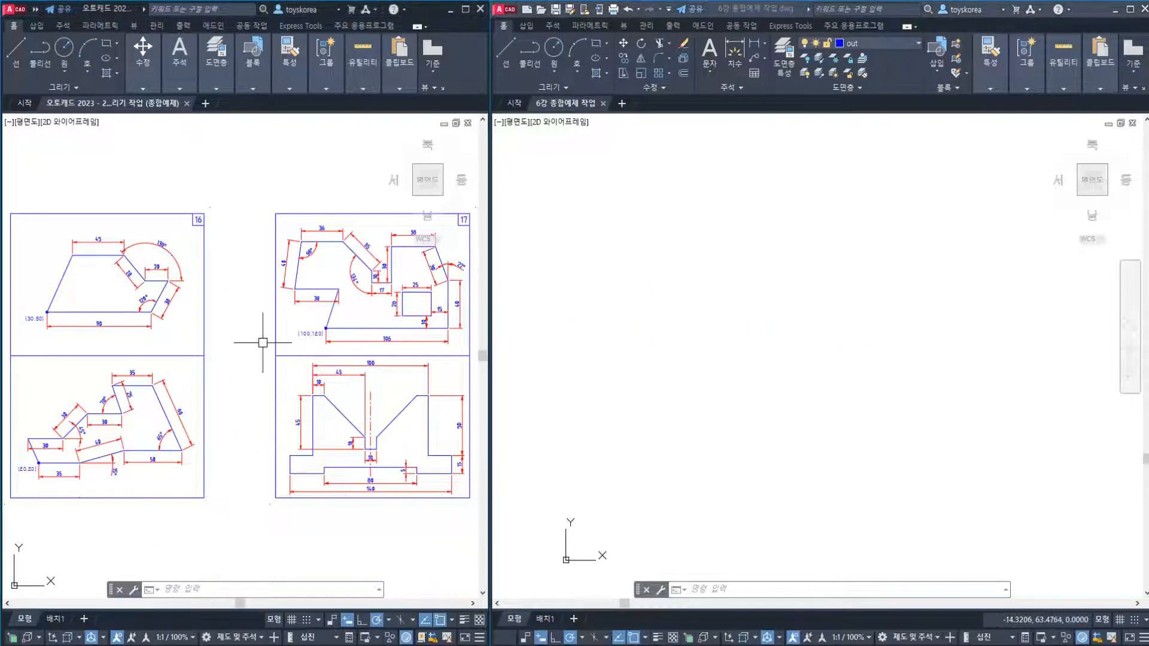
Examine the figures on example sheet 16, focusing on the dimensions and angles of the upper figure starting at (30,50)
mouse_move(263, 342)
middle_down()
mouse_move(338, 329)
mouse_move(192, 331)
mouse_move(291, 352)
mouse_move(270, 329)
mouse_move(190, 310)
middle_up()
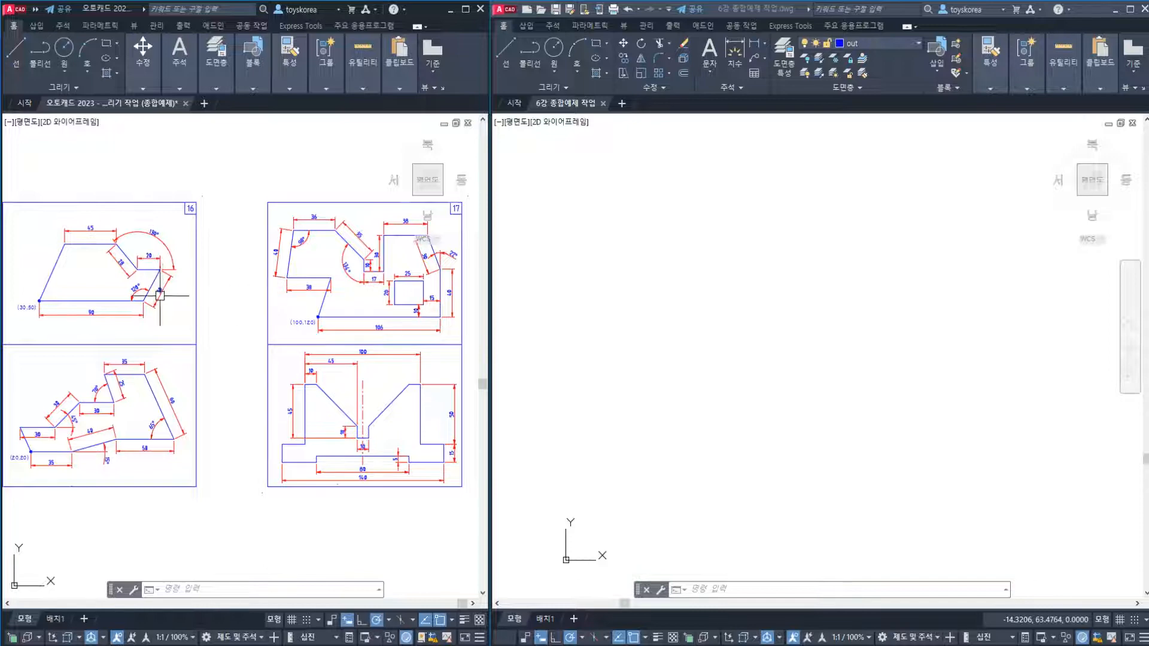
scroll(160, 295, up, 7)
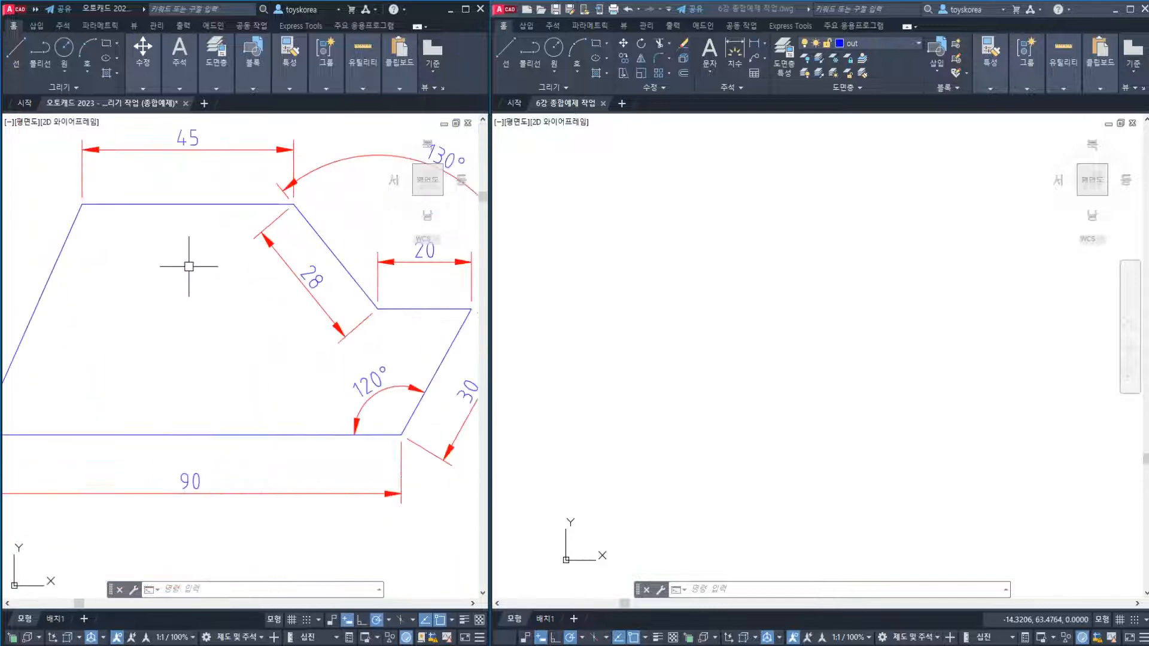
scroll(184, 264, down, 2)
middle_drag(184, 264, 208, 267)
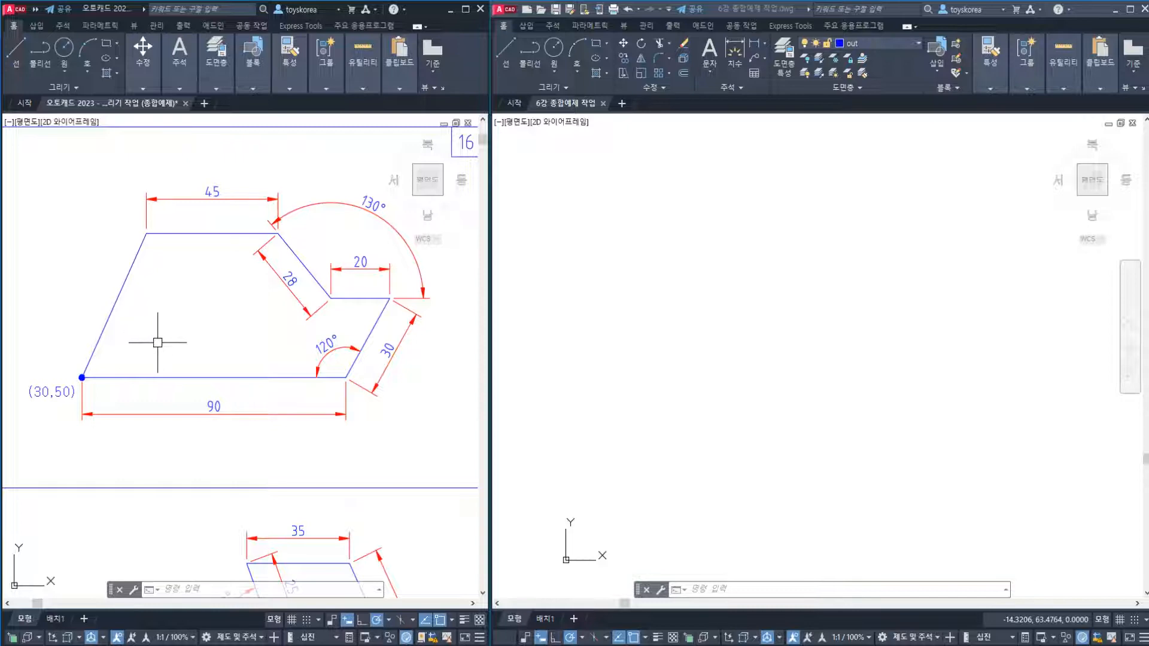
scroll(238, 322, down, 2)
middle_drag(244, 360, 138, 298)
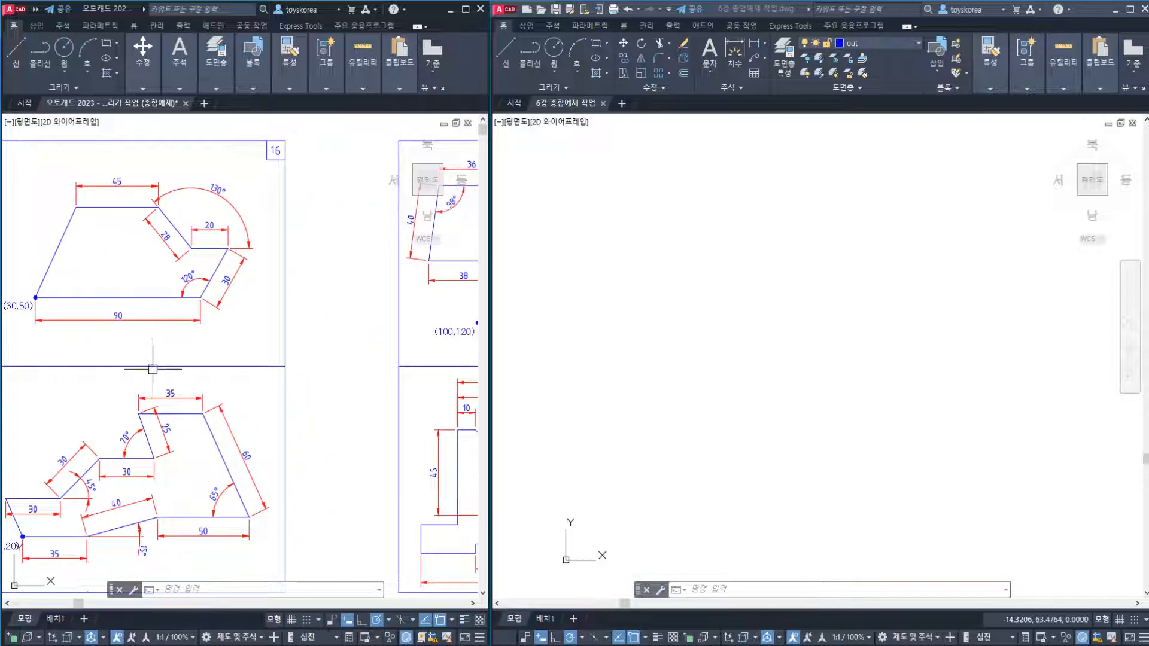
mouse_move(198, 371)
middle_down()
mouse_move(188, 340)
mouse_move(161, 359)
middle_up()
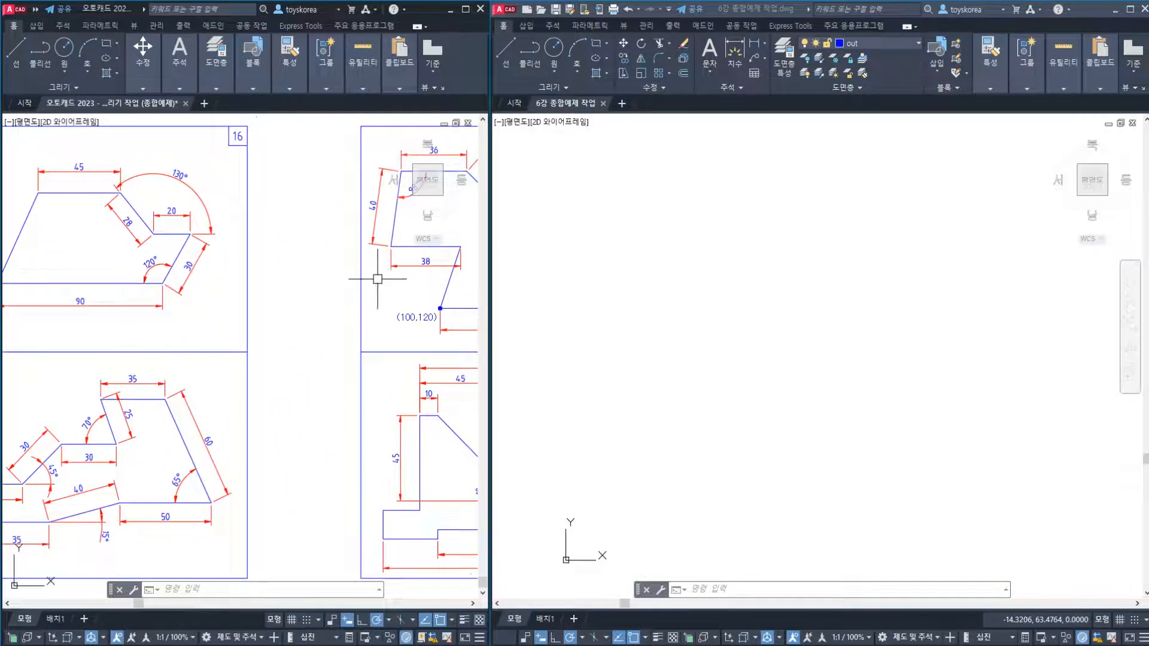
mouse_move(398, 400)
middle_down()
mouse_move(266, 396)
mouse_move(439, 399)
middle_up()
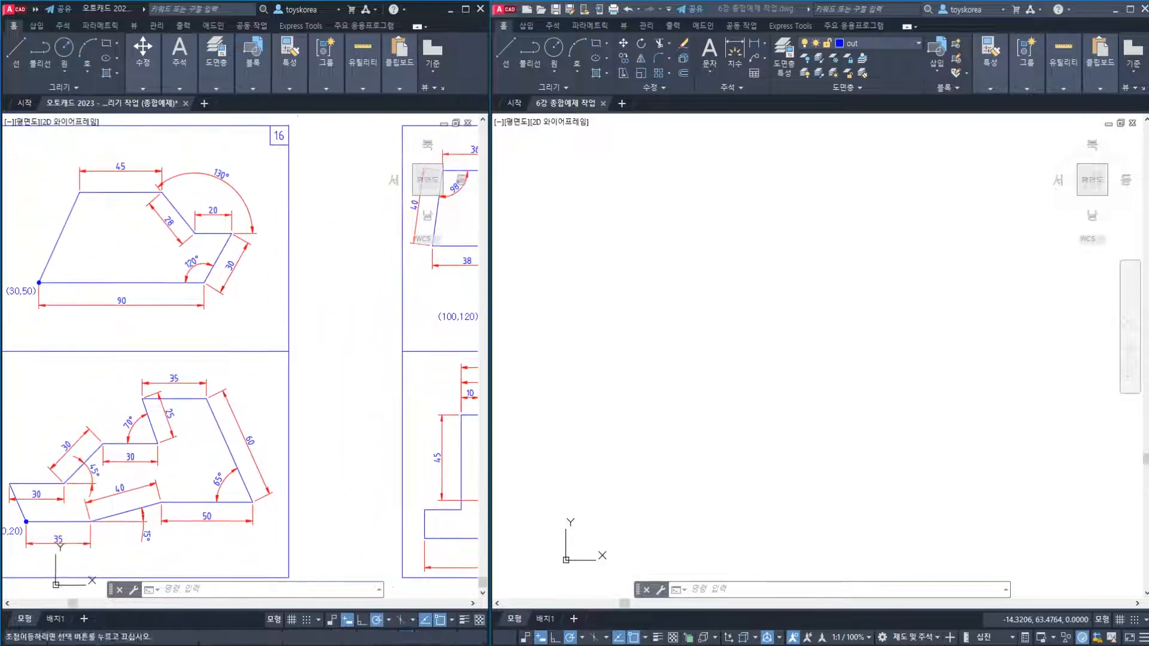
mouse_move(141, 279)
middle_down()
mouse_move(215, 332)
mouse_move(231, 326)
middle_up()
scroll(215, 332, up, 2)
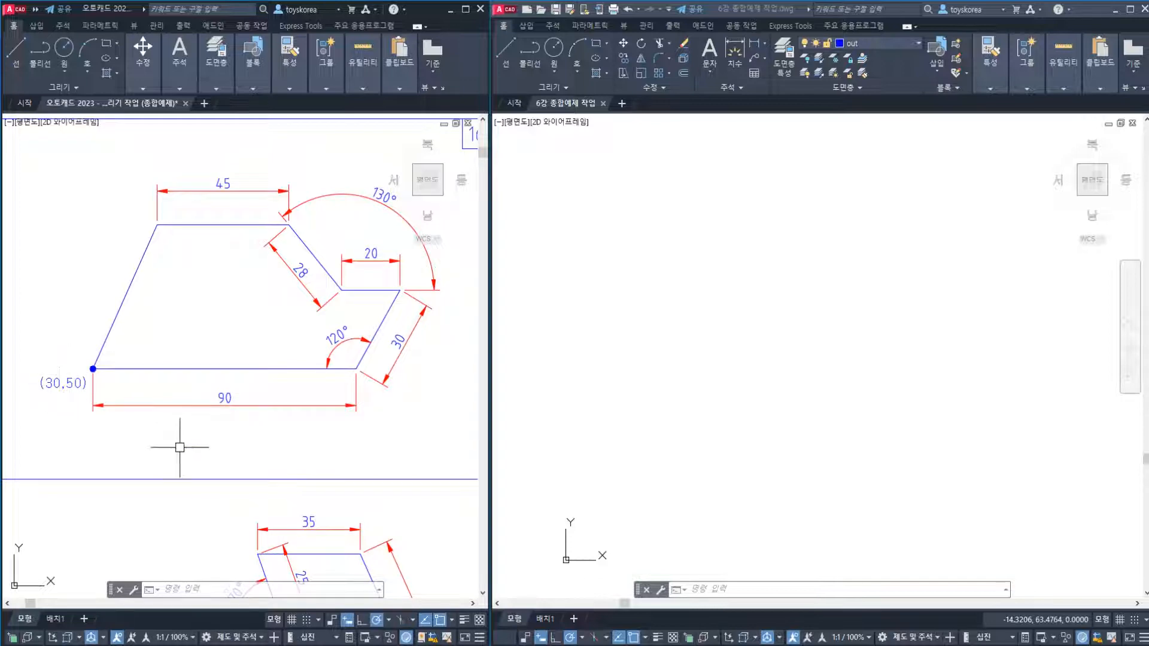
Examine the lower figure of sheet 16 and the figures of sheet 17, returning to the upper figure of sheet 16
middle_drag(179, 446, 176, 203)
middle_drag(90, 500, 191, 405)
scroll(196, 394, down, 2)
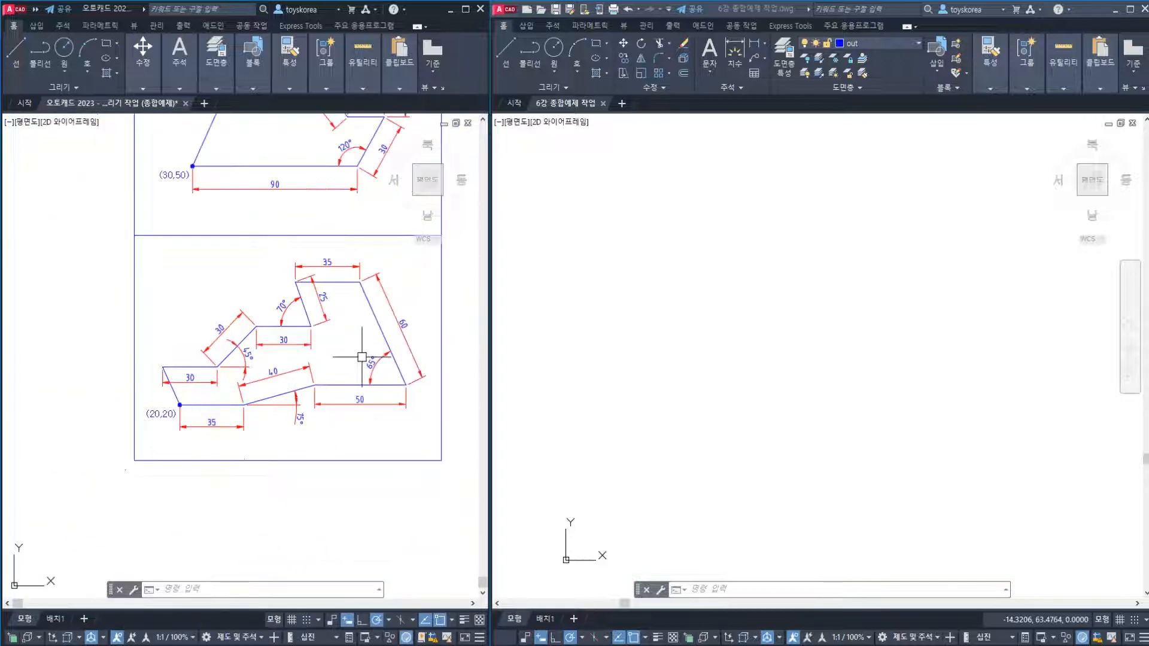
middle_drag(395, 344, 67, 434)
scroll(294, 274, up, 2)
middle_drag(295, 272, 216, 321)
middle_drag(223, 469, 221, 241)
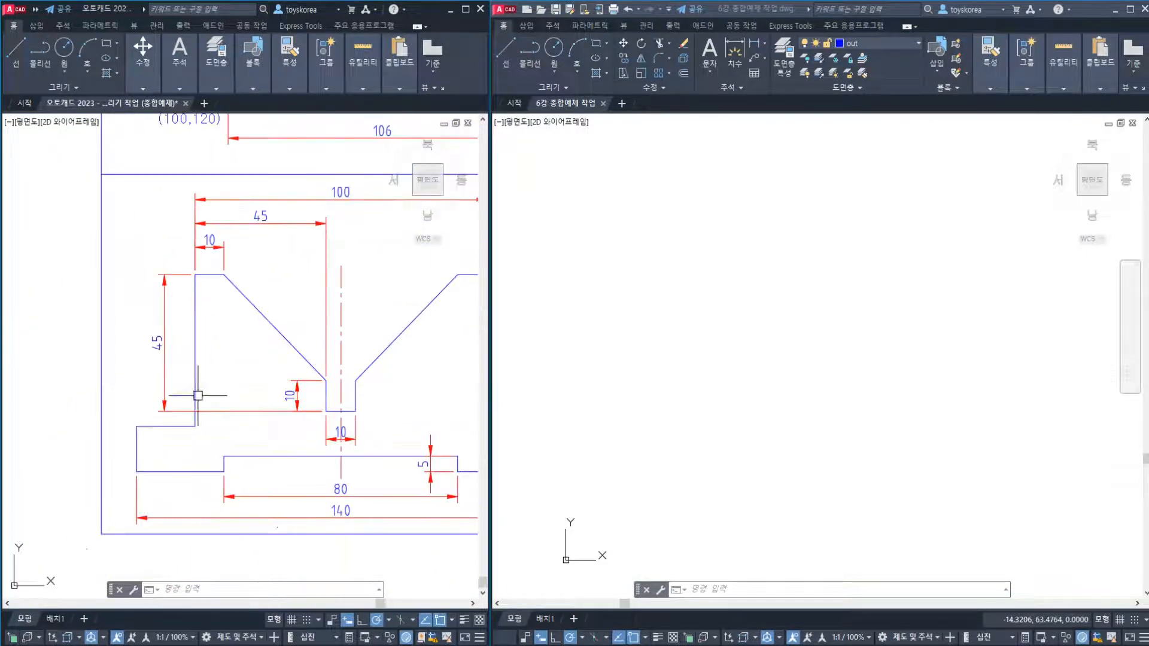
mouse_move(187, 449)
middle_down()
mouse_move(58, 438)
mouse_move(262, 480)
middle_up()
middle_drag(144, 354, 329, 473)
mouse_move(146, 307)
middle_down()
mouse_move(315, 423)
mouse_move(351, 495)
mouse_move(418, 479)
middle_up()
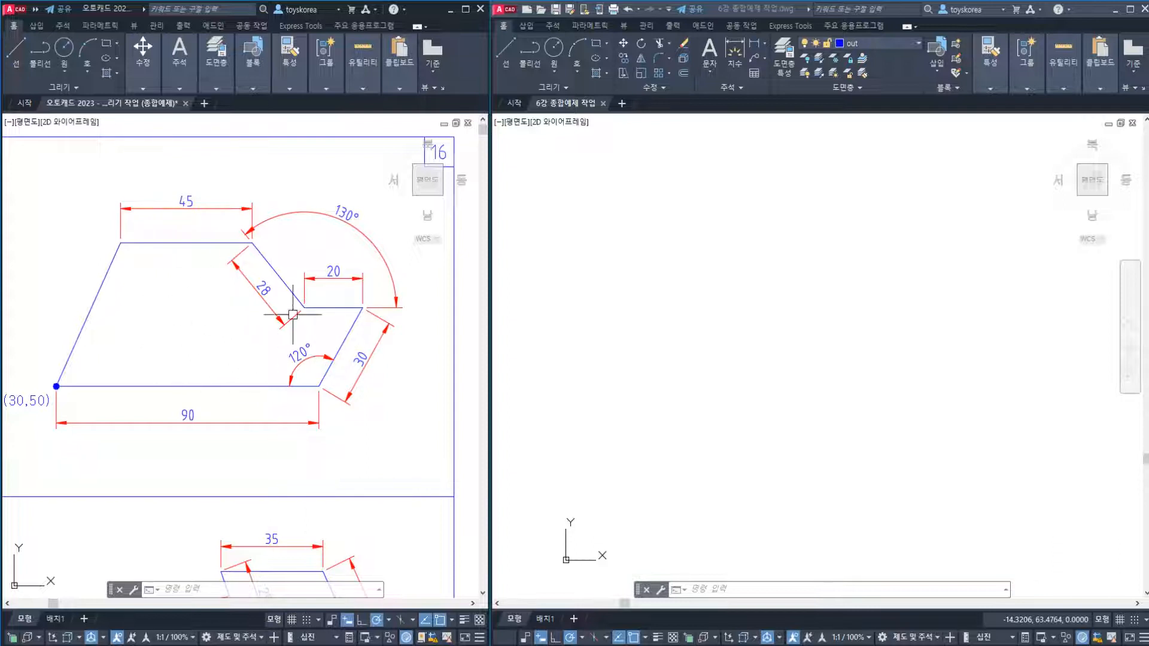
middle_drag(223, 350, 234, 351)
Zoom the empty practice drawing to its full extent with the All option
click(662, 318)
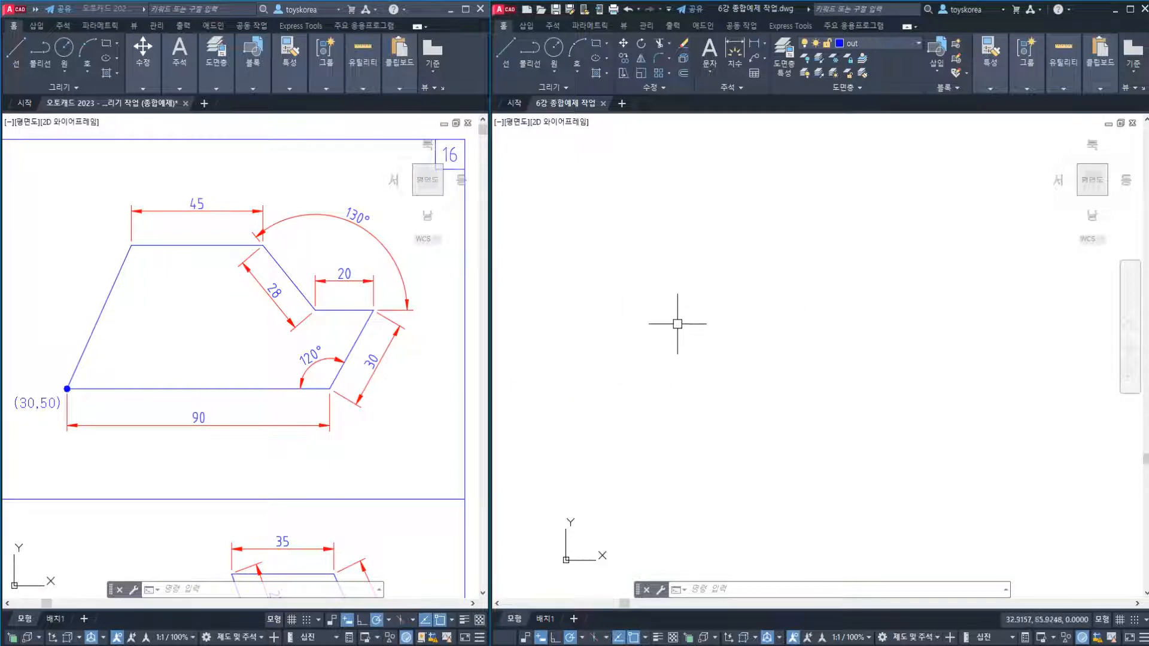
click(686, 325)
click(662, 354)
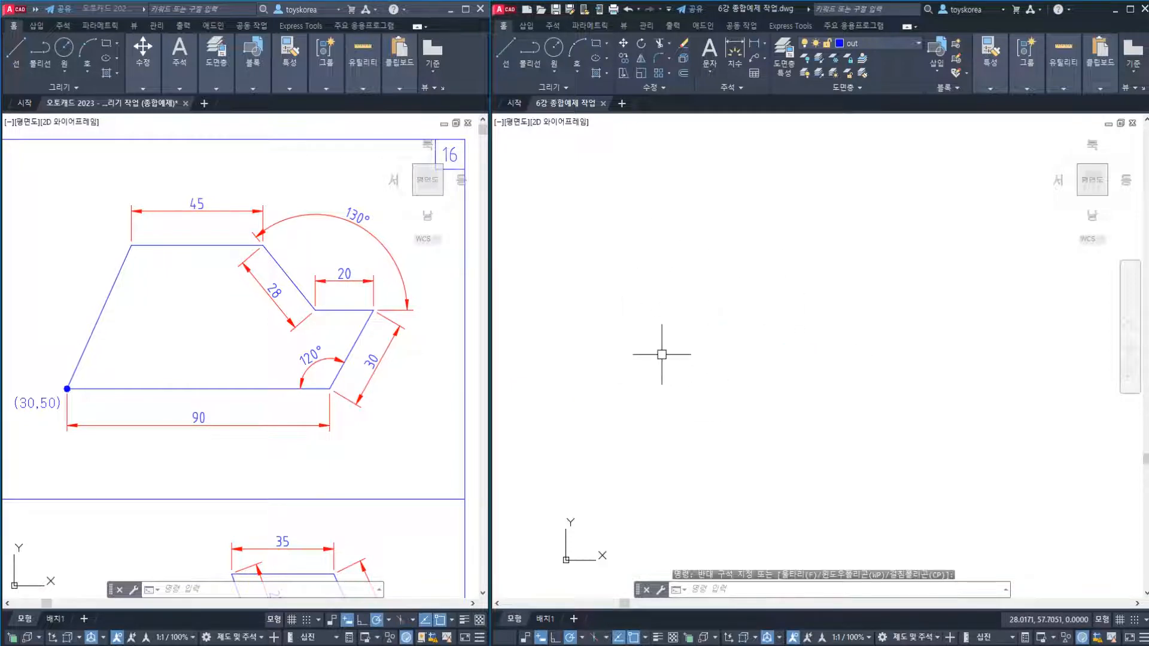
text(z)
key(Return)
text(a)
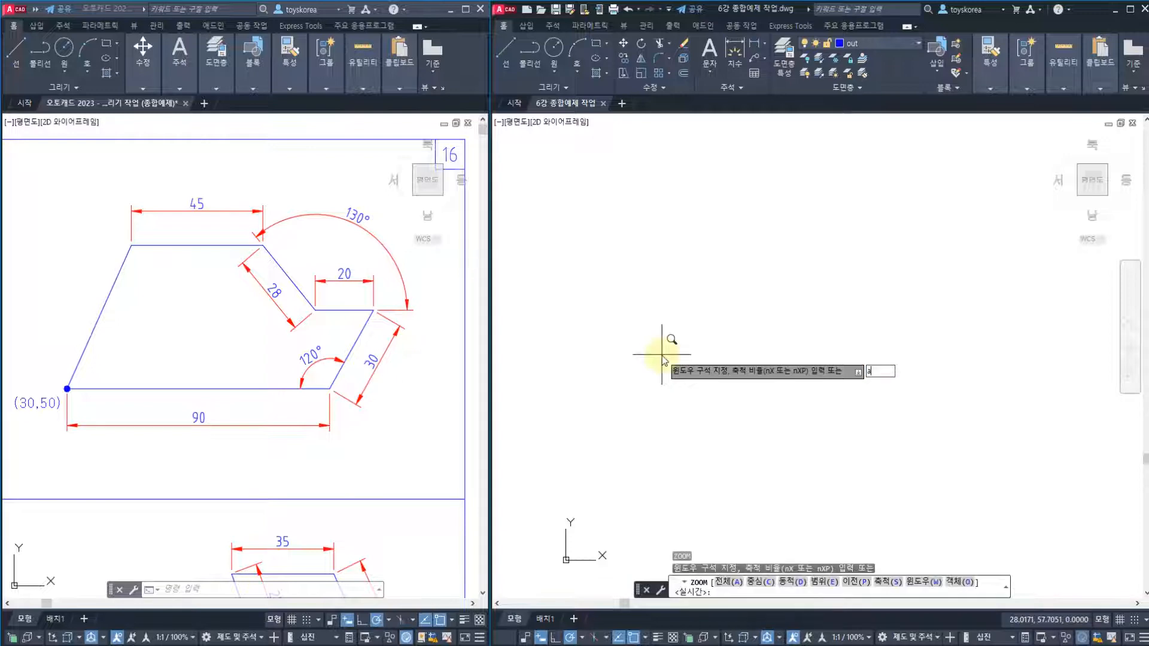
key(Return)
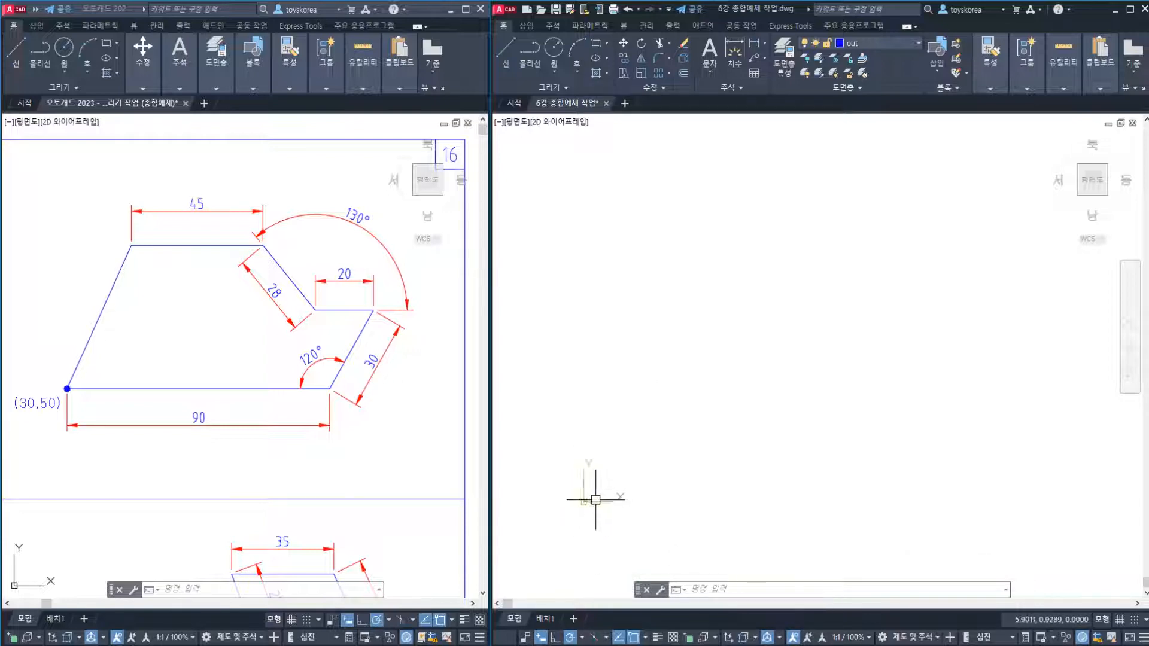
click(184, 378)
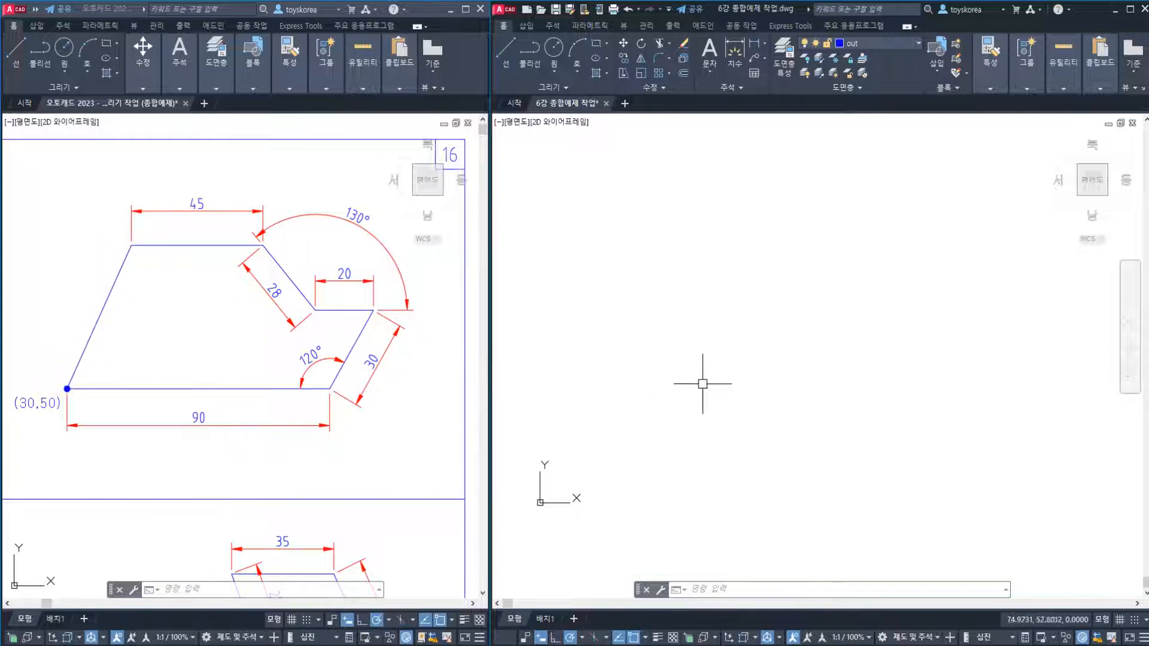
click(671, 406)
click(670, 406)
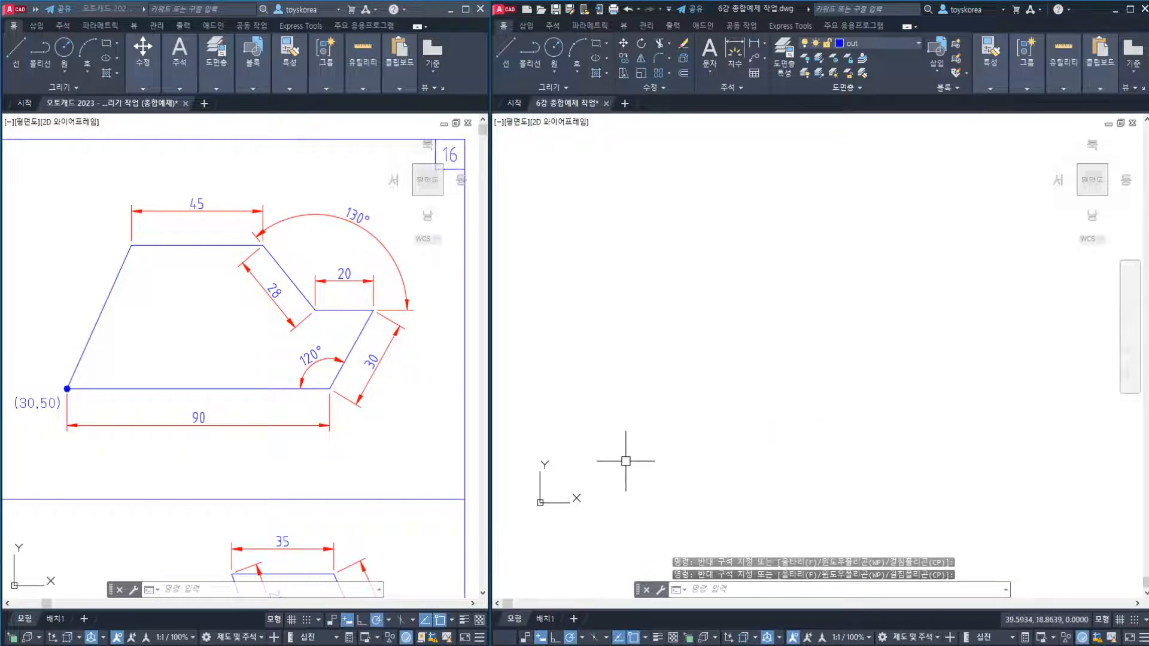
click(553, 618)
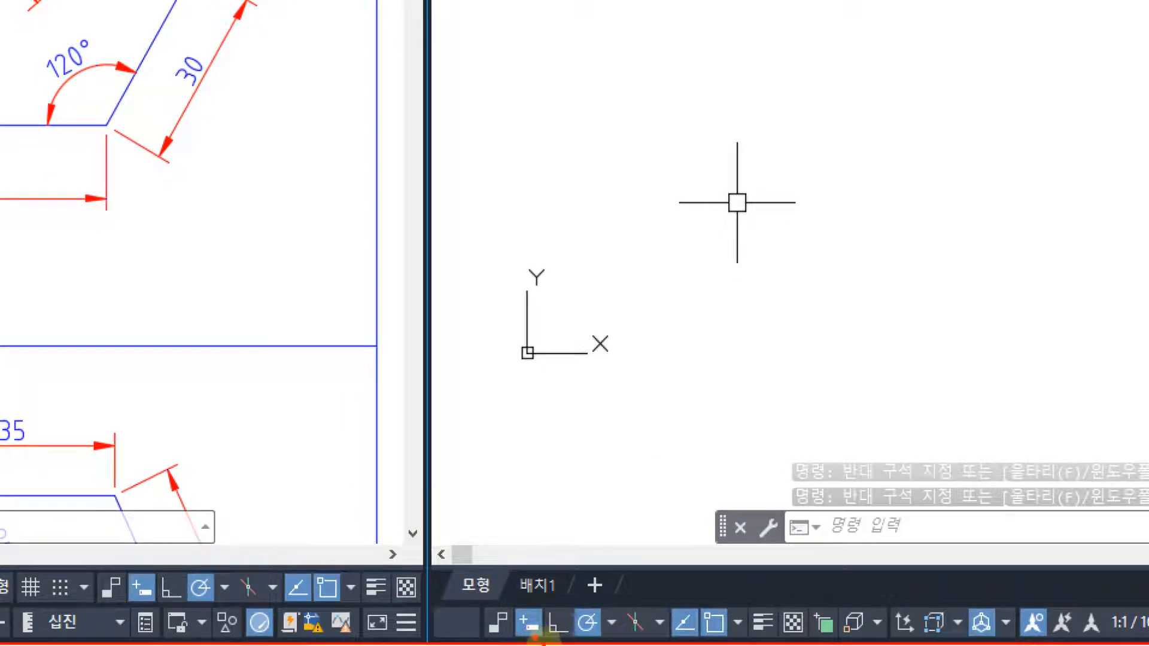
mouse_move(536, 639)
mouse_down()
mouse_move(491, 595)
mouse_move(554, 624)
mouse_move(547, 638)
mouse_up()
mouse_move(652, 332)
mouse_down()
mouse_move(644, 402)
mouse_move(658, 323)
mouse_up()
mouse_move(715, 359)
mouse_down()
mouse_move(713, 440)
mouse_move(765, 419)
mouse_up()
mouse_move(669, 462)
mouse_down()
mouse_move(763, 465)
mouse_move(736, 272)
mouse_move(769, 433)
mouse_up()
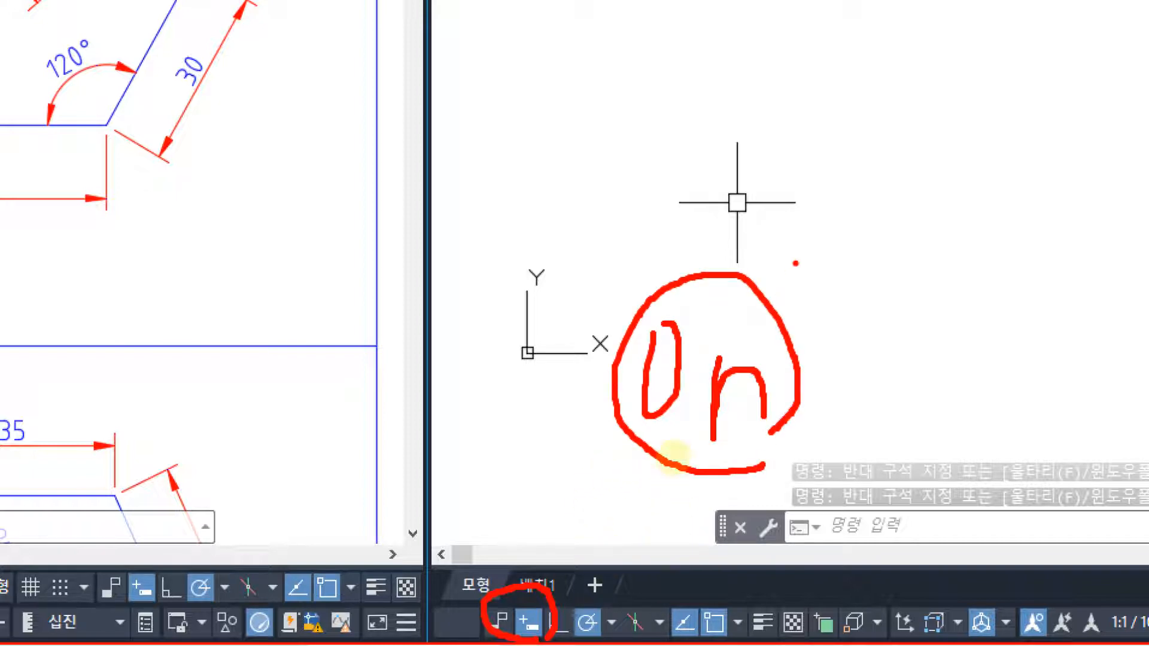
mouse_move(481, 543)
mouse_down()
mouse_move(527, 590)
mouse_move(569, 539)
mouse_move(575, 479)
mouse_up()
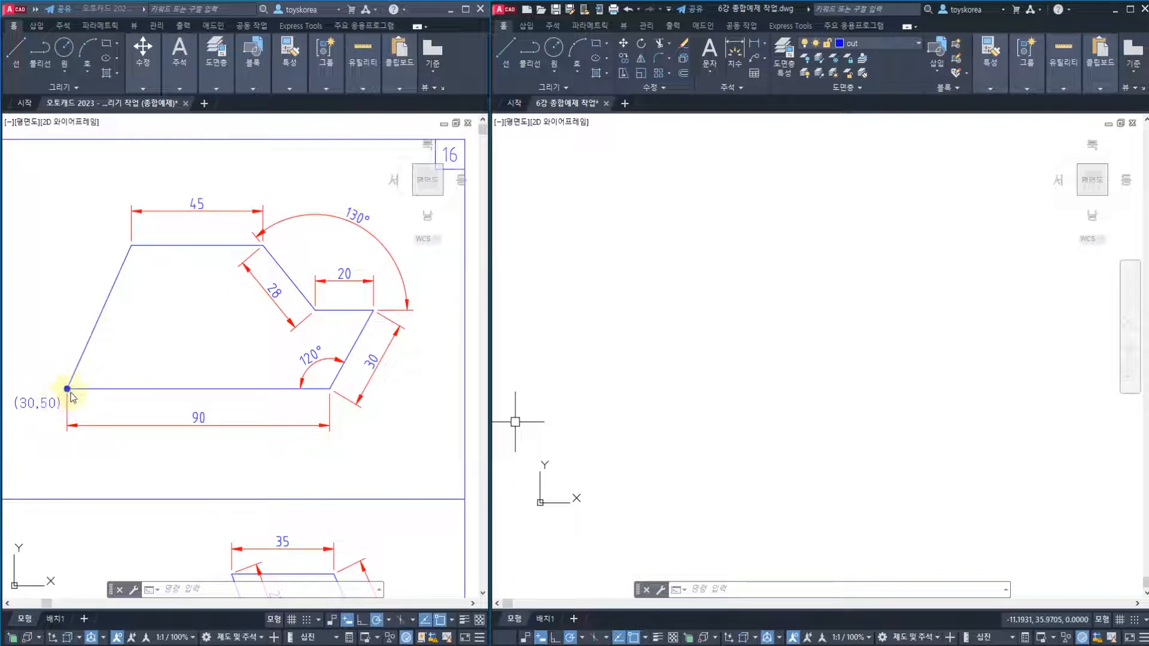
Start a LINE in the practice drawing at the absolute start point 30,50 of the upper figure
click(642, 354)
click(620, 364)
text(l)
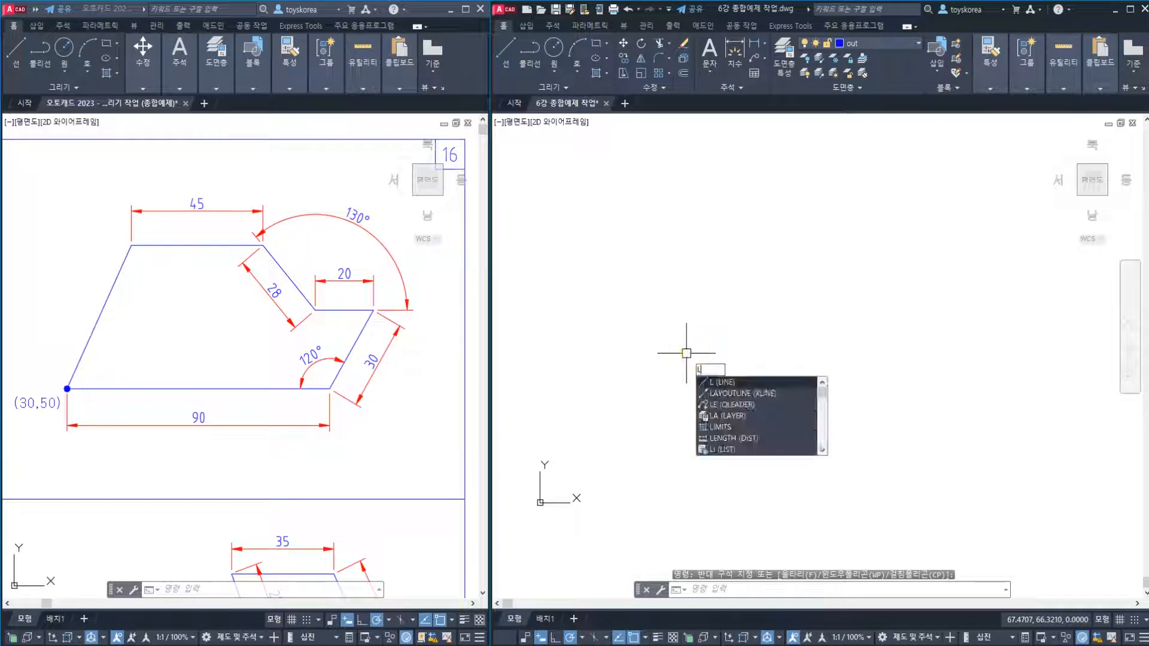
key(Return)
text(30,)
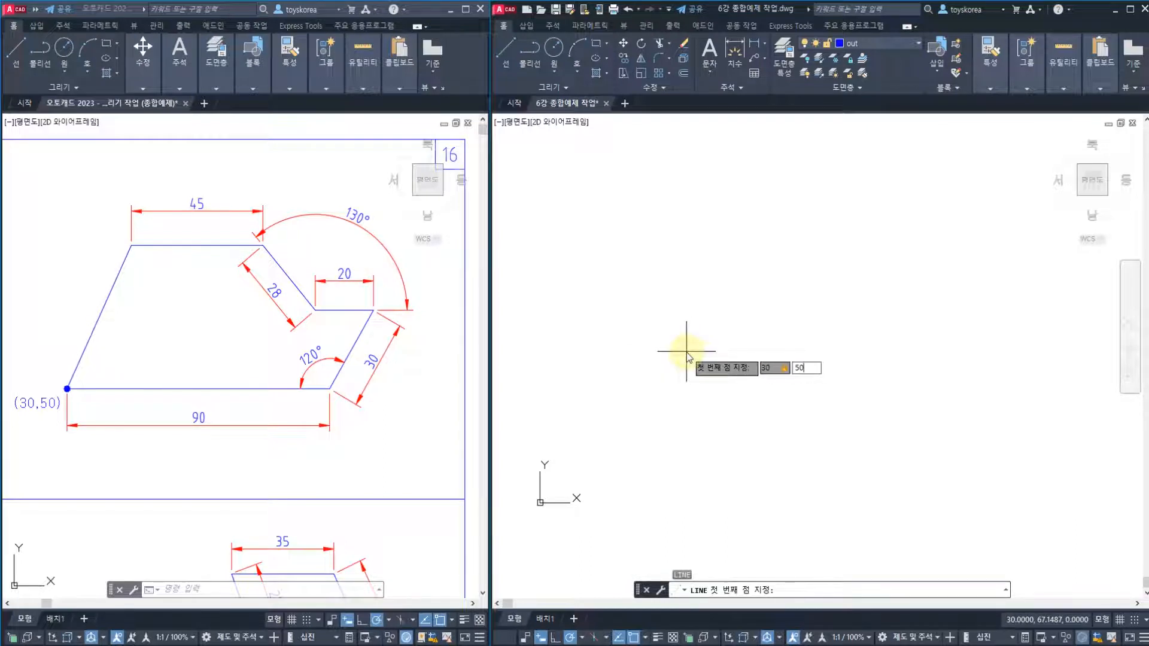
key(F1)
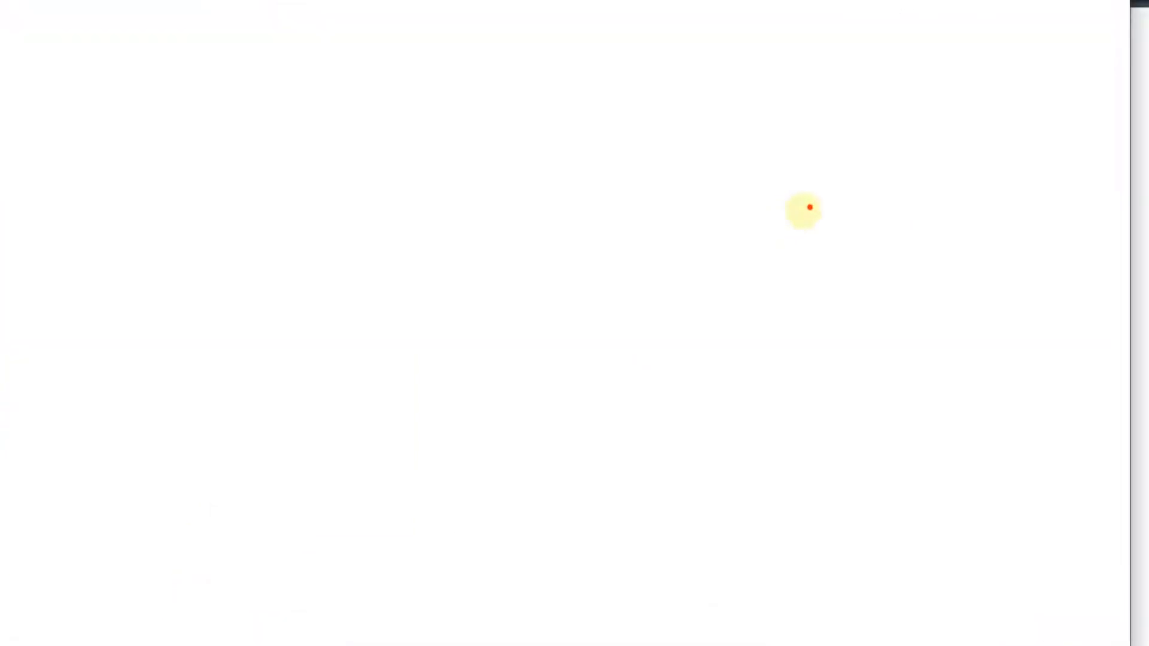
click(941, 80)
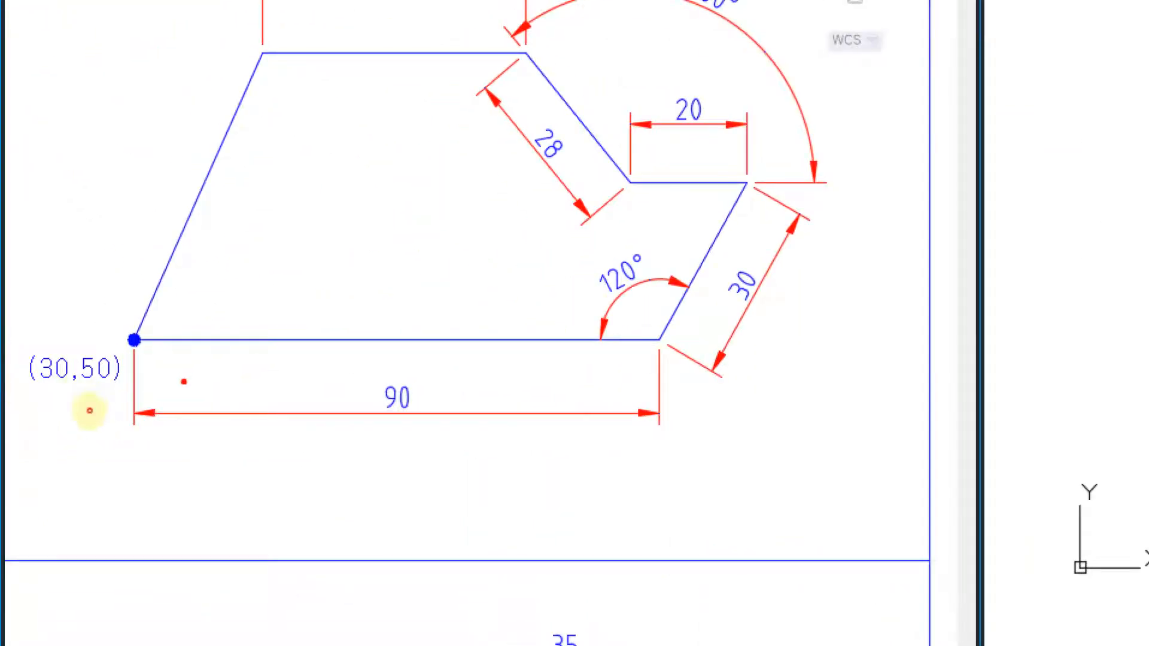
mouse_move(182, 383)
mouse_down()
mouse_move(17, 377)
mouse_move(168, 330)
mouse_up()
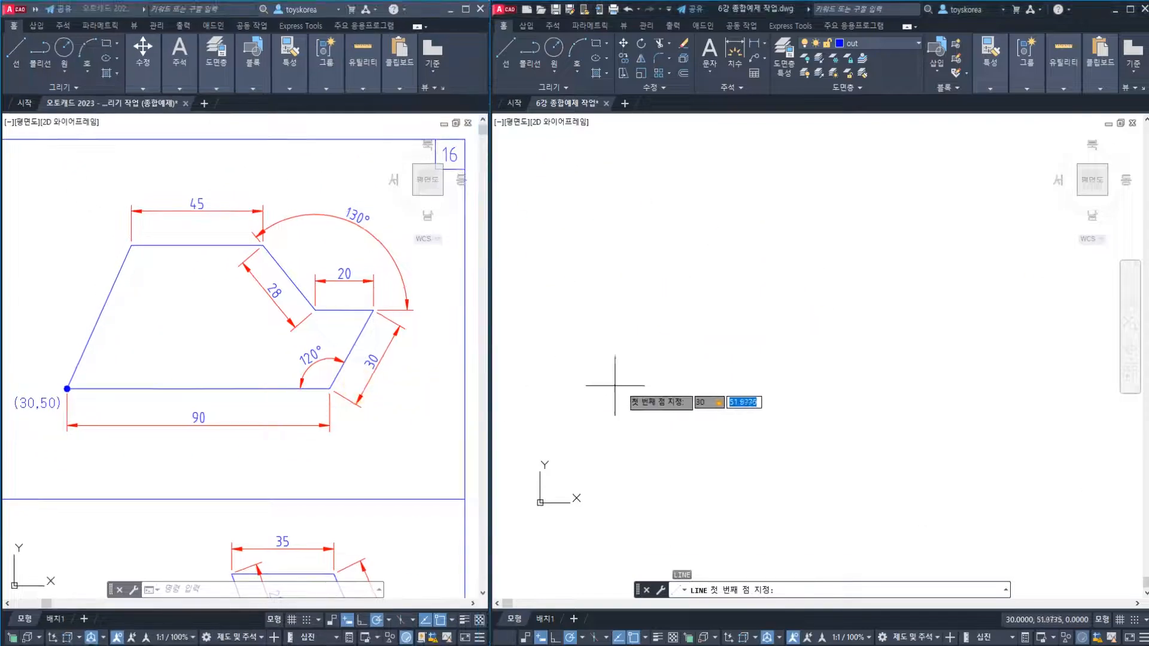
text(30,)
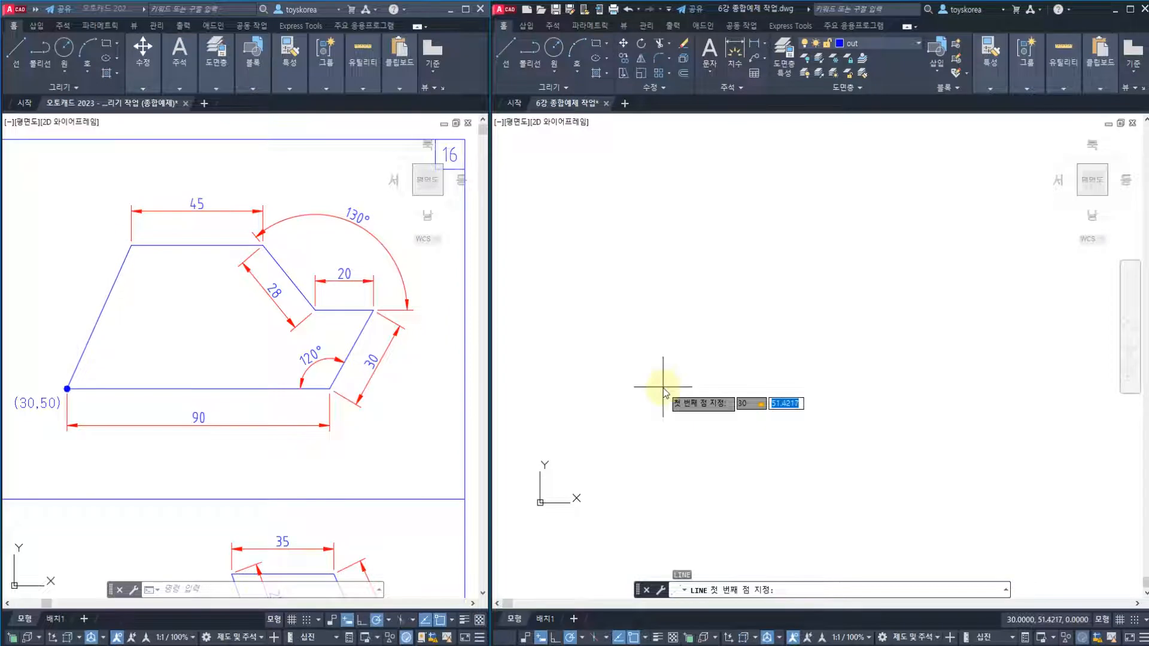
text(50)
key(Return)
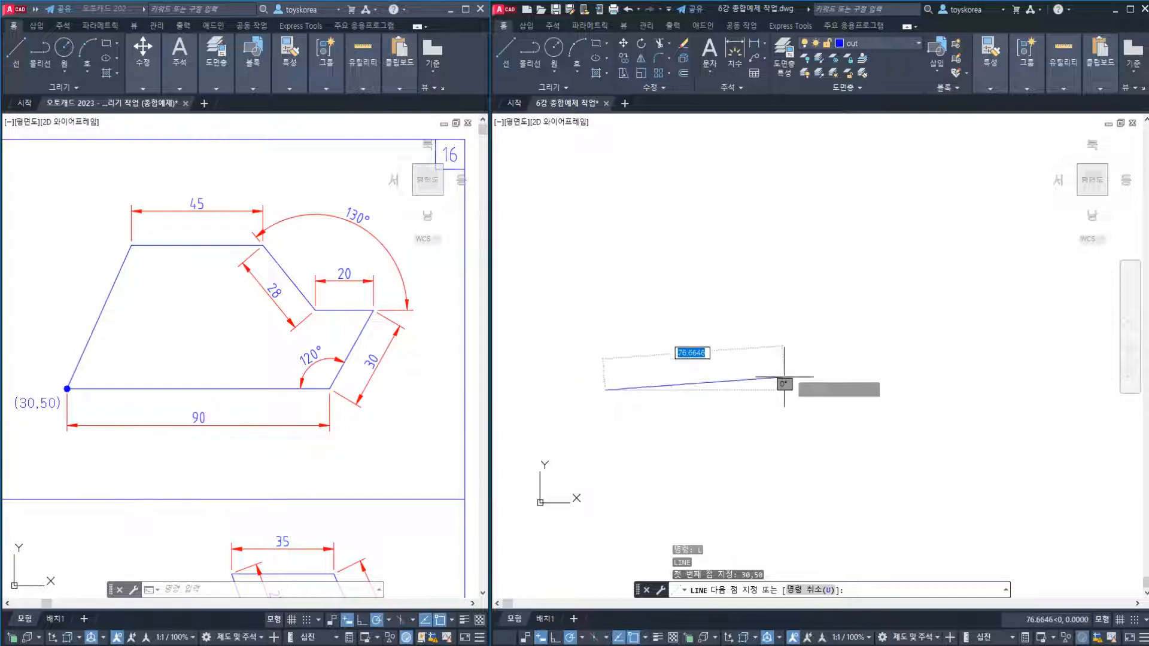
Try to draw the base line to 120,50 with dynamic input on, and undo that segment
text(120)
key(Tab)
text(5)
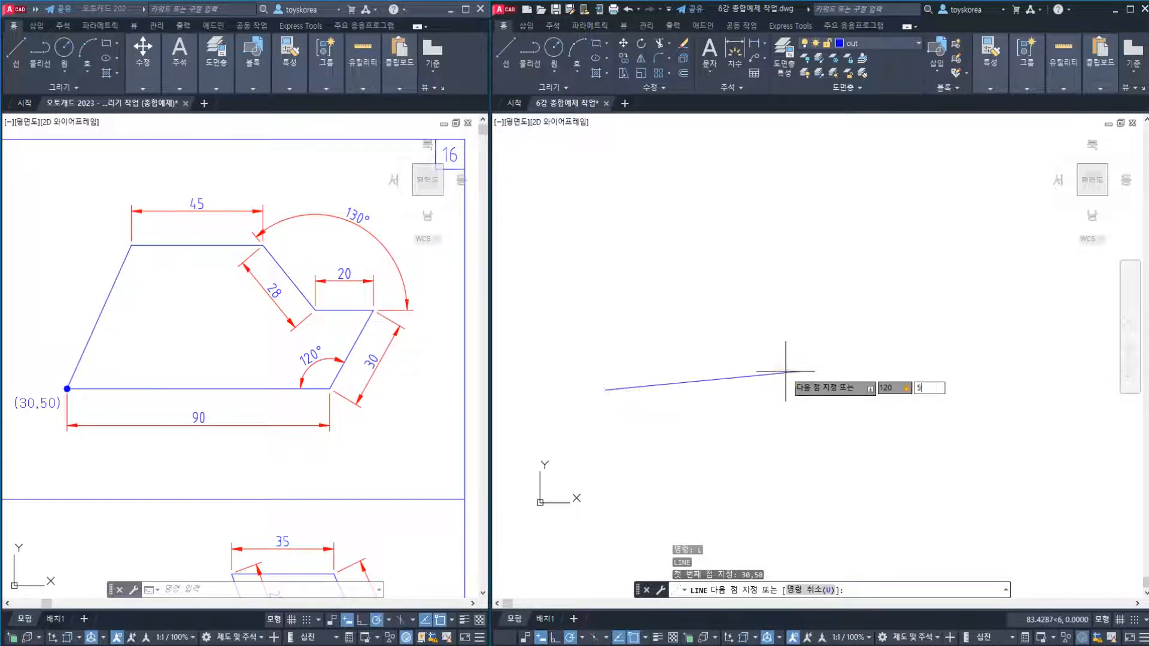
text(0)
key(Return)
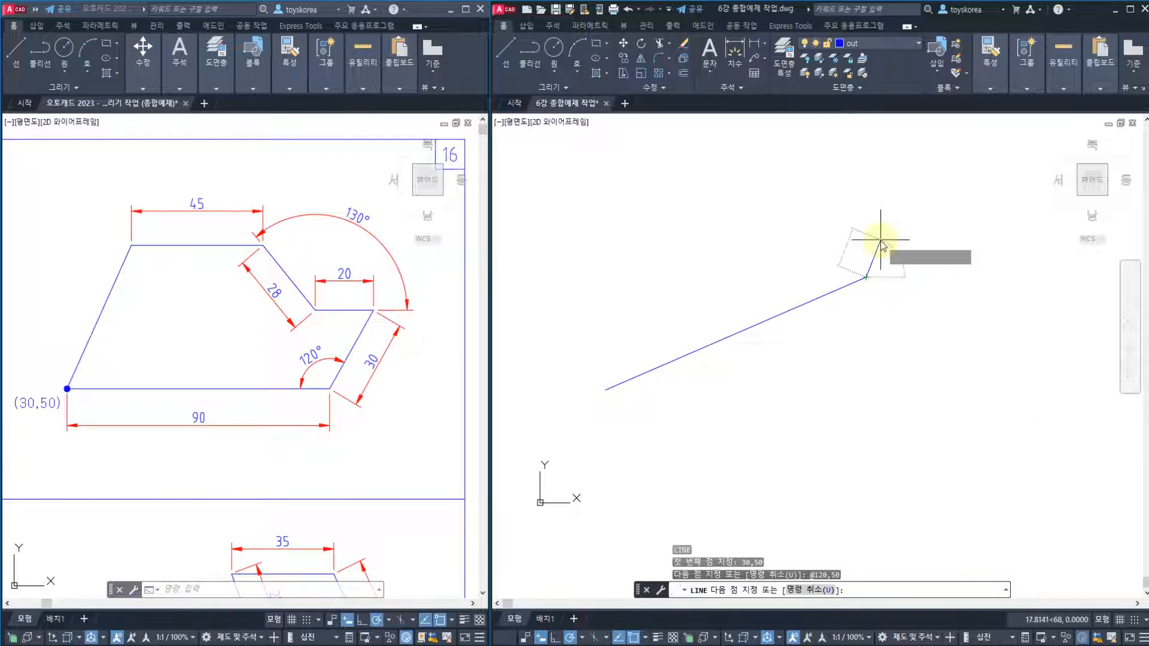
text(u)
key(Return)
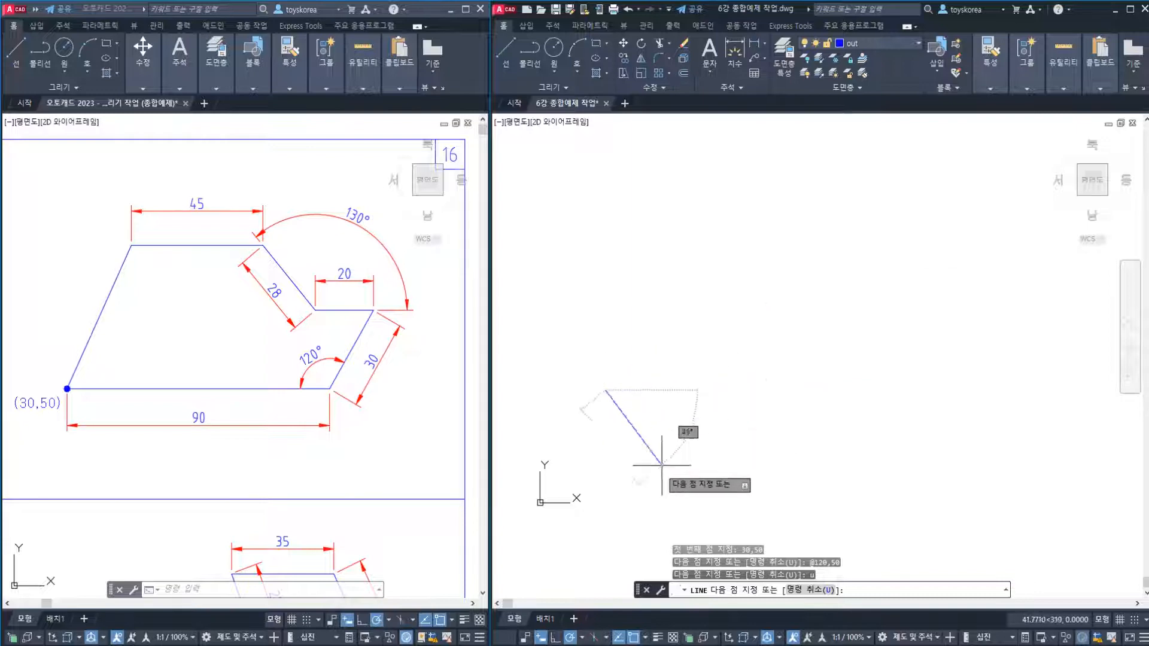
Turn dynamic input off and draw the base line to the absolute point 120,50
click(540, 638)
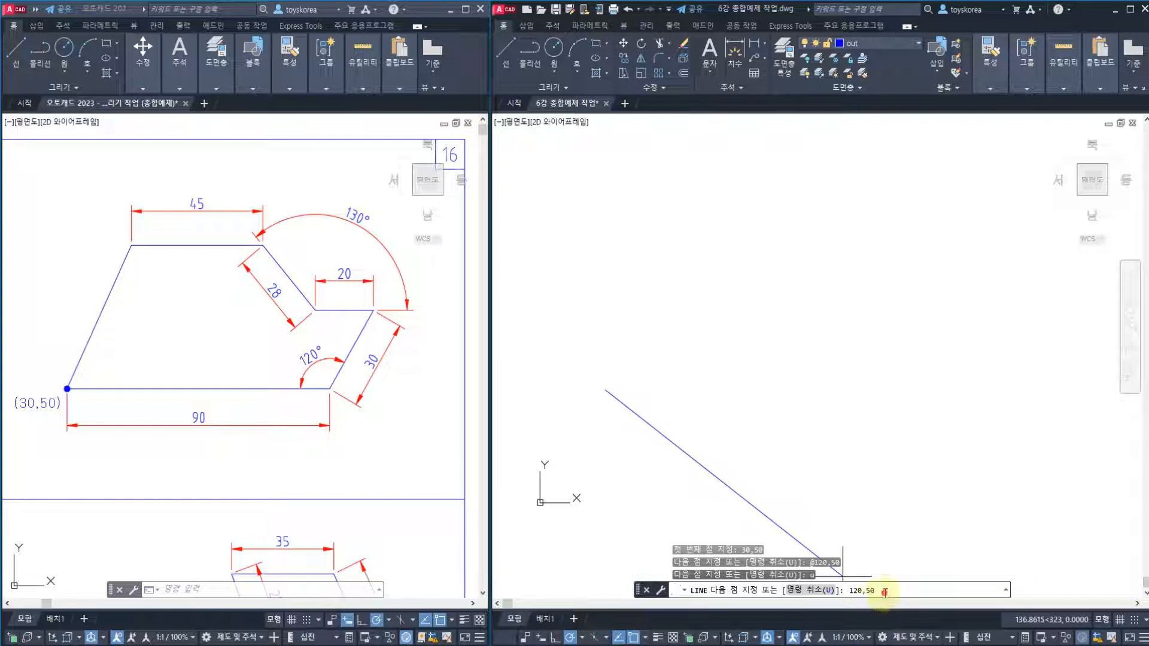
key(Return)
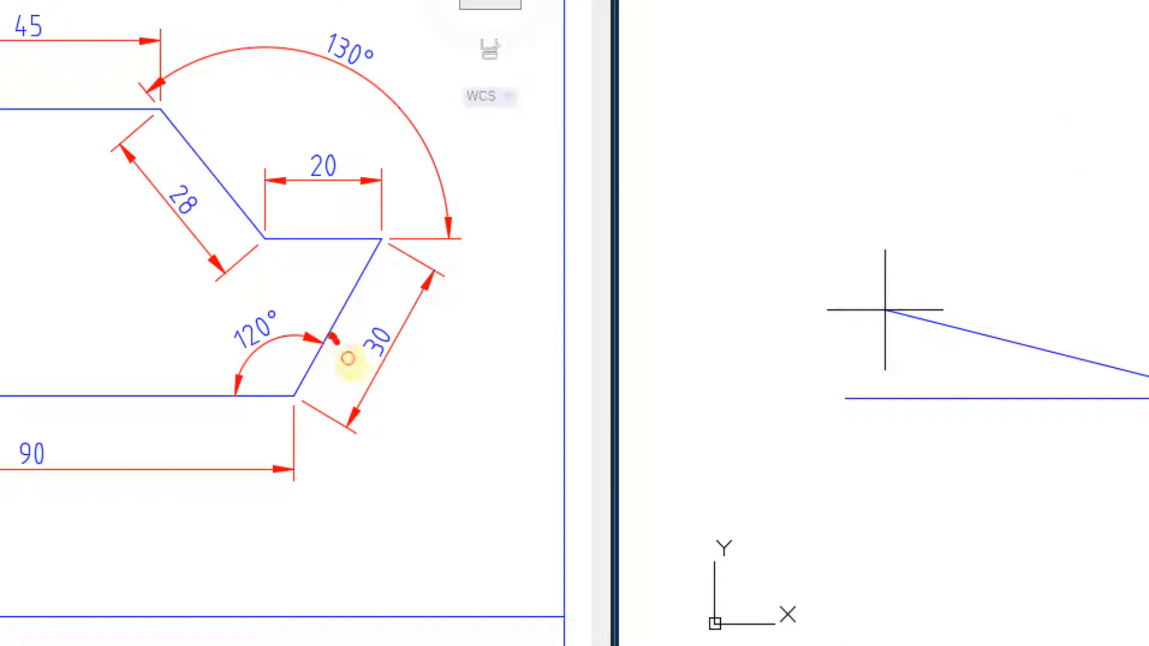
Examine the slanted side with length 30 and its 120° interior angle in the upper example figure
drag(347, 358, 356, 398)
mouse_move(236, 352)
mouse_down()
mouse_move(299, 335)
mouse_move(242, 362)
mouse_up()
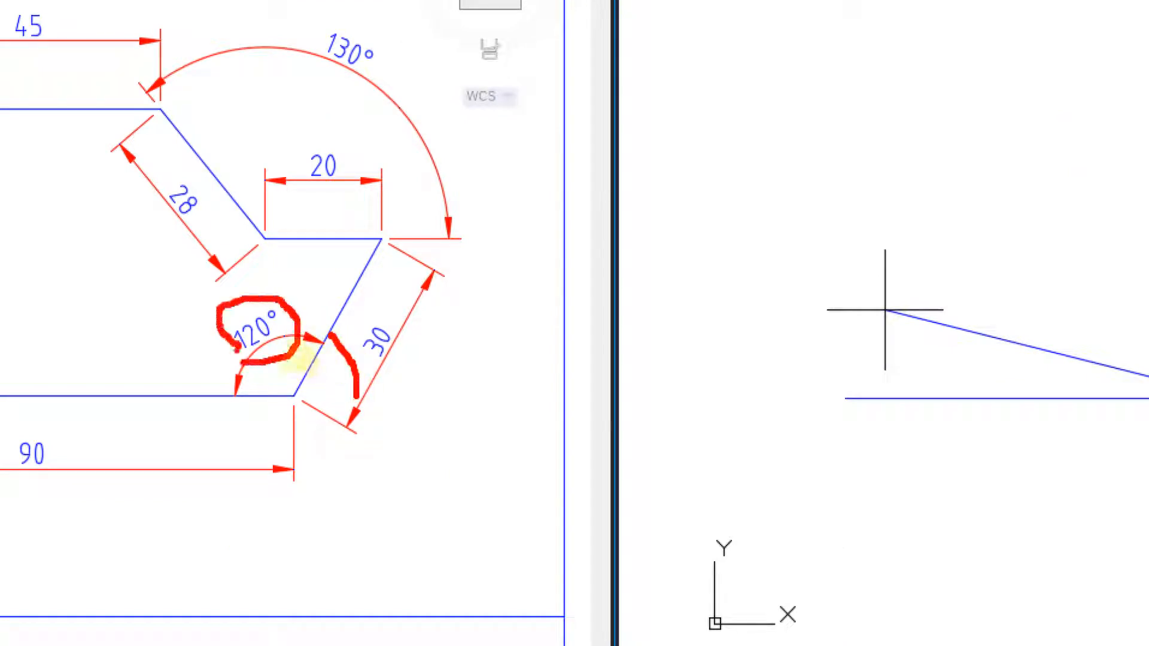
drag(292, 394, 166, 182)
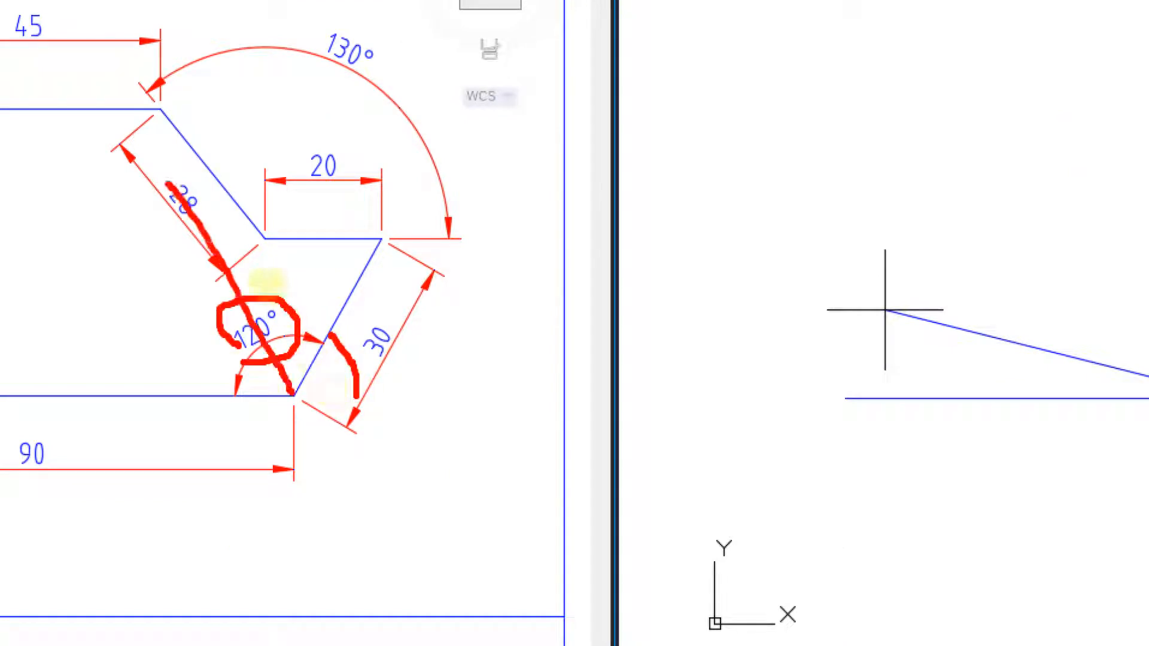
key(ctrl+z)
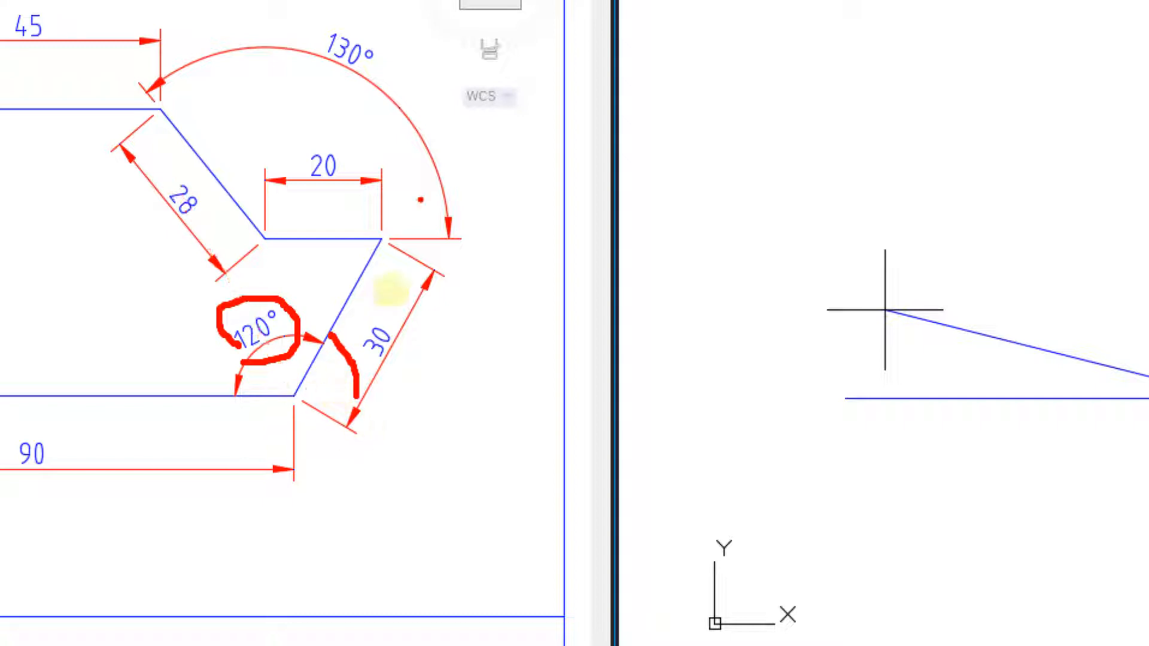
drag(356, 397, 370, 353)
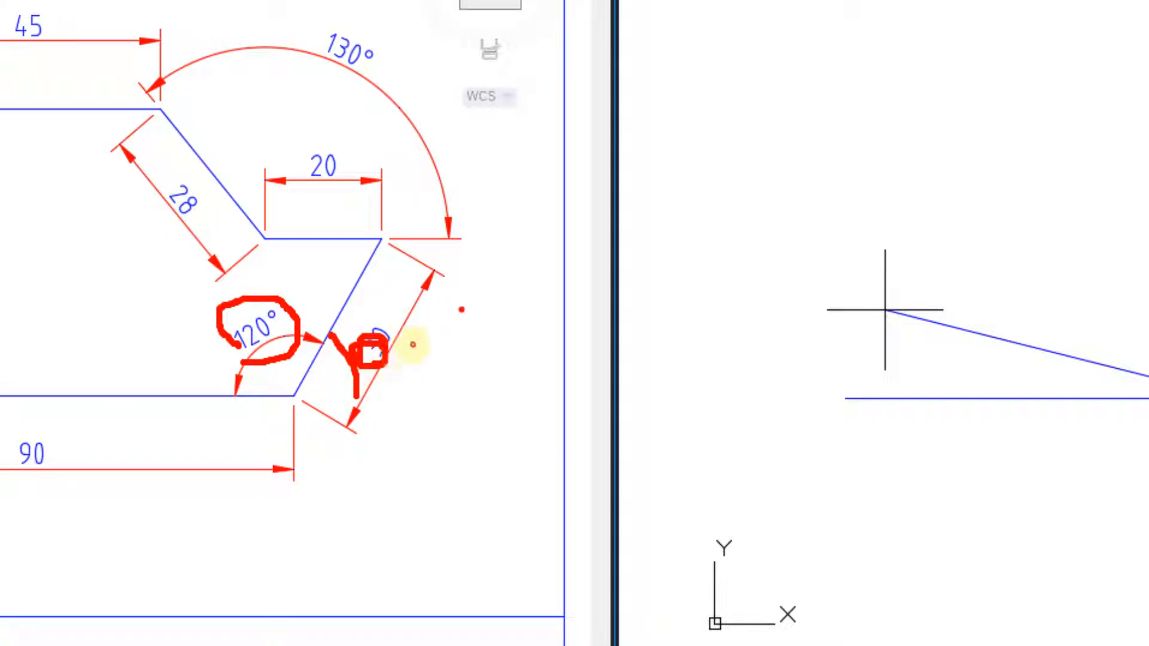
mouse_move(461, 307)
mouse_down()
mouse_move(422, 359)
mouse_move(494, 344)
mouse_up()
drag(443, 344, 407, 344)
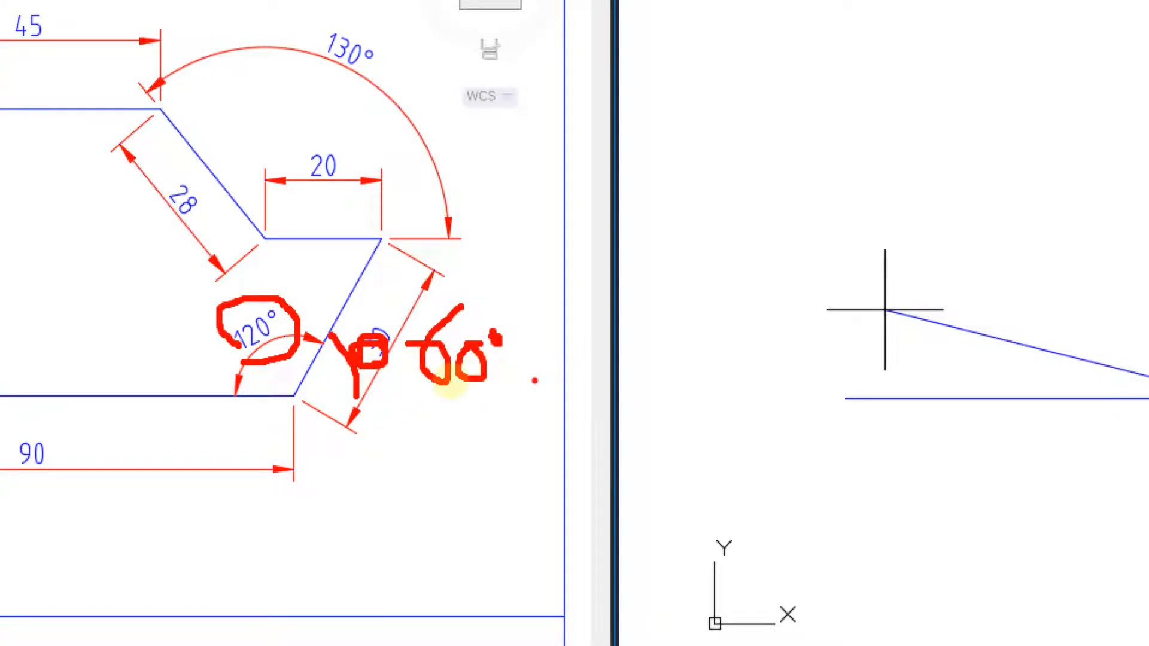
key(Escape)
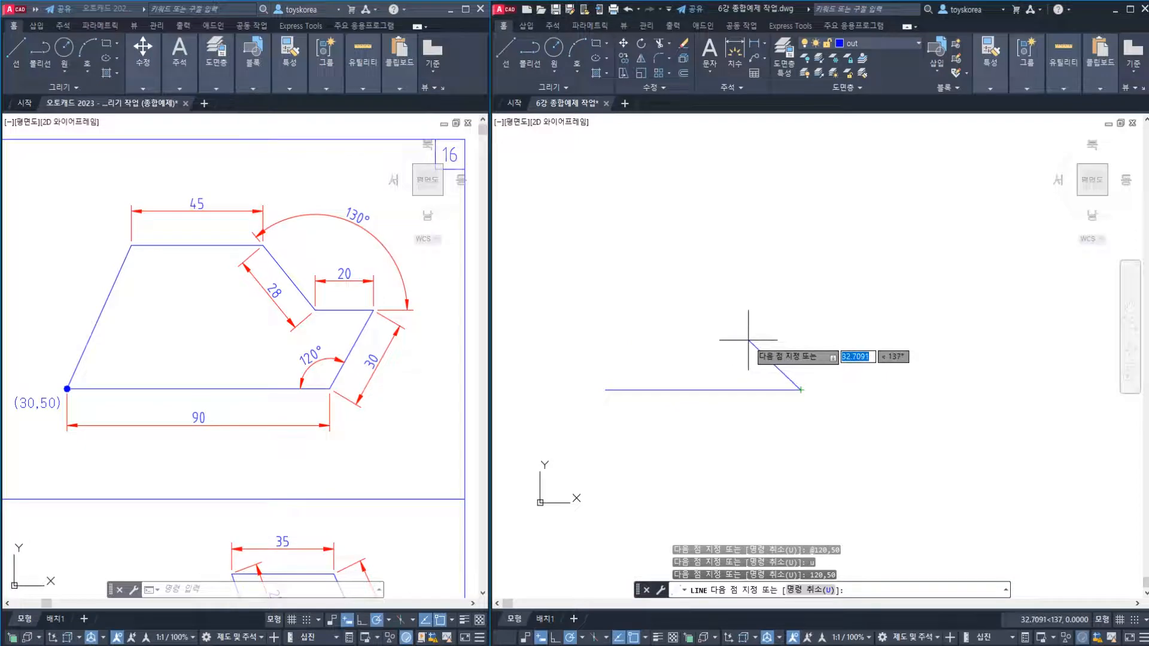
Draw the slanted side from the base line's right end, 30 long at an angle of 60°
text(30)
key(Tab)
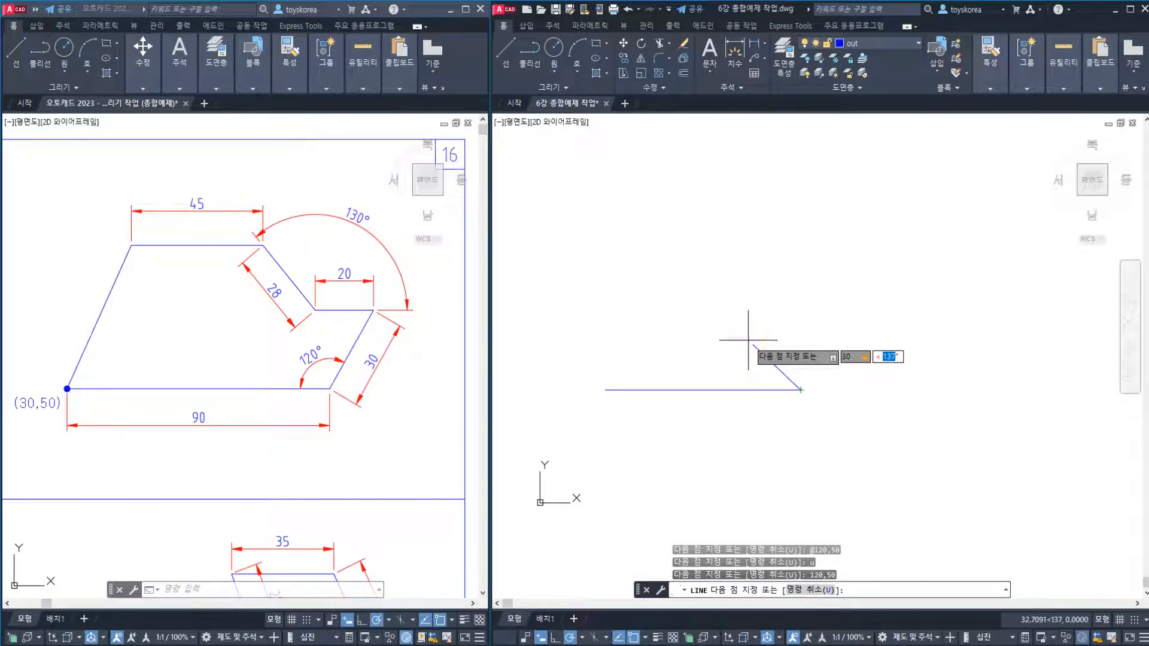
text(60)
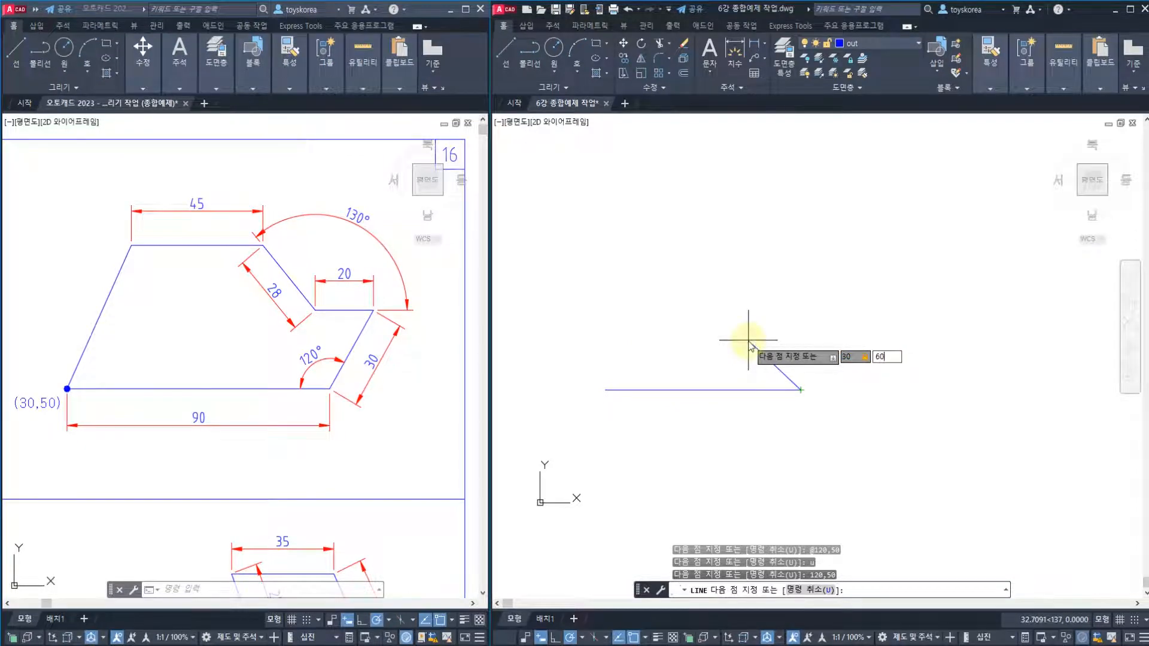
key(Return)
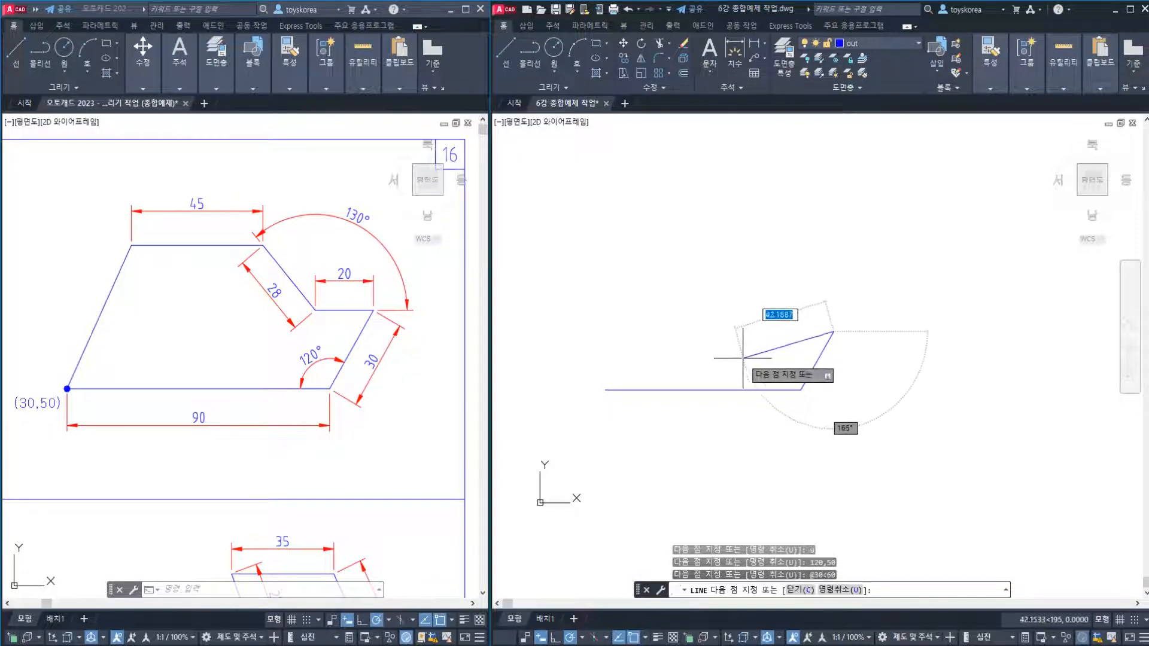
Switch to the keyboard image 키보드.png and examine the Shift and < keys for polar entry such as 30<60, then return to AutoCAD
key(alt+Tab)
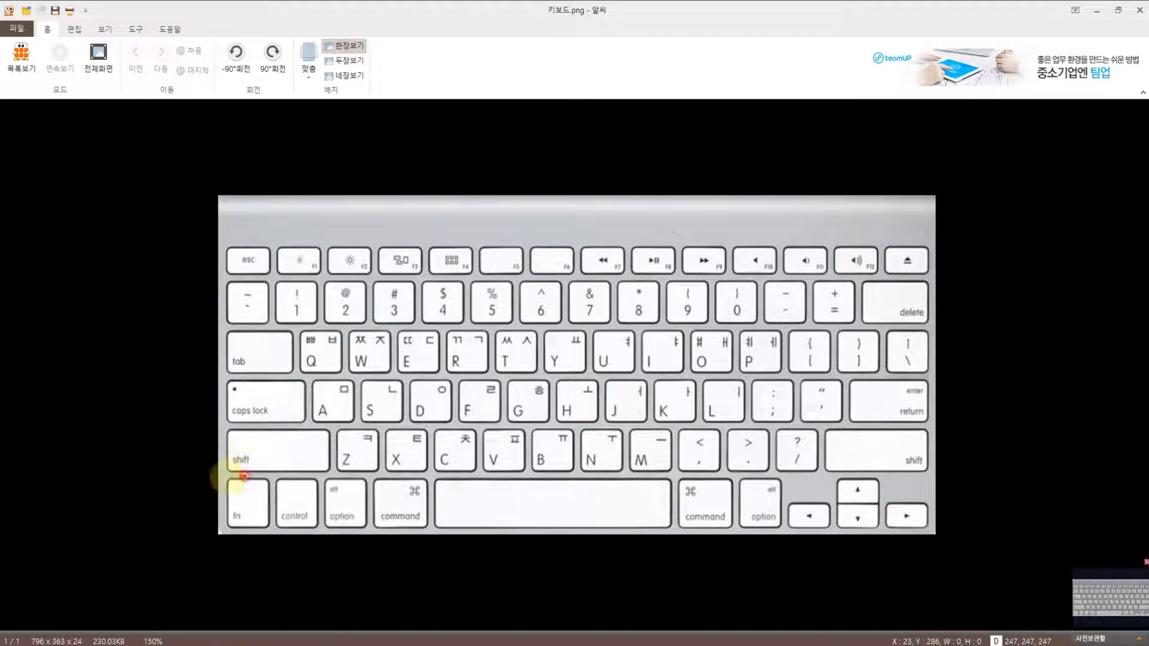
mouse_move(229, 439)
mouse_down()
mouse_move(218, 472)
mouse_move(259, 456)
mouse_move(222, 439)
mouse_move(262, 457)
mouse_up()
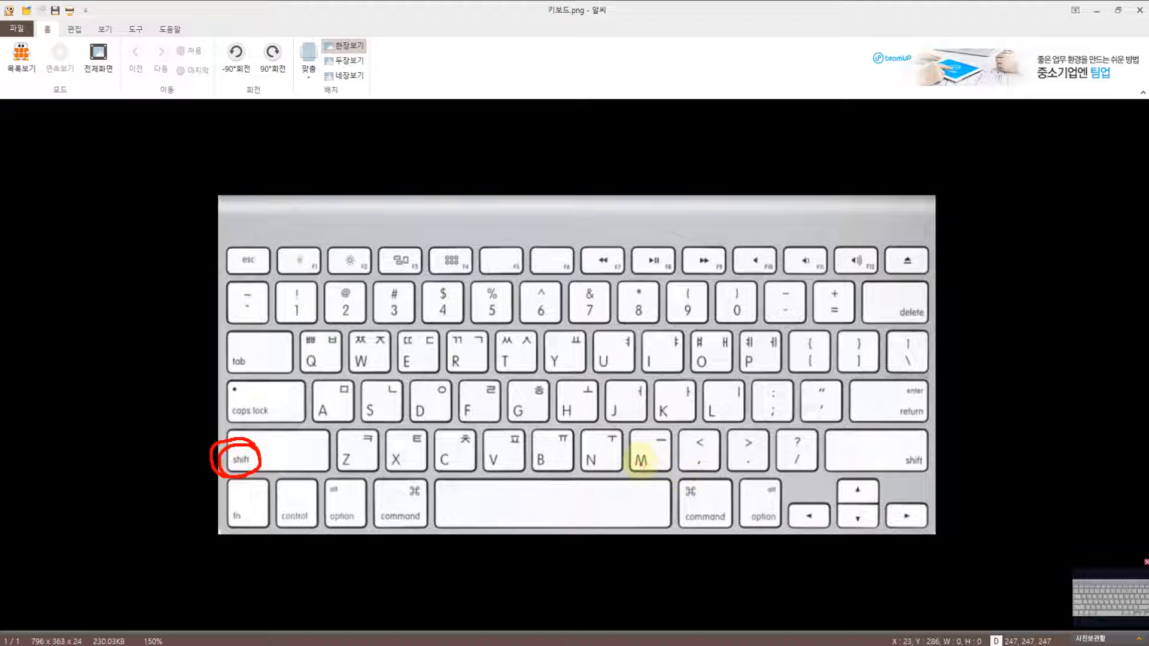
mouse_move(709, 458)
mouse_down()
mouse_move(681, 435)
mouse_move(685, 449)
mouse_move(697, 418)
mouse_move(723, 454)
mouse_move(715, 461)
mouse_up()
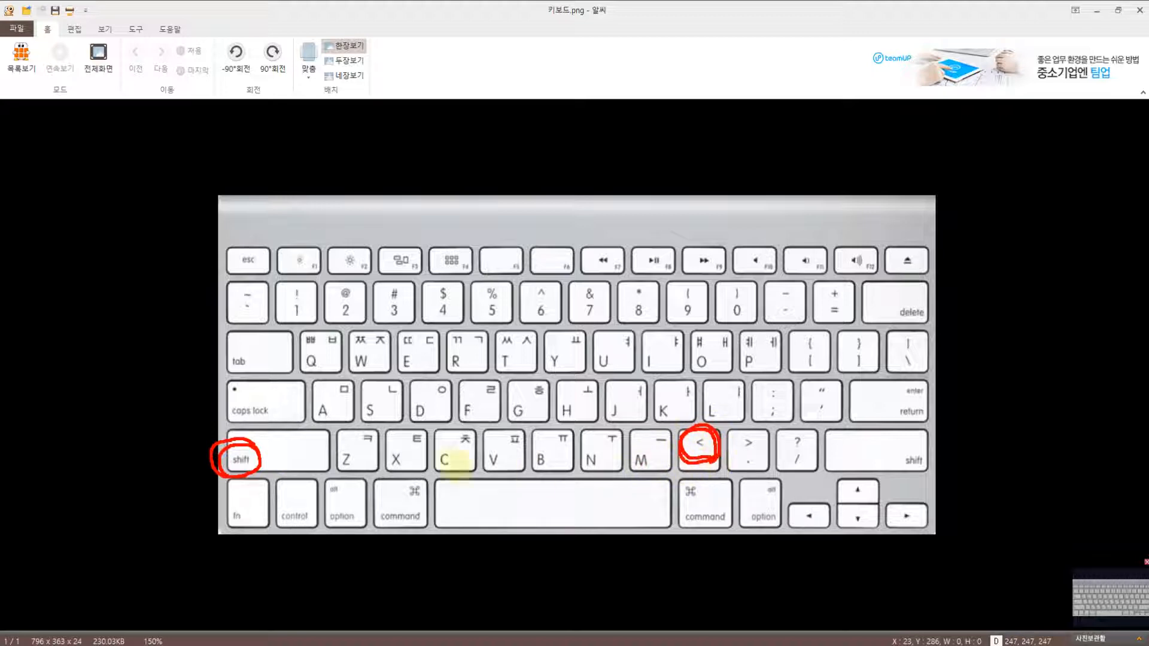
drag(298, 450, 318, 426)
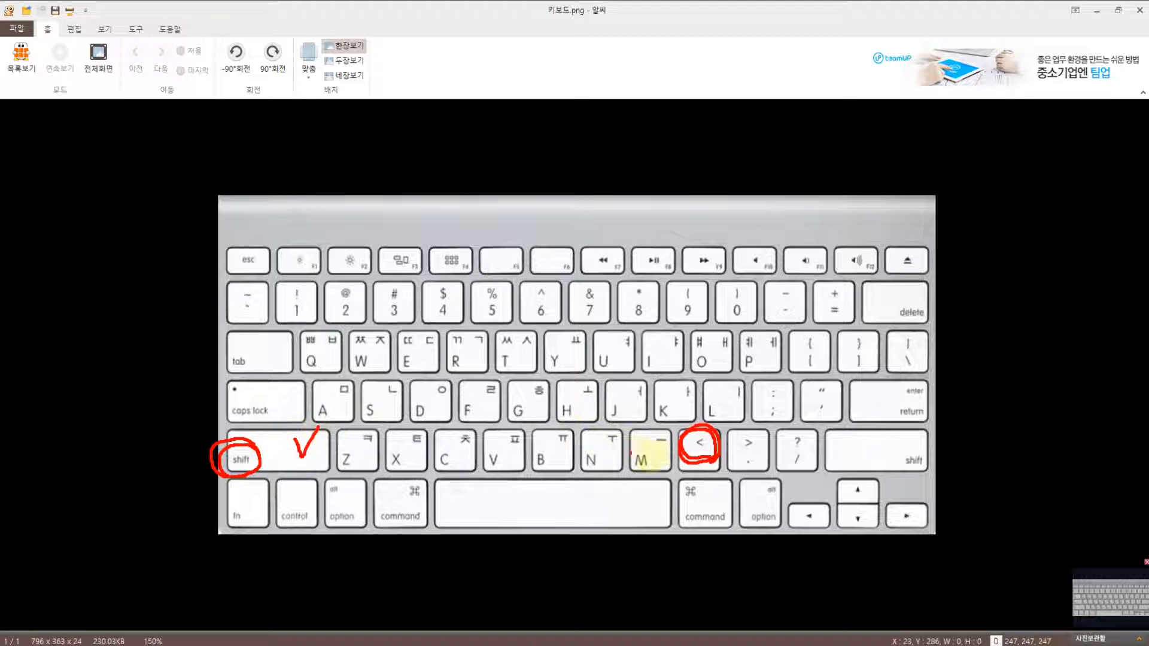
drag(672, 438, 682, 417)
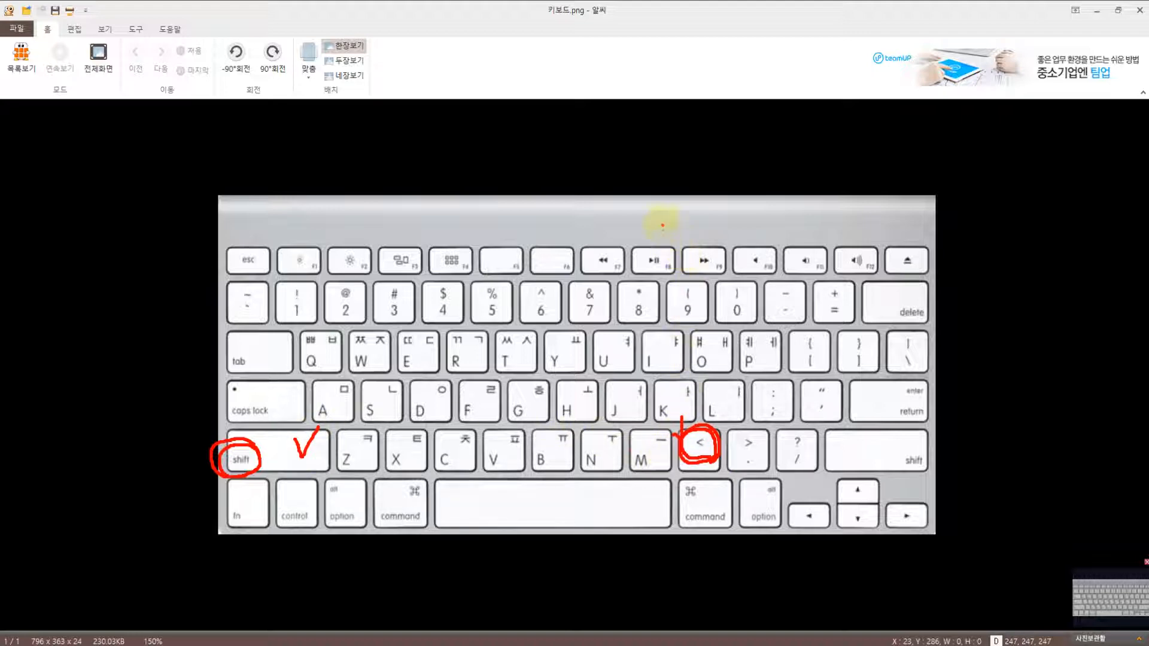
mouse_move(663, 220)
mouse_down()
mouse_move(612, 268)
mouse_move(679, 295)
mouse_up()
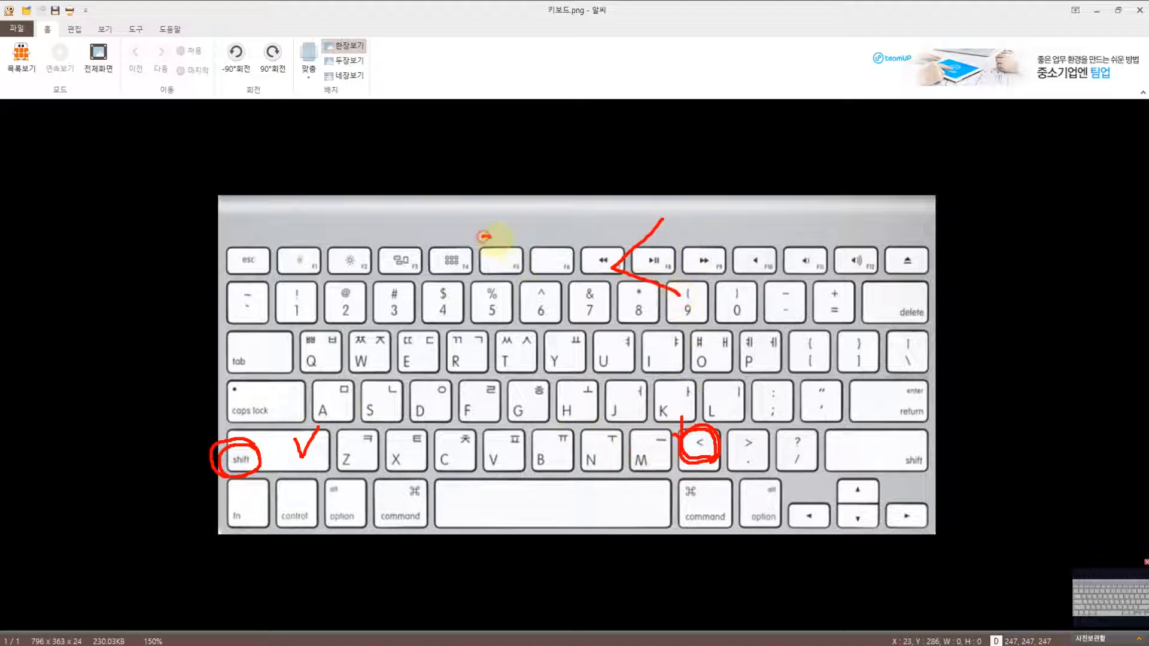
mouse_move(483, 237)
mouse_down()
mouse_move(513, 256)
mouse_move(496, 291)
mouse_up()
mouse_move(545, 256)
mouse_down()
mouse_move(542, 286)
mouse_move(550, 254)
mouse_up()
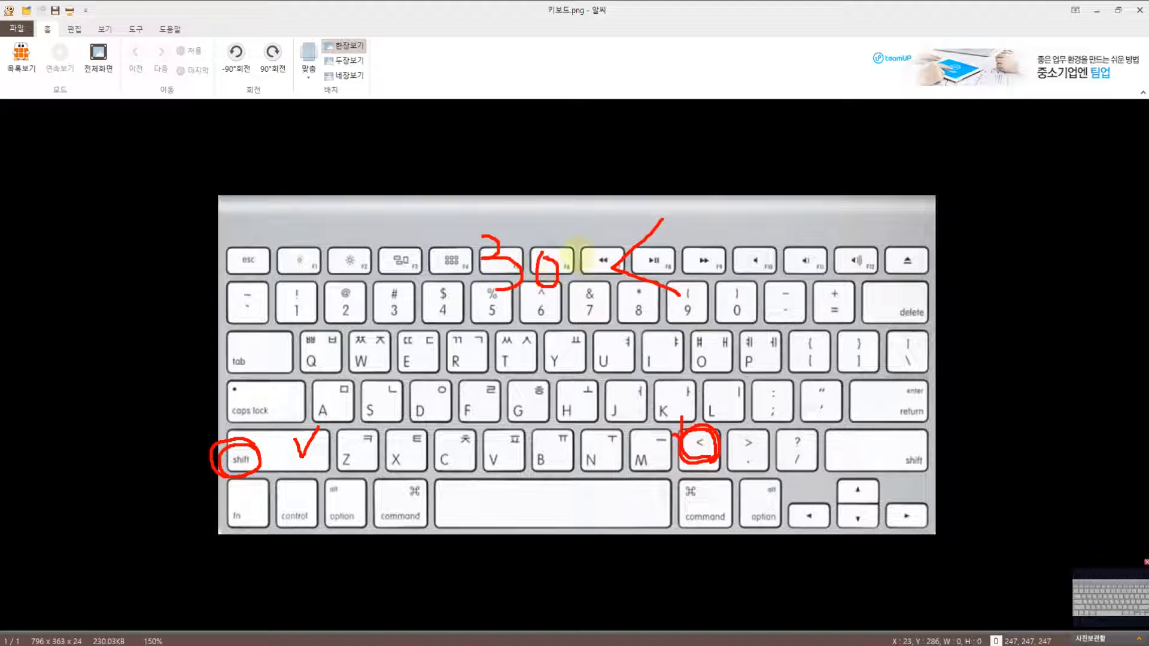
drag(600, 305, 684, 323)
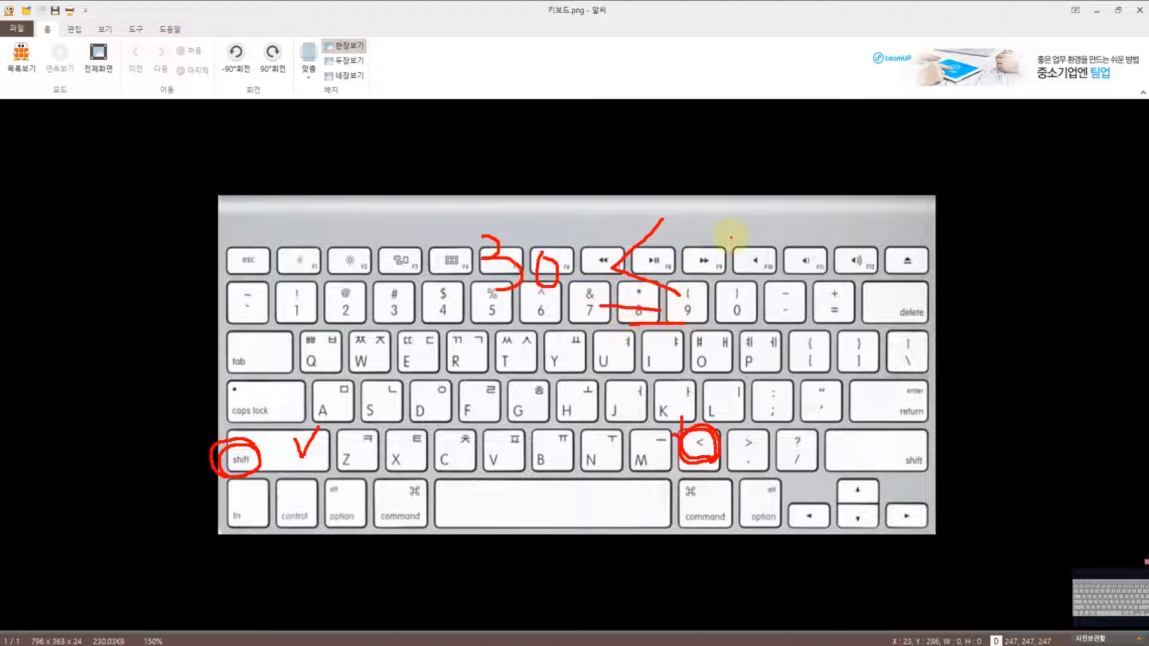
mouse_move(730, 238)
mouse_down()
mouse_move(735, 275)
mouse_move(760, 287)
mouse_move(756, 264)
mouse_up()
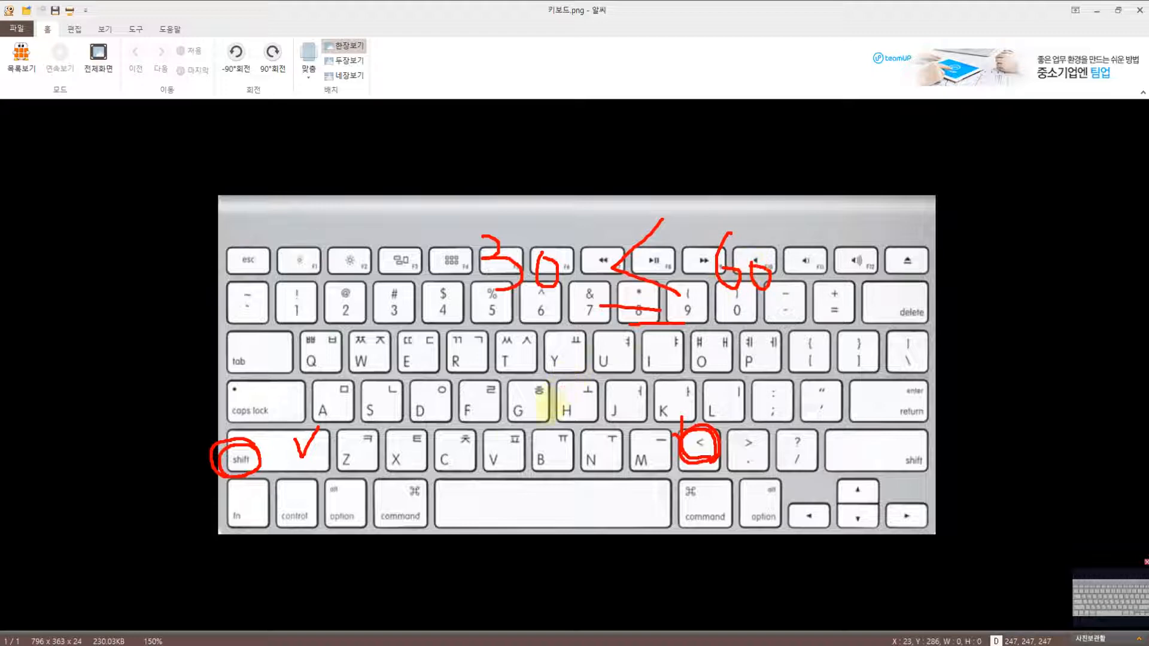
drag(525, 419, 575, 321)
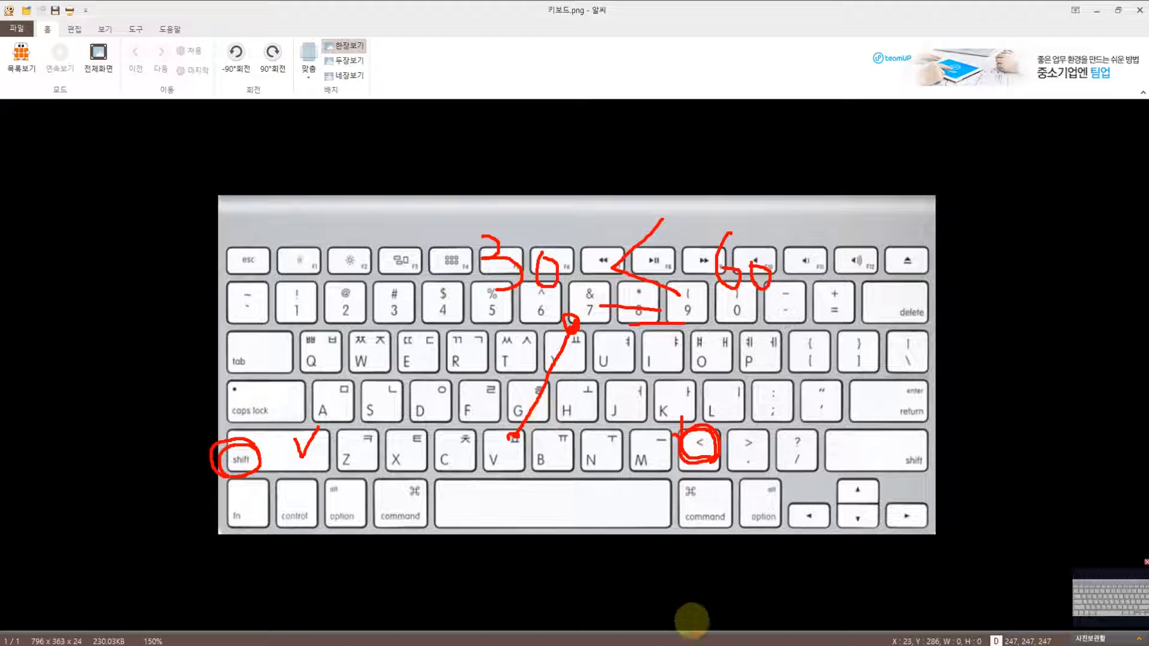
key(Escape)
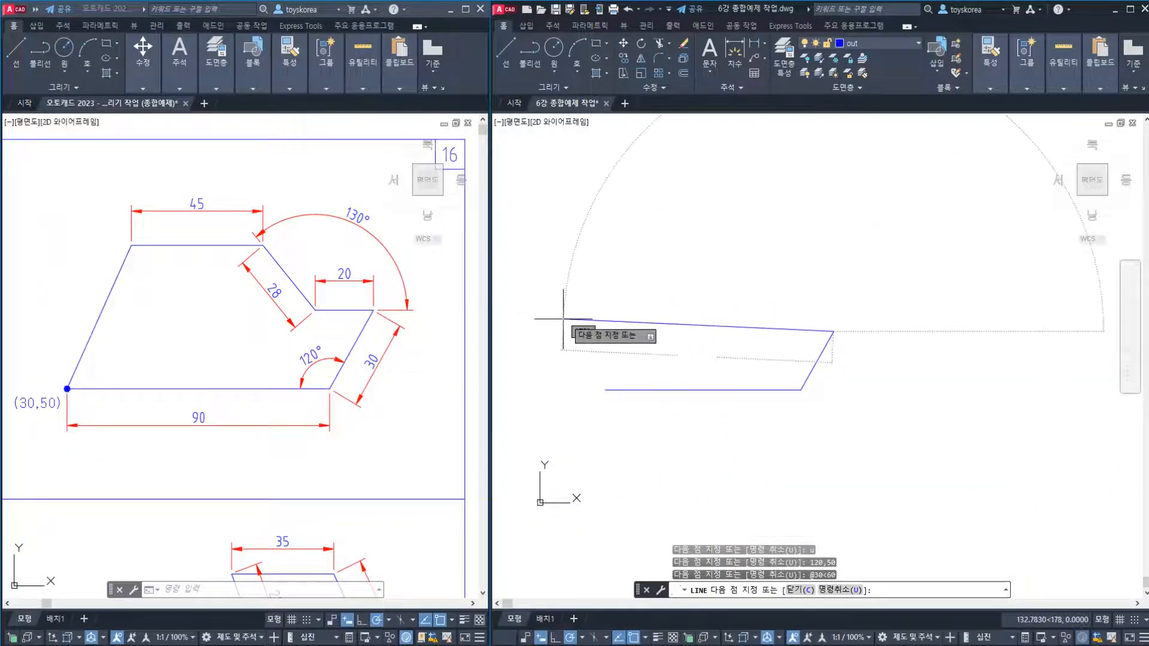
Continue the outline with a horizontal segment to the left using the relative coordinates -20,0
scroll(772, 332, up, 3)
middle_drag(772, 333, 695, 353)
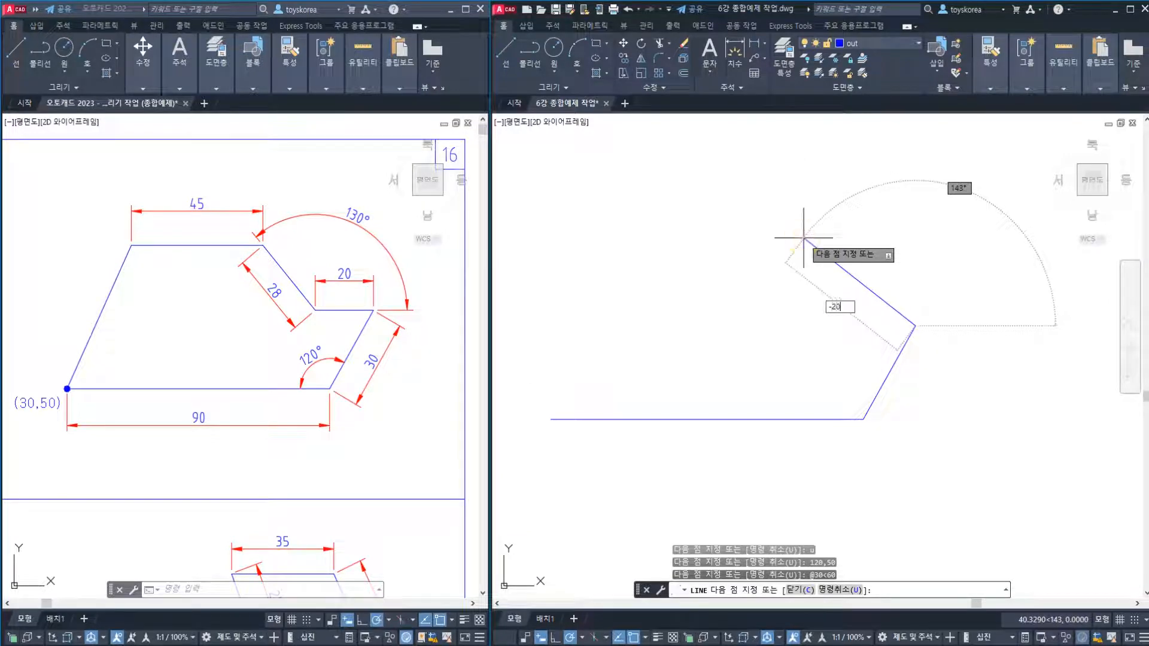
key(Tab)
text(0)
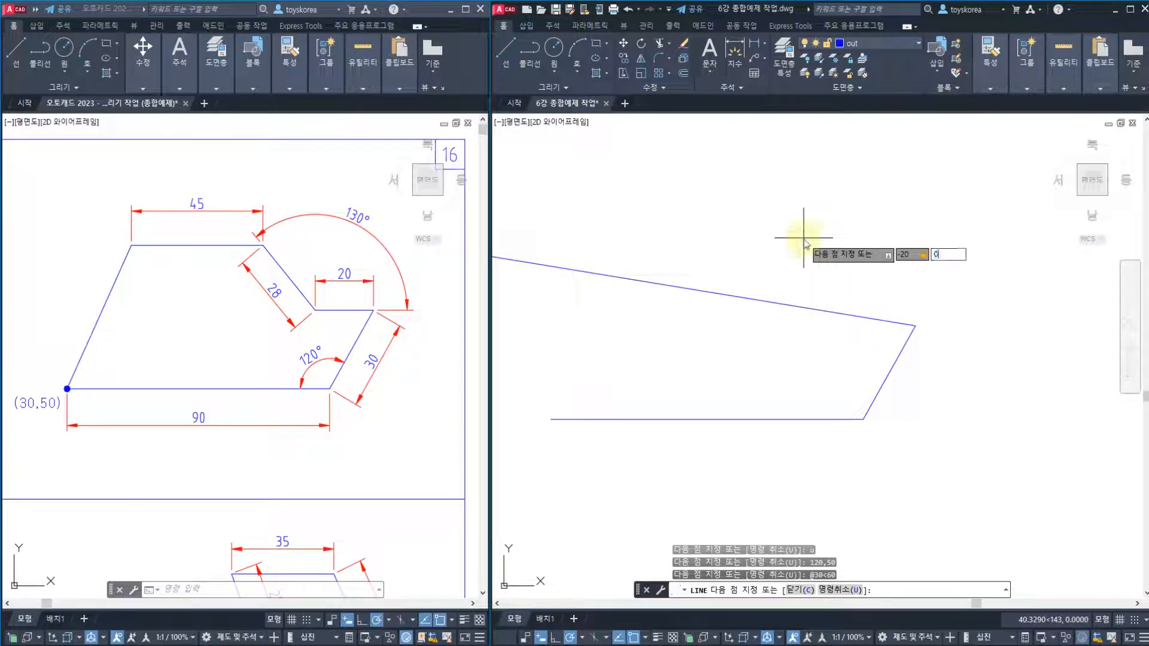
key(Return)
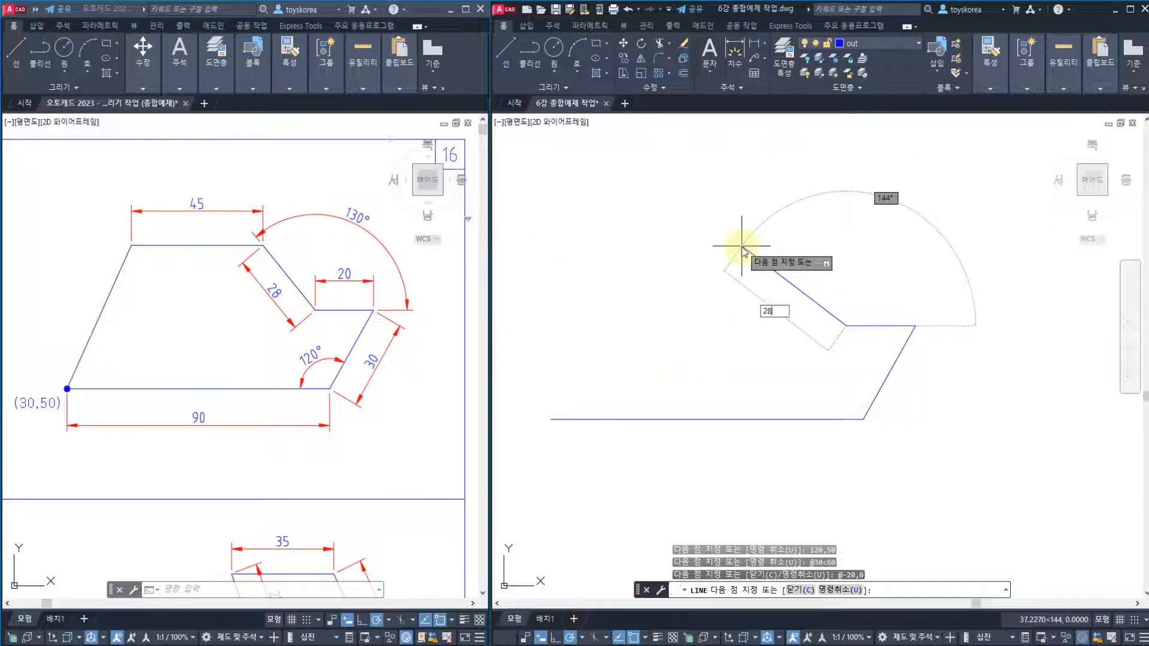
Draw the next slanted segment from the short horizontal segment's left end, 28 long at an angle of 130°
key(Tab)
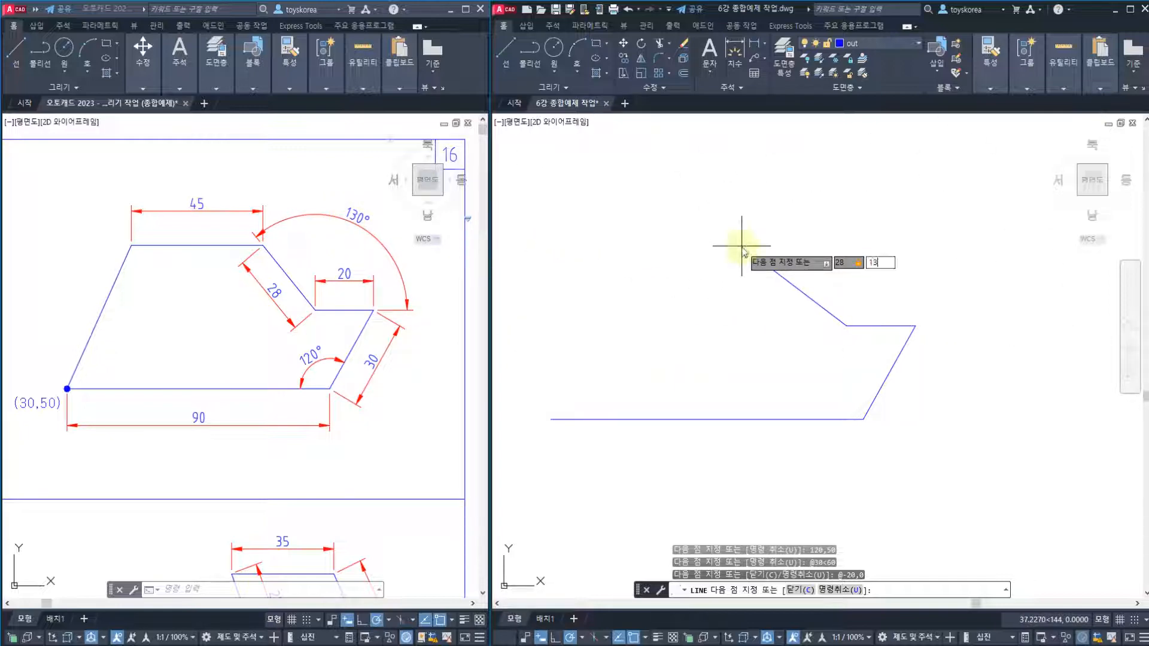
text(130)
key(Return)
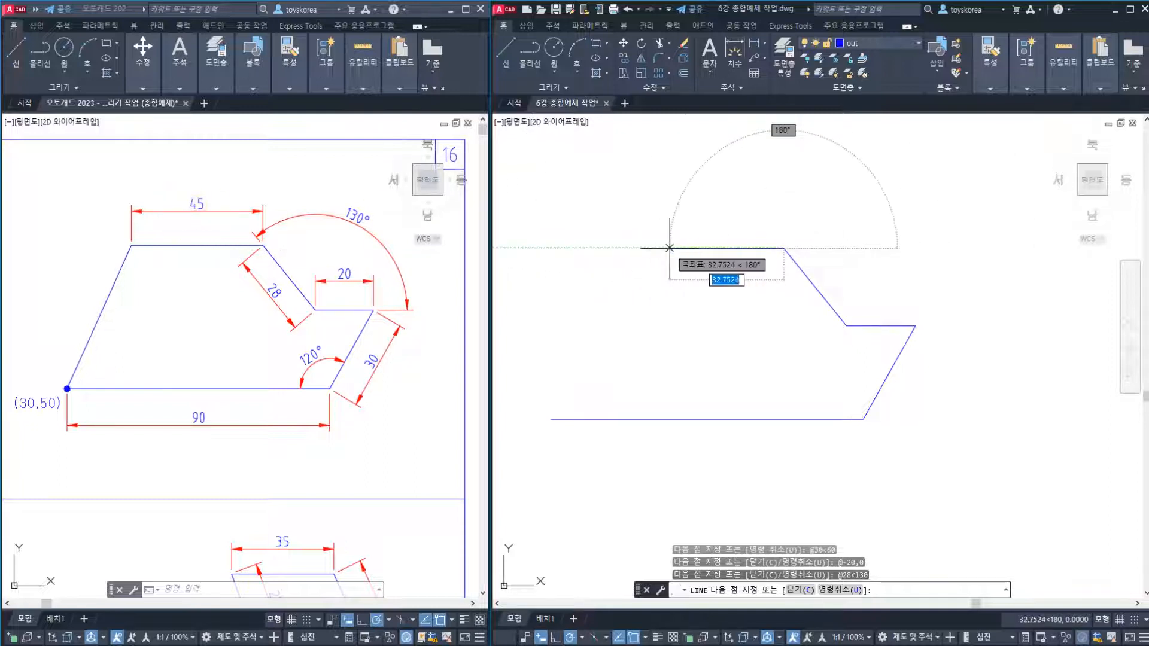
Draw the outline's upper horizontal segment to the left using the relative coordinates -45,0
text(-)
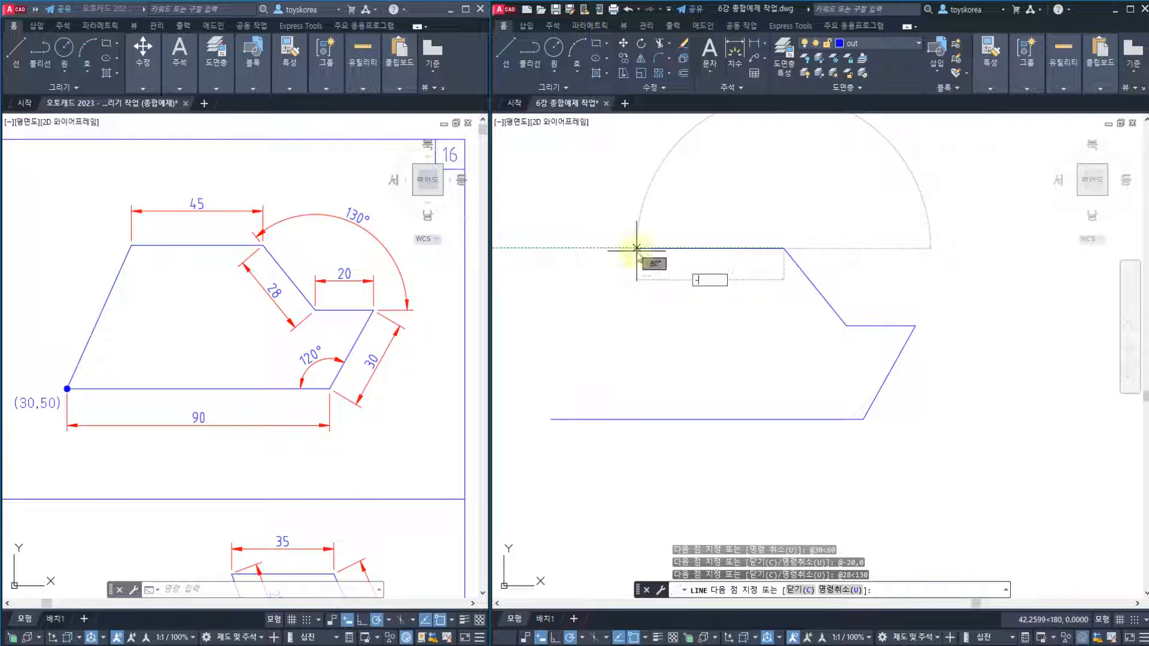
text(45)
key(Tab)
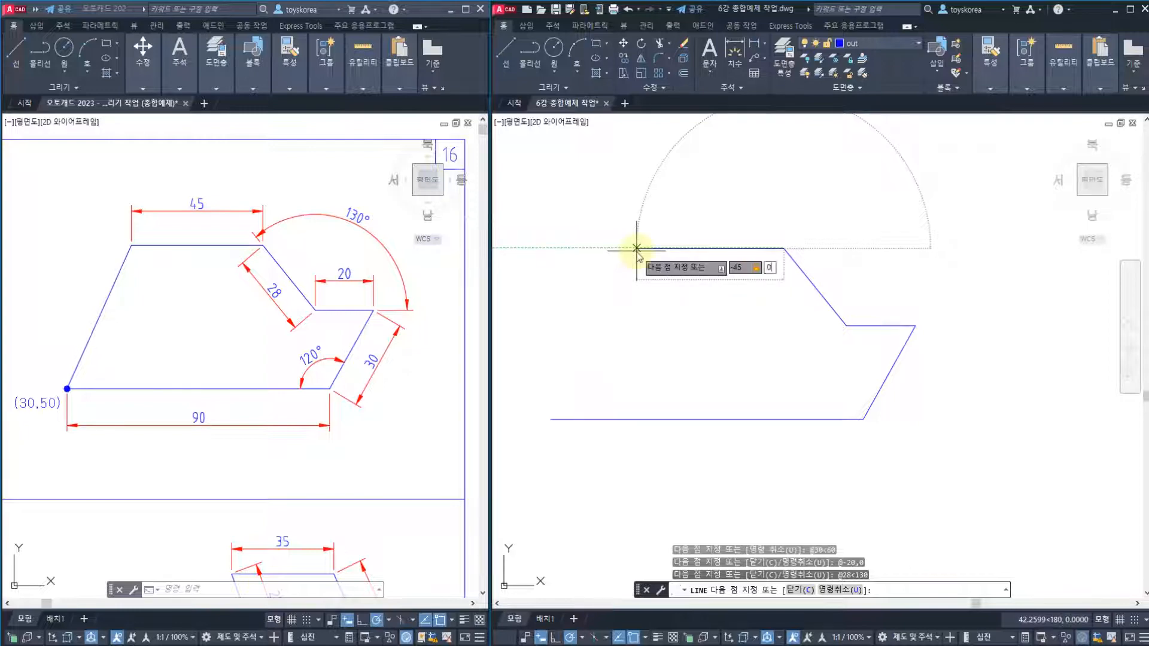
text(0)
key(Return)
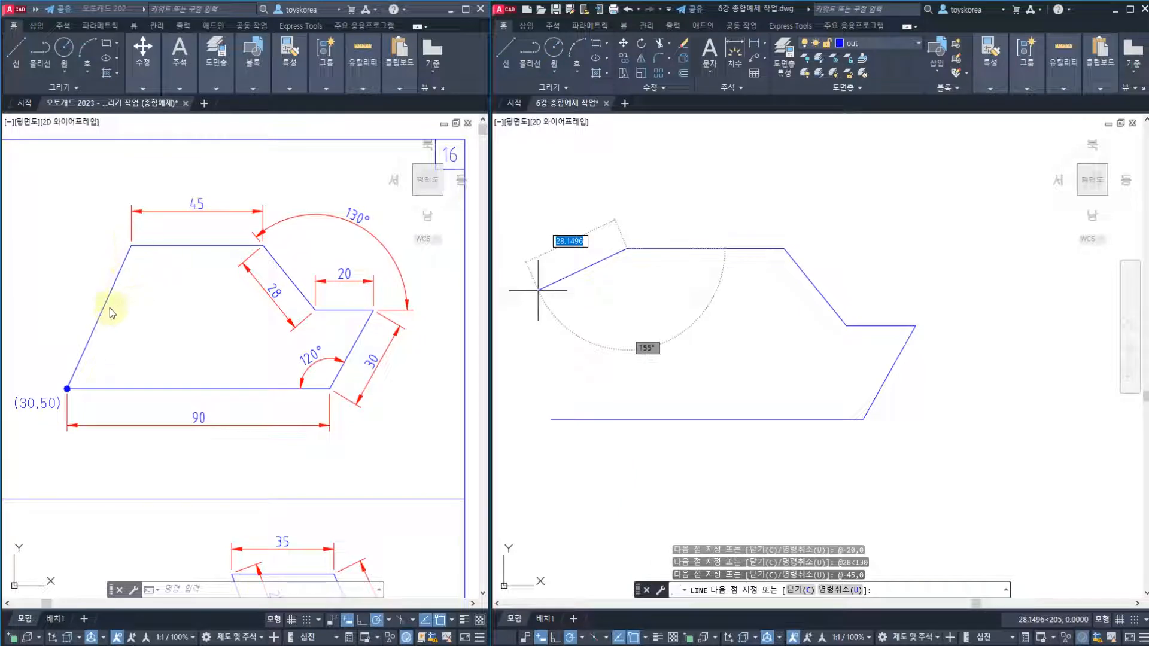
Close the outline at the base line's left endpoint and end the LINE command
click(551, 418)
key(Escape)
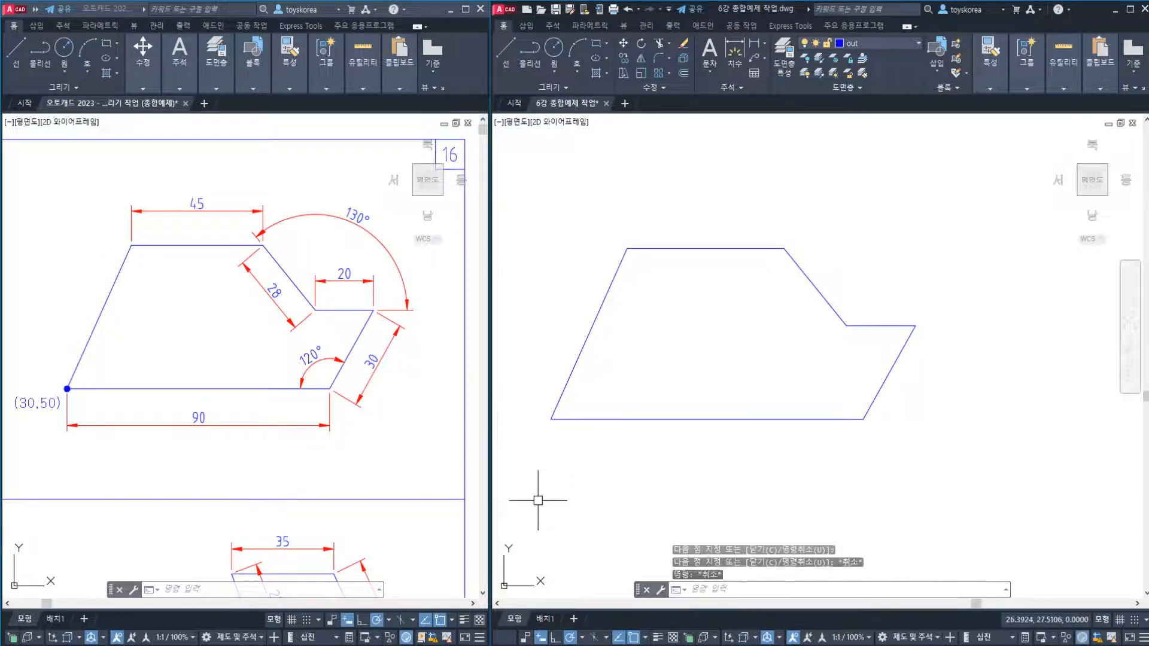
key(Escape)
scroll(672, 459, up, 5)
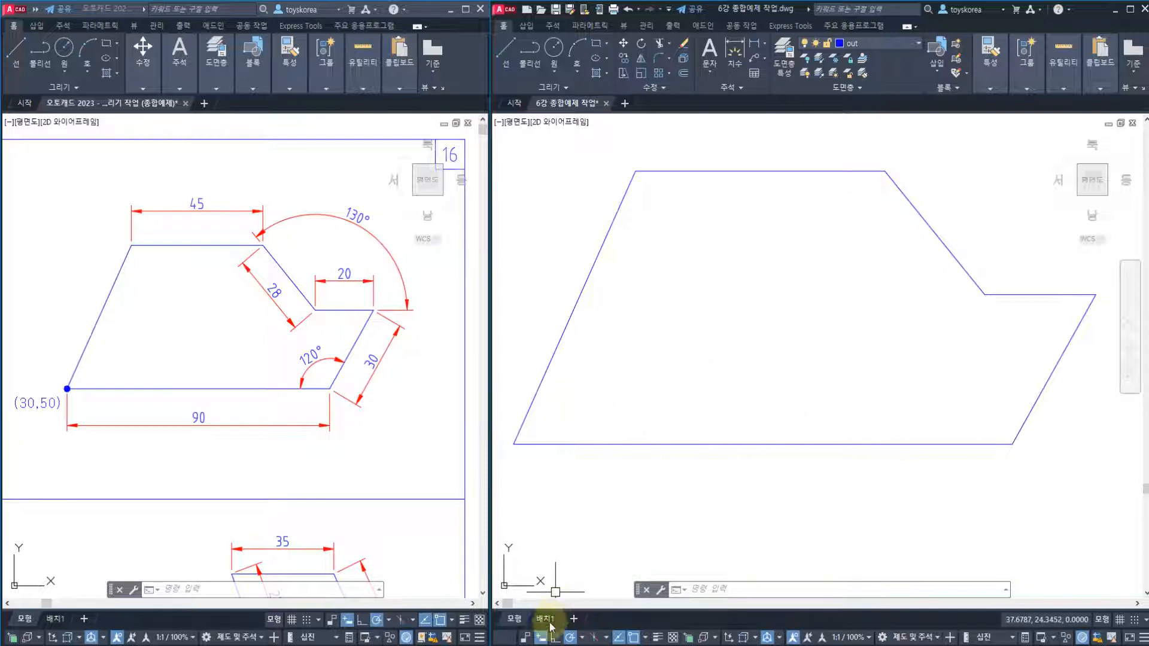
Erase the completed outline from the work drawing to make room for the lower example figure
click(540, 637)
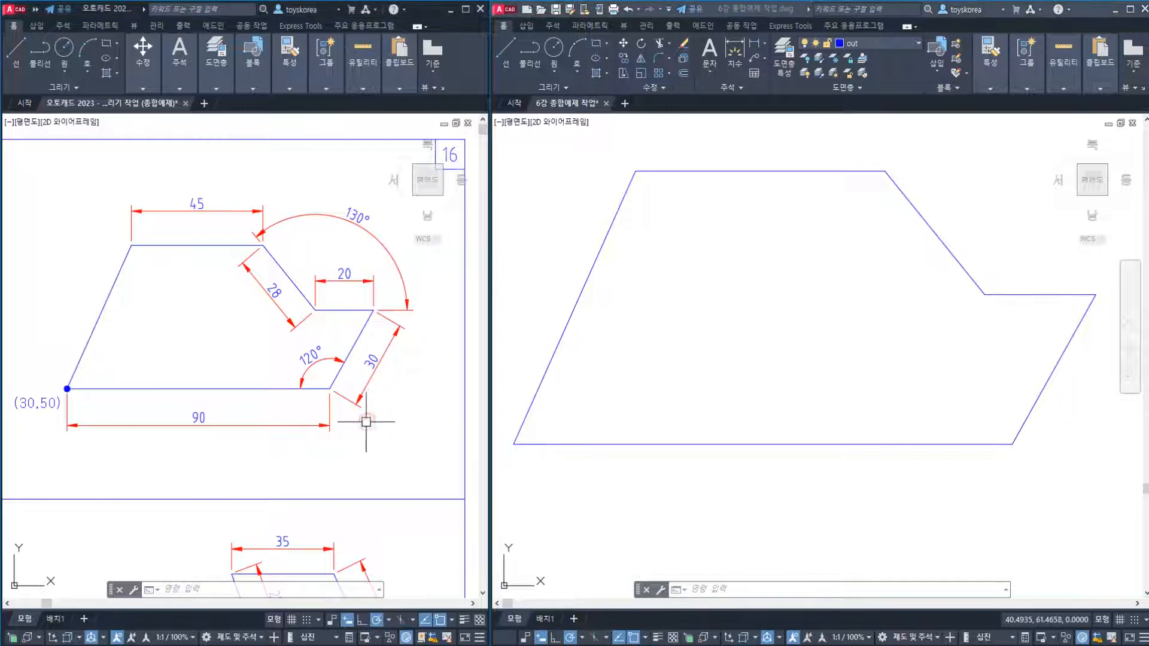
mouse_move(371, 419)
middle_down()
mouse_move(341, 300)
mouse_move(288, 336)
mouse_move(271, 281)
middle_up()
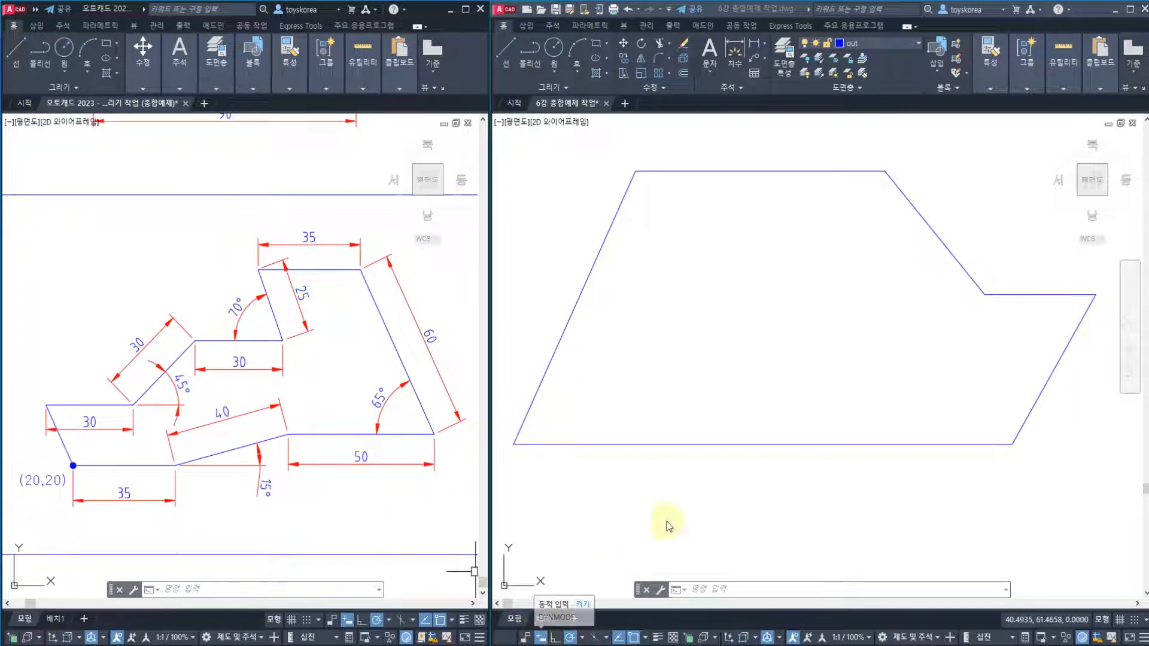
scroll(774, 447, down, 4)
click(960, 524)
click(597, 287)
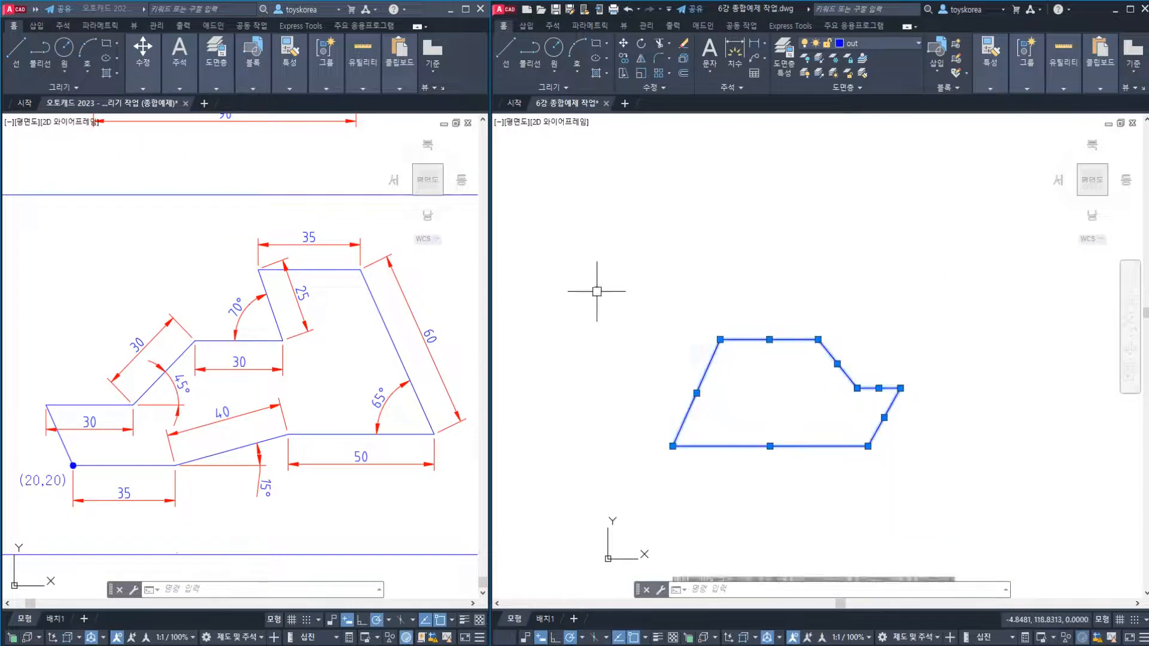
text(e)
key(Return)
mouse_move(731, 438)
middle_down()
mouse_move(682, 357)
mouse_move(688, 383)
mouse_move(669, 400)
mouse_move(611, 403)
middle_up()
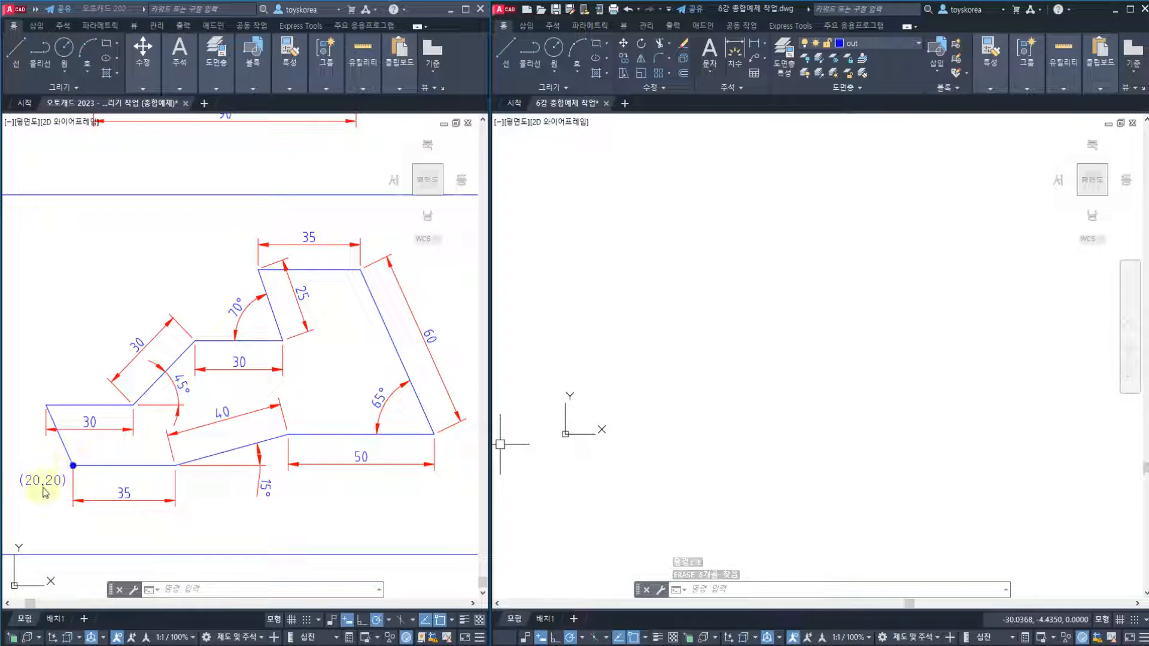
Draw a horizontal line from 20,20 to 55,20 in absolute coordinates, with dynamic input turned off for the second point
click(594, 375)
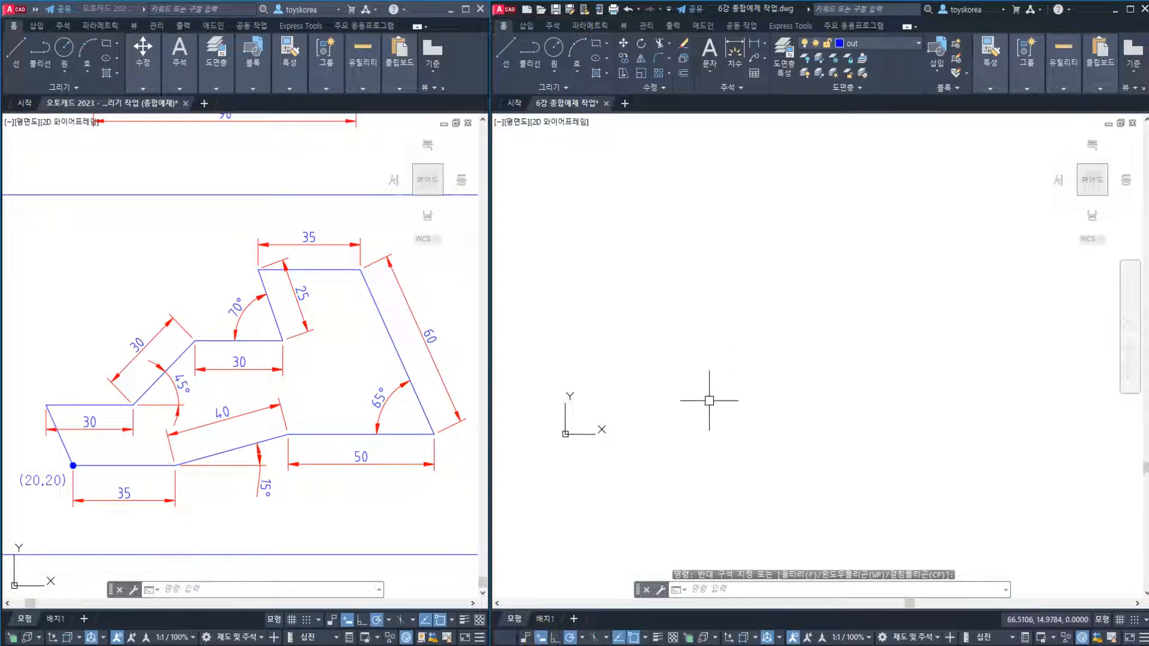
text(l)
key(Return)
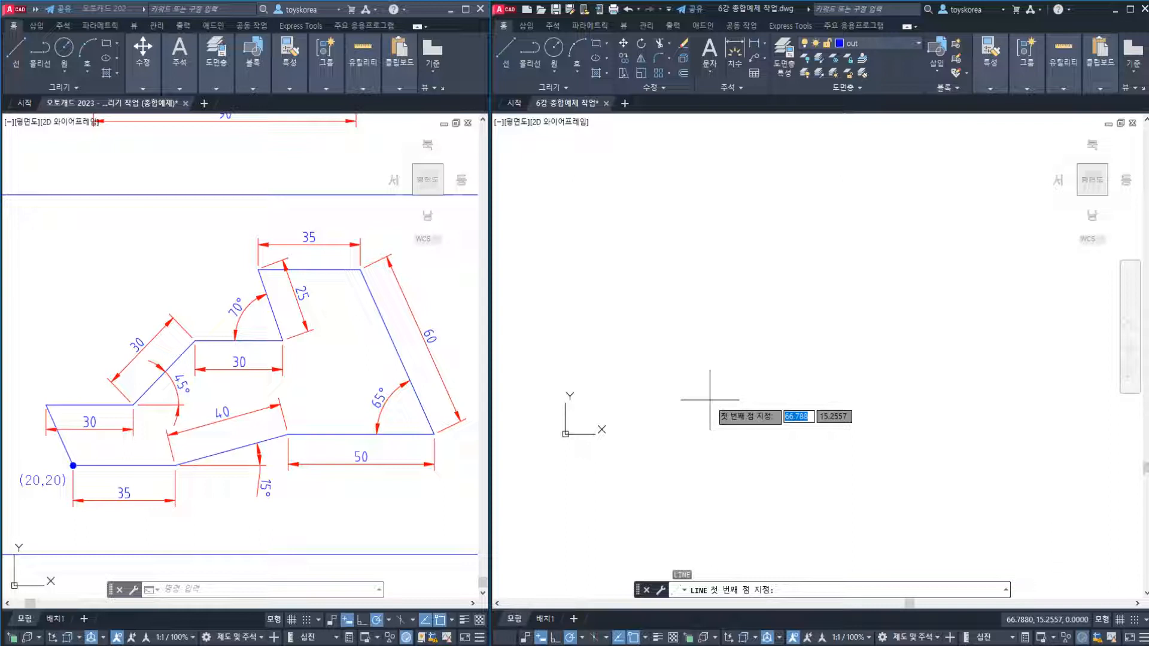
text(20)
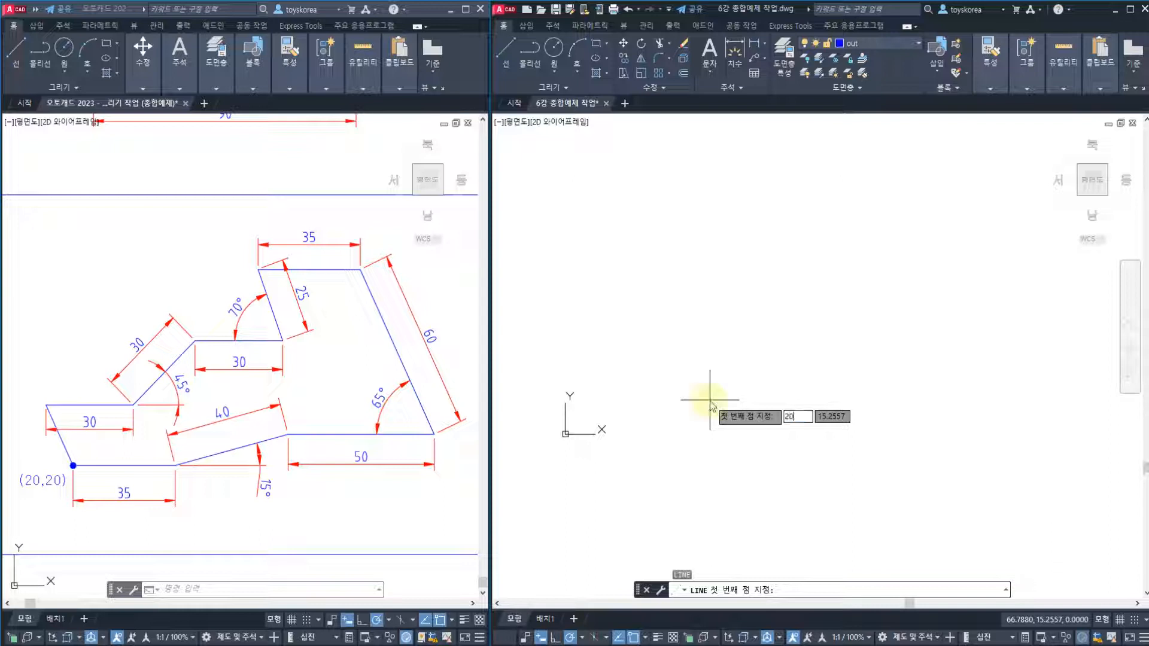
text(,2)
key(Return)
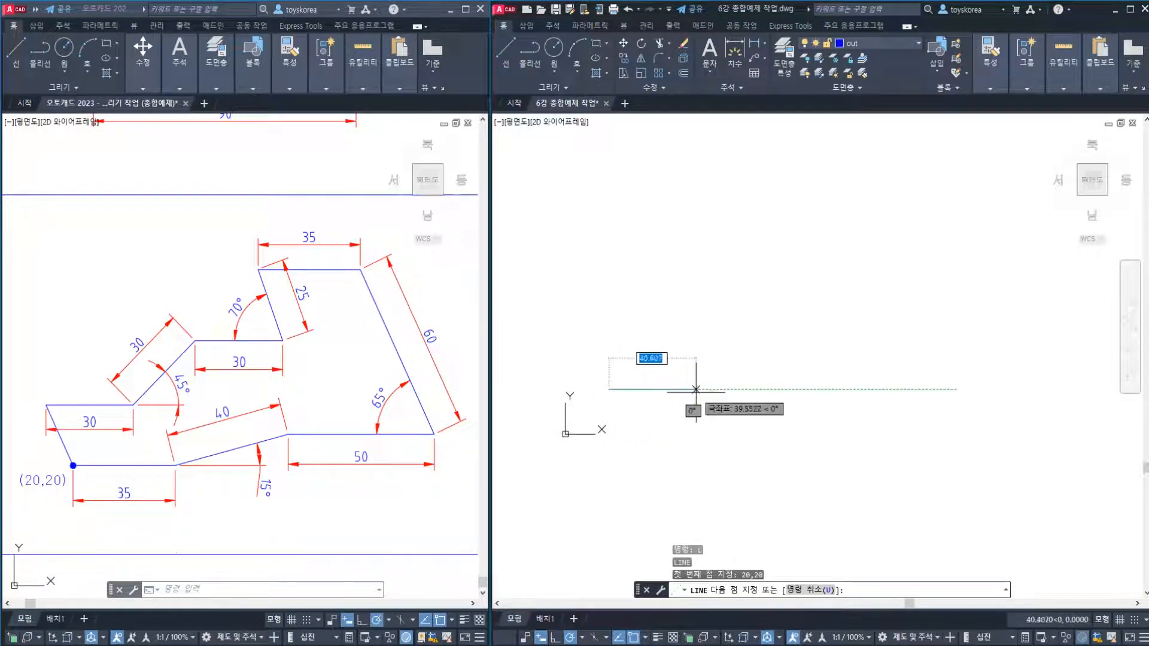
click(541, 637)
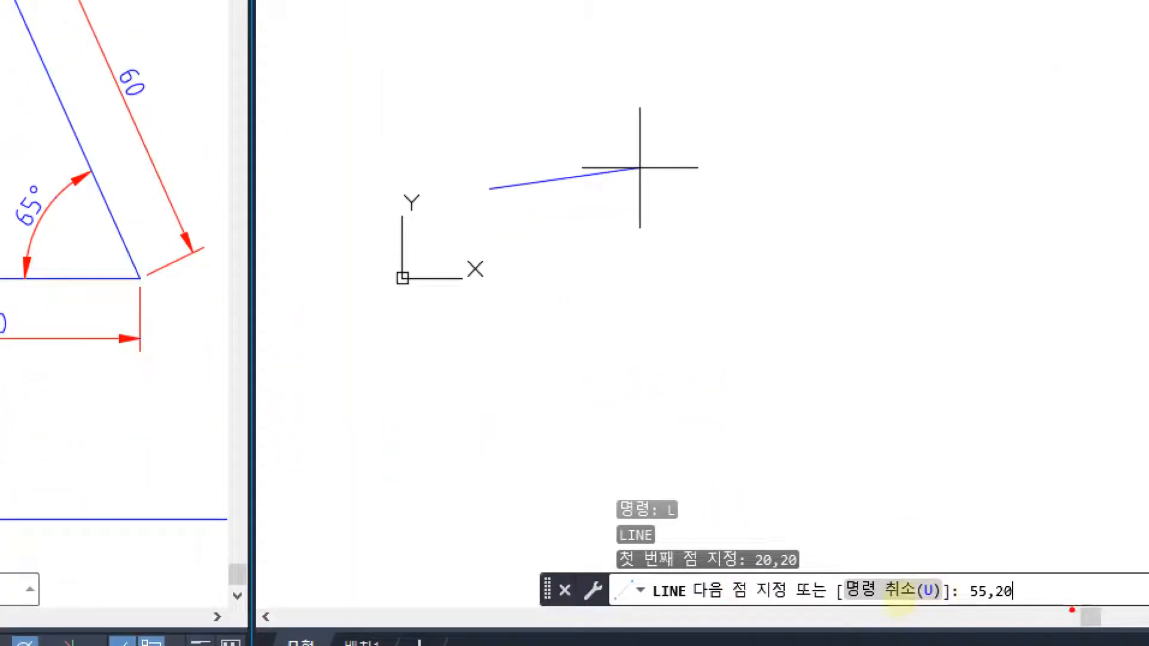
mouse_move(1069, 610)
mouse_down()
mouse_move(933, 611)
mouse_move(1050, 571)
mouse_move(1052, 595)
mouse_up()
mouse_move(1051, 559)
mouse_down()
mouse_move(1064, 583)
mouse_move(1092, 488)
mouse_up()
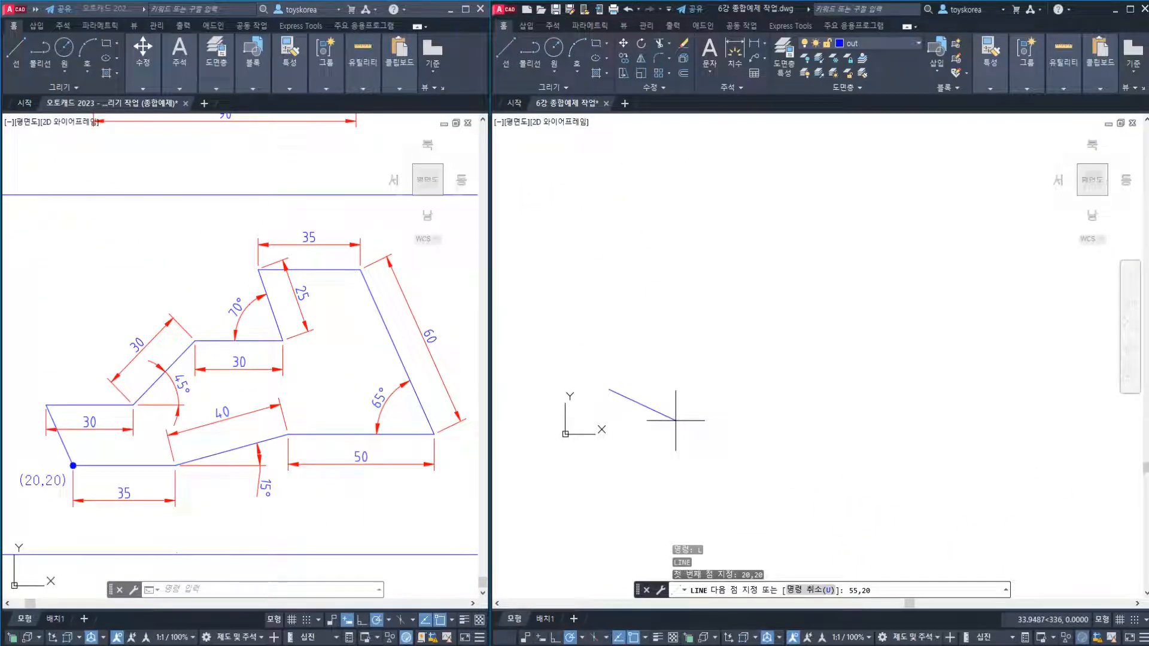
key(Return)
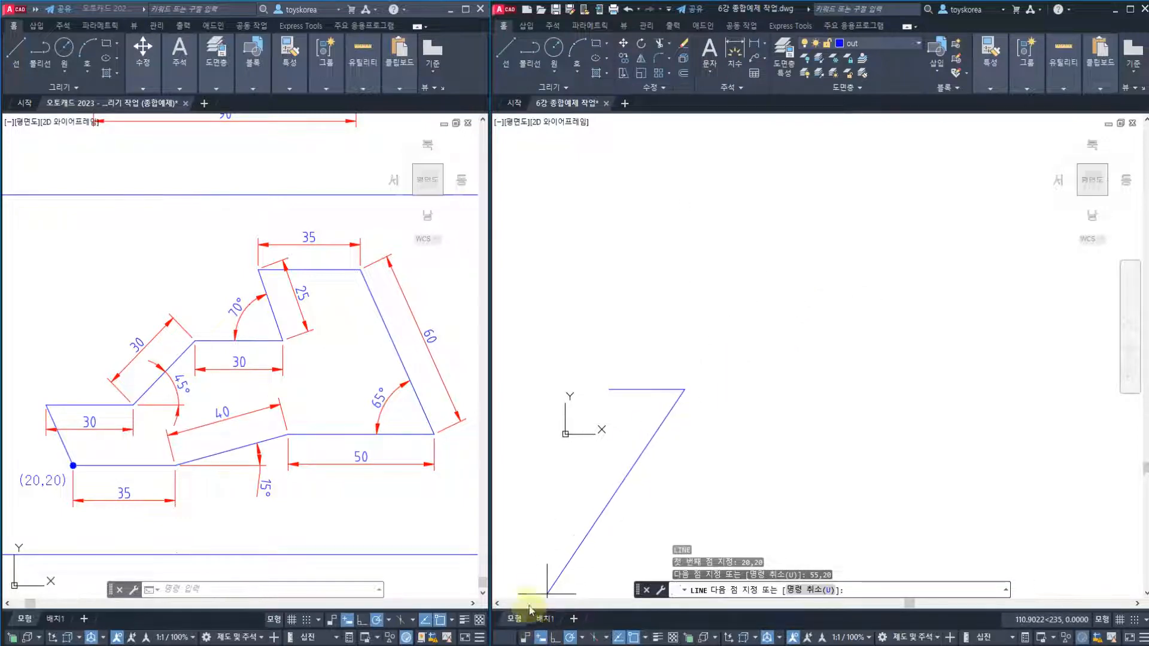
Undo the last line segment within the LINE command and turn dynamic input back on
text(u)
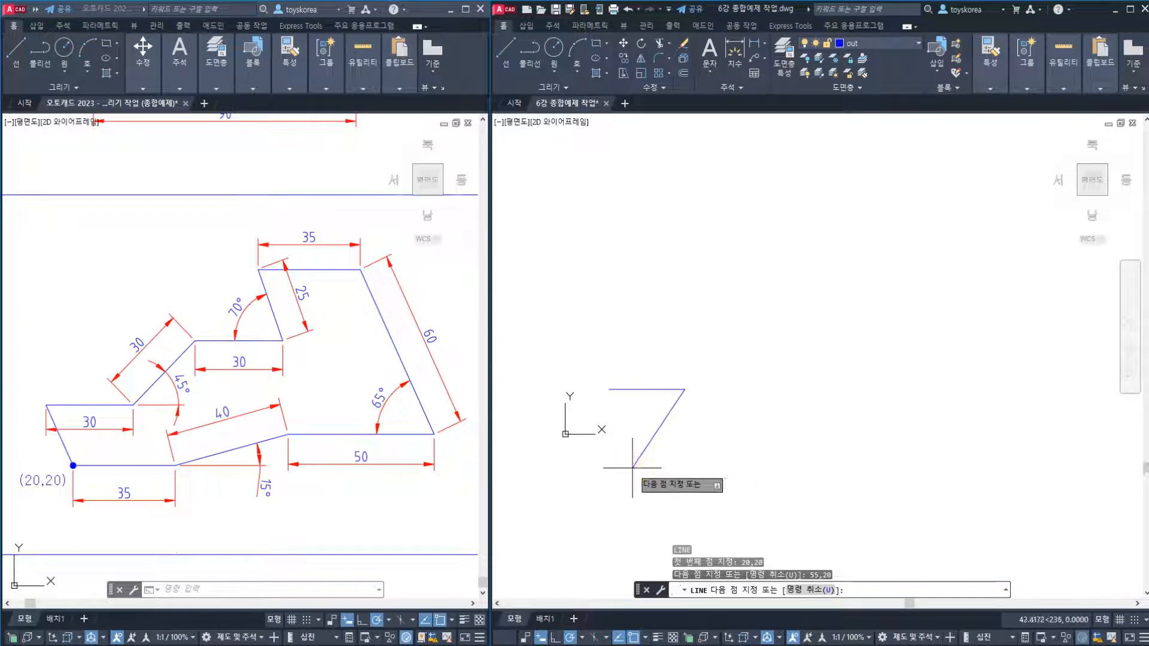
key(Return)
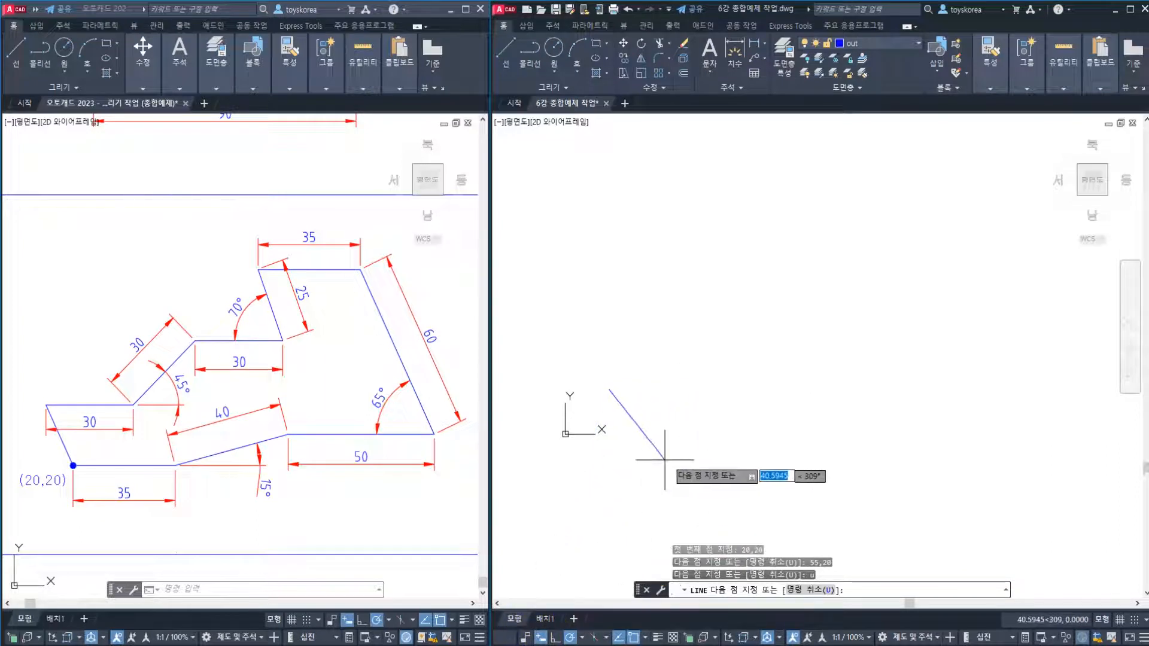
click(540, 637)
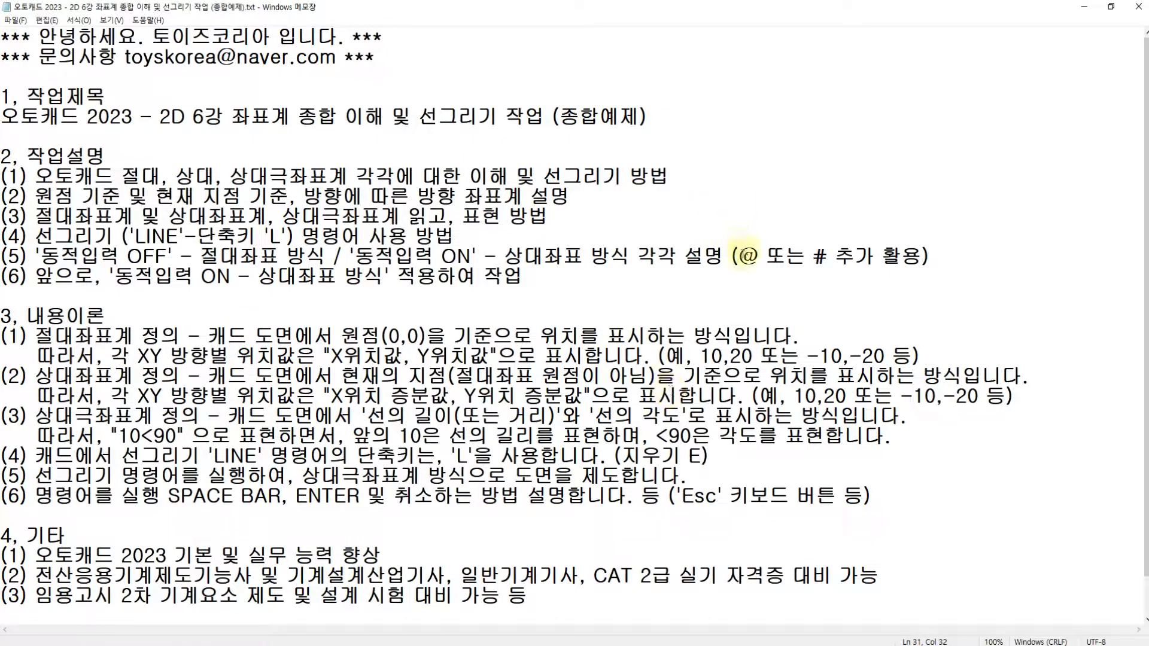
Switch to the Notepad lesson notes, examine the remark on adding @ or # to coordinates, and return to AutoCAD
drag(738, 256, 919, 257)
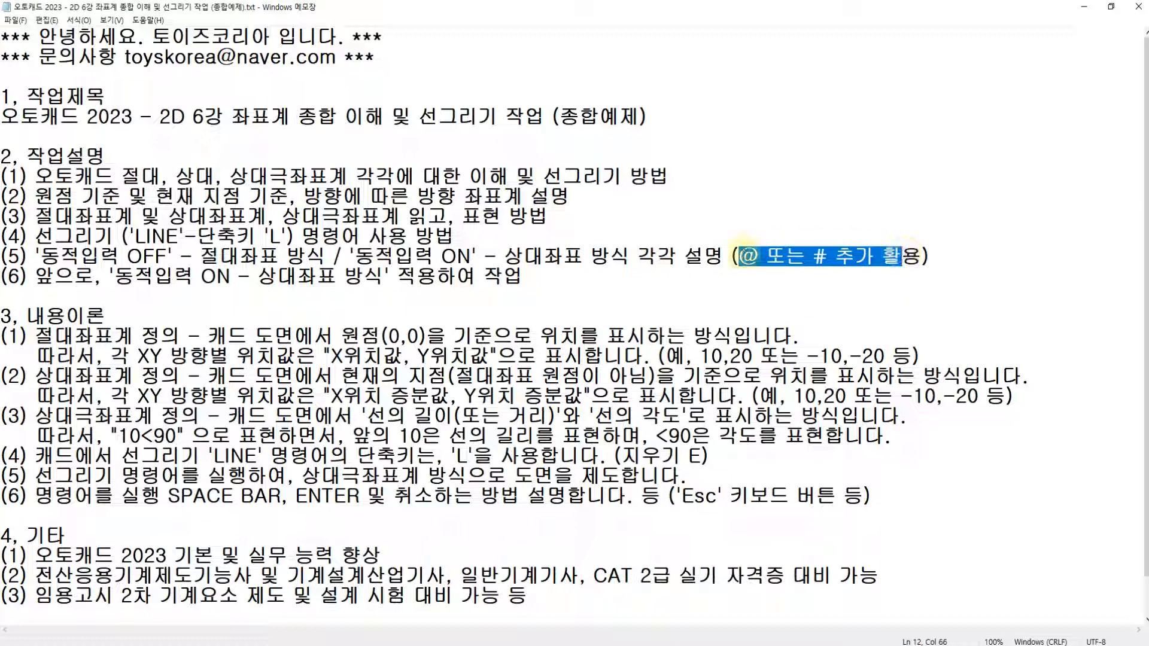
click(755, 258)
drag(816, 259, 868, 258)
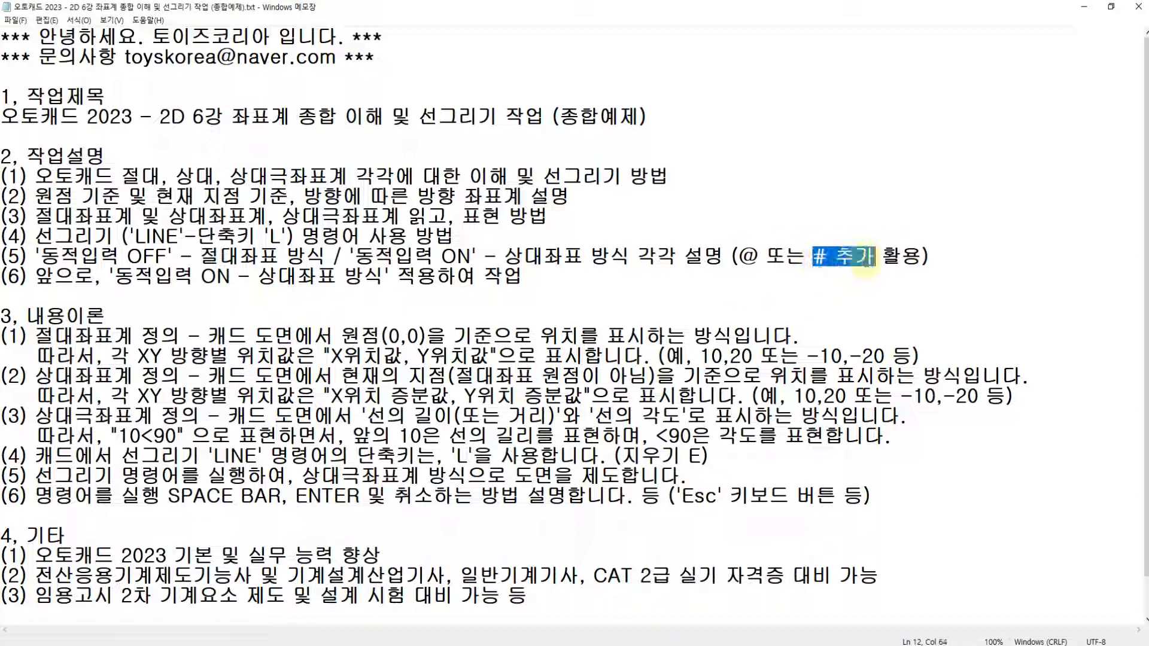
click(845, 274)
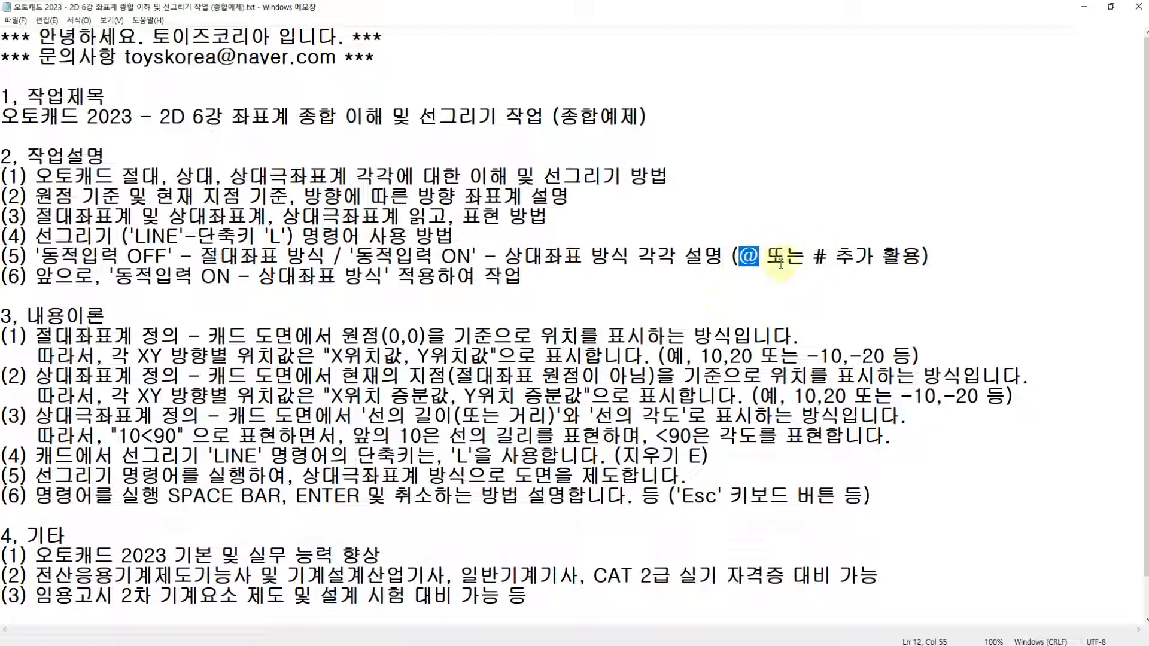
click(807, 258)
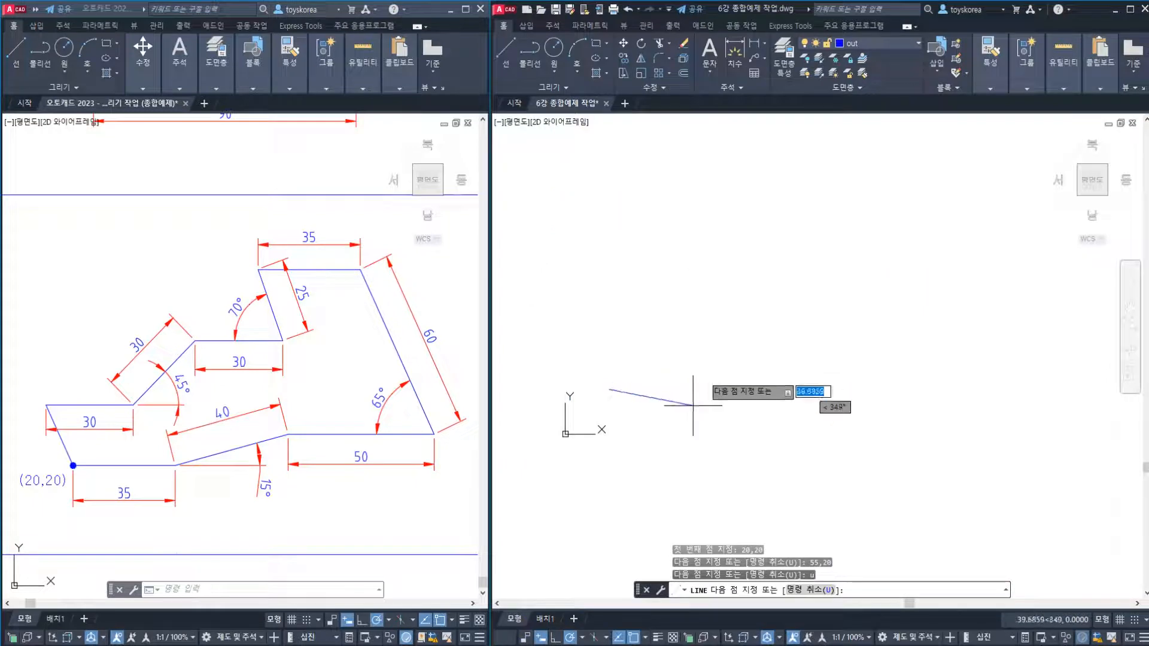
Cancel the unfinished LINE command
key(Escape)
key(Escape)
key(Escape)
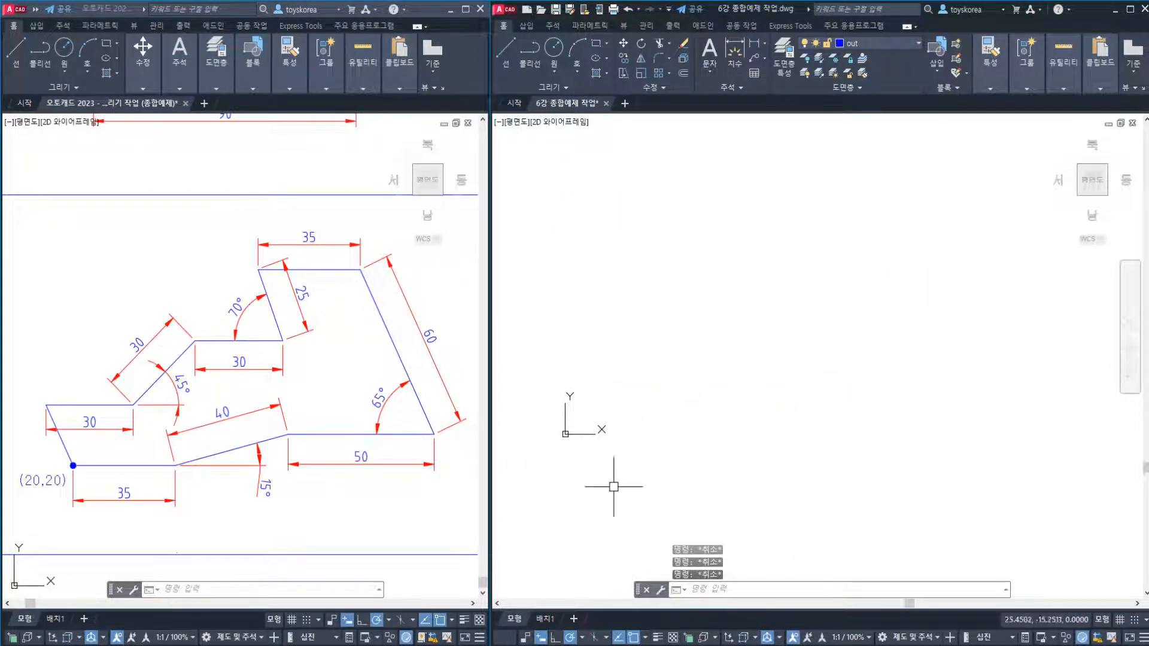
Start a new line at the absolute point 20,20 for the lower example figure
click(540, 638)
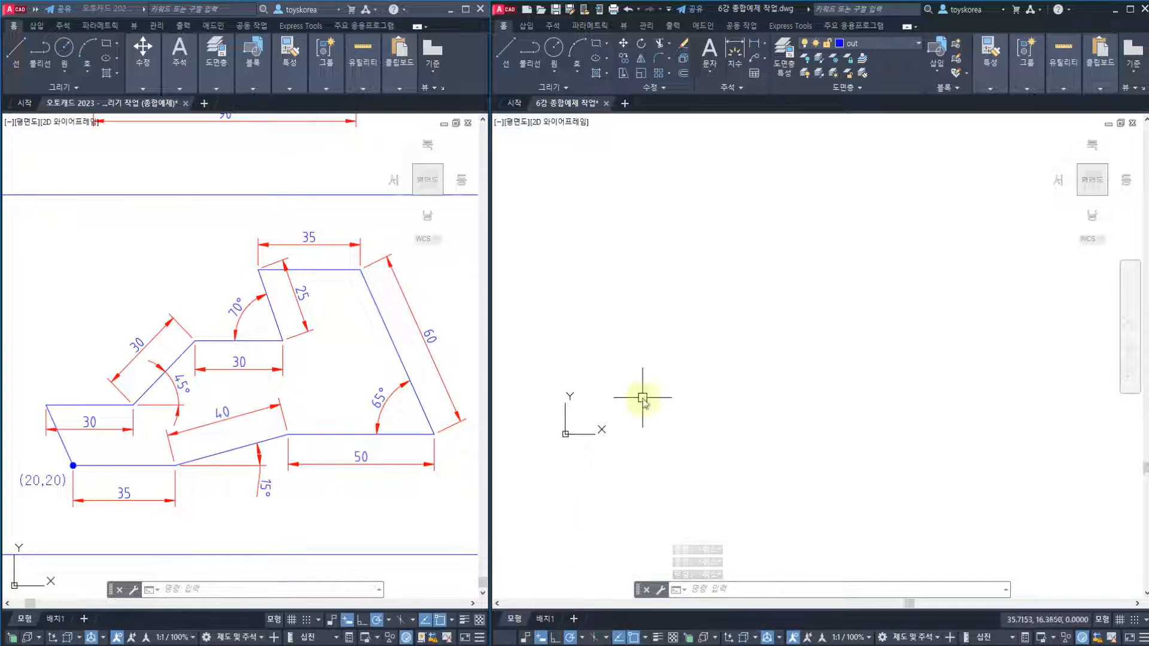
text(l)
key(Return)
text(20)
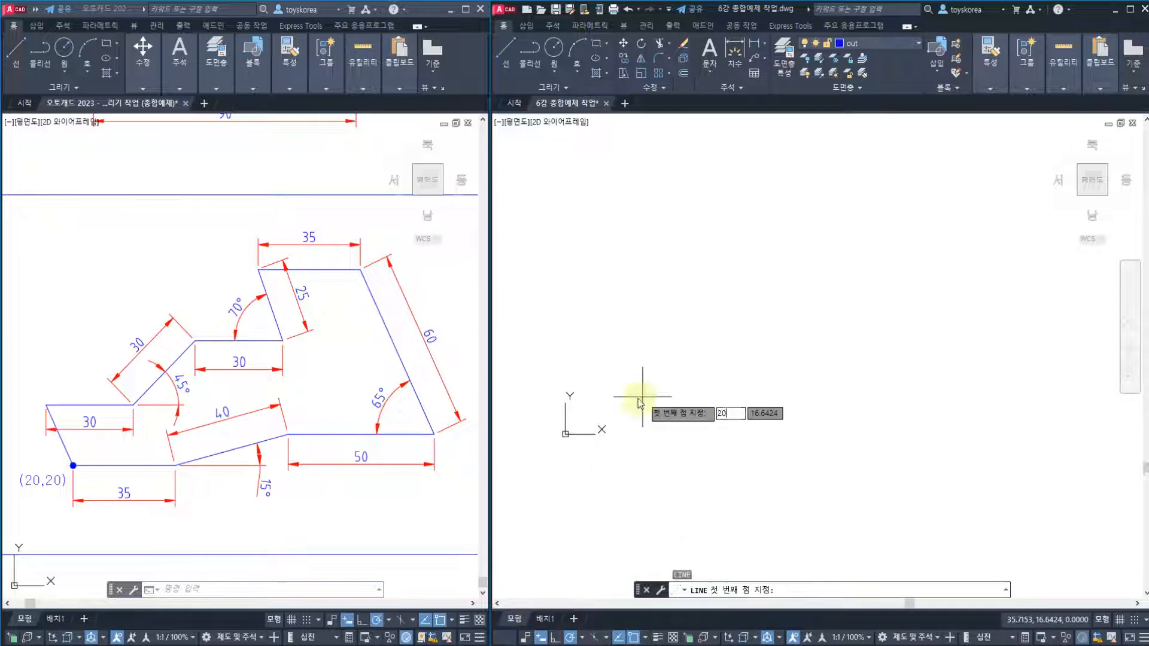
key(Tab)
key(Return)
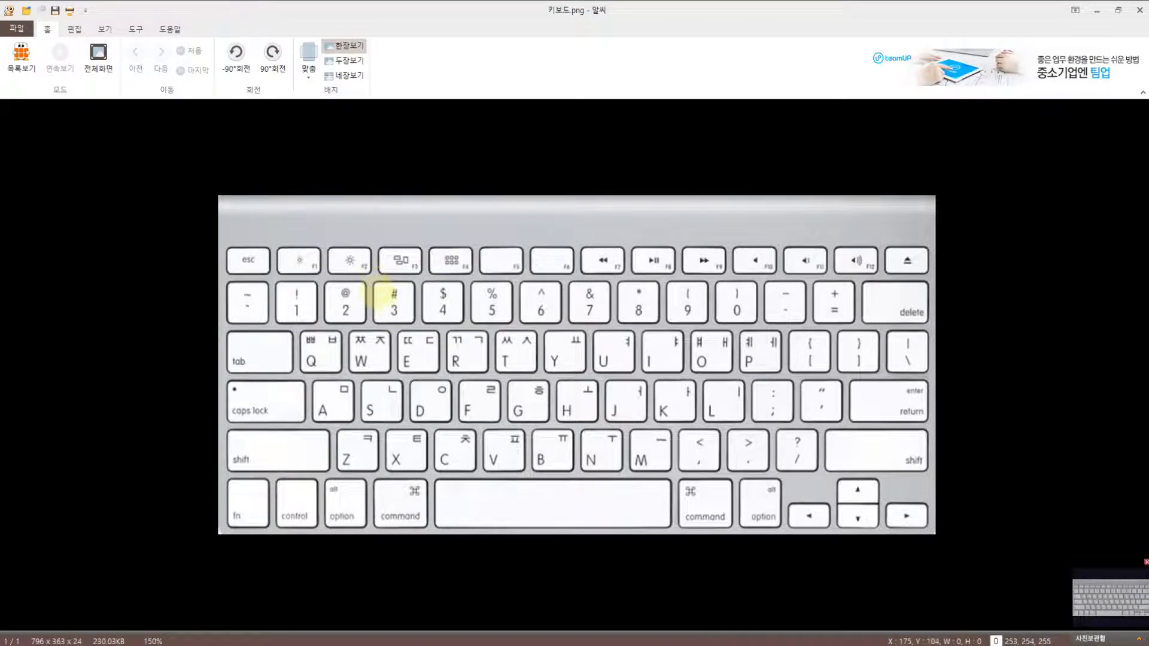
Switch to the keyboard image 키보드.png, examine the Shift and 3 keys that produce the # prefix, and return to AutoCAD
mouse_move(396, 310)
mouse_down()
mouse_move(383, 281)
mouse_move(404, 287)
mouse_move(386, 279)
mouse_move(396, 280)
mouse_up()
mouse_move(280, 437)
mouse_down()
mouse_move(295, 443)
mouse_move(326, 424)
mouse_up()
mouse_move(392, 339)
mouse_down()
mouse_move(376, 304)
mouse_move(388, 279)
mouse_move(406, 314)
mouse_up()
key(ctrl+z)
key(ctrl+z)
key(ctrl+z)
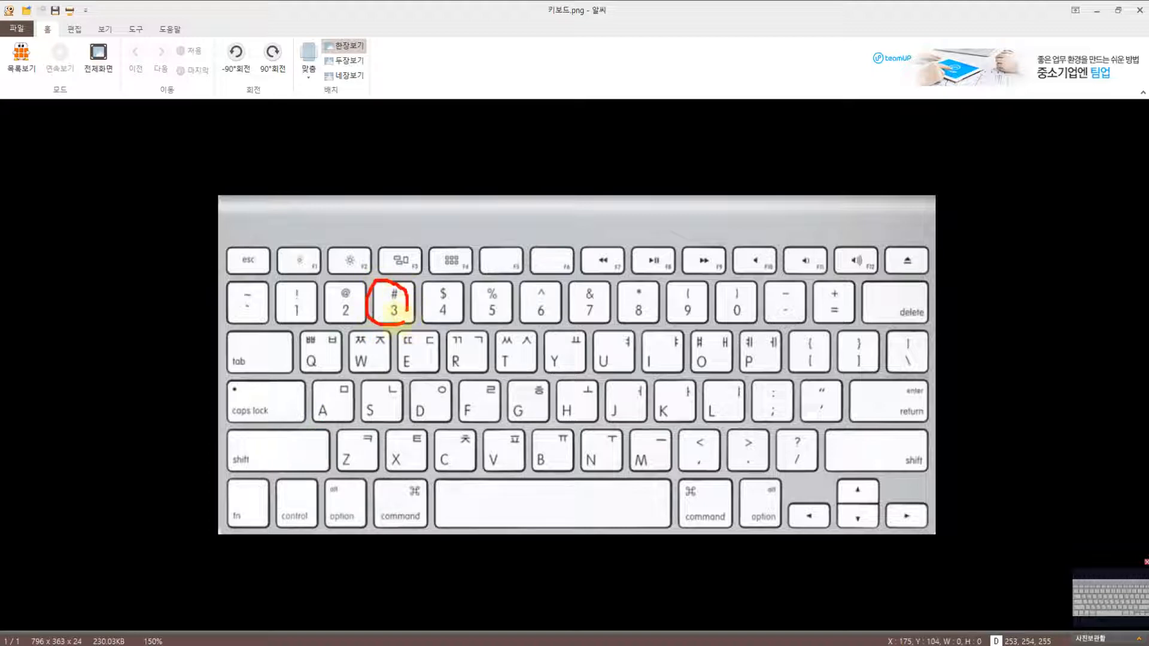
mouse_move(299, 444)
mouse_down()
mouse_move(248, 483)
mouse_move(242, 440)
mouse_move(254, 467)
mouse_up()
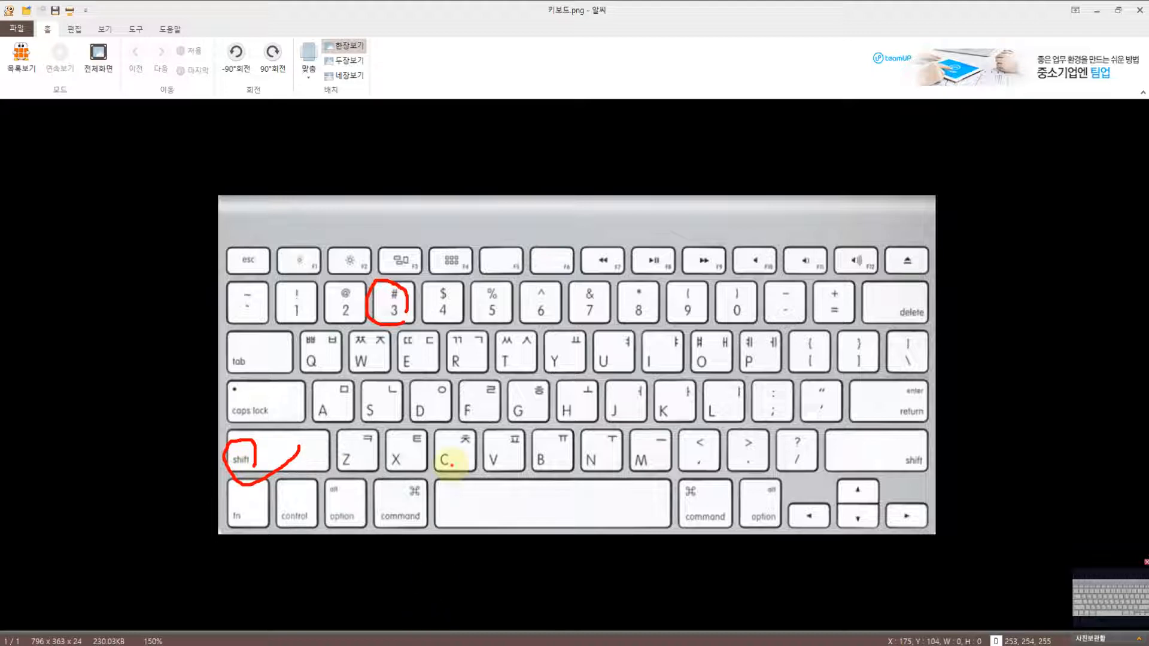
key(Escape)
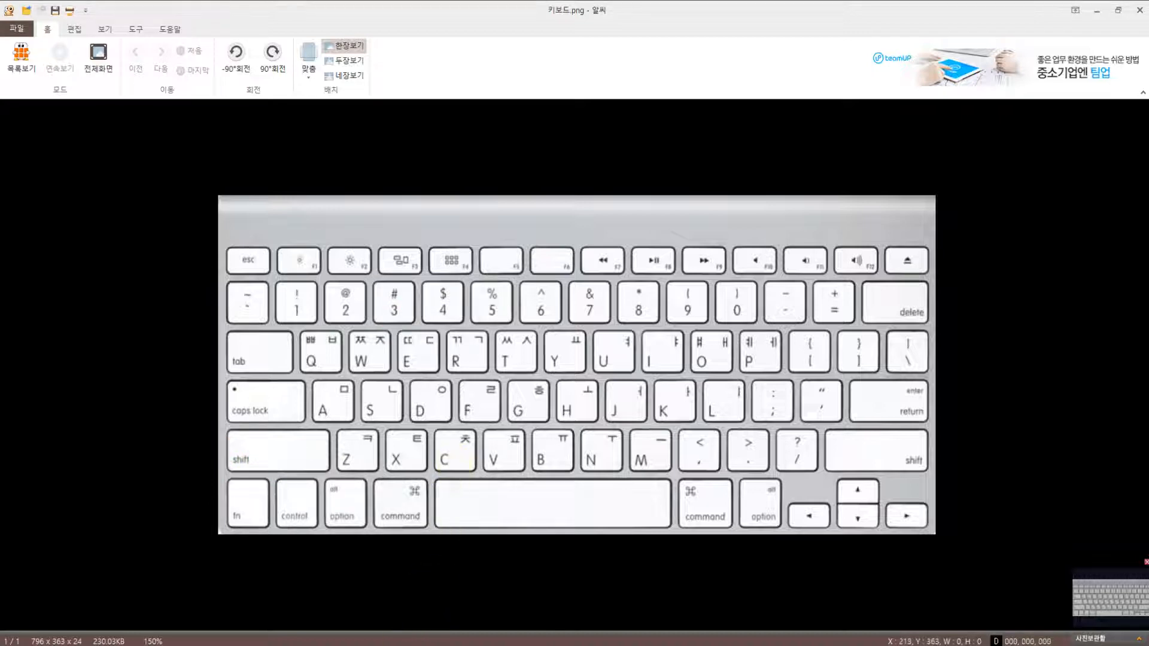
key(alt+Tab)
key(alt+Tab)
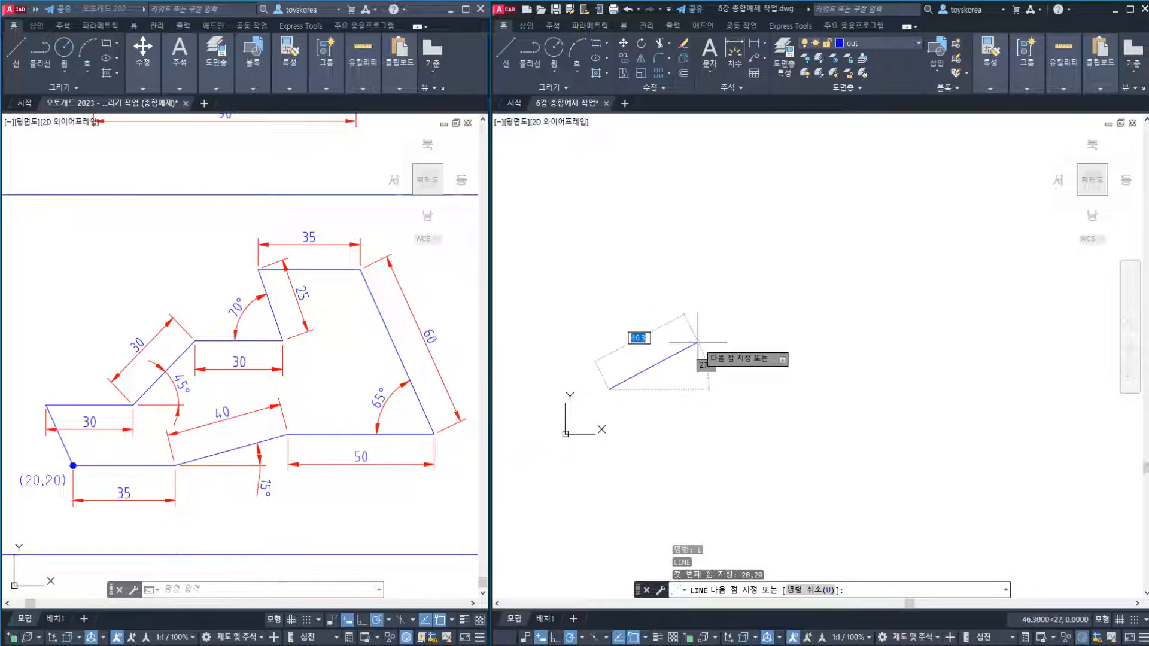
Try the absolute point #55,20 as the end of the base segment and undo that segment
text(#)
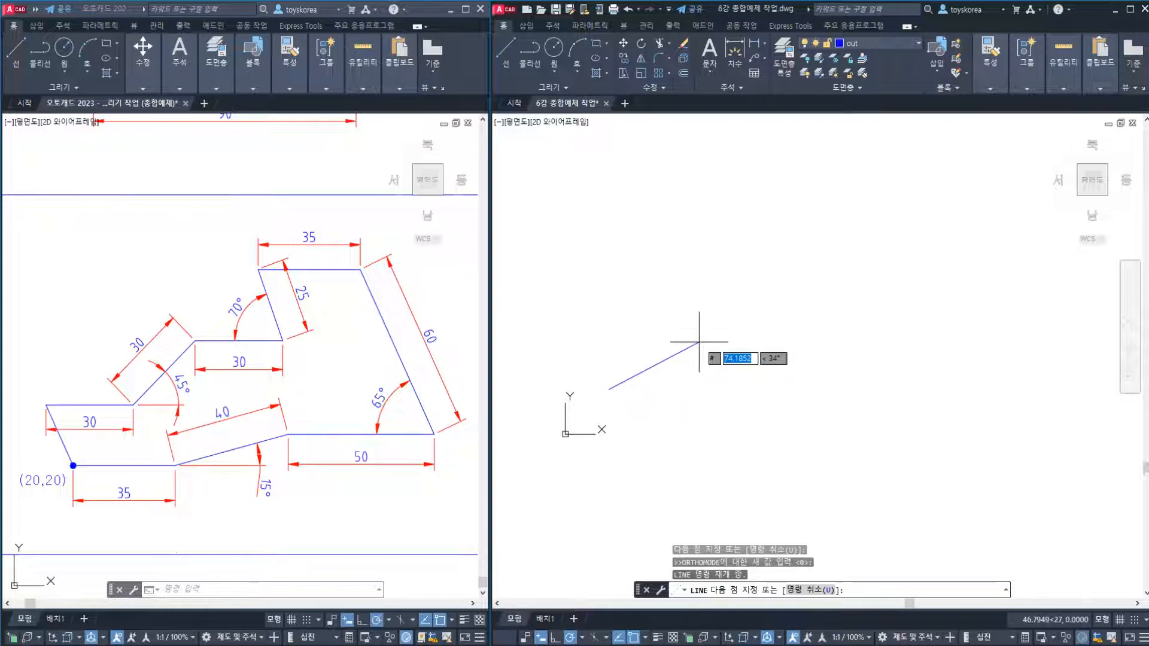
text(55)
key(Tab)
text(20)
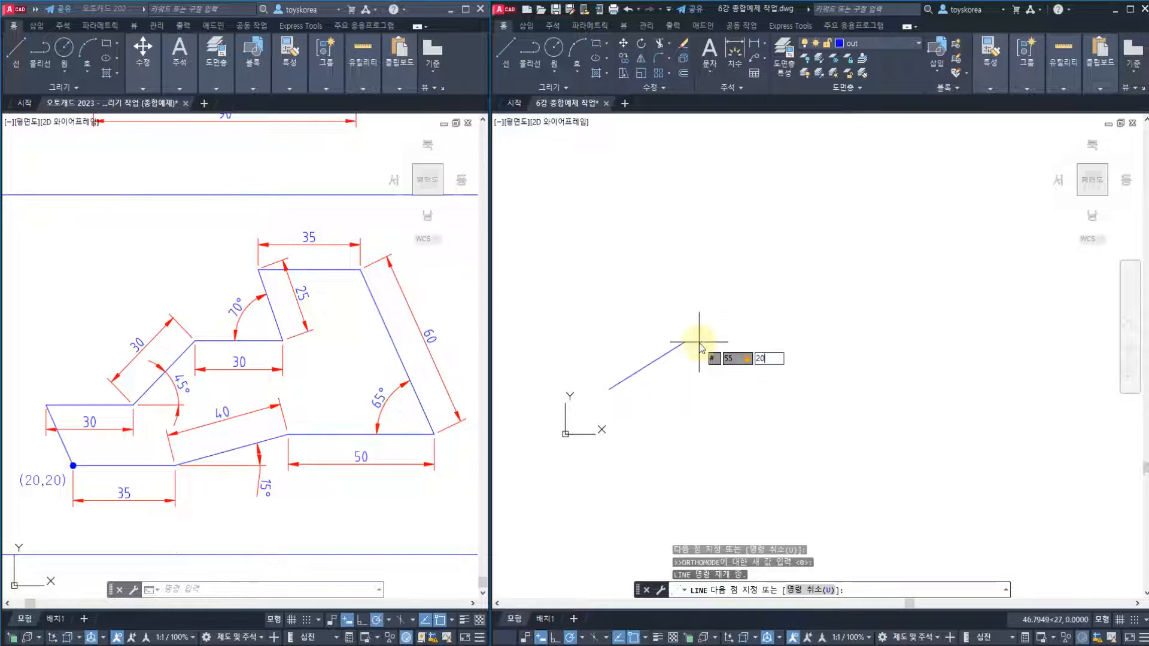
key(Return)
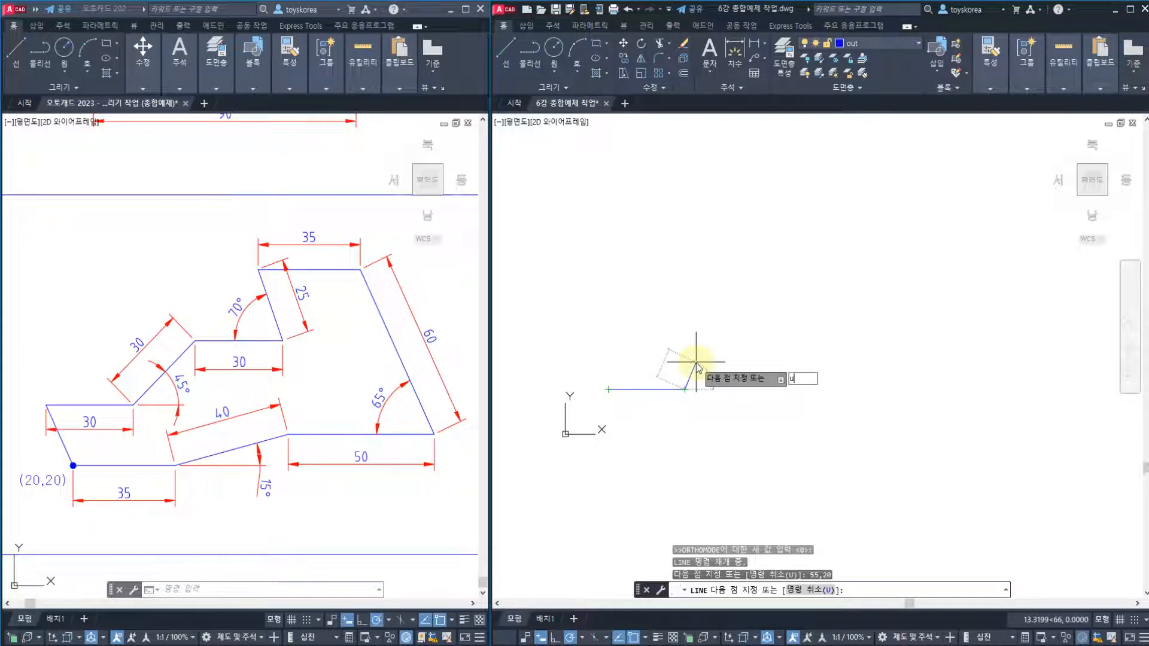
text(u)
key(Return)
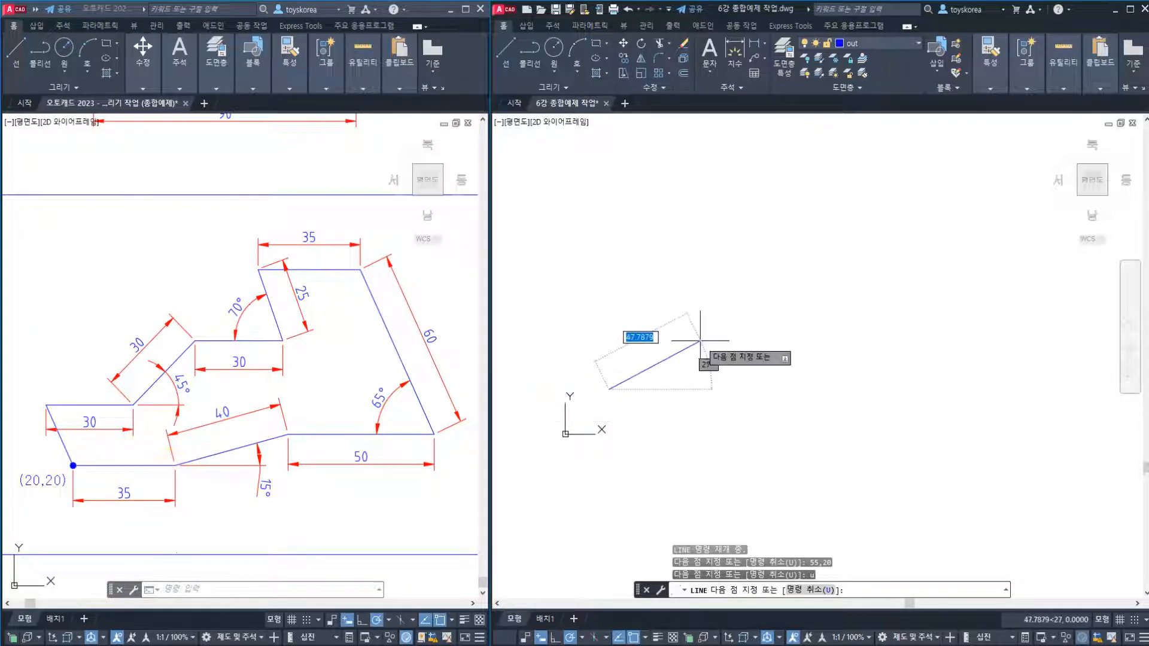
Draw the figure's base segment to the absolute point #55,20
key(F8)
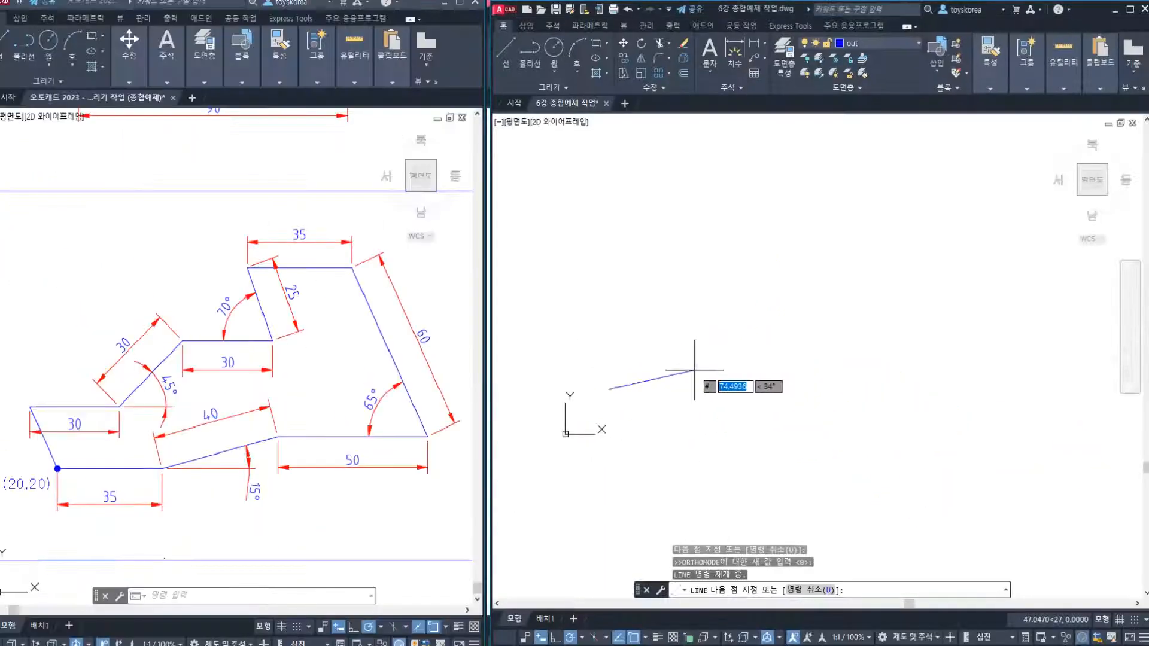
text(55,20)
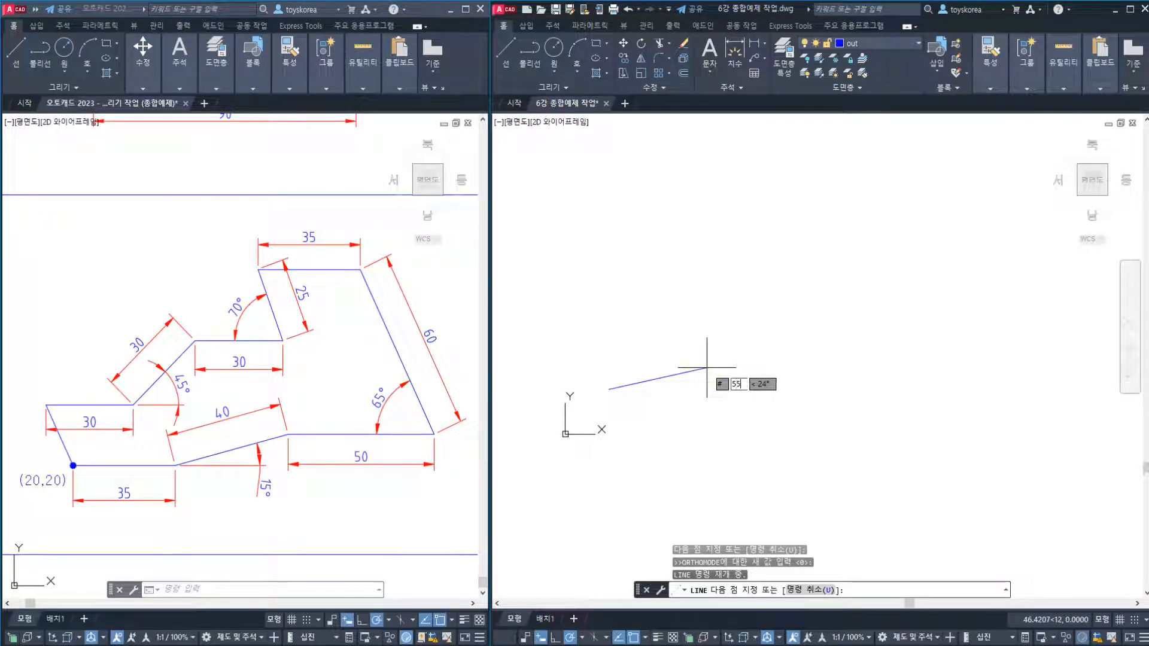
key(Return)
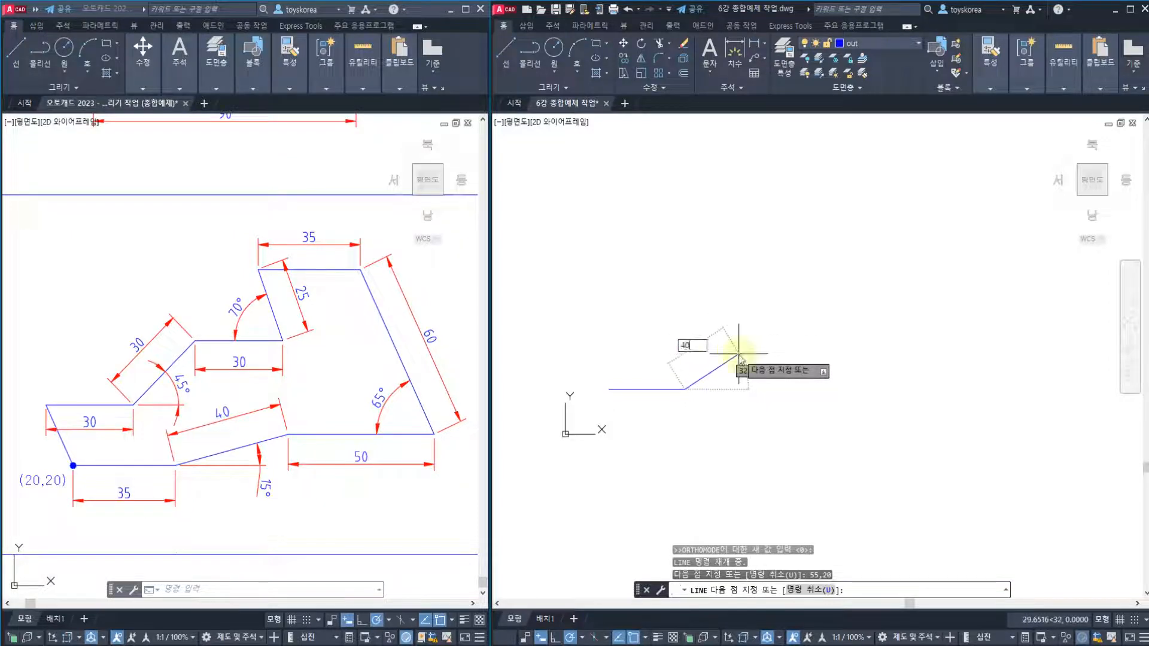
Continue the line with a 40-long segment at 15° and a 50-long horizontal segment at 0°
key(Tab)
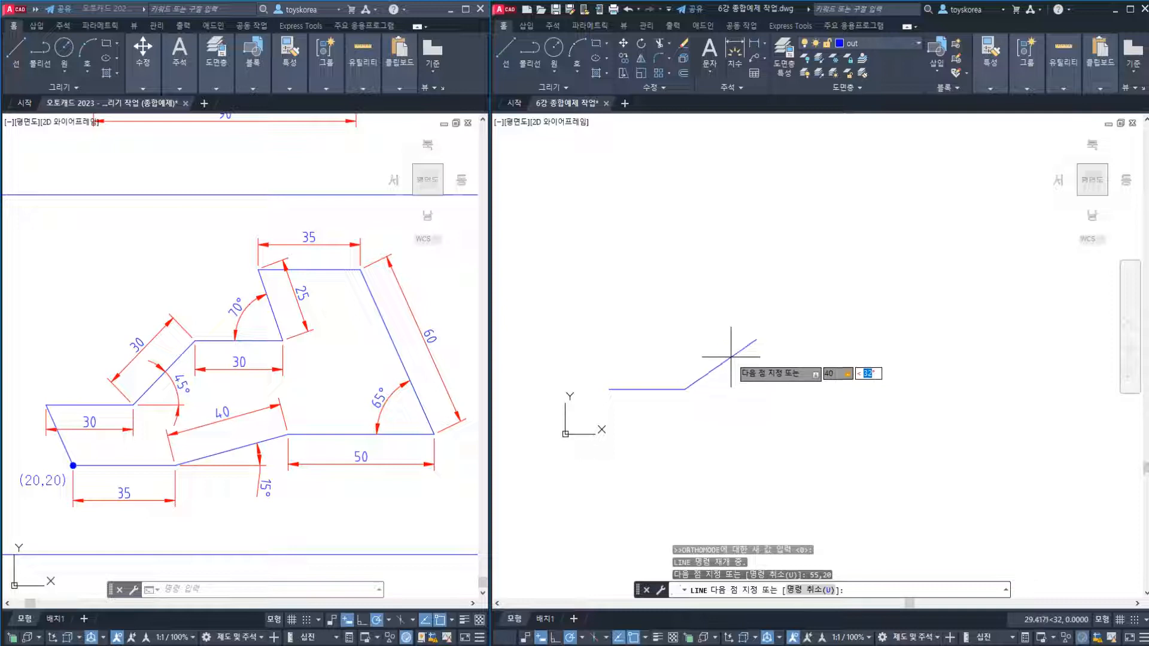
text(15)
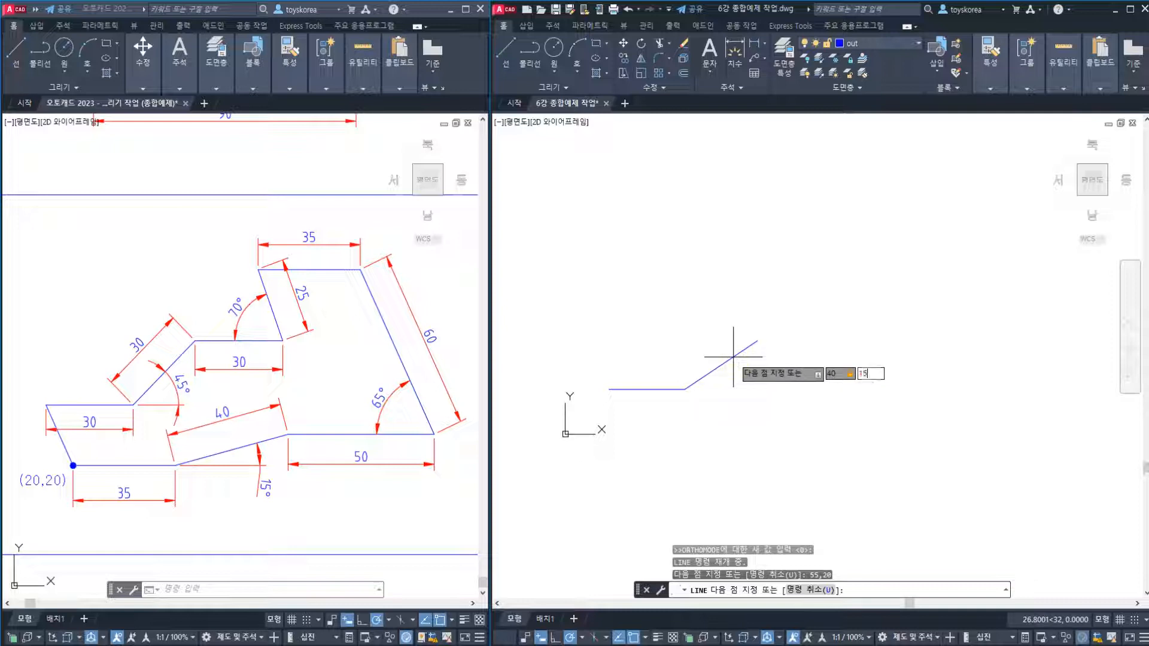
key(Return)
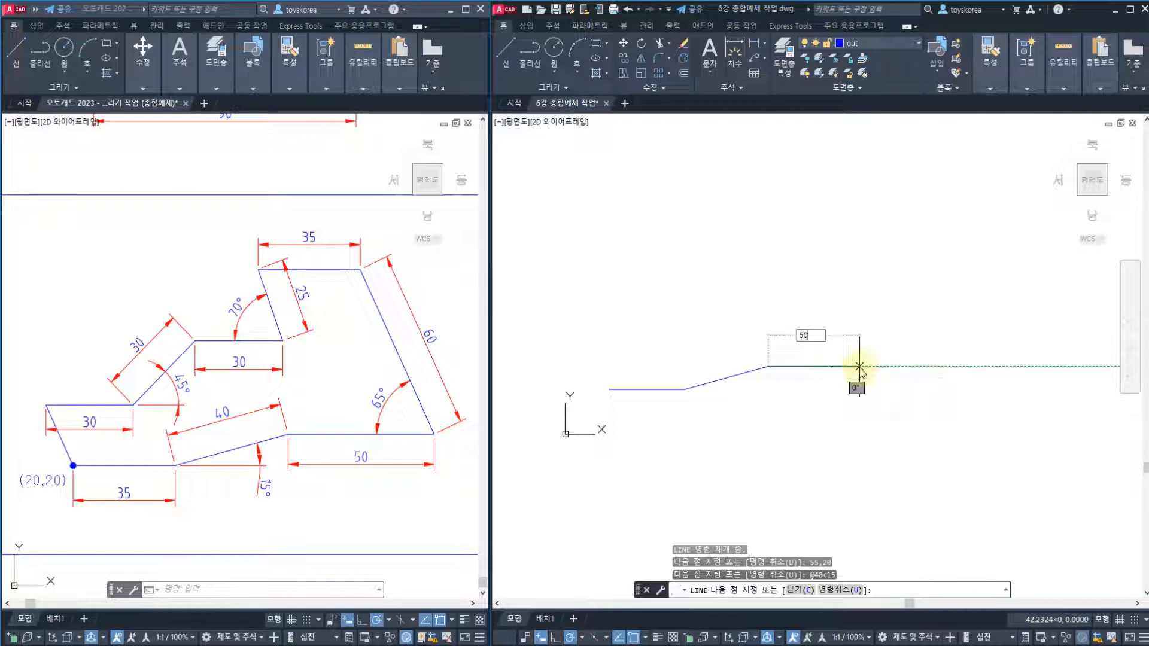
text(50)
key(Return)
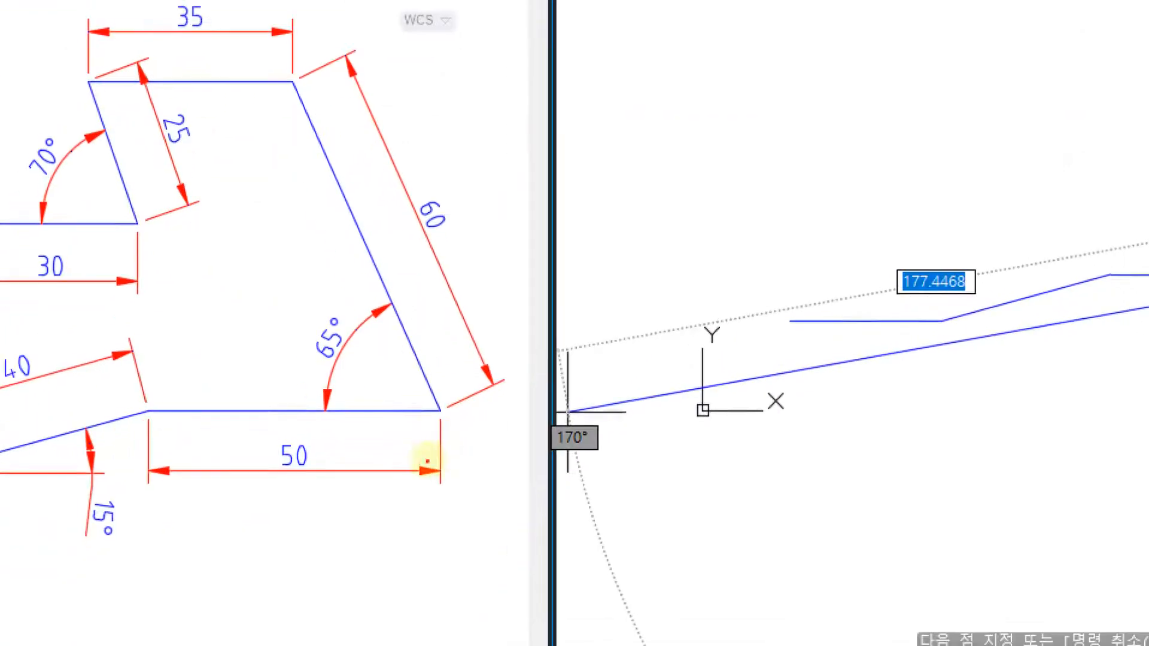
Mark up the 65° corner of the reference figure with the 0° baseline, the positive rotation direction and the expression 180-65
mouse_move(440, 408)
mouse_down()
mouse_move(560, 410)
mouse_move(426, 407)
mouse_up()
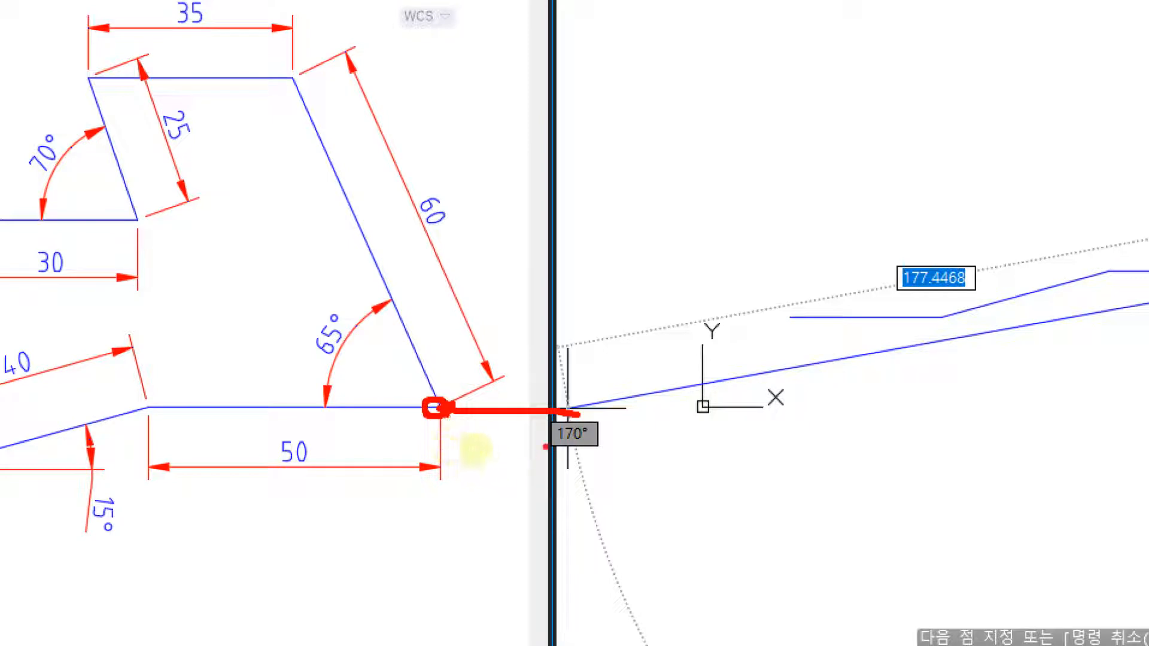
mouse_move(633, 413)
mouse_down()
mouse_move(678, 424)
mouse_move(672, 402)
mouse_up()
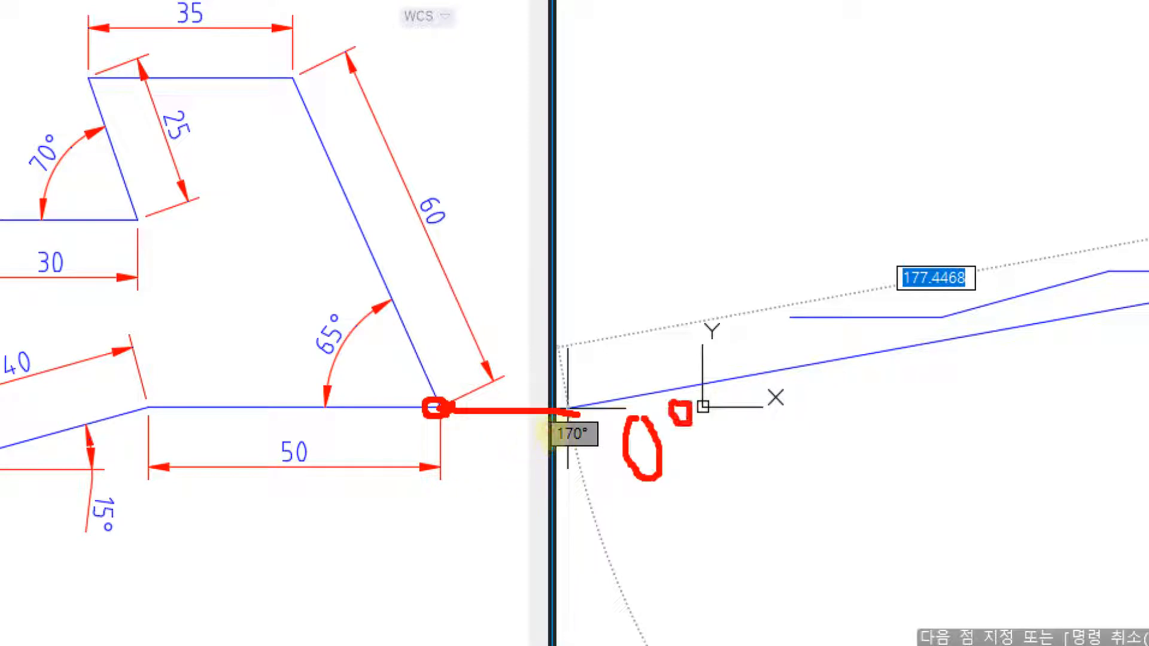
mouse_move(504, 381)
mouse_down()
mouse_move(495, 359)
mouse_move(421, 323)
mouse_move(441, 340)
mouse_up()
mouse_move(490, 273)
mouse_down()
mouse_move(522, 273)
mouse_move(508, 308)
mouse_up()
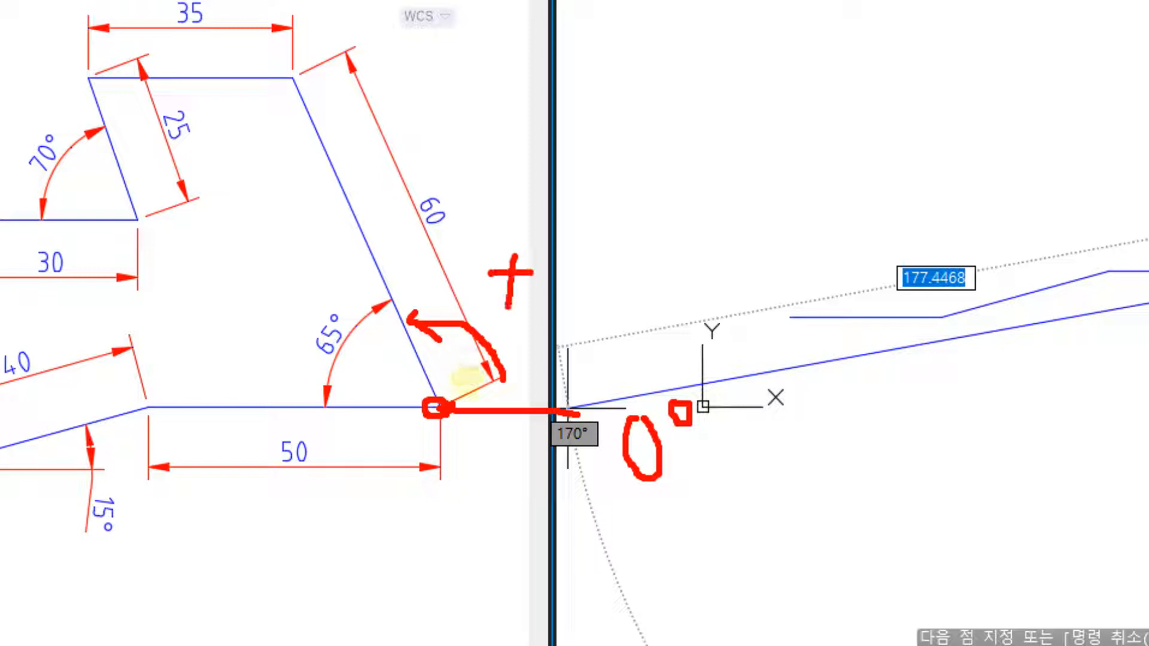
drag(440, 91, 440, 130)
mouse_move(487, 81)
mouse_down()
mouse_move(518, 86)
mouse_move(514, 111)
mouse_move(522, 96)
mouse_up()
mouse_move(572, 91)
mouse_down()
mouse_move(553, 120)
mouse_move(578, 99)
mouse_up()
drag(605, 107, 692, 121)
click(716, 93)
mouse_move(729, 70)
mouse_down()
mouse_move(748, 144)
mouse_move(731, 129)
mouse_move(769, 144)
mouse_move(815, 105)
mouse_up()
mouse_move(808, 171)
mouse_down()
mouse_move(768, 175)
mouse_move(809, 148)
mouse_up()
click(456, 436)
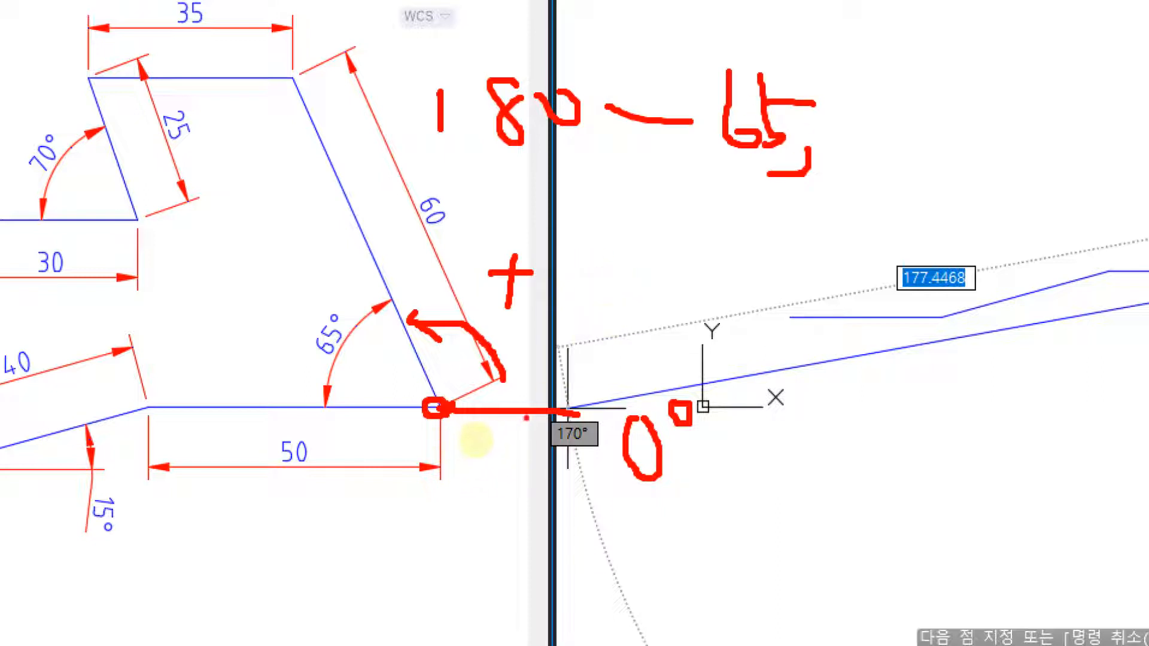
Mark up the clockwise negative rotation at the 65° corner with -180-65 = -245, and clear the markup
mouse_move(513, 421)
mouse_down()
mouse_move(516, 488)
mouse_move(407, 526)
mouse_move(368, 398)
mouse_move(409, 346)
mouse_move(418, 350)
mouse_up()
drag(421, 353, 406, 372)
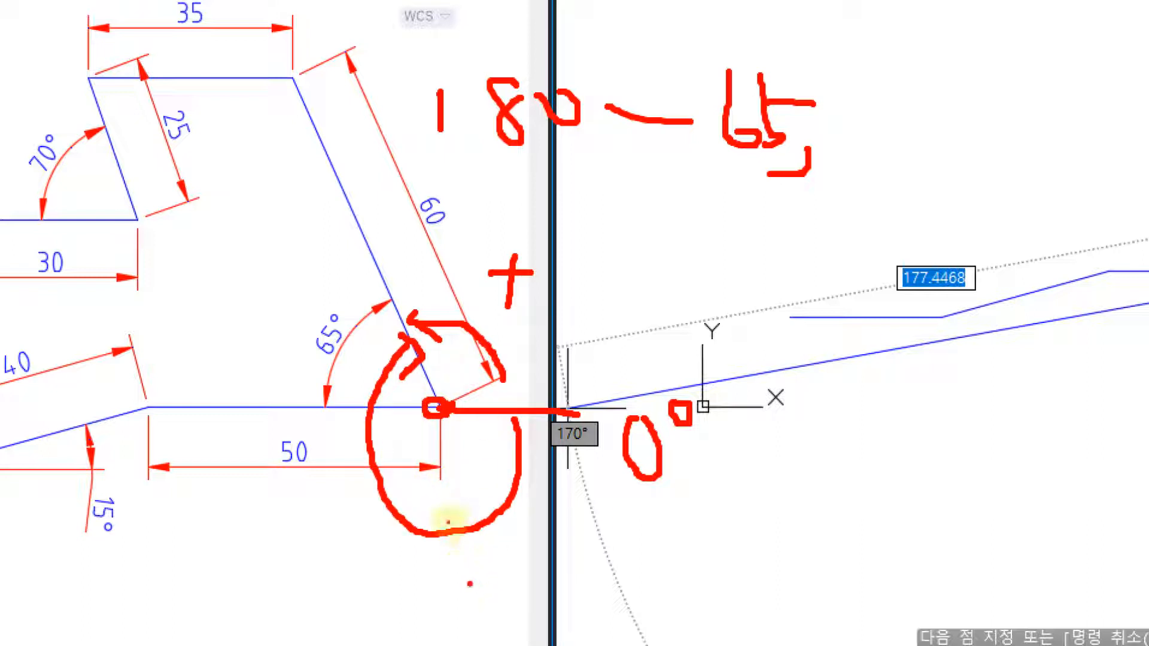
mouse_move(468, 579)
mouse_down()
mouse_move(511, 589)
mouse_move(460, 560)
mouse_move(529, 608)
mouse_up()
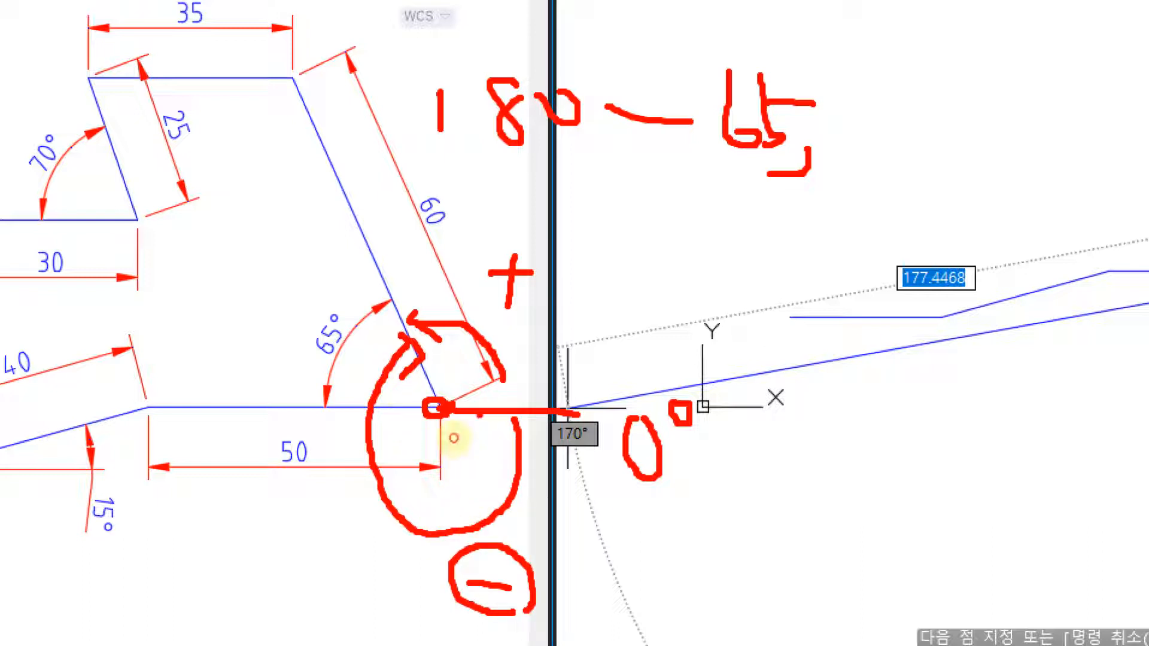
mouse_move(480, 413)
mouse_down()
mouse_move(465, 442)
mouse_move(393, 441)
mouse_up()
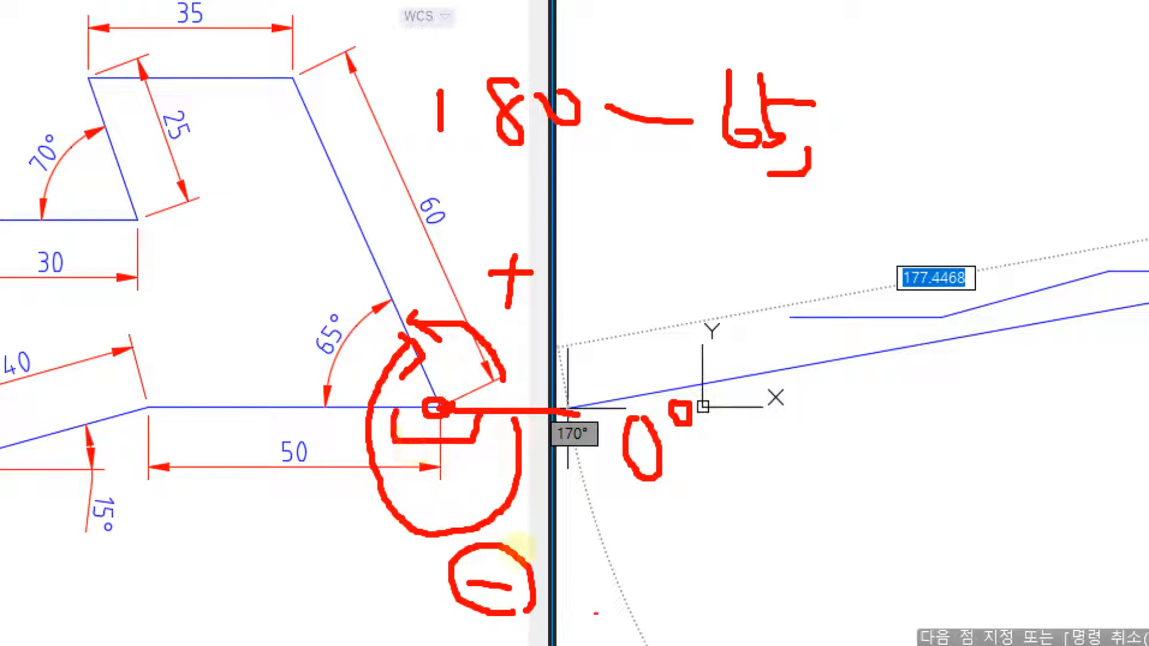
mouse_move(595, 543)
mouse_down()
mouse_move(637, 542)
mouse_move(668, 563)
mouse_up()
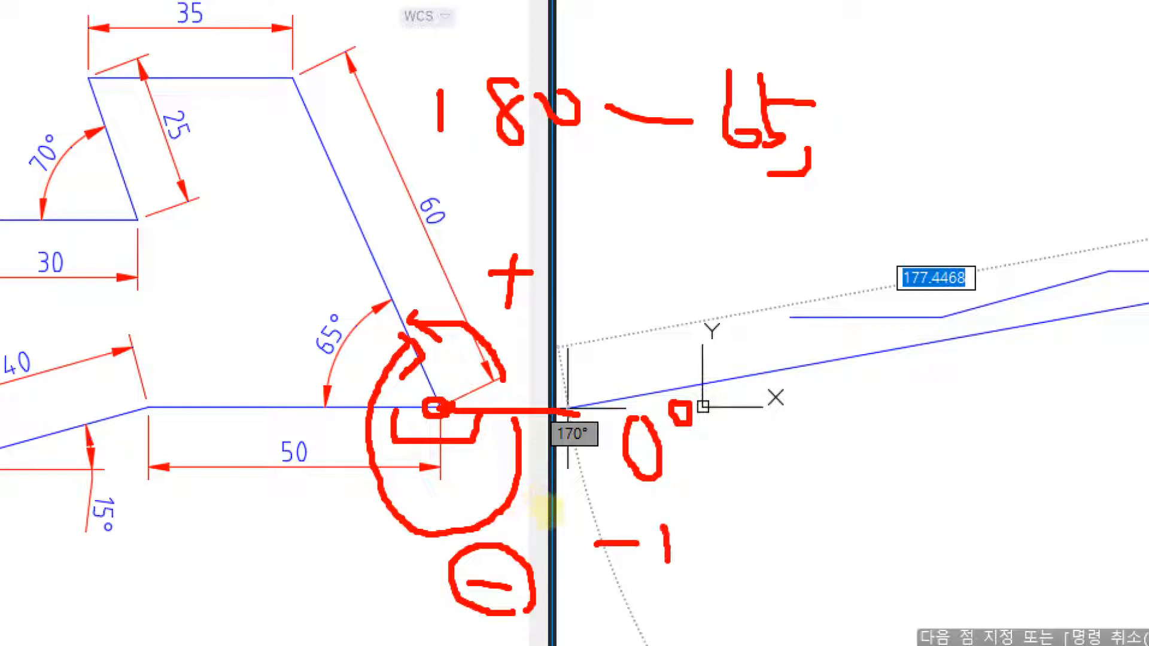
mouse_move(713, 520)
mouse_down()
mouse_move(700, 574)
mouse_move(721, 546)
mouse_move(804, 545)
mouse_move(831, 557)
mouse_move(869, 535)
mouse_move(866, 592)
mouse_up()
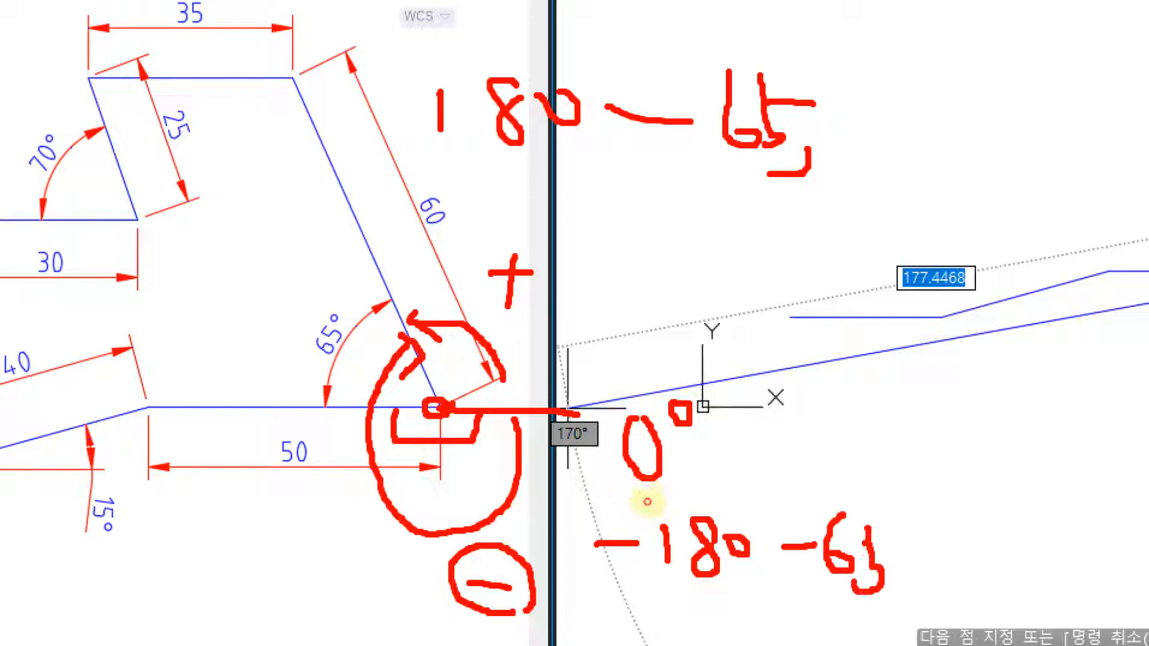
drag(867, 540, 894, 538)
mouse_move(347, 375)
mouse_down()
mouse_move(309, 370)
mouse_move(355, 323)
mouse_move(359, 355)
mouse_up()
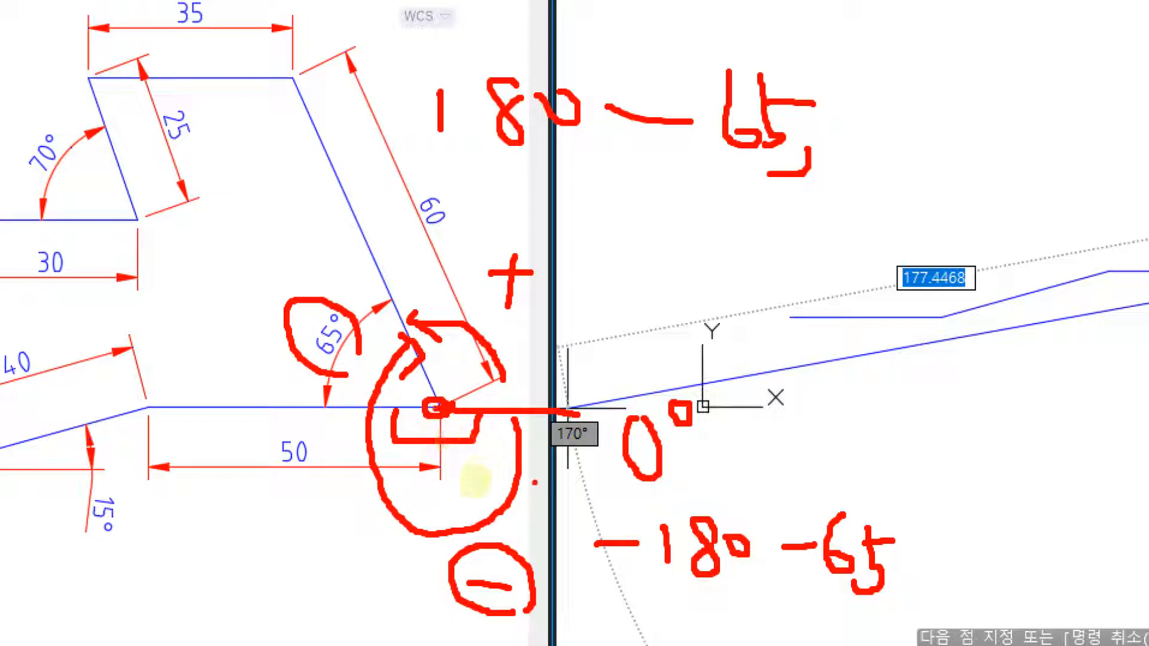
mouse_move(874, 449)
mouse_down()
mouse_move(907, 447)
mouse_move(933, 474)
mouse_move(966, 454)
mouse_move(1035, 471)
mouse_up()
mouse_move(1037, 424)
mouse_down()
mouse_move(1071, 444)
mouse_move(1051, 478)
mouse_up()
drag(1074, 418, 1071, 493)
drag(1077, 439, 1101, 441)
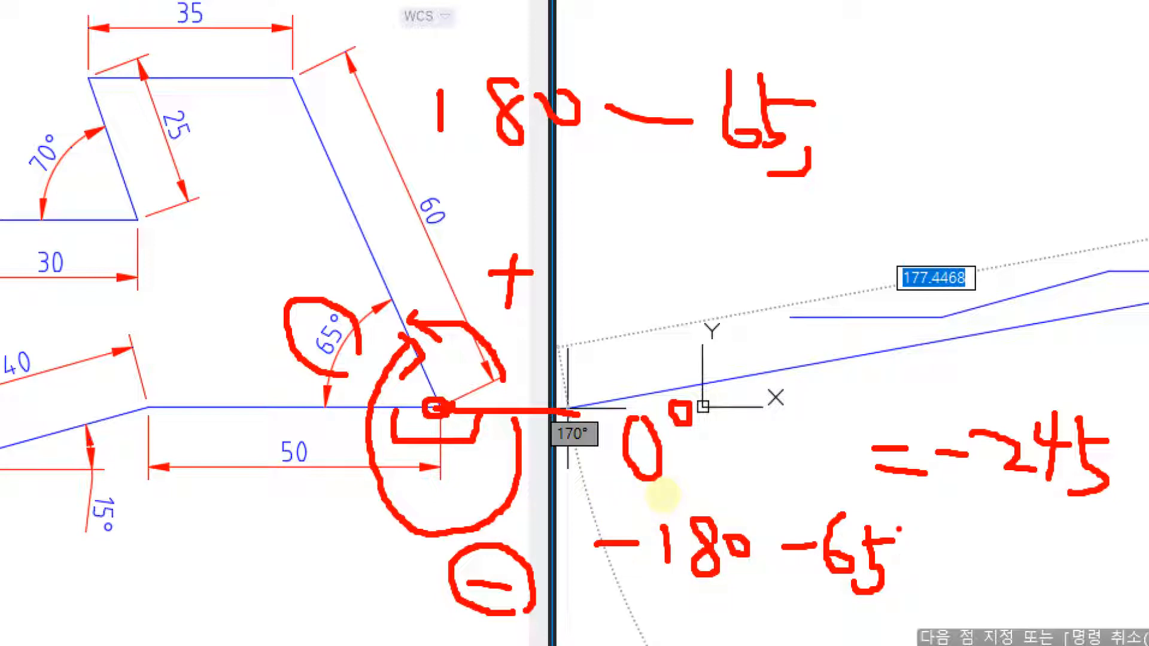
key(Escape)
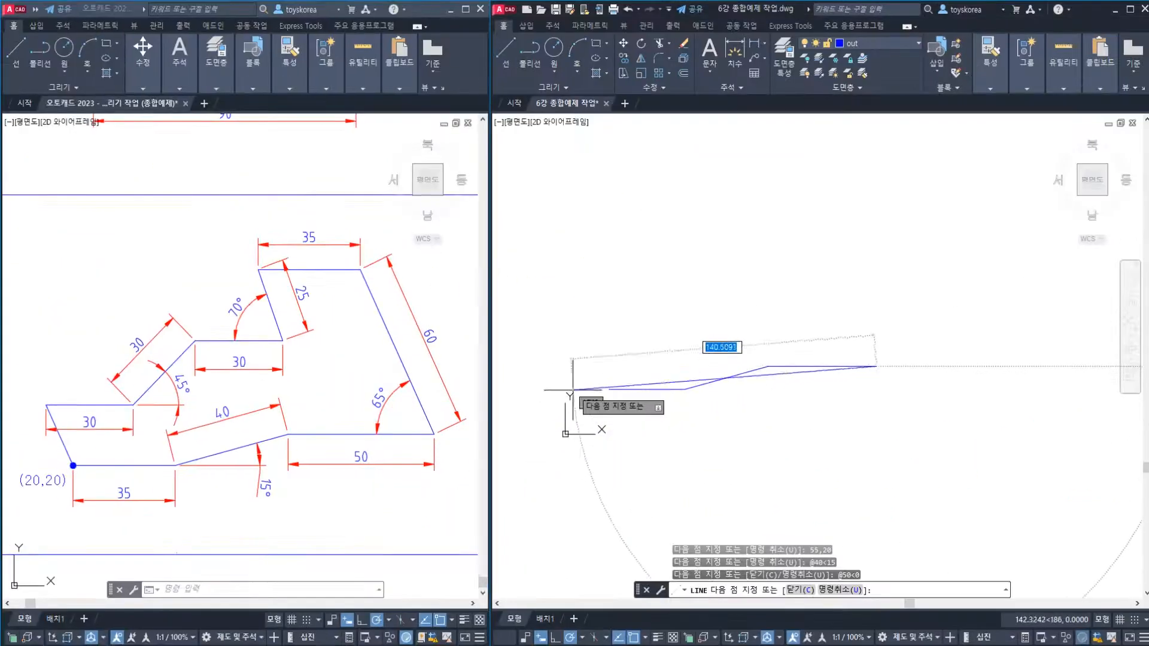
Draw the slanted edge 60 long at -245° from the end of the 50-long segment
click(592, 341)
key(Tab)
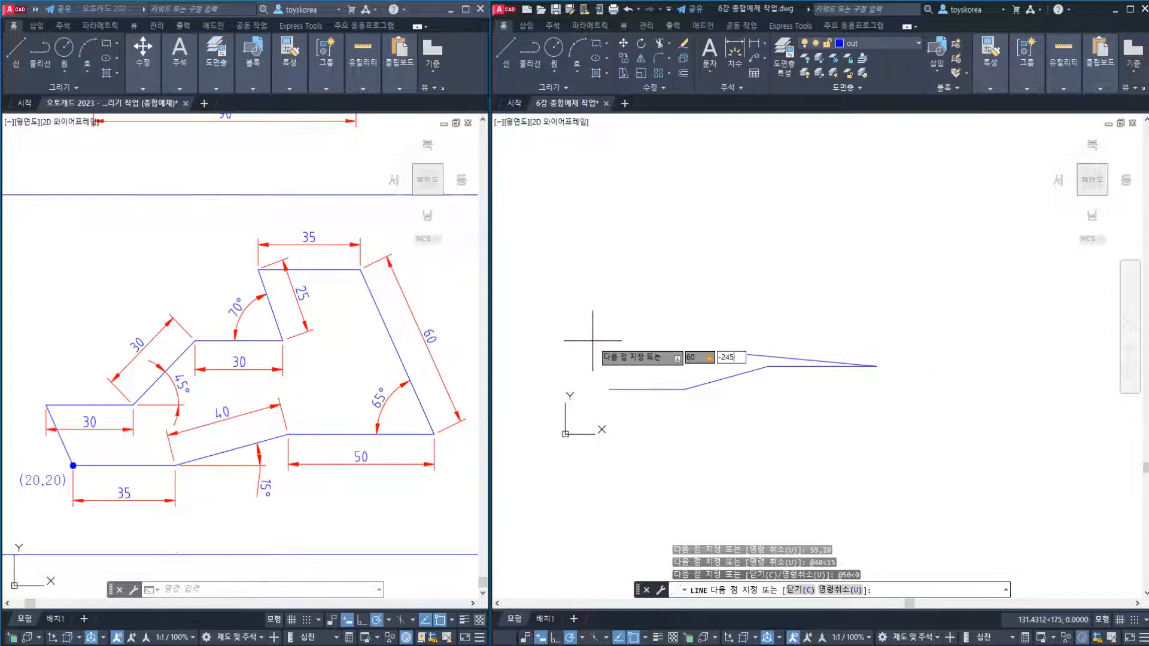
key(Return)
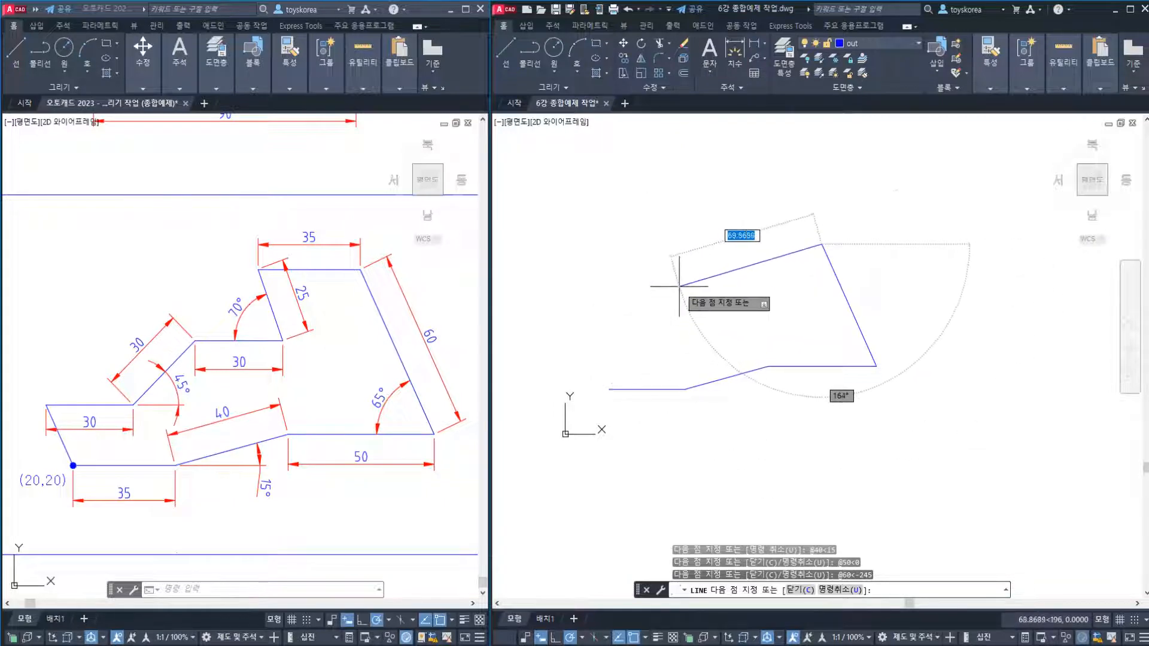
Draw the horizontal upper edge using the relative coordinates @-35,0
scroll(682, 287, up, 2)
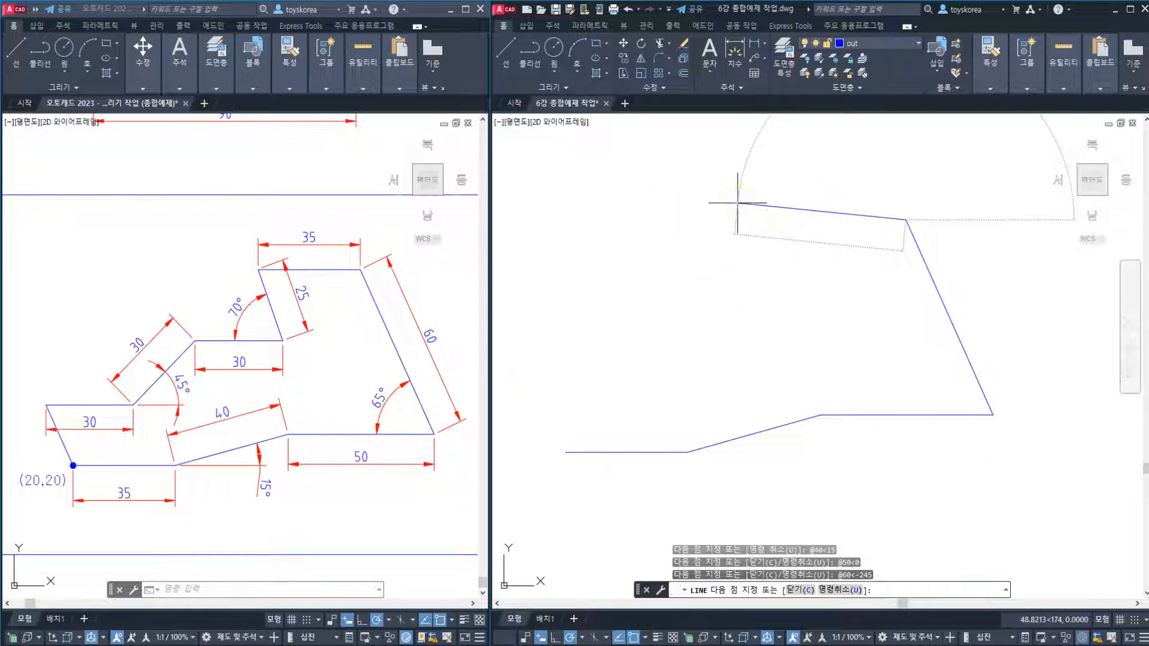
key(Tab)
text(0)
key(Return)
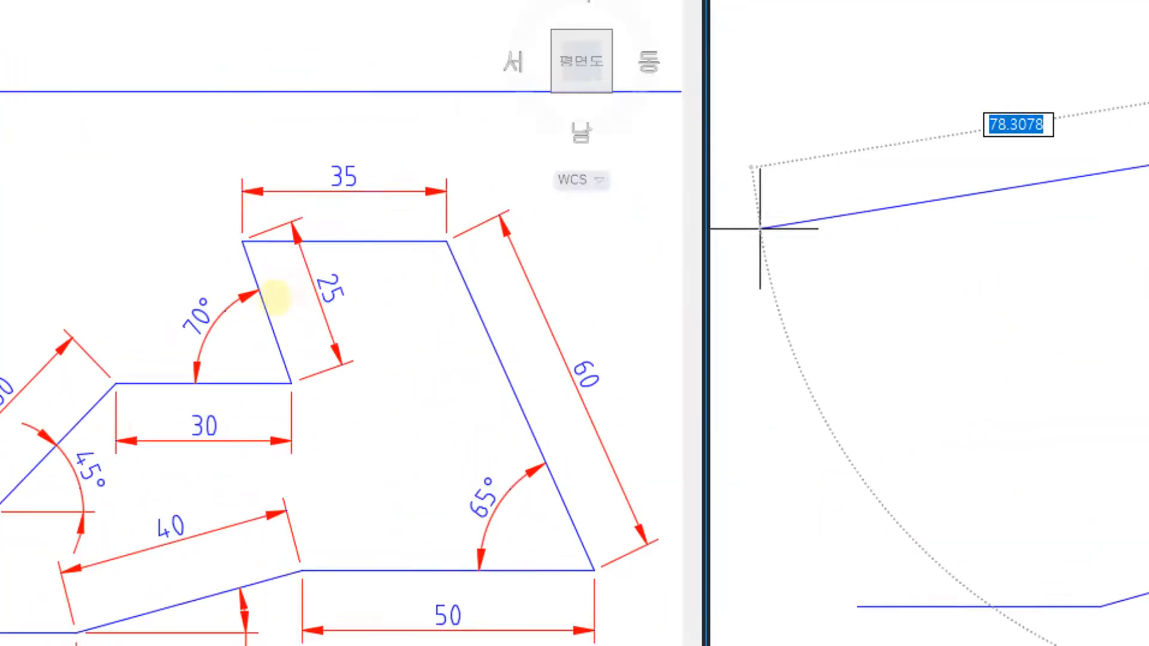
Mark up the matching 70° angle between the 35-long upper edge and the 25-long slanted edge, and clear the markup
mouse_move(325, 242)
mouse_down()
mouse_move(277, 307)
mouse_move(290, 320)
mouse_up()
mouse_move(307, 262)
mouse_down()
mouse_move(345, 269)
mouse_move(425, 244)
mouse_up()
drag(235, 386, 302, 386)
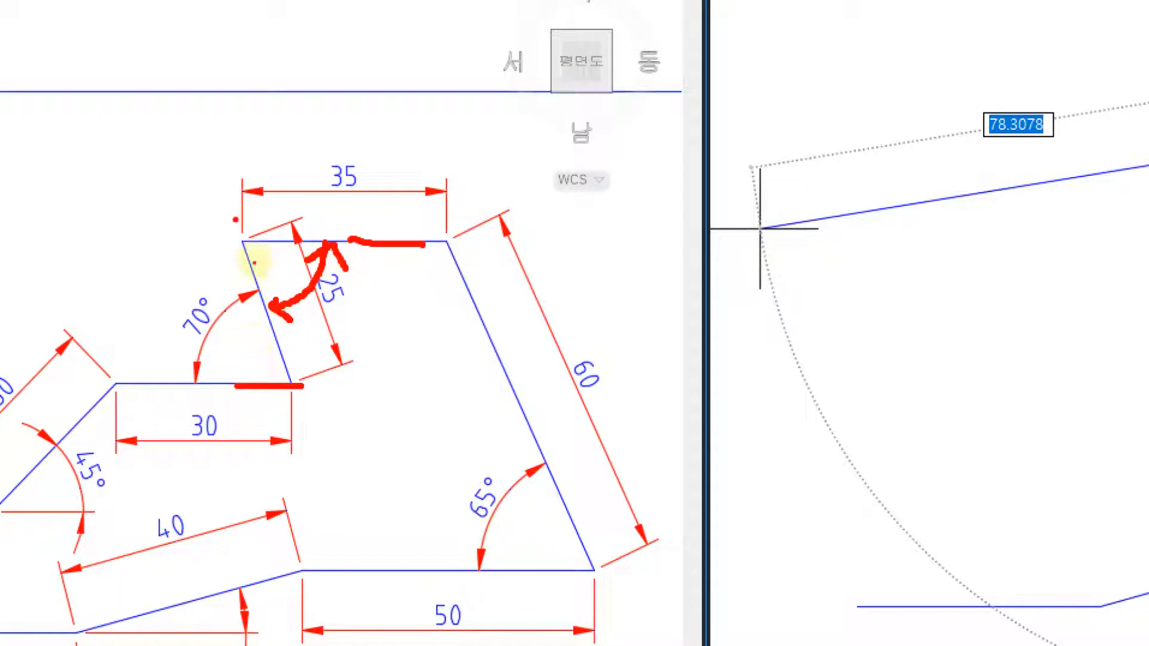
drag(235, 223, 323, 426)
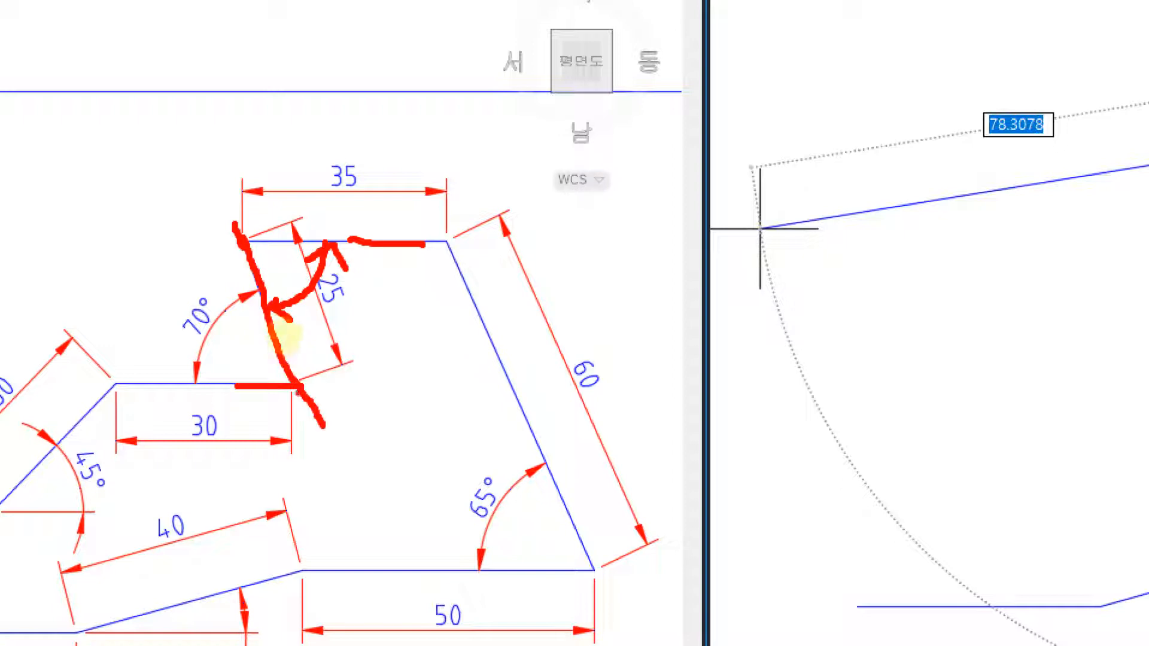
drag(272, 338, 238, 384)
click(333, 276)
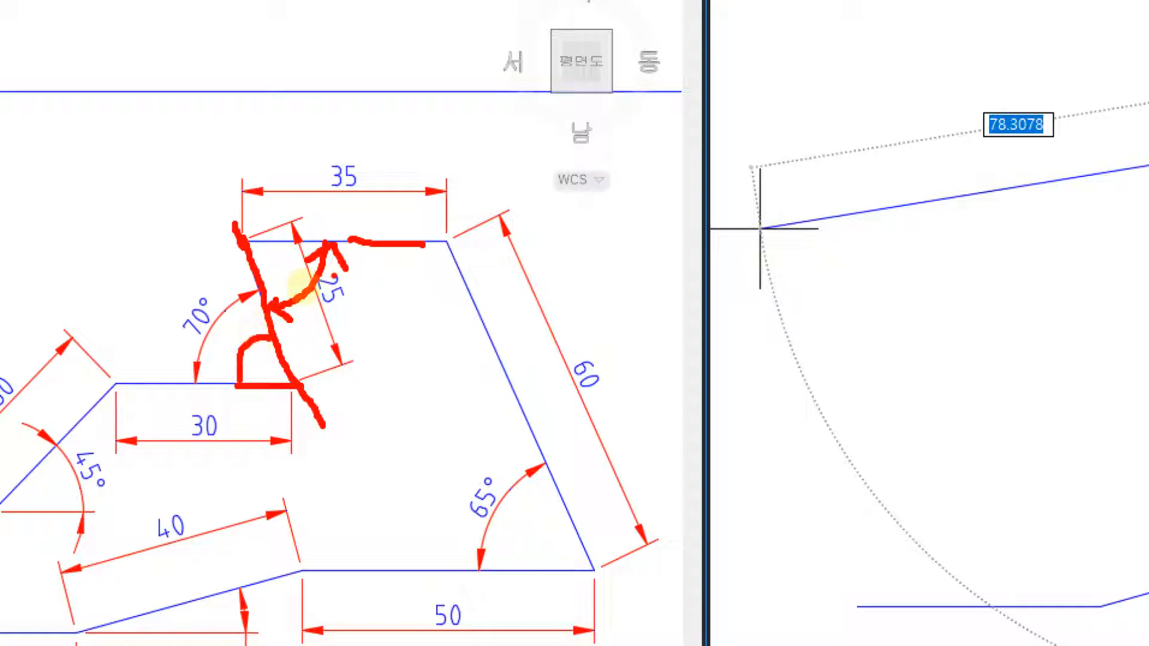
drag(368, 277, 386, 356)
mouse_move(411, 302)
mouse_down()
mouse_move(435, 331)
mouse_move(413, 308)
mouse_up()
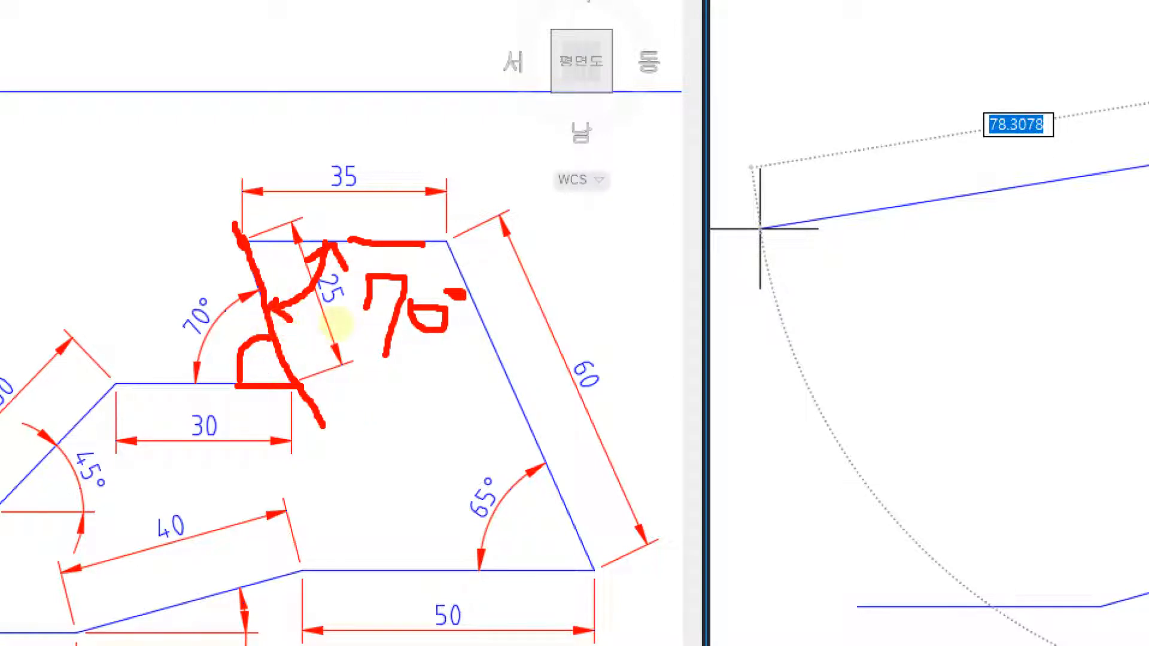
key(Escape)
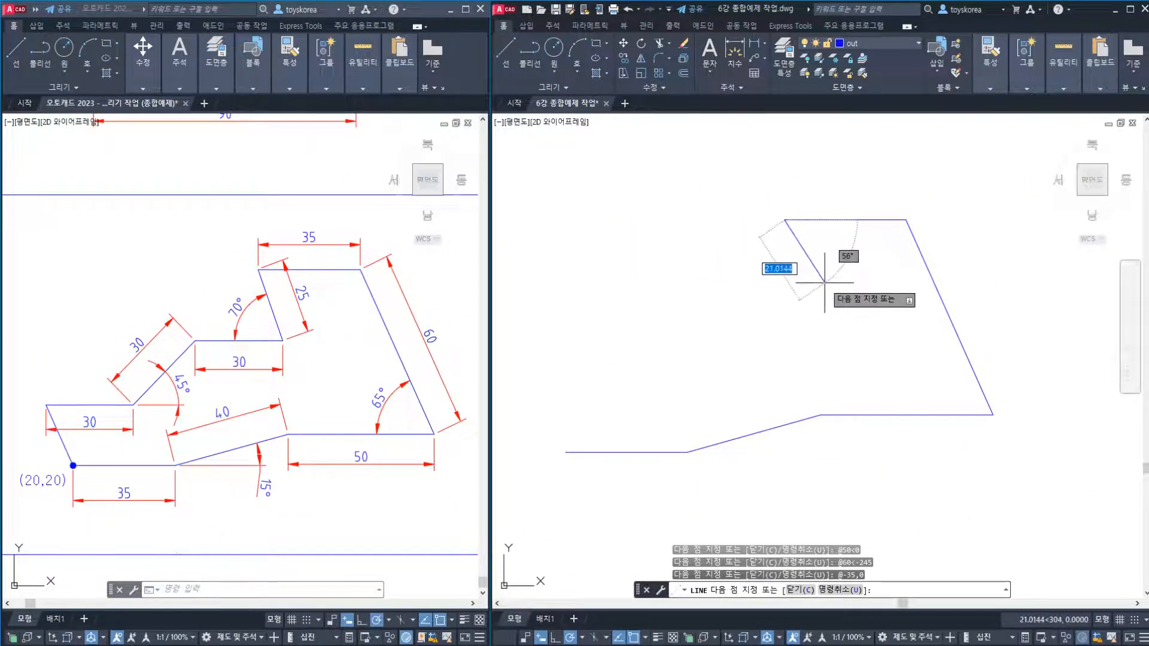
Draw the short slanted edge 25 long at -70° from the end of the upper edge
text(25)
key(Tab)
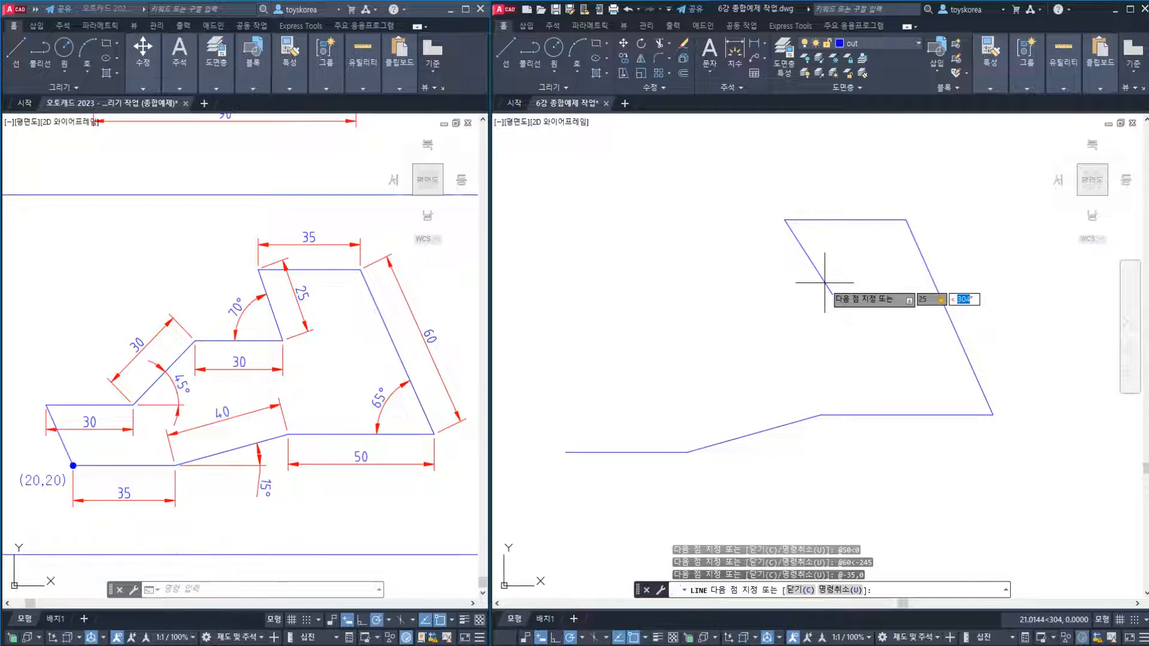
text(-70)
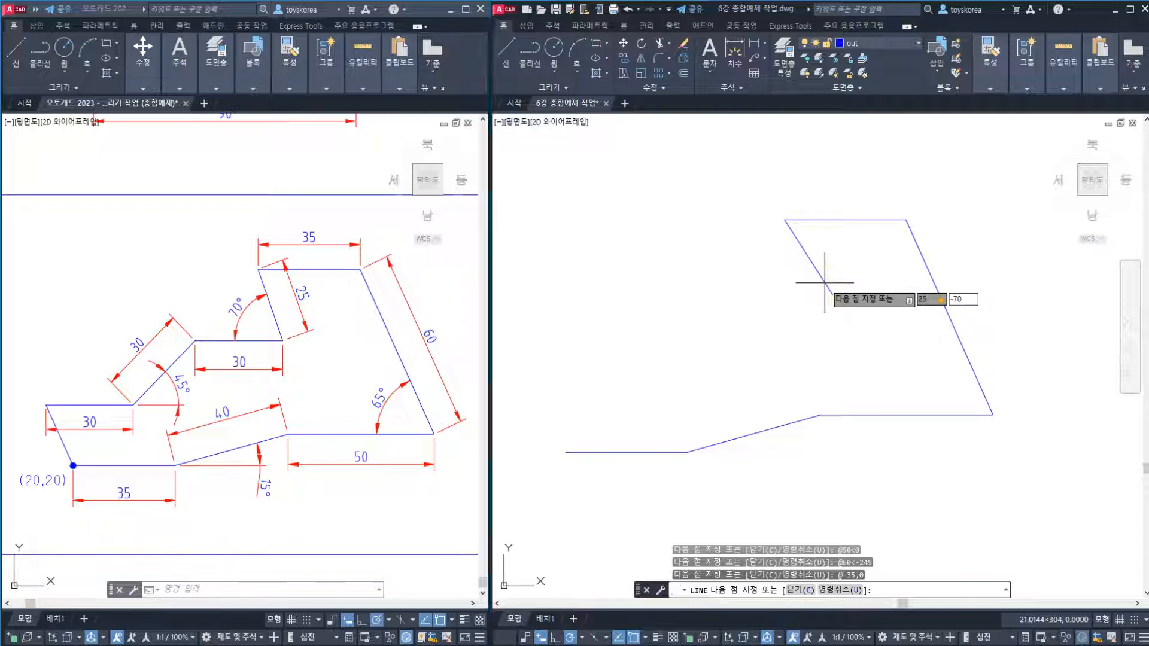
key(Return)
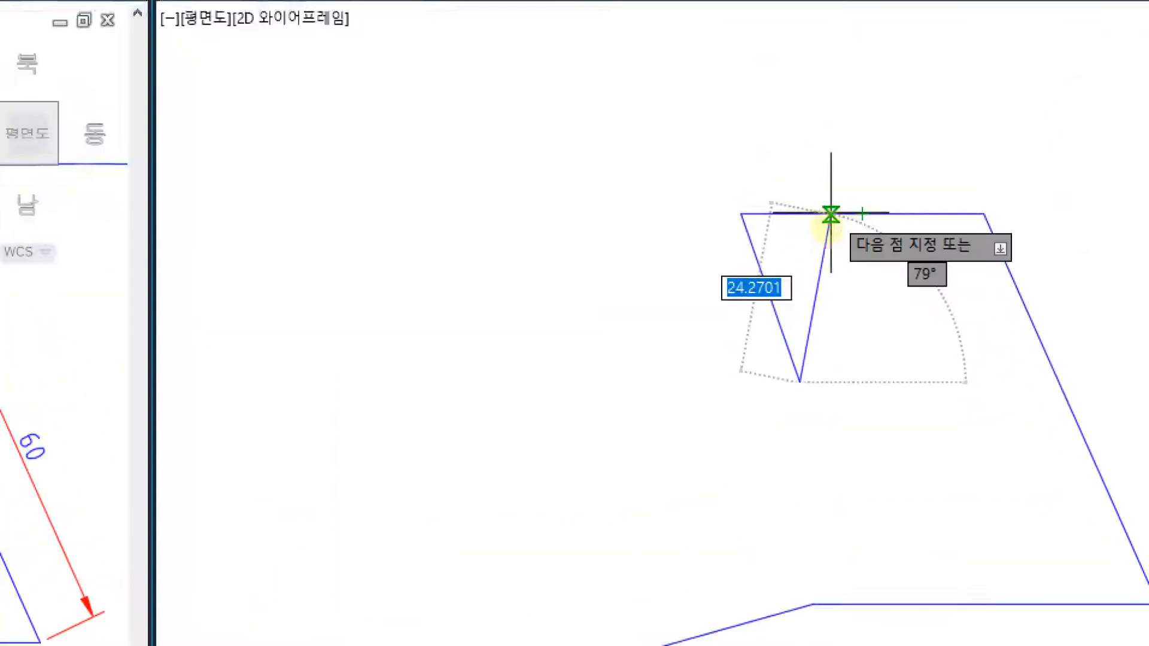
Mark up the rubber-band preview near the 25-long slanted edge and its length value, and clear the markup
mouse_move(818, 208)
mouse_down()
mouse_move(786, 276)
mouse_move(807, 291)
mouse_move(837, 197)
mouse_up()
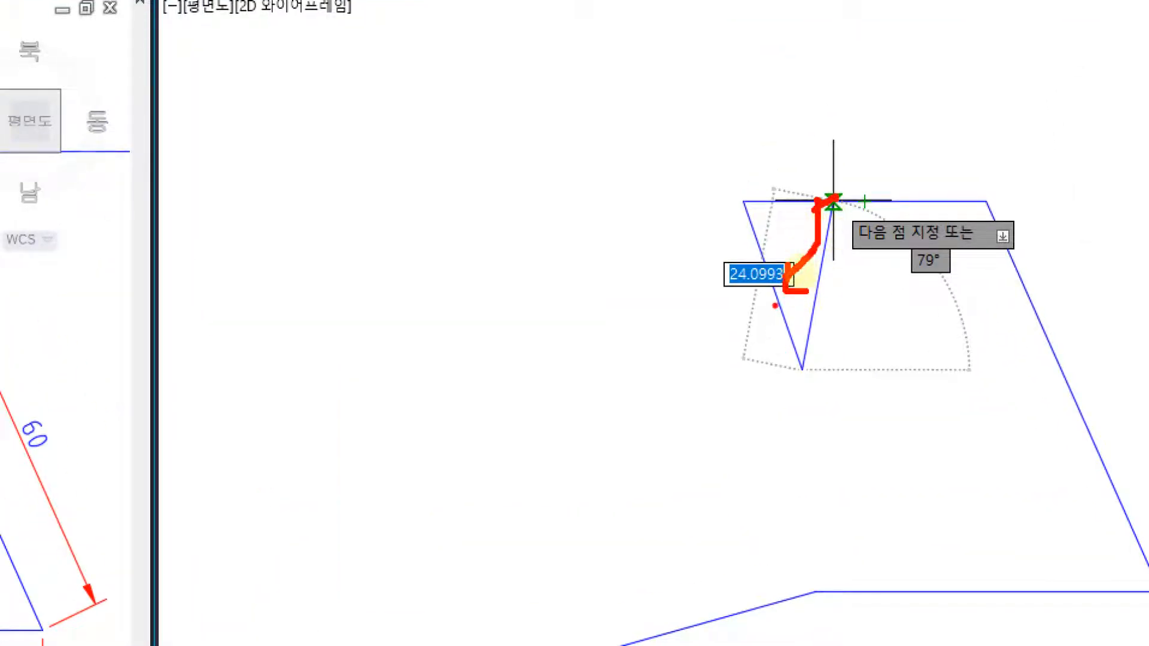
drag(778, 303, 736, 361)
mouse_move(728, 322)
mouse_down()
mouse_move(755, 343)
mouse_move(769, 332)
mouse_up()
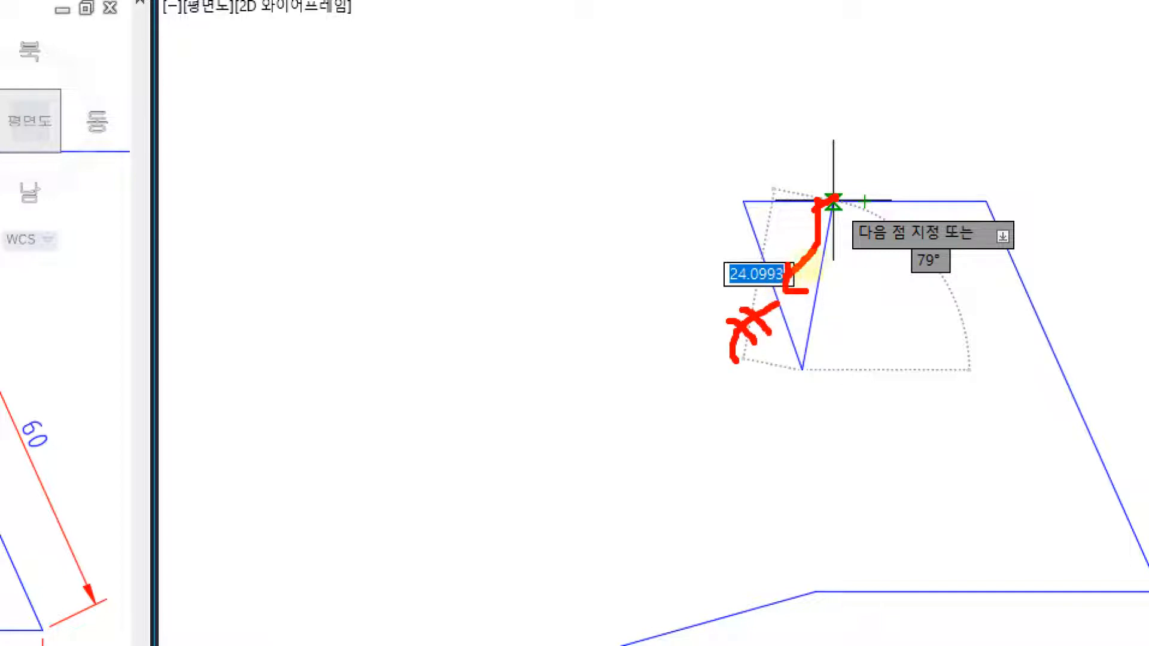
drag(815, 240, 828, 251)
drag(806, 223, 835, 228)
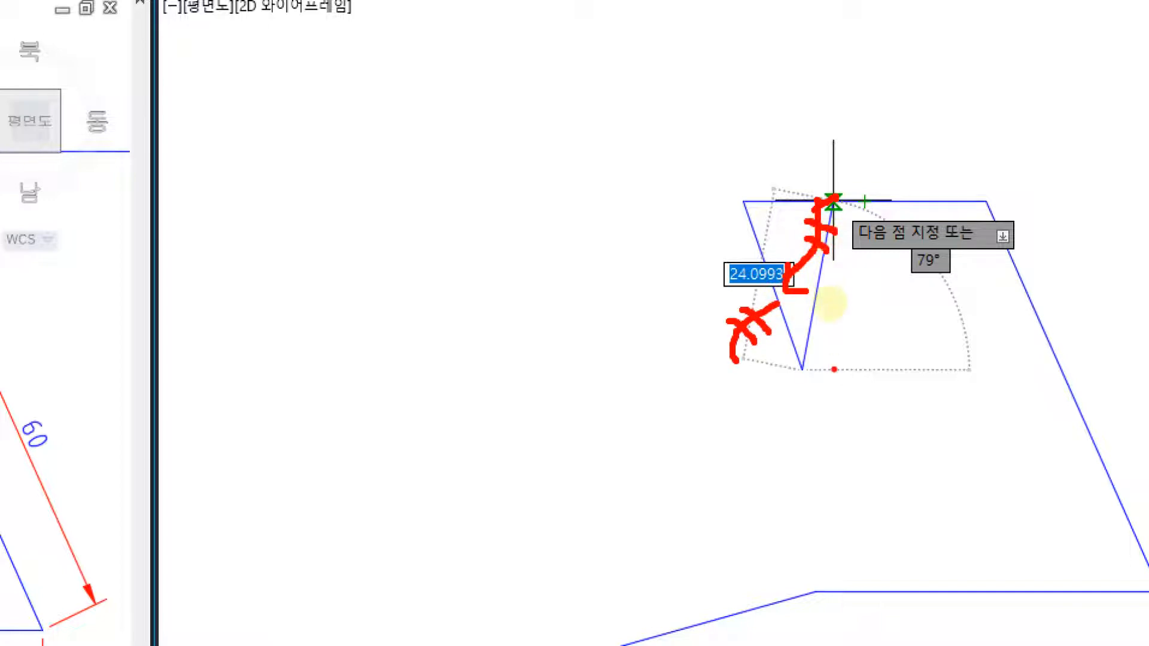
key(Escape)
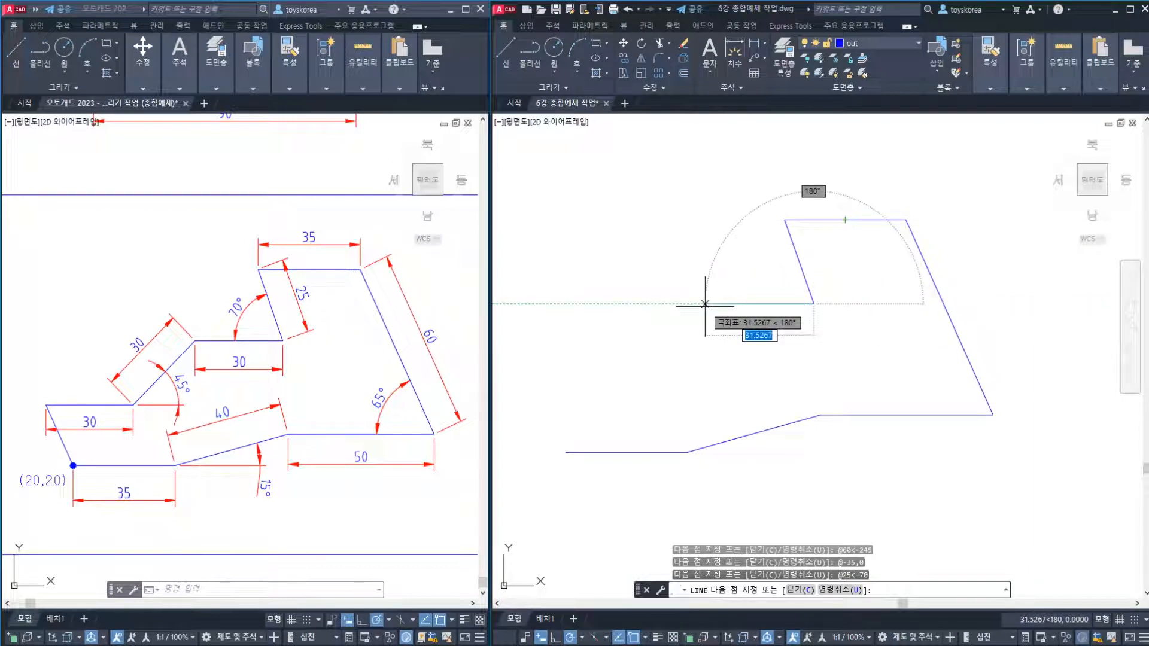
Draw the horizontal edge 30 long at 180° from the lower end of the 25-long slanted edge
text(30)
key(Tab)
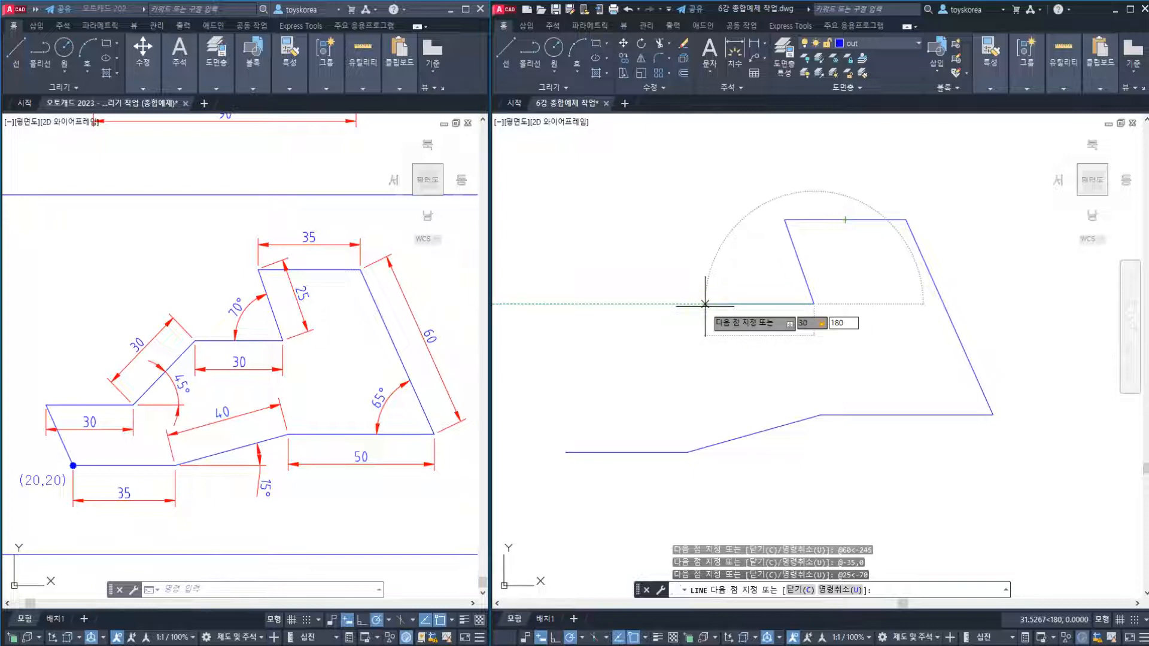
key(Return)
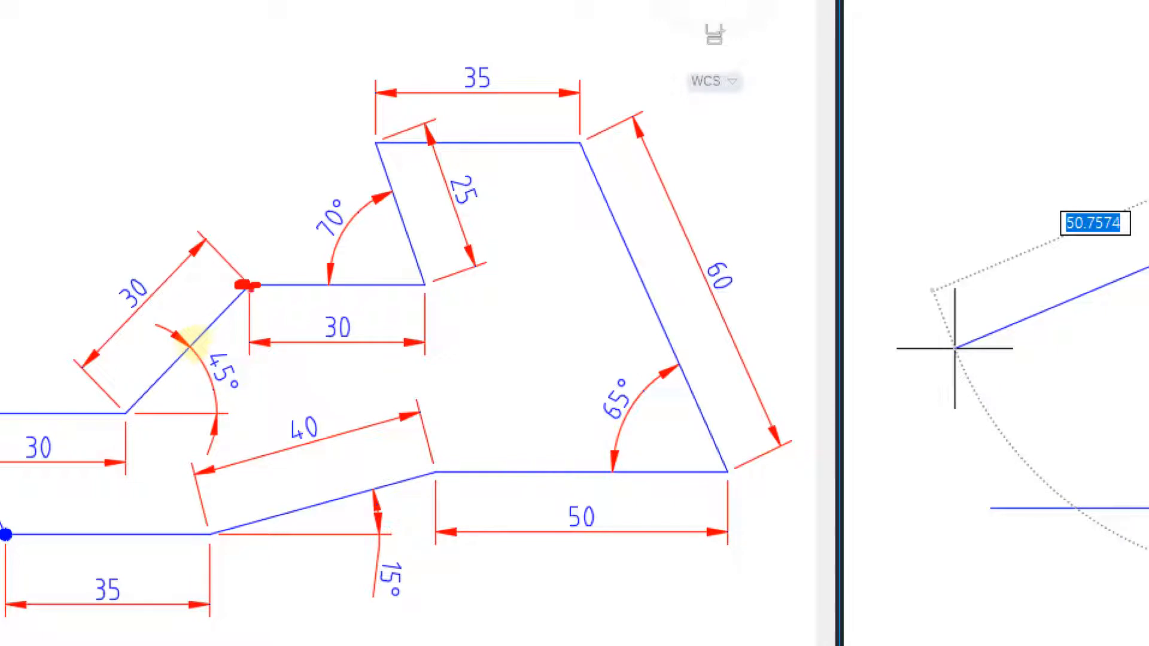
Mark up the 45° slanted edge and its angle in the reference figure, and undo those strokes
mouse_move(245, 285)
mouse_down()
mouse_move(138, 402)
mouse_move(150, 400)
mouse_up()
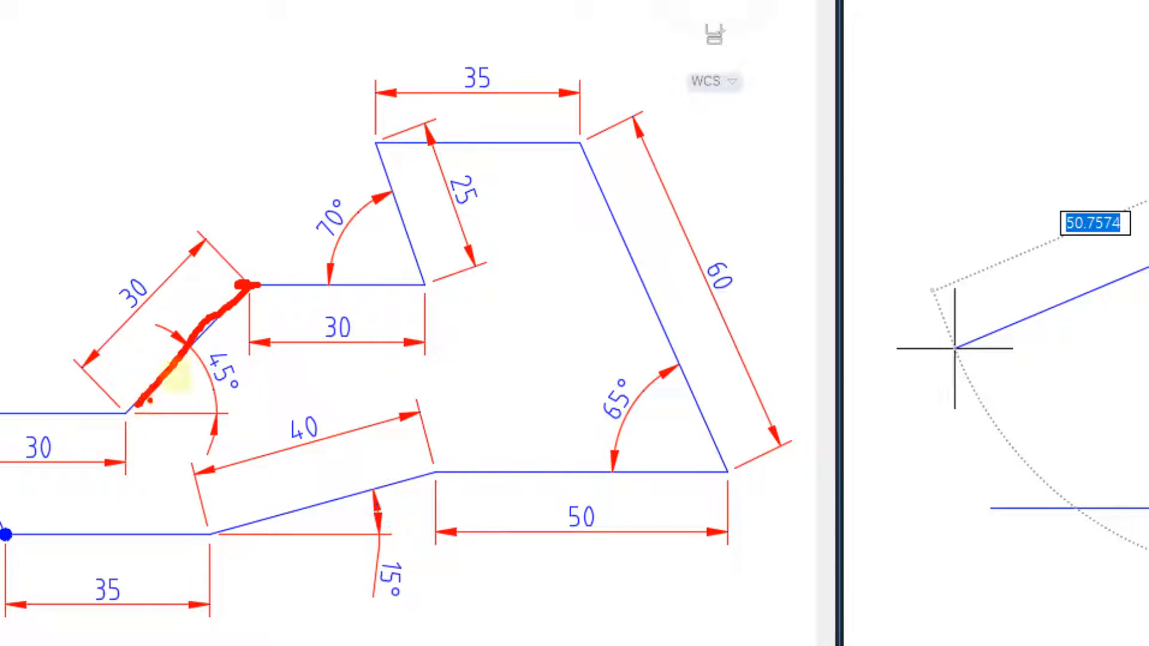
drag(286, 293, 220, 328)
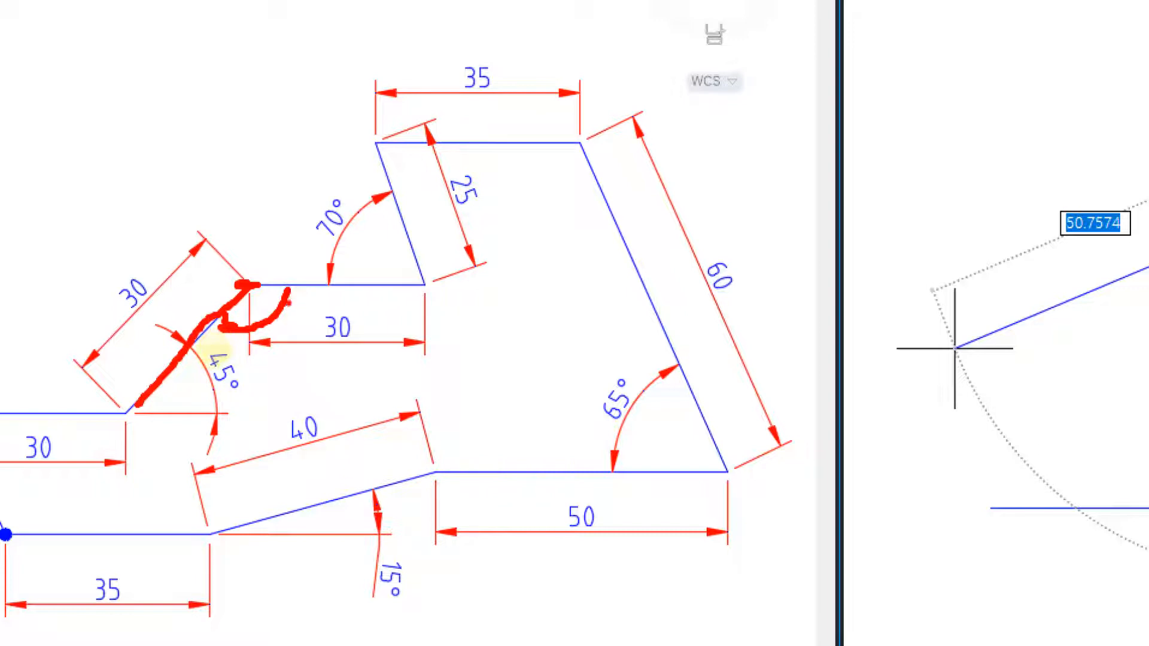
click(236, 381)
key(ctrl+z)
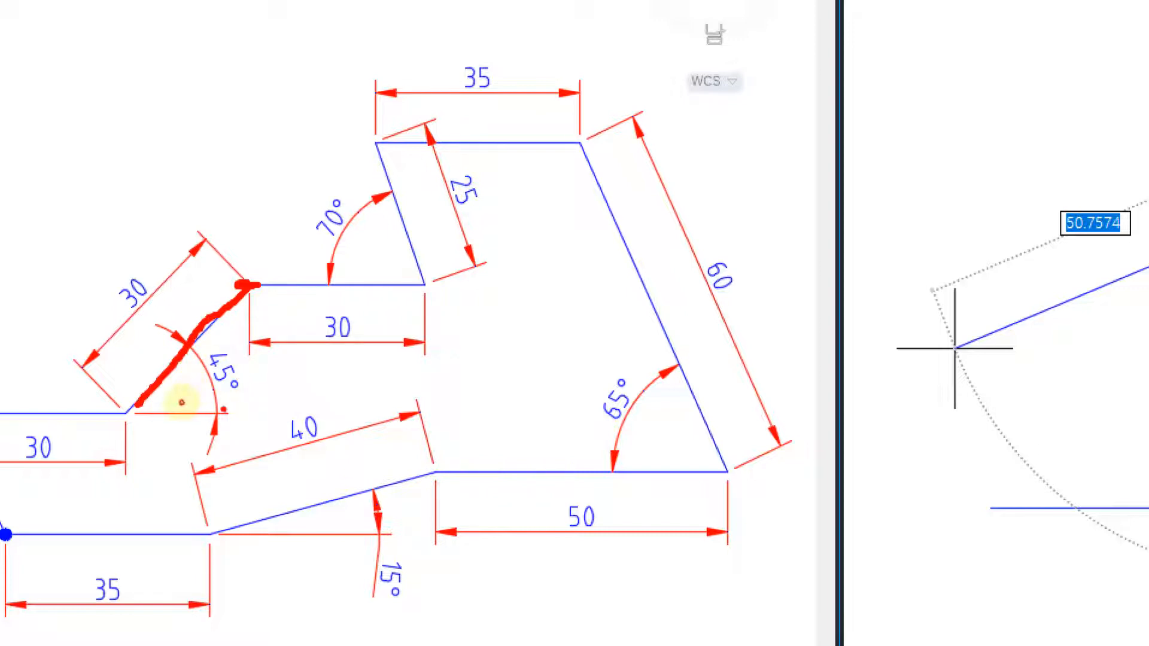
mouse_move(224, 410)
mouse_down()
mouse_move(195, 372)
mouse_move(247, 381)
mouse_up()
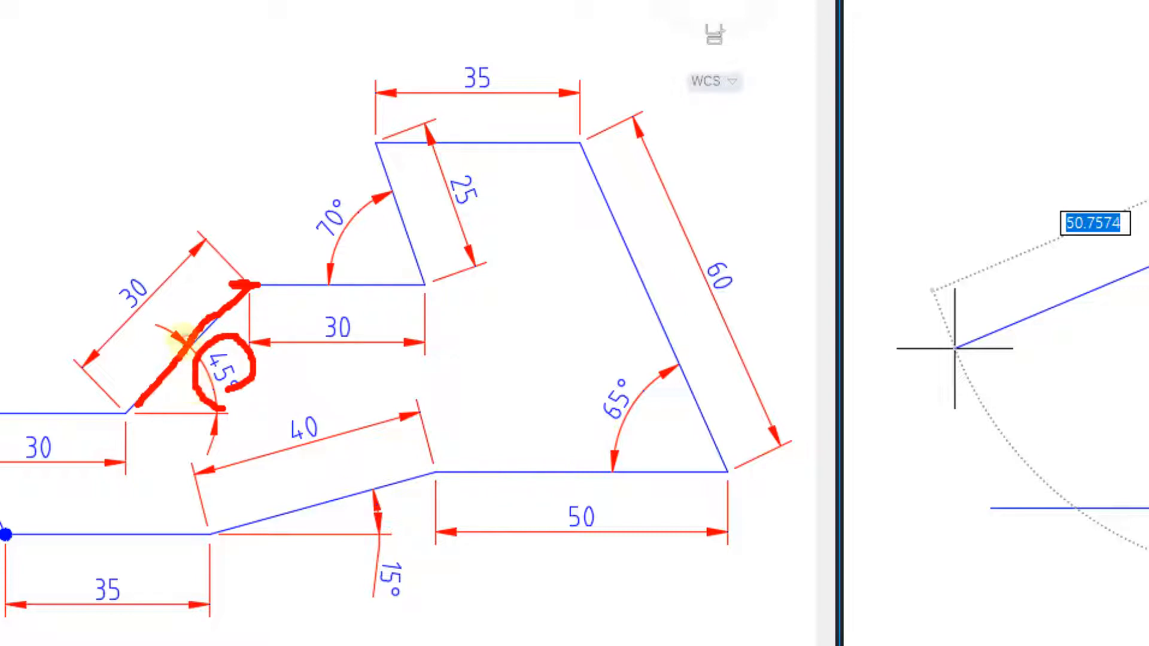
drag(251, 284, 150, 284)
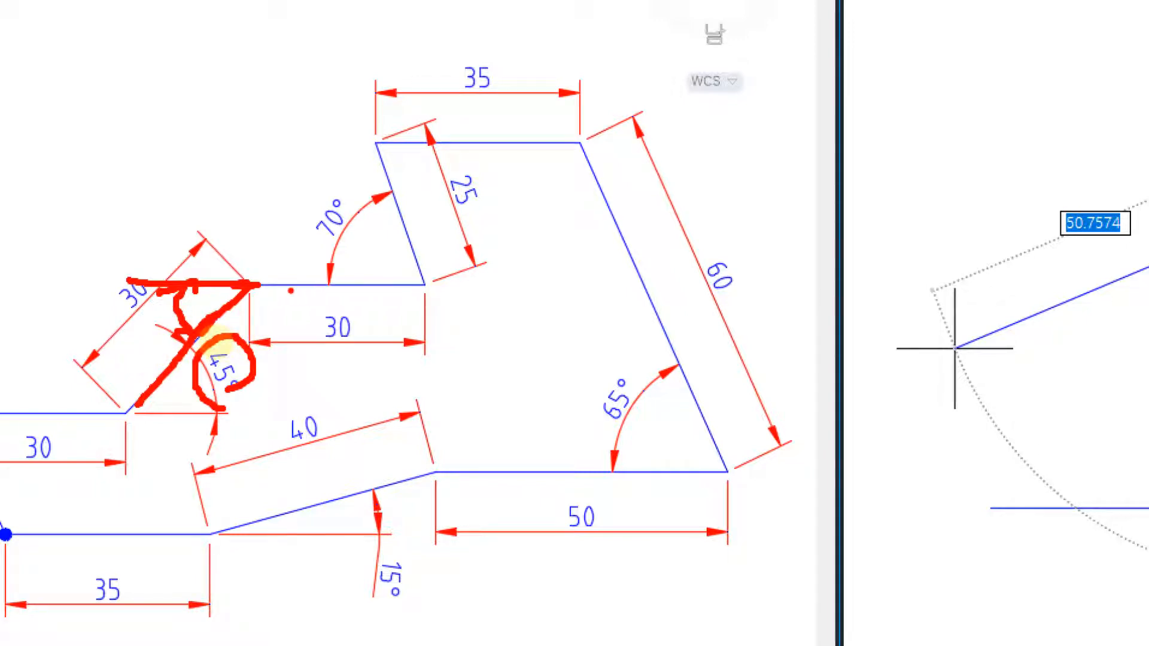
key(ctrl+z)
key(ctrl+z)
key(ctrl+z)
key(ctrl+z)
key(ctrl+z)
key(ctrl+z)
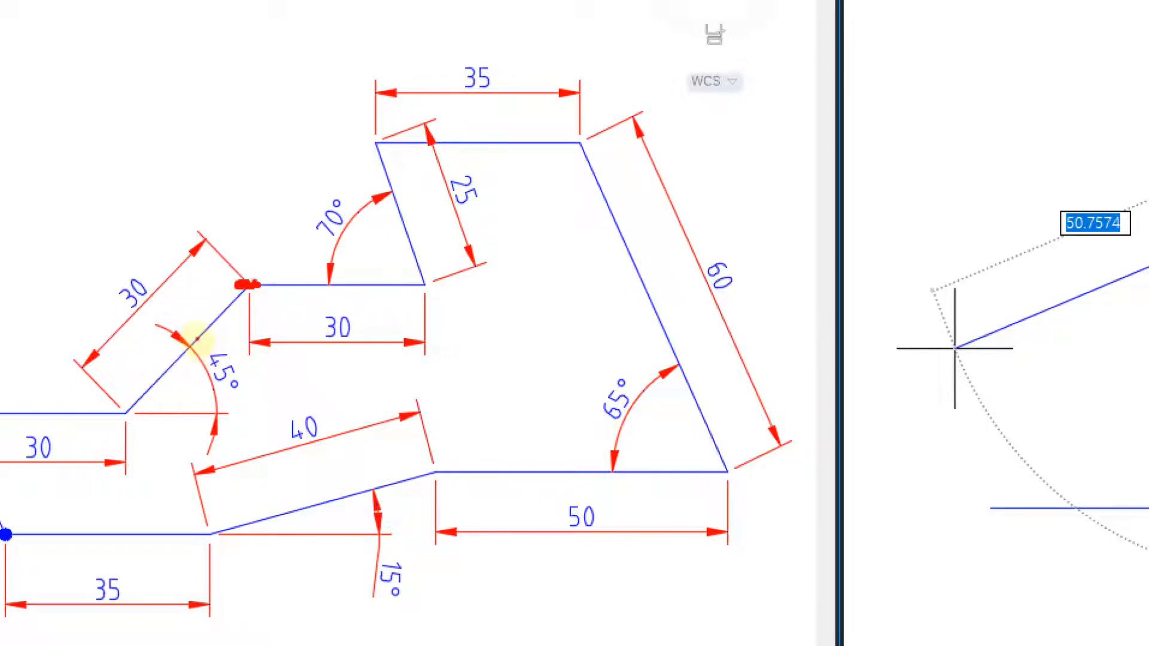
Work out the 30-long slanted edge's angle in handwritten markup as 180 + 45 = 225, and clear the markup
drag(256, 285, 121, 286)
mouse_move(302, 284)
mouse_down()
mouse_move(263, 230)
mouse_move(162, 278)
mouse_move(174, 344)
mouse_move(192, 316)
mouse_move(213, 318)
mouse_up()
drag(146, 91, 131, 161)
mouse_move(214, 111)
mouse_down()
mouse_move(170, 154)
mouse_move(160, 141)
mouse_up()
drag(245, 98, 235, 110)
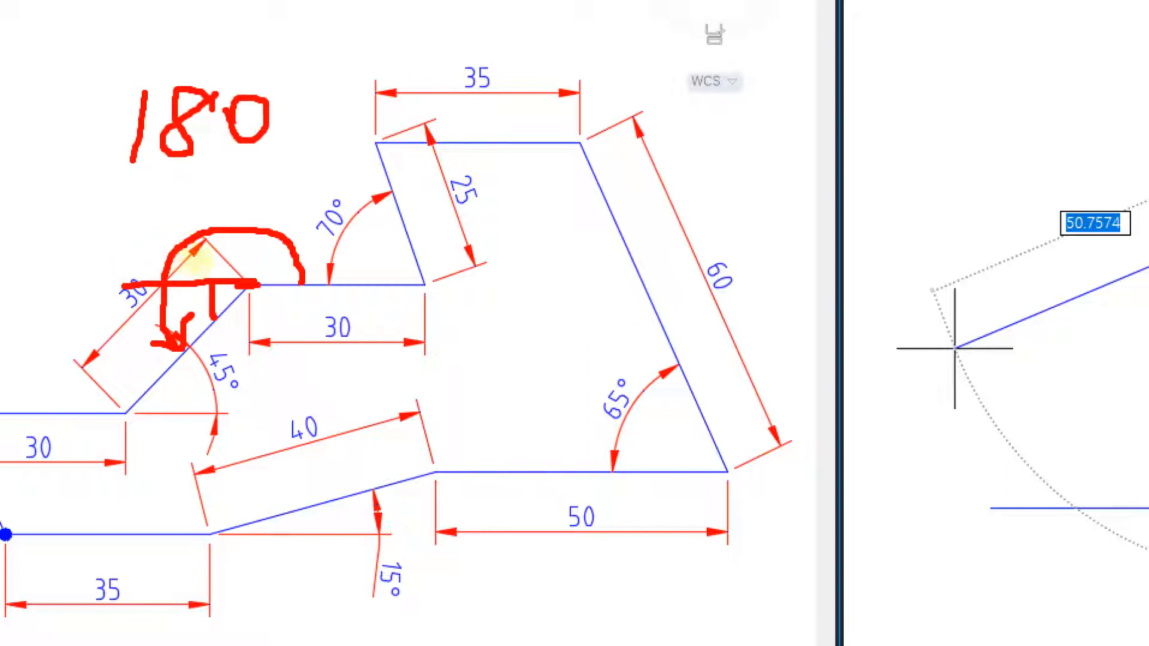
drag(305, 126, 428, 125)
drag(380, 89, 360, 156)
mouse_move(472, 63)
mouse_down()
mouse_move(512, 128)
mouse_move(489, 161)
mouse_up()
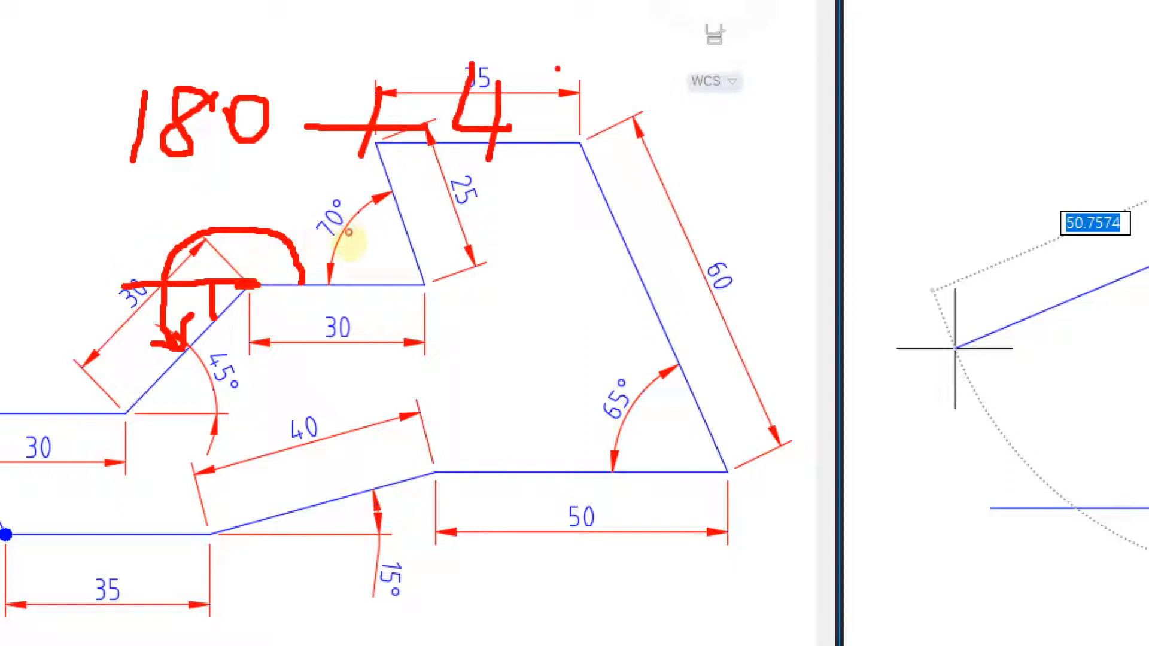
mouse_move(557, 65)
mouse_down()
mouse_move(566, 144)
mouse_move(598, 107)
mouse_up()
mouse_move(532, 255)
mouse_down()
mouse_move(569, 252)
mouse_move(565, 267)
mouse_move(627, 299)
mouse_up()
drag(619, 234, 651, 299)
mouse_move(687, 226)
mouse_down()
mouse_move(741, 323)
mouse_move(663, 320)
mouse_move(744, 237)
mouse_up()
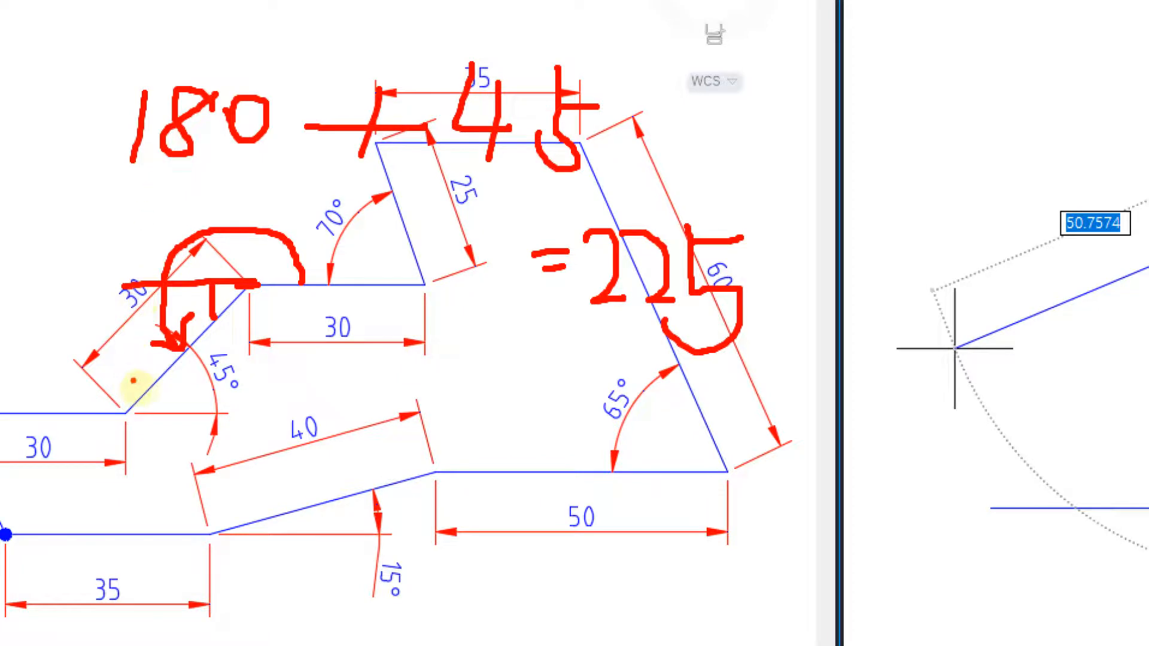
key(Escape)
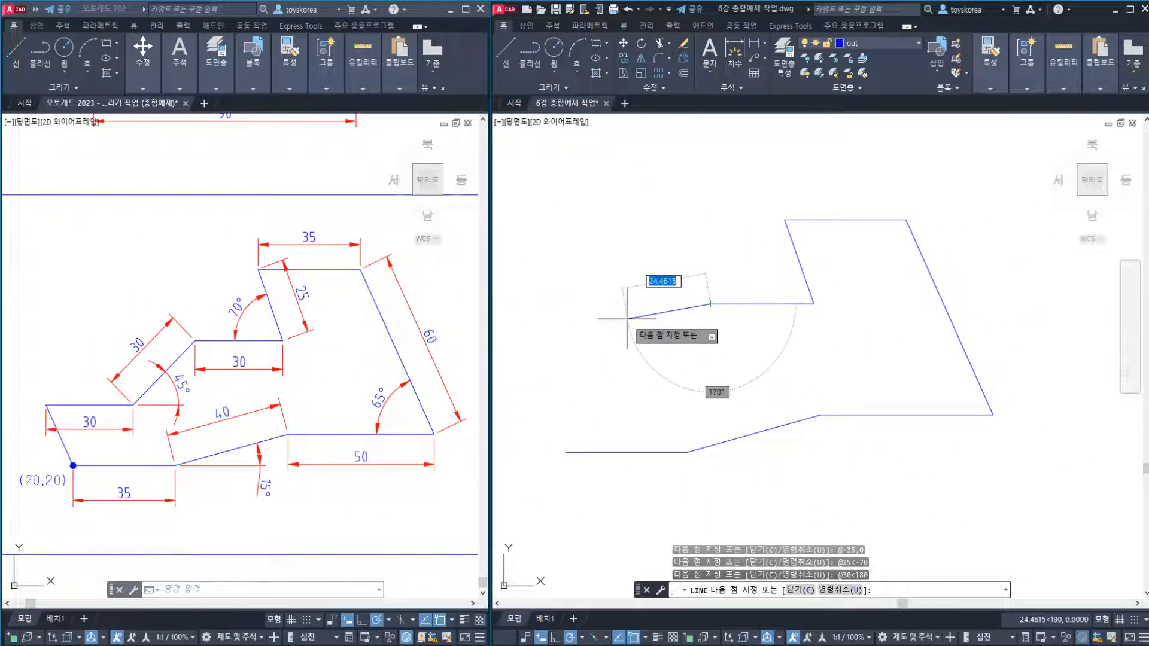
Draw the slanted edge 30 long at 225° from the end of the 30-long horizontal edge
text(30)
key(Tab)
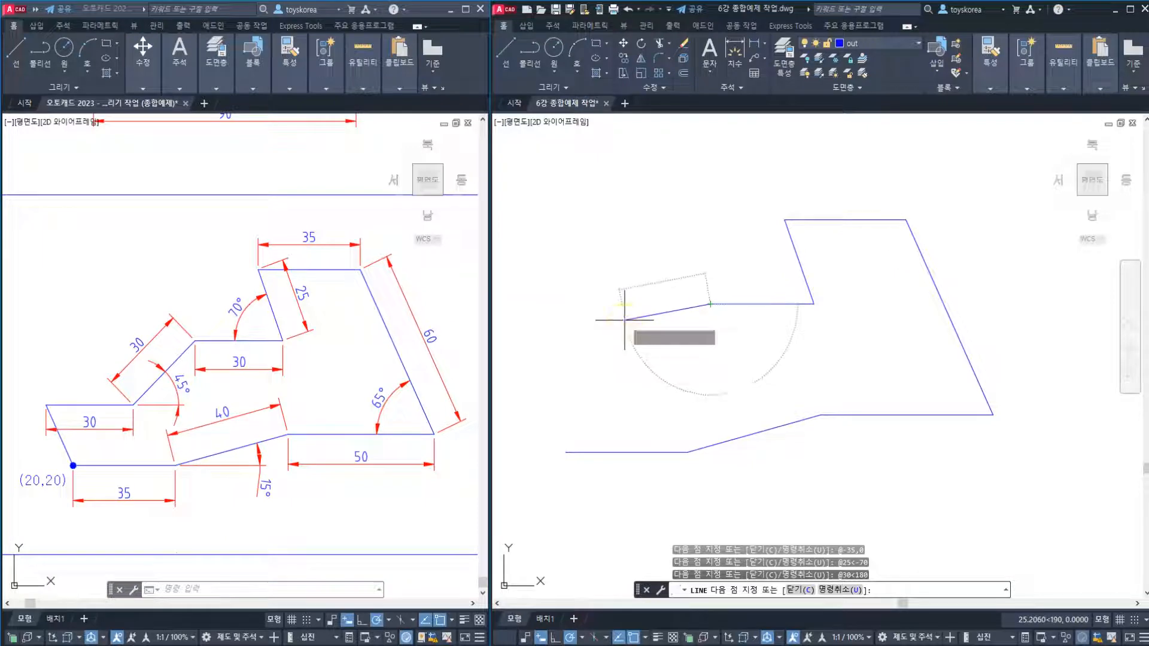
text(225)
key(Return)
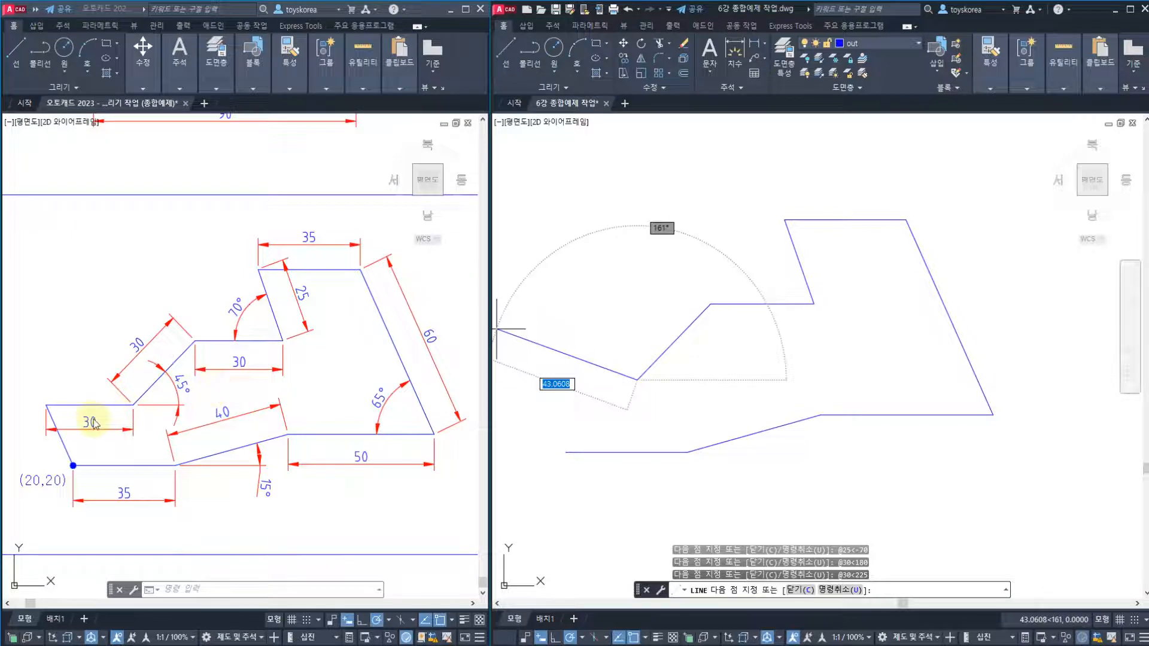
Draw the lower horizontal edge using the relative coordinates @-30,0, close the outline at its starting corner, and end LINE
key(BackSpace)
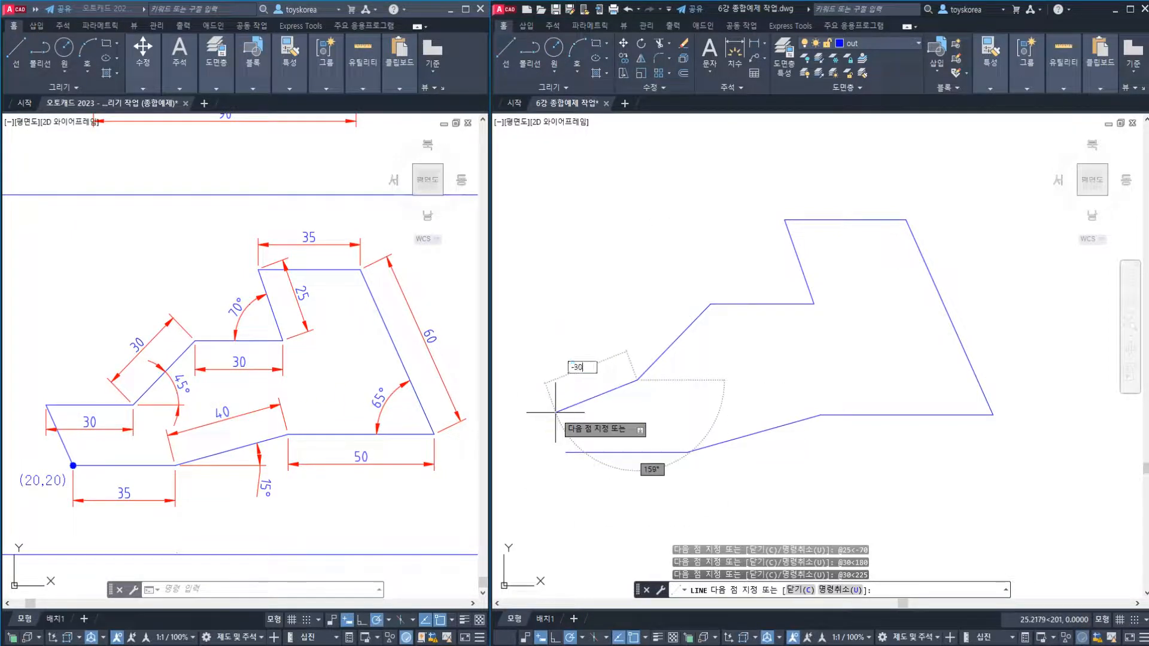
text(-30)
key(Tab)
key(Return)
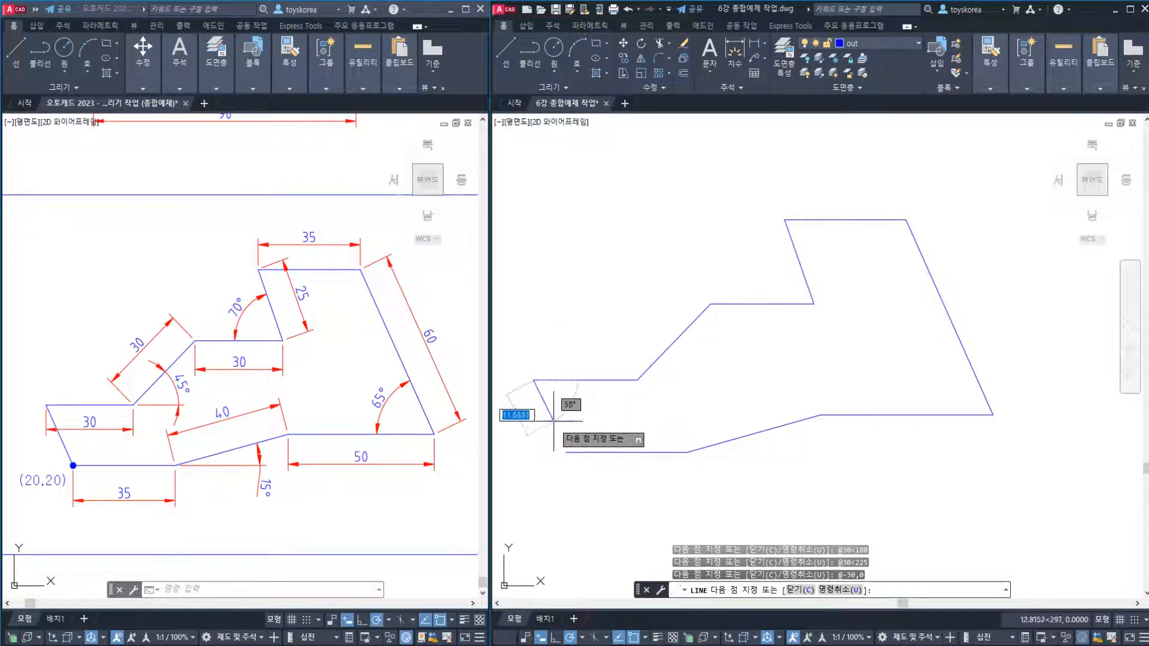
click(566, 452)
key(Escape)
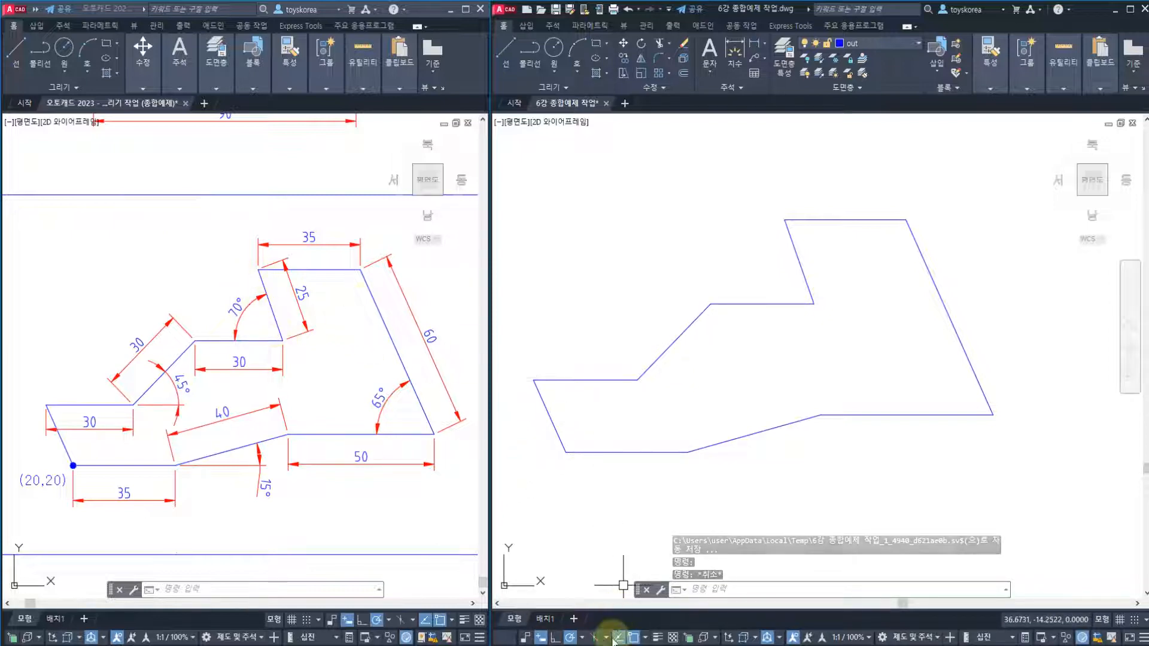
key(alt+Tab)
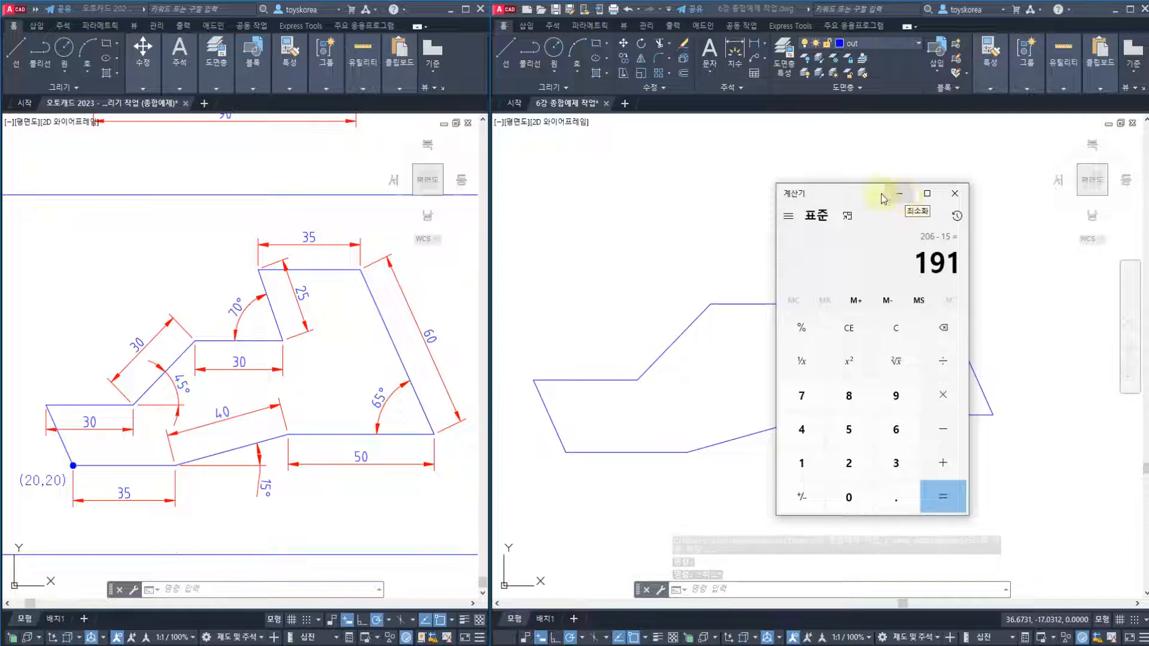
click(744, 225)
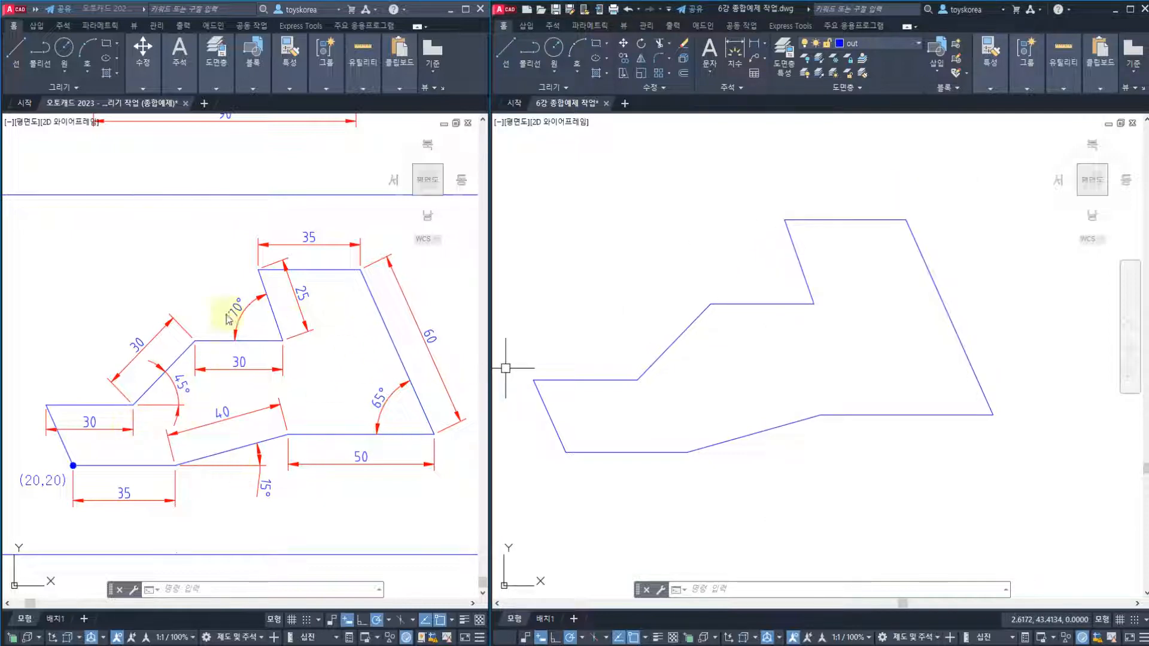
Bring the sheet 17 figure with the starting point (100,120) into view in the reference drawing
click(249, 387)
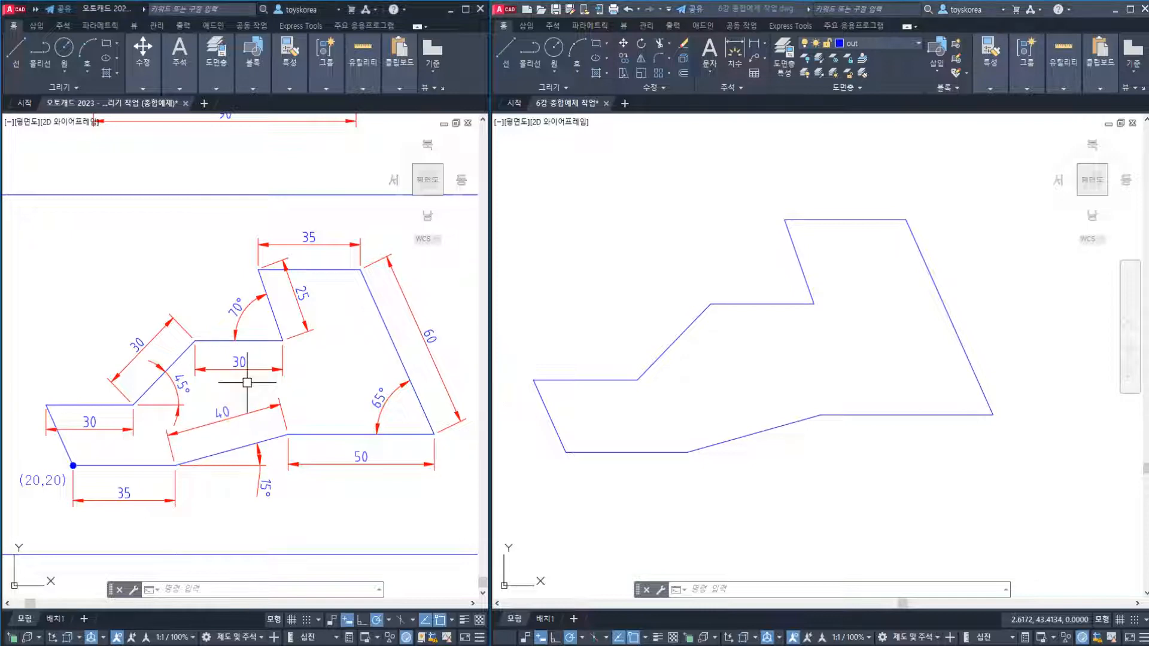
scroll(246, 379, down, 5)
middle_drag(246, 379, 159, 380)
scroll(180, 371, up, 3)
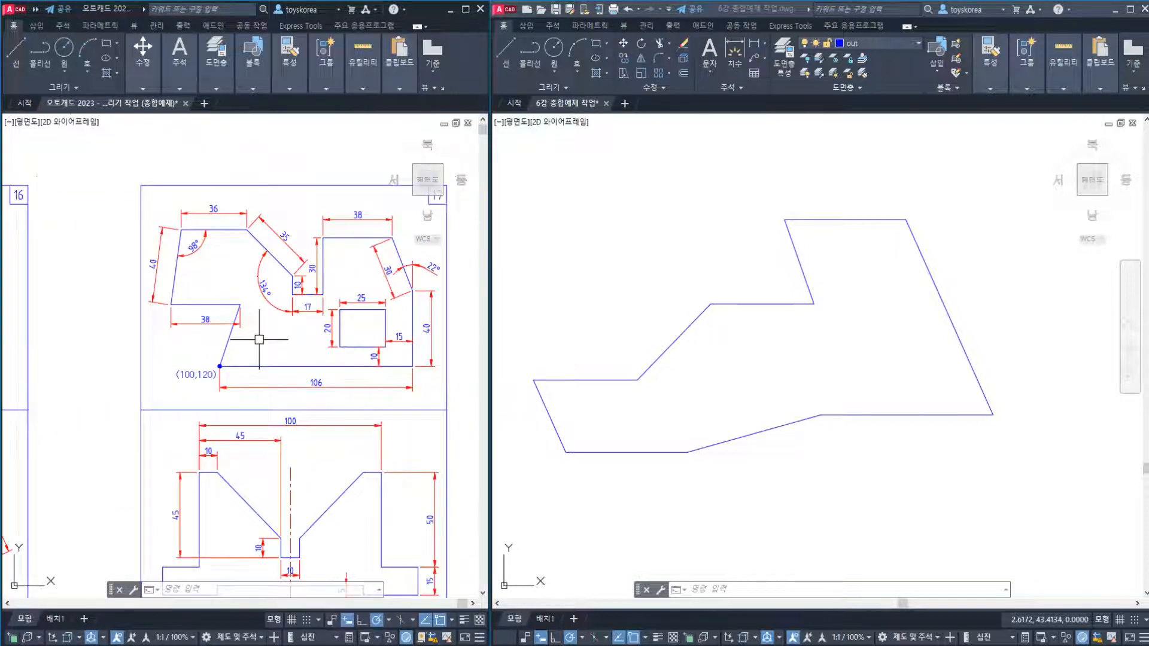
scroll(248, 338, up, 3)
mouse_move(259, 336)
middle_down()
mouse_move(182, 387)
mouse_move(188, 398)
middle_up()
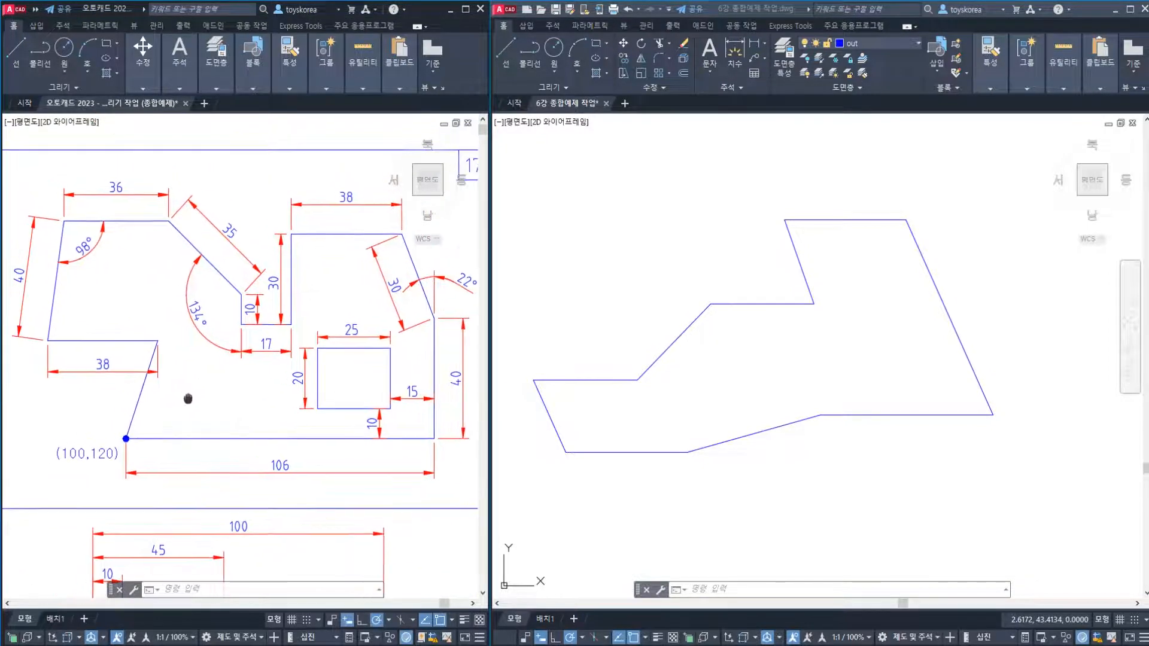
Erase the whole finished sheet 16 outline from the working drawing
click(764, 413)
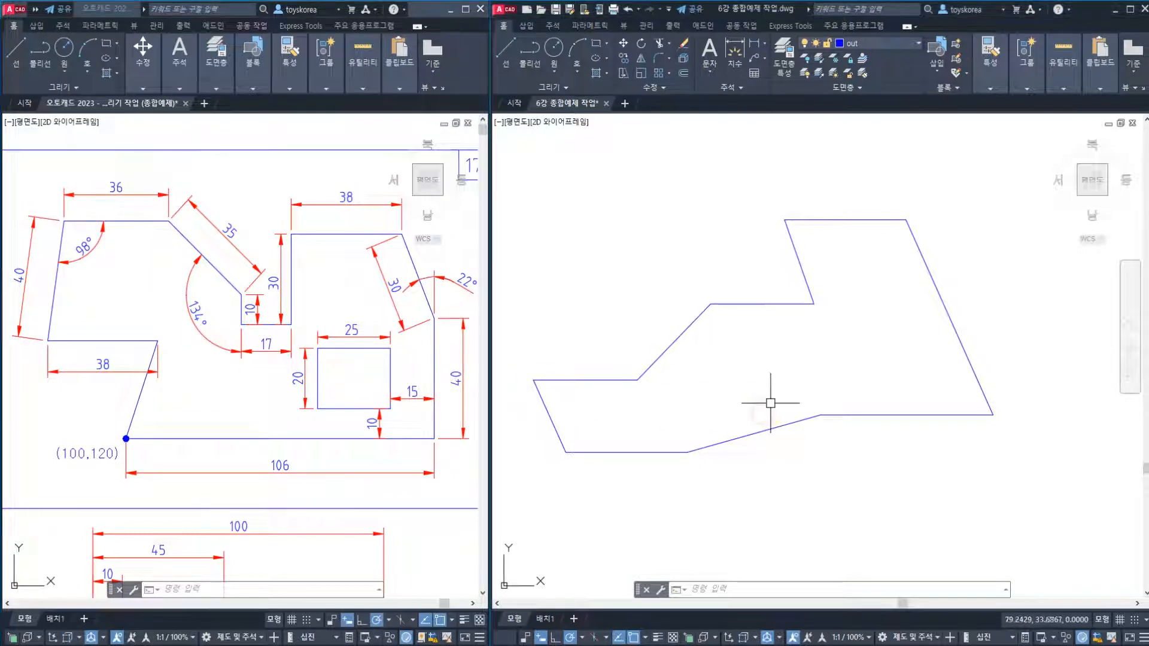
scroll(764, 402, down, 2)
click(911, 474)
click(600, 252)
text(e)
key(Return)
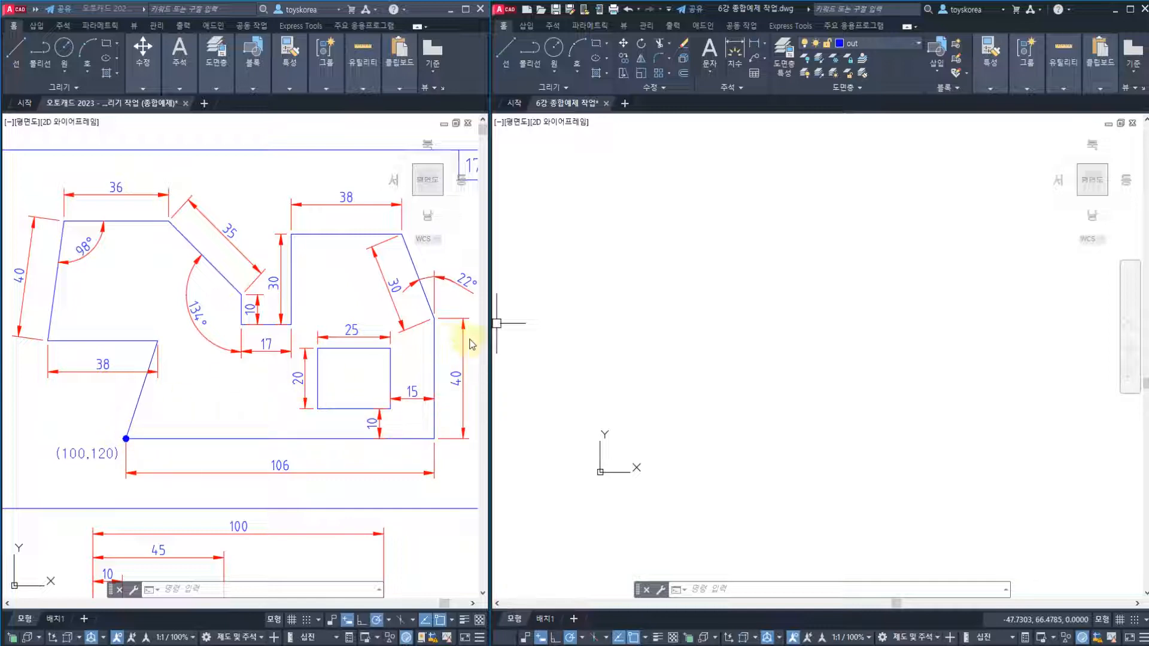
Turn off dynamic input in the working drawing
click(721, 335)
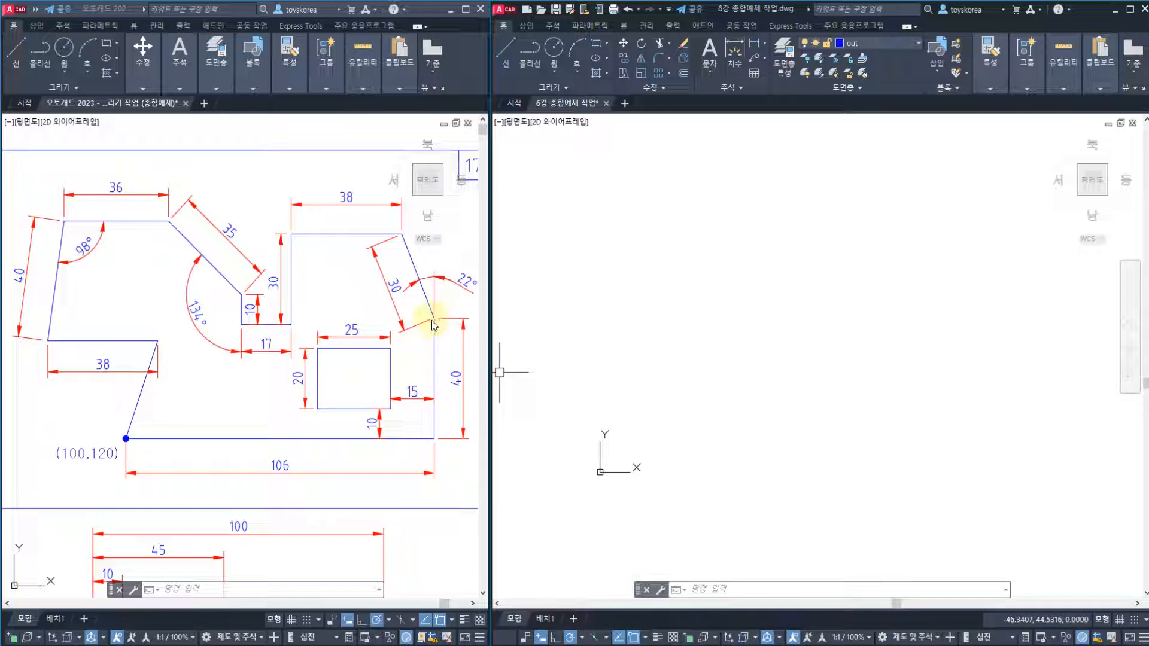
click(542, 637)
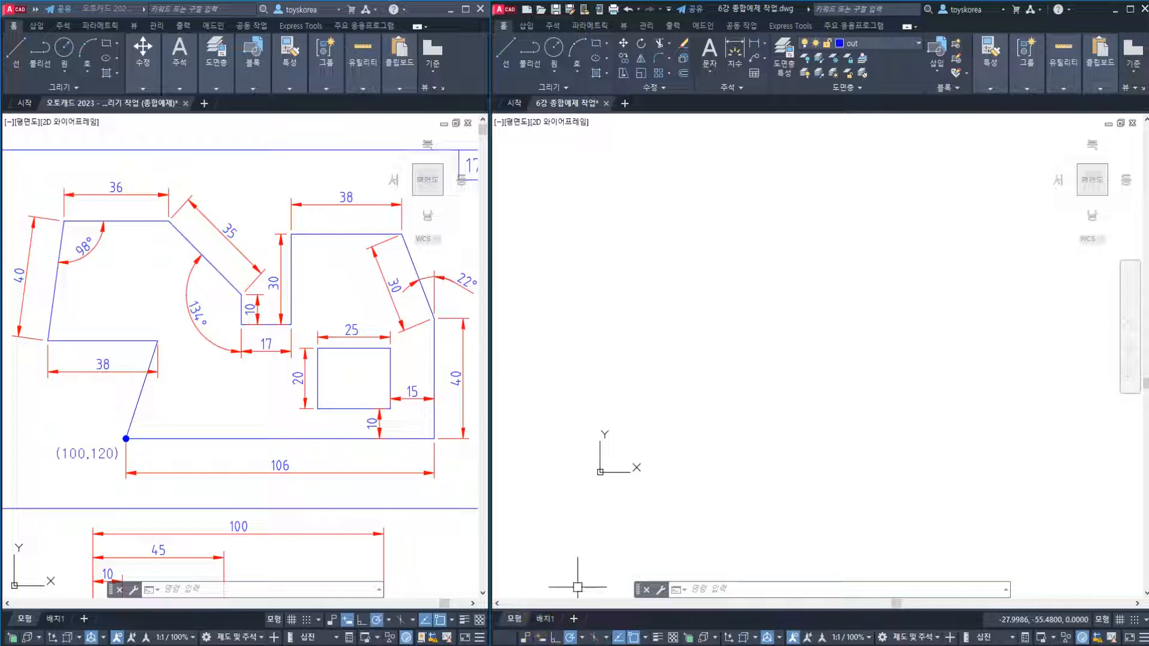
middle_drag(700, 400, 674, 401)
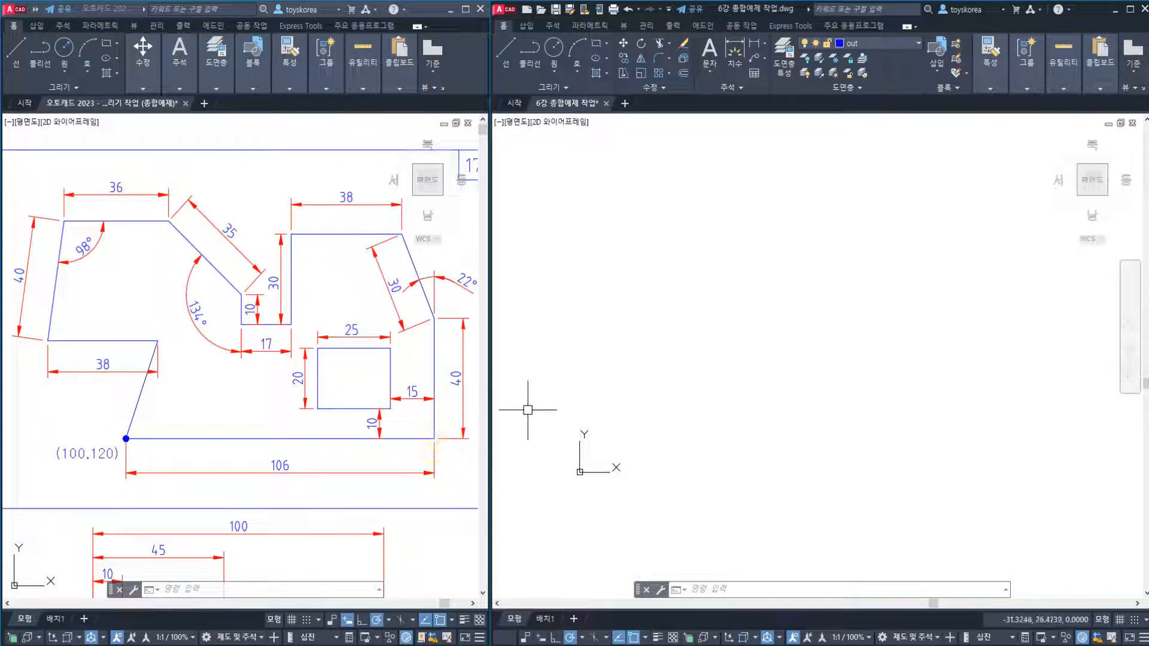
click(640, 409)
click(605, 362)
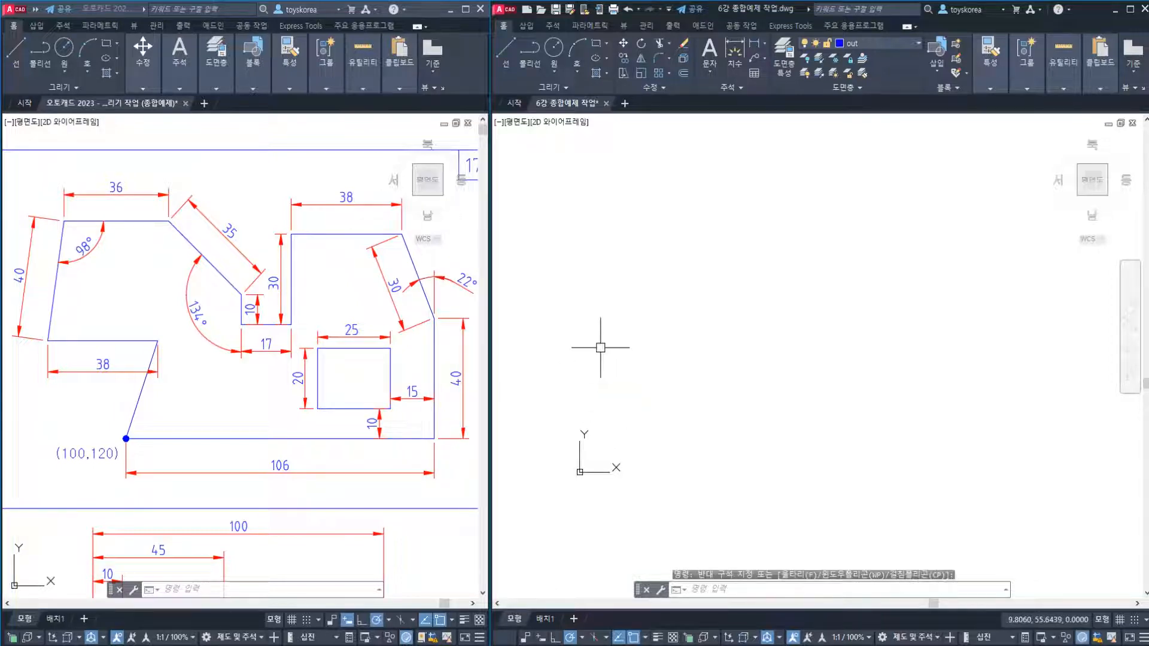
Start the sheet 17 outline with LINE at the absolute coordinates 100,120
text(L)
key(Return)
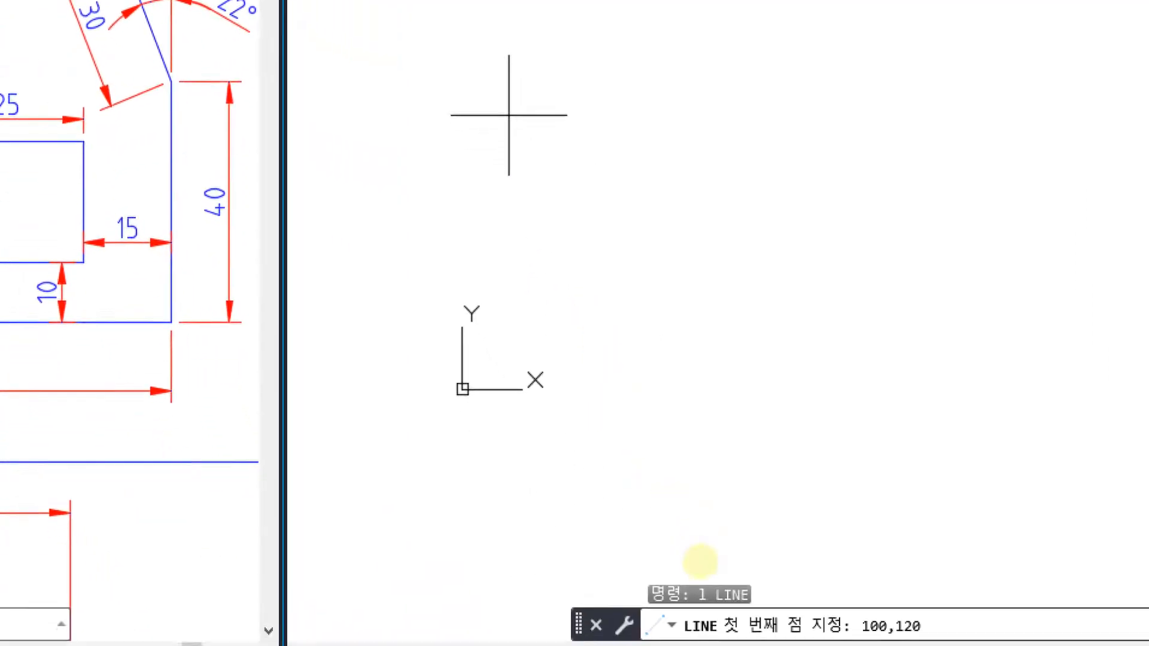
mouse_move(931, 639)
mouse_down()
mouse_move(865, 635)
mouse_move(950, 573)
mouse_move(948, 635)
mouse_up()
drag(948, 576, 1005, 496)
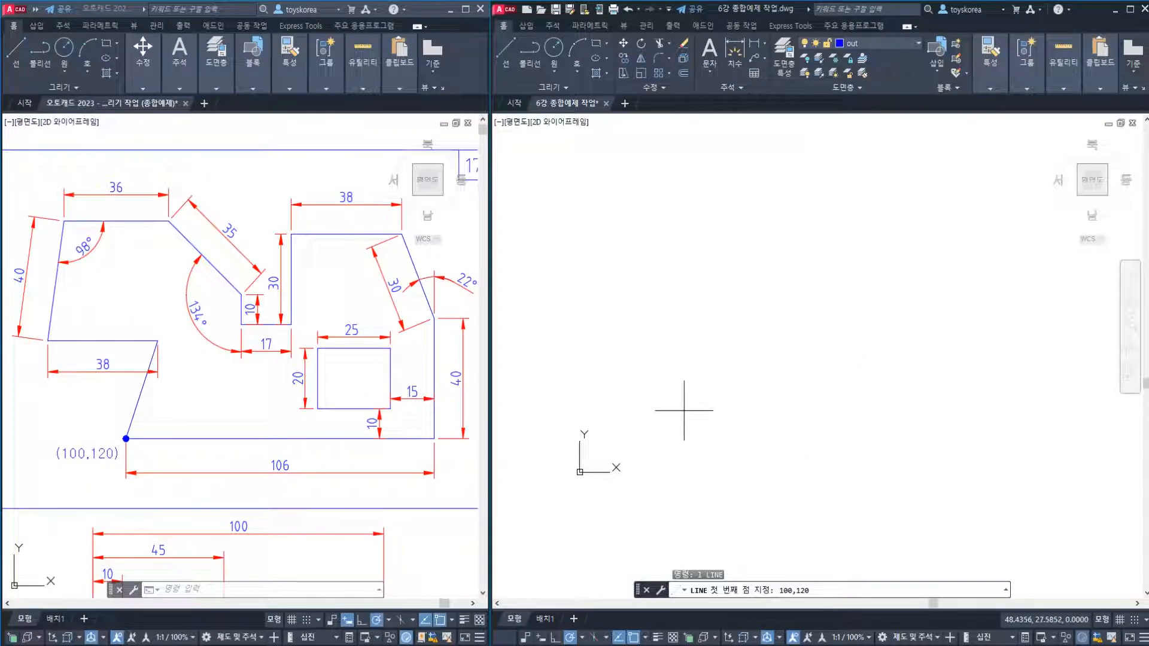
key(Return)
scroll(752, 420, down, 4)
middle_drag(762, 405, 718, 431)
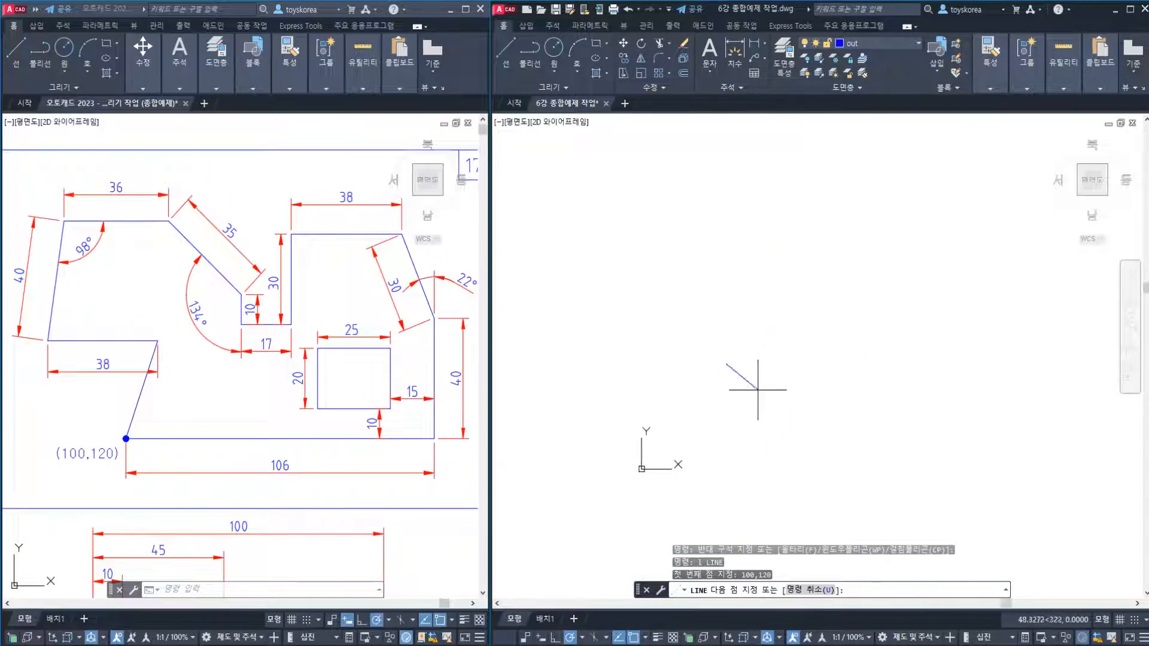
Try to draw the base line to the absolute coordinates 206,100 and undo that segment
scroll(762, 383, up, 4)
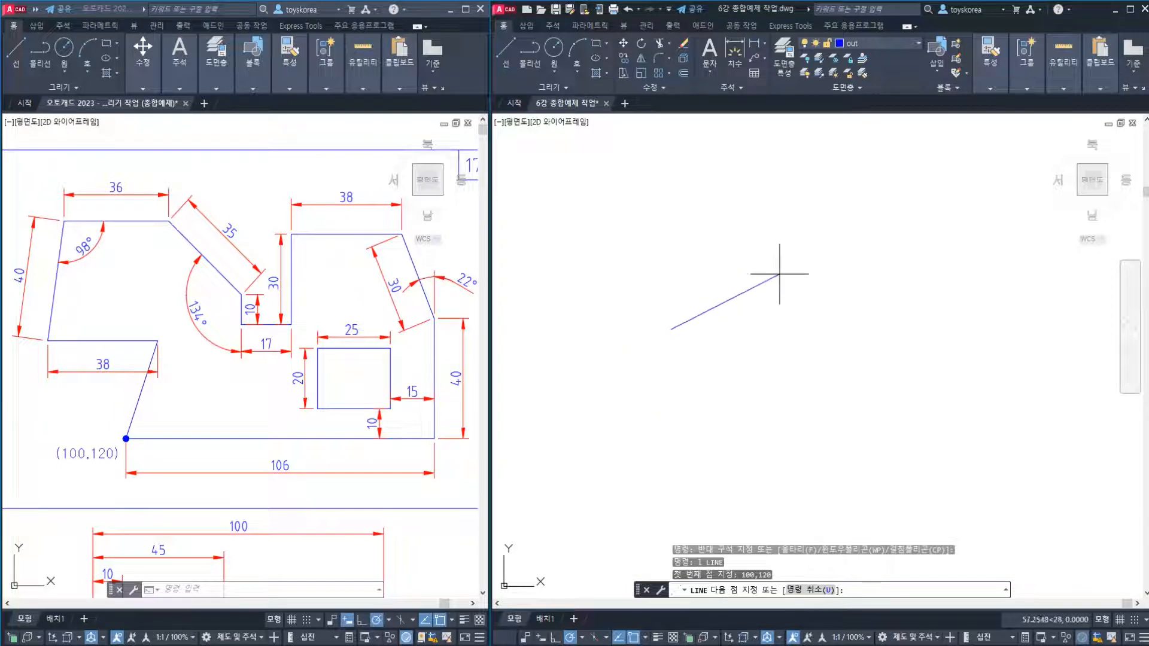
text(206,100)
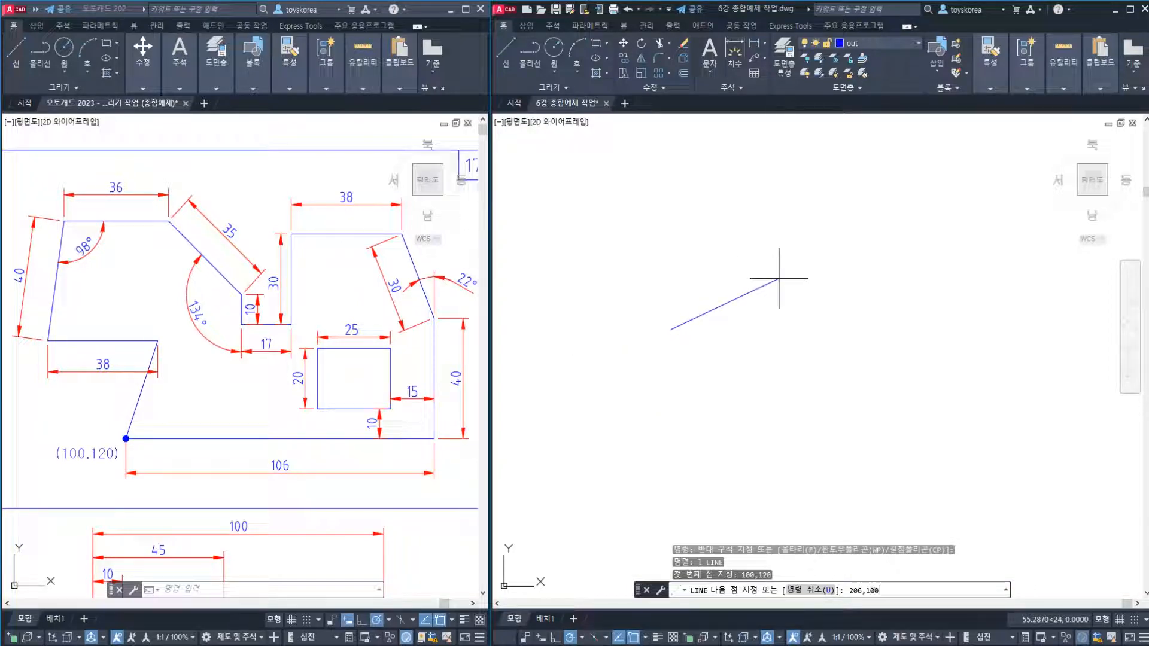
key(Return)
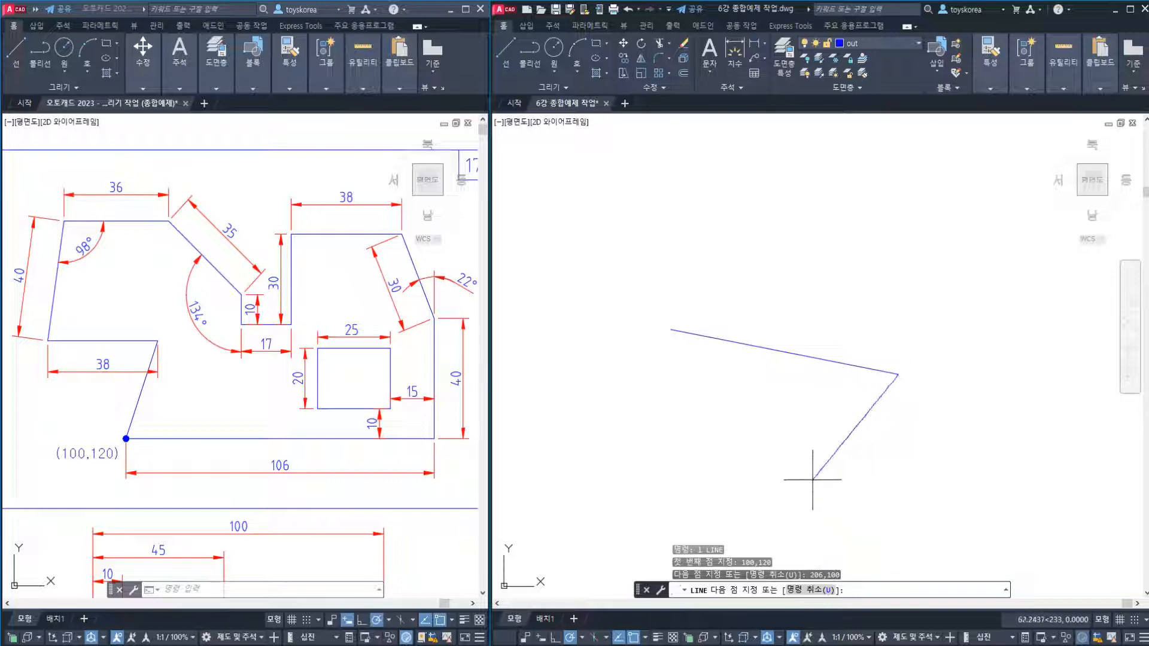
text(u)
key(Return)
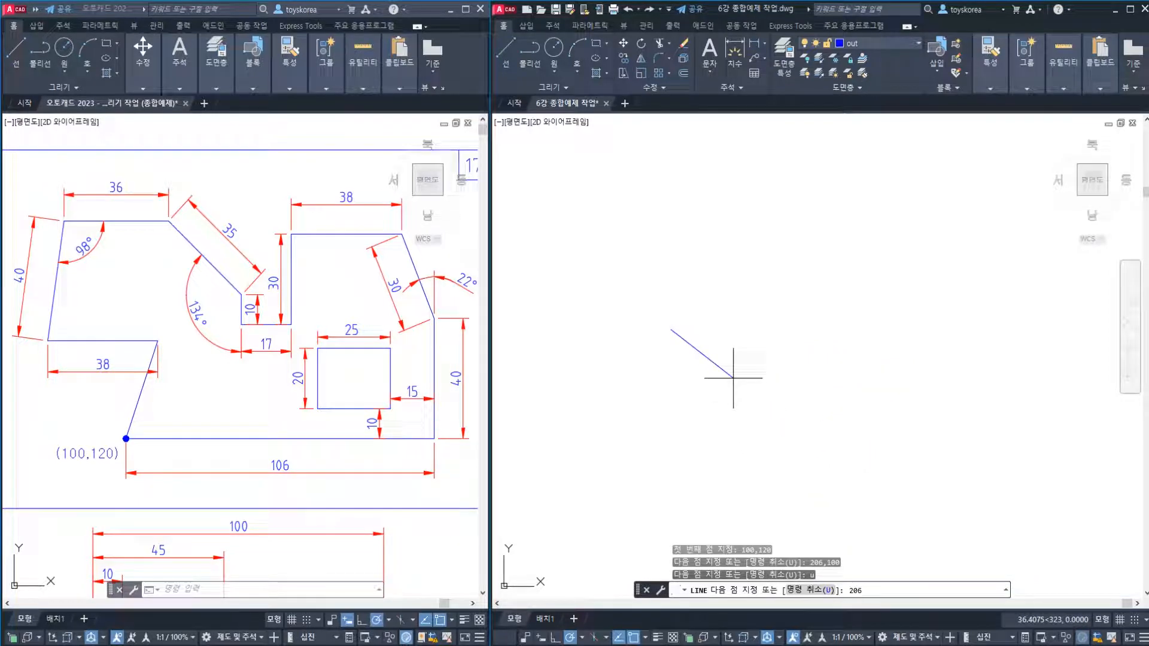
Draw the base line of the outline to the absolute coordinates 206,120
key(Return)
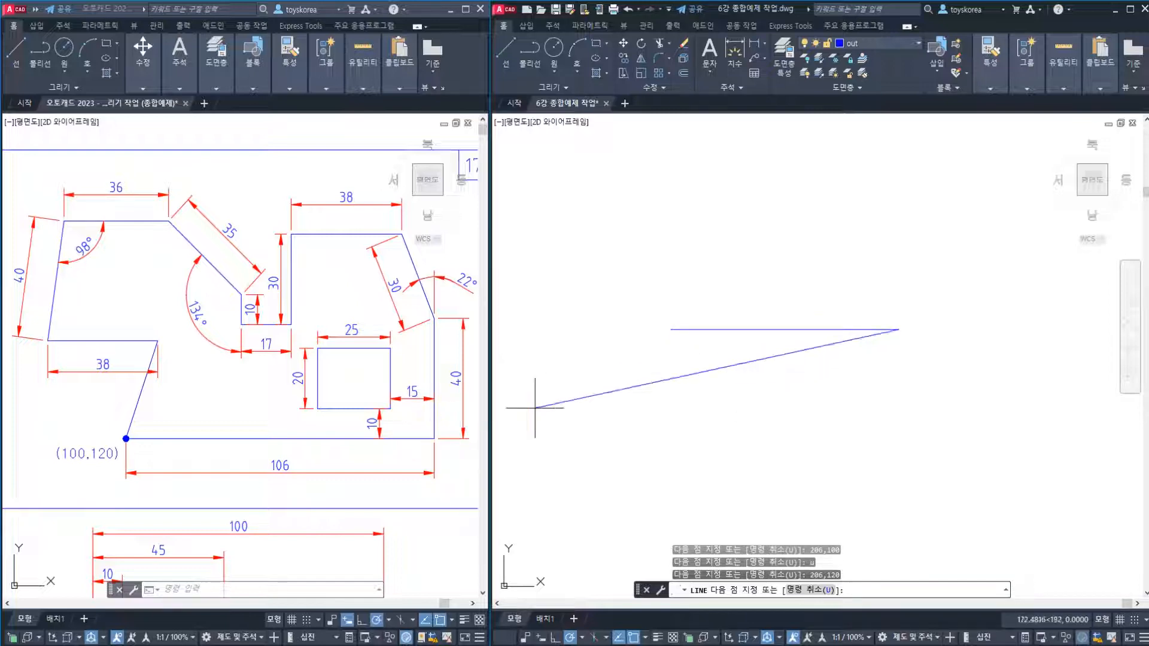
scroll(769, 307, up, 2)
middle_drag(769, 307, 765, 350)
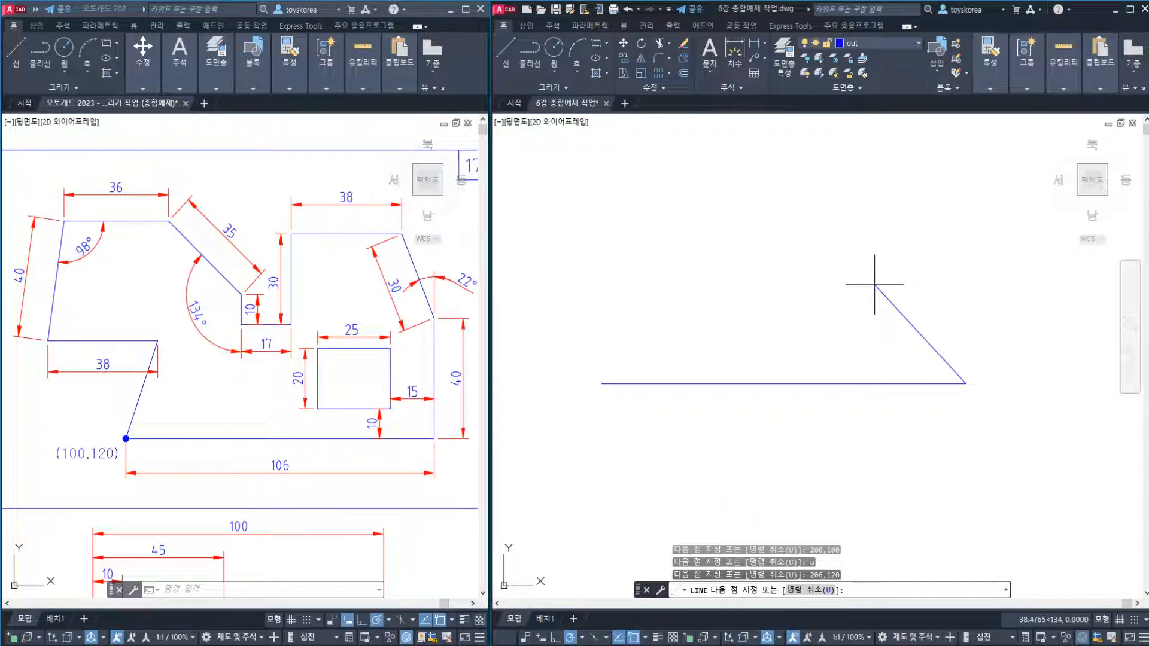
Begin a relative coordinate with the @ prefix, examining the Shift and 2 keys in the keyboard image
text(@)
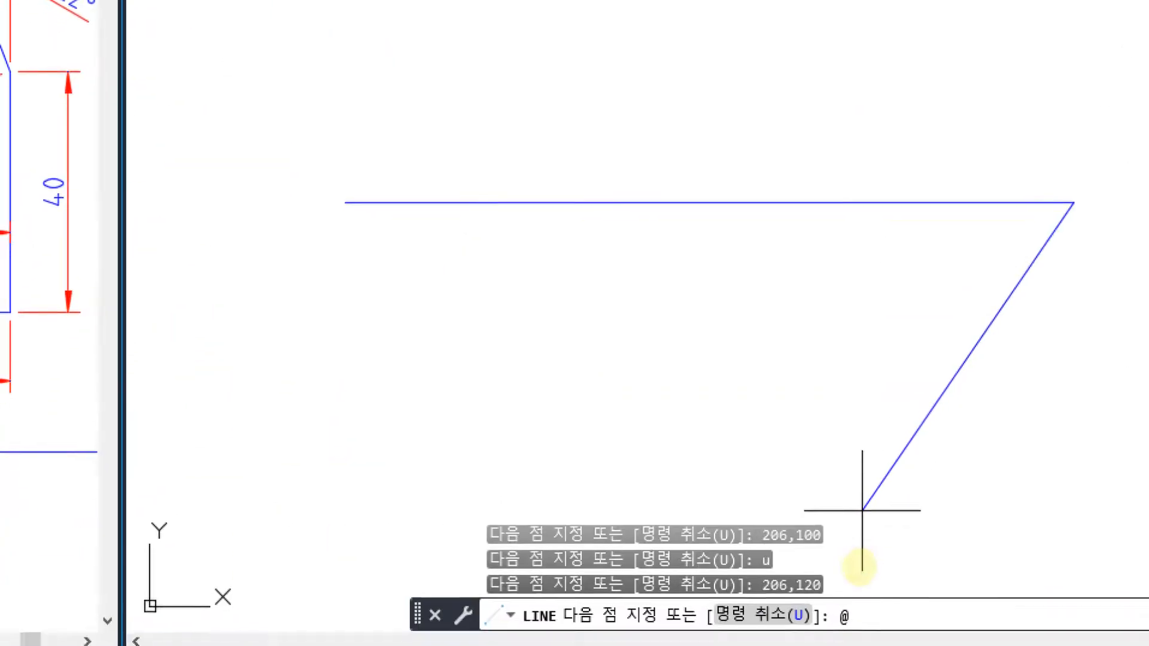
click(860, 601)
mouse_move(850, 634)
mouse_down()
mouse_move(840, 596)
mouse_move(866, 620)
mouse_up()
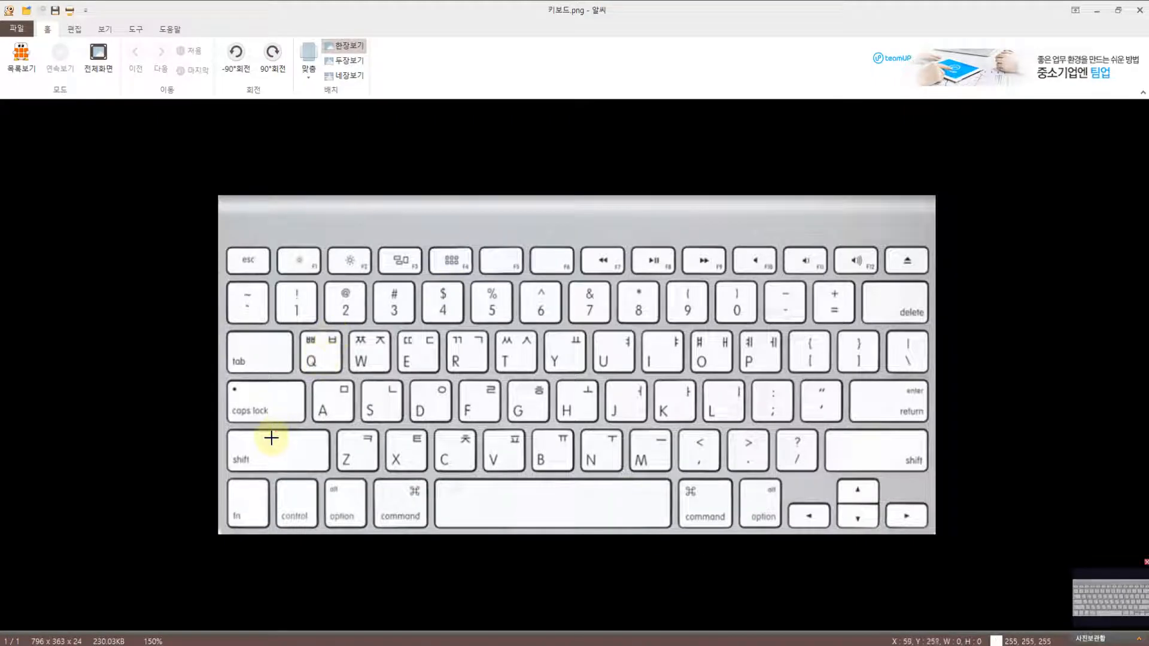
drag(271, 447, 238, 463)
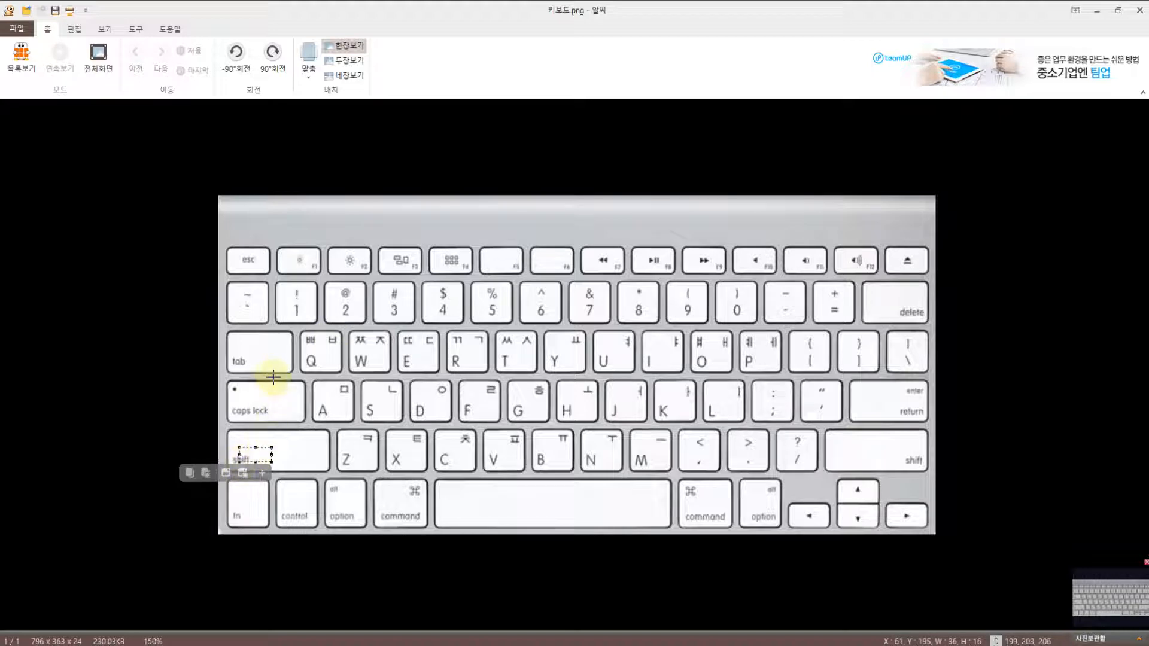
click(294, 389)
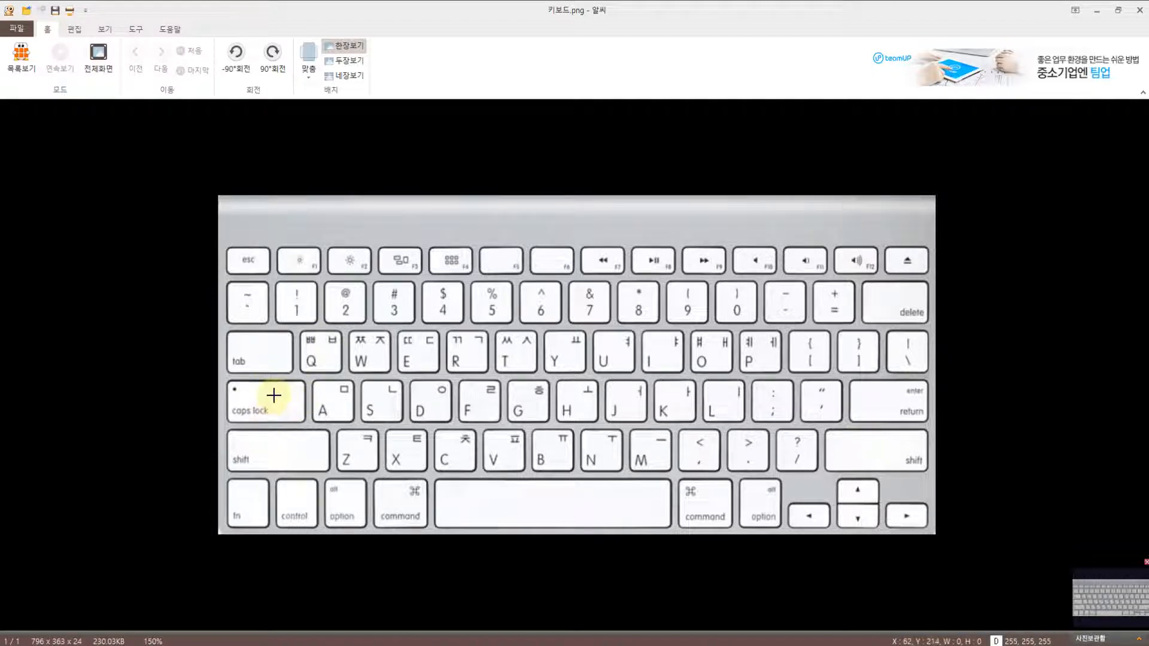
mouse_move(260, 462)
mouse_down()
mouse_move(227, 471)
mouse_move(250, 462)
mouse_up()
mouse_move(337, 331)
mouse_down()
mouse_move(318, 297)
mouse_move(358, 281)
mouse_move(332, 331)
mouse_move(348, 278)
mouse_move(359, 308)
mouse_up()
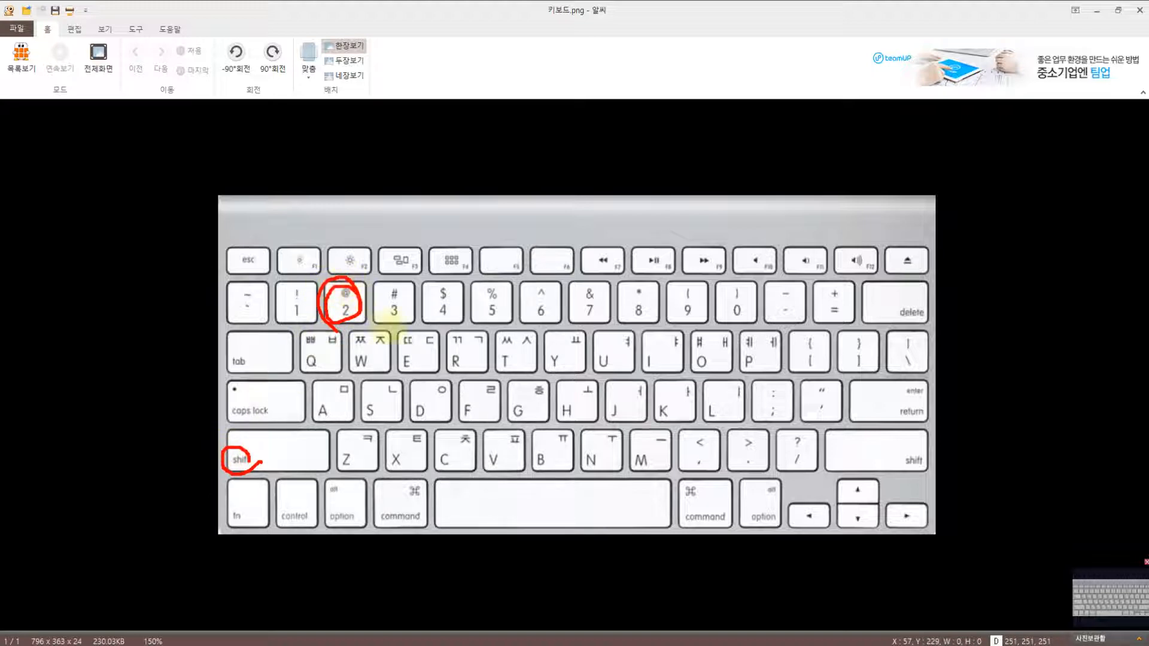
key(Escape)
key(alt+Tab)
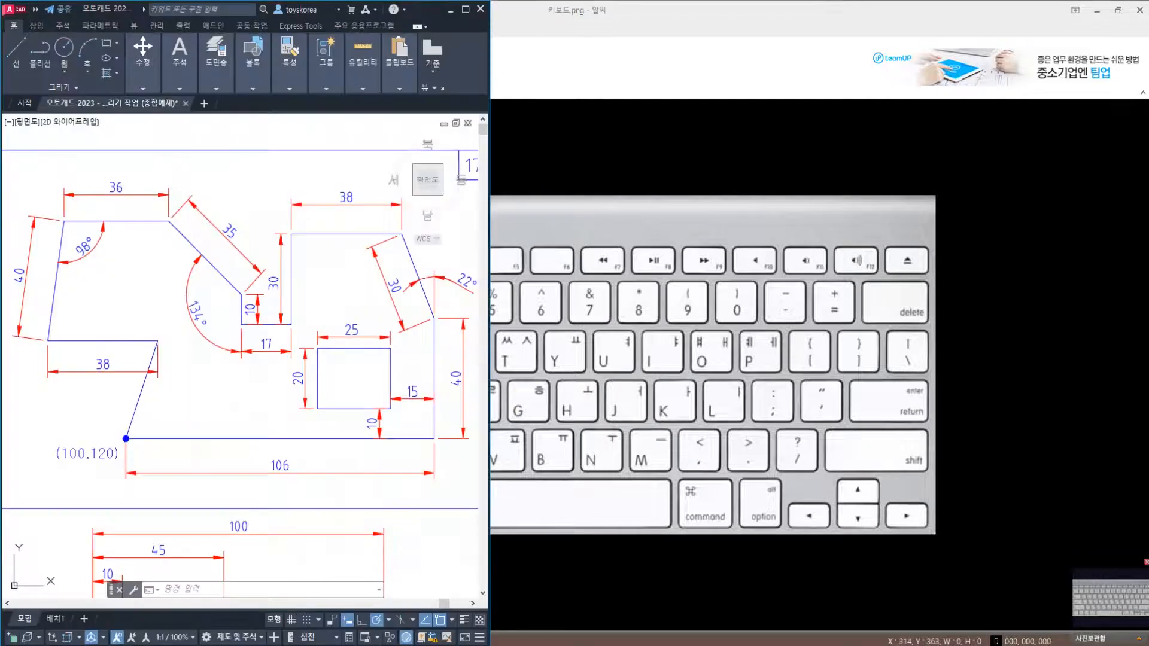
key(alt+Tab)
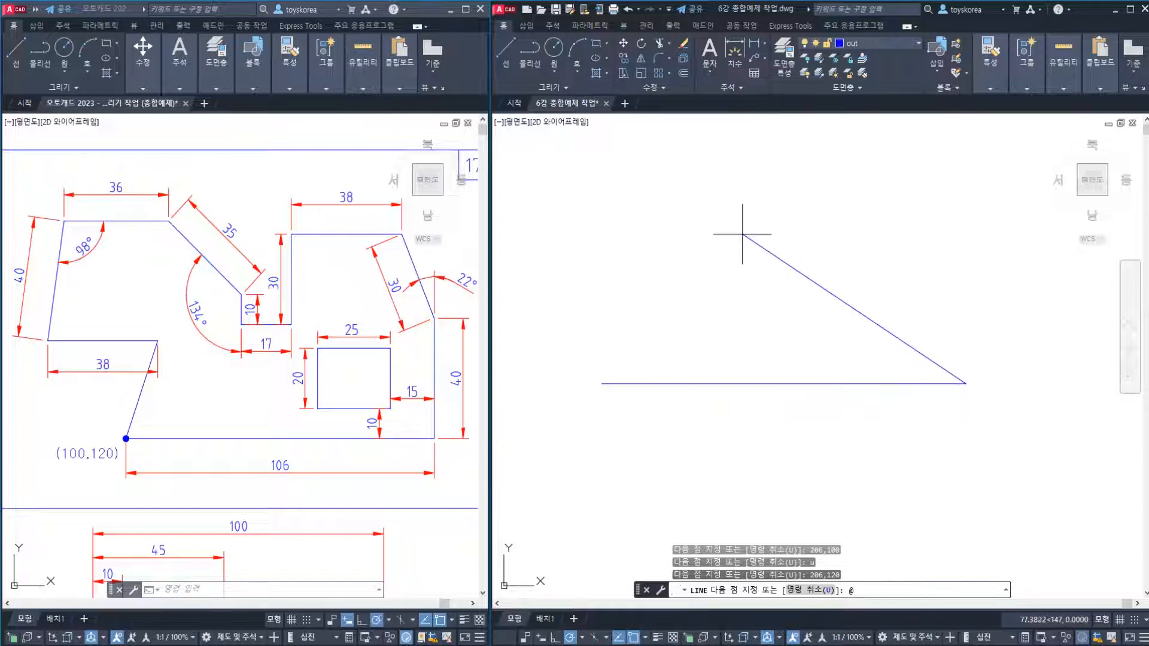
Try the right vertical edge with the relative coordinates @0,40 and undo that segment
text(0,40)
key(Return)
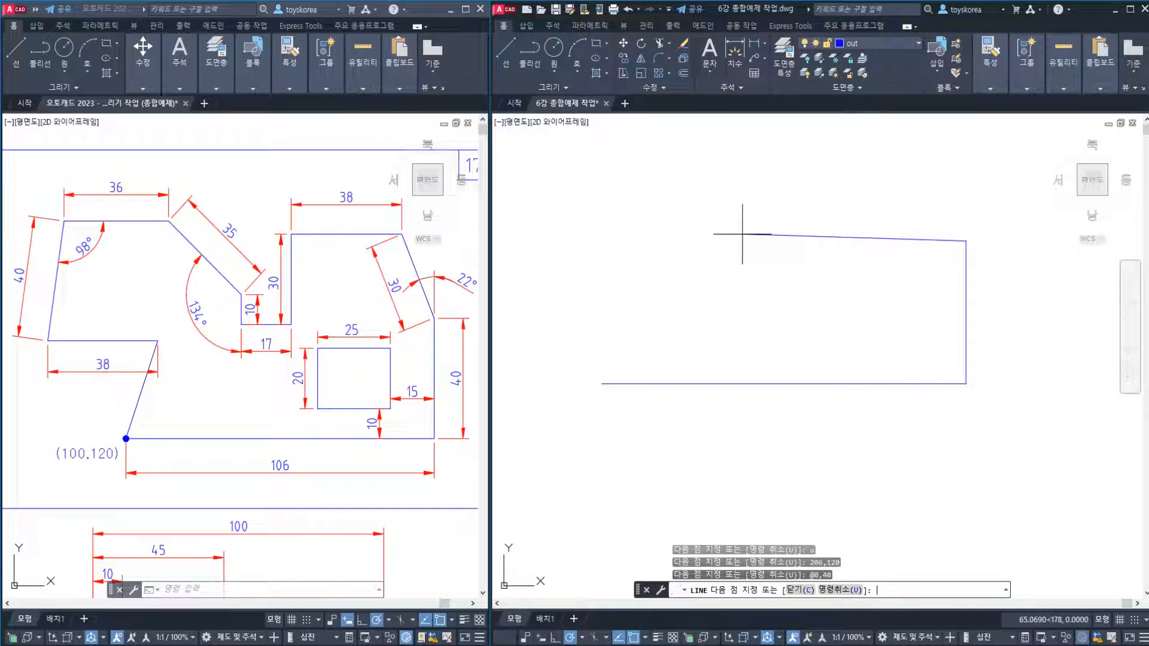
text(u)
key(Return)
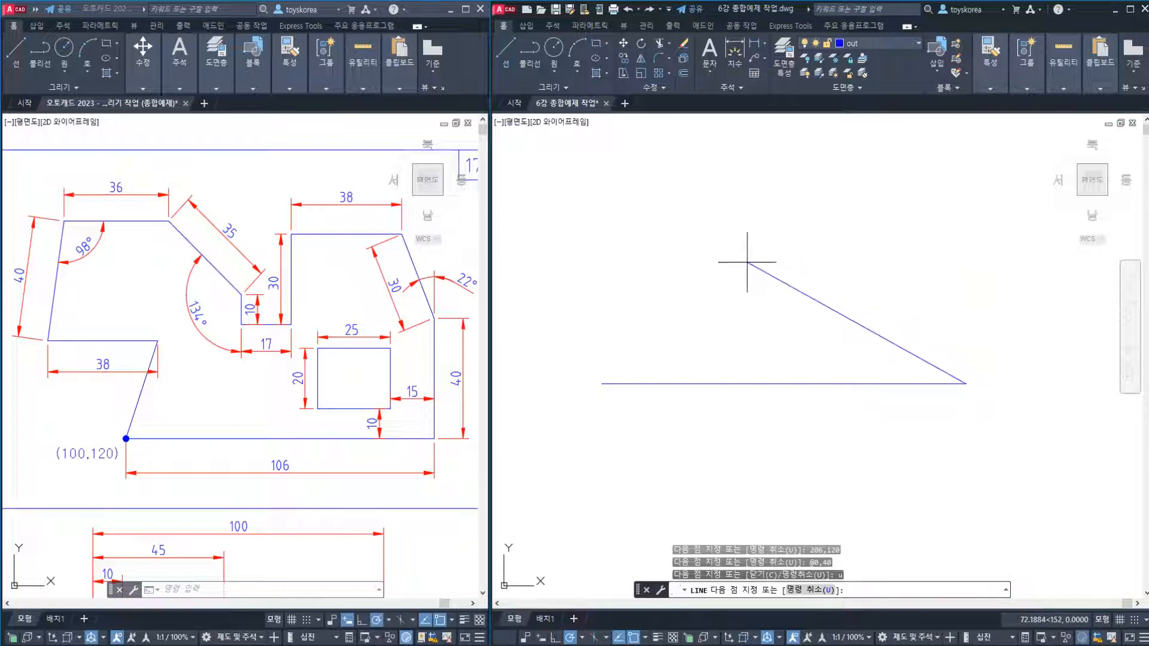
Draw the right vertical edge up from the base line's end to the relative coordinates @0,40
text(@0,40)
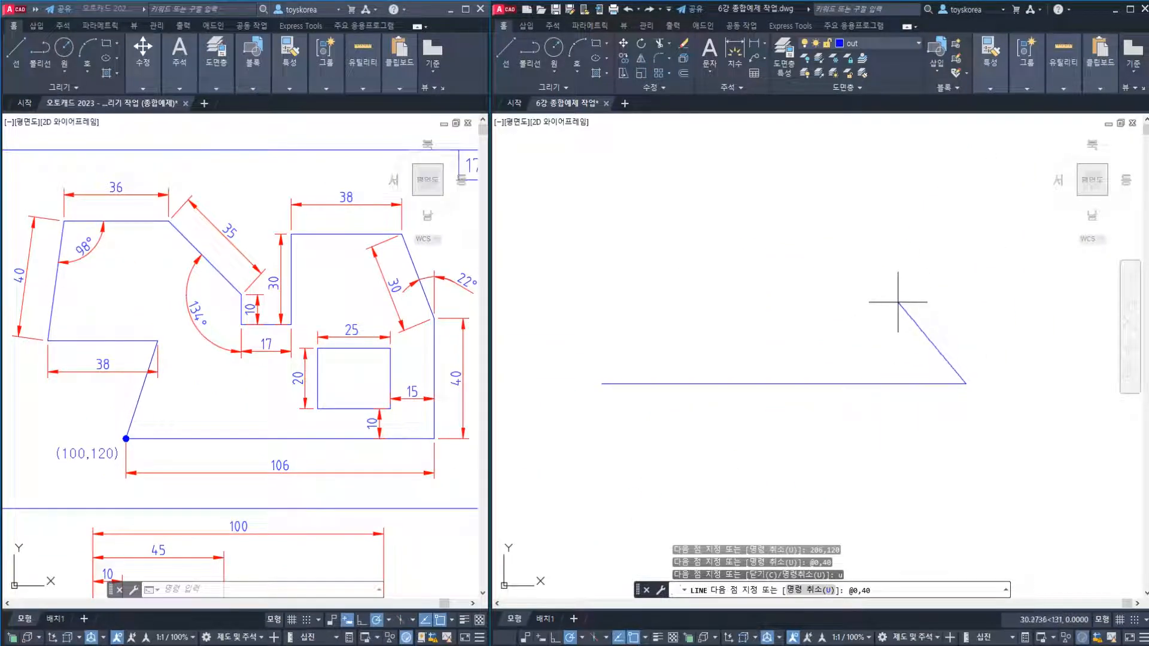
key(Return)
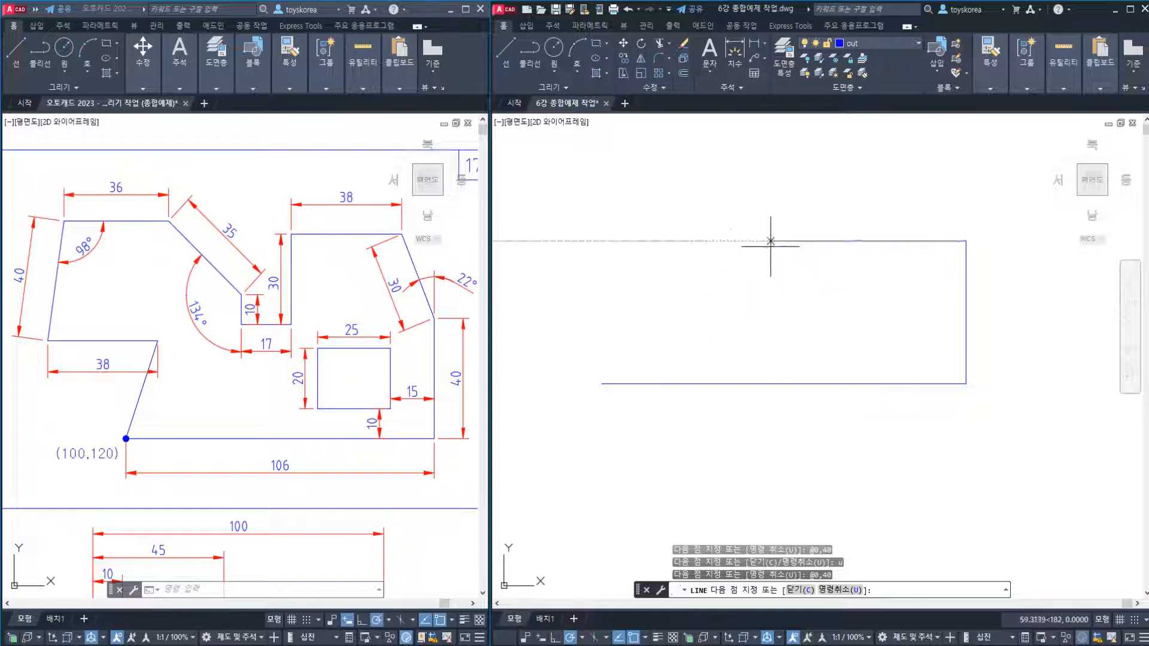
middle_drag(769, 256, 767, 306)
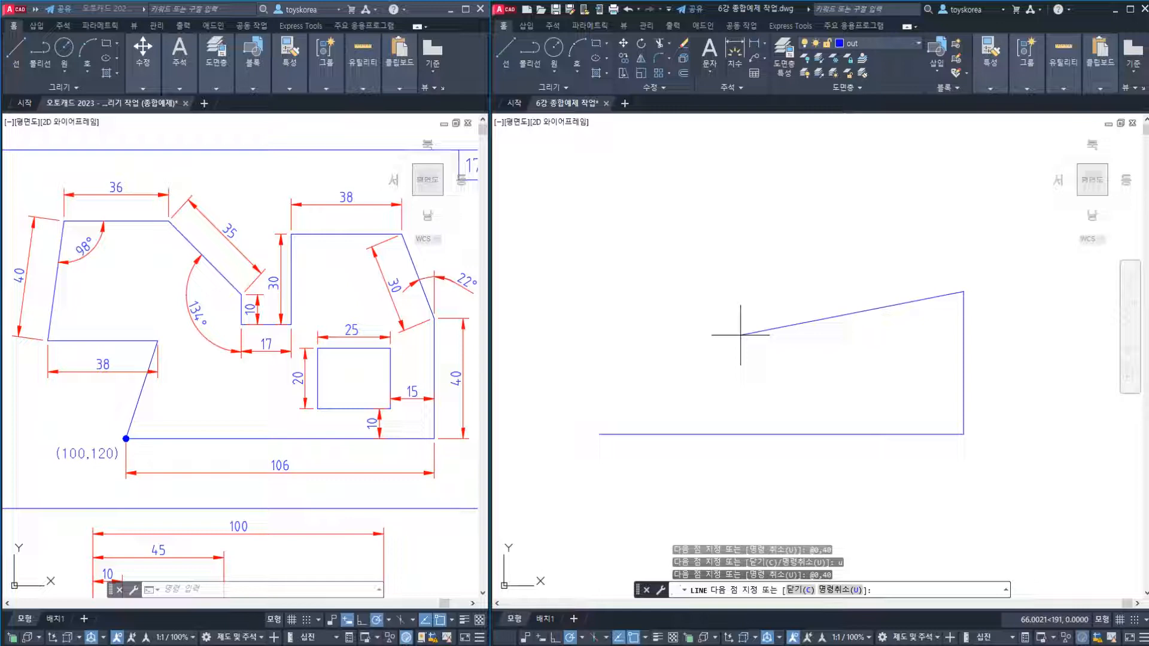
middle_drag(758, 314, 757, 353)
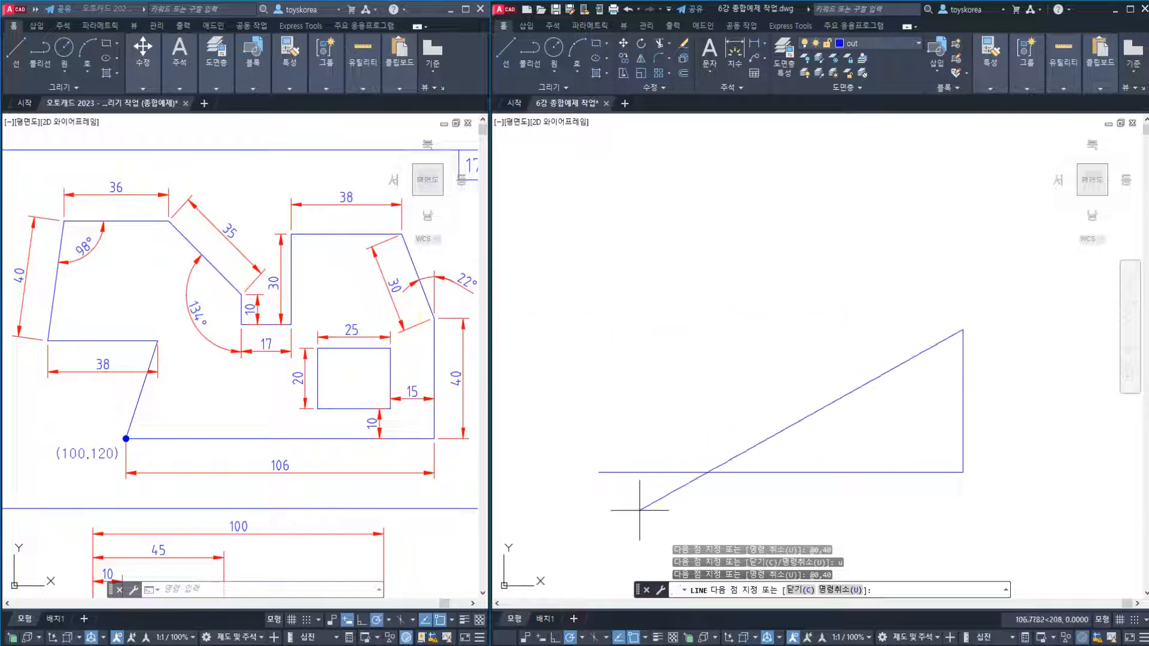
Turn dynamic input back on and draw the slanted edge with the polar coordinates 30<112
click(540, 638)
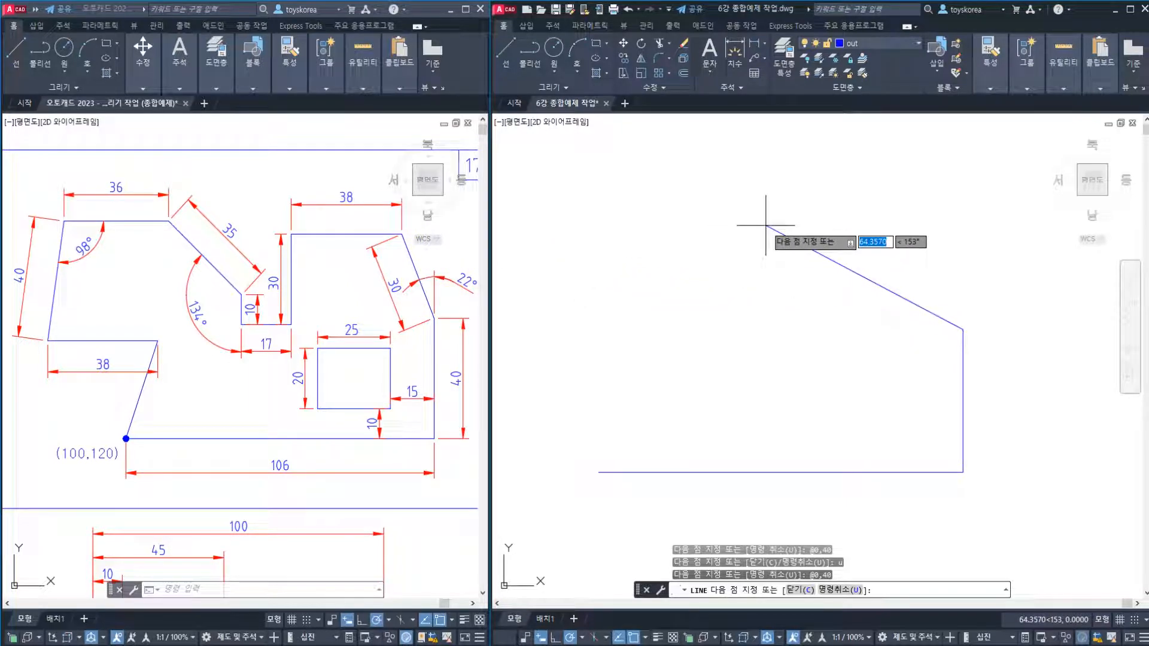
text(30)
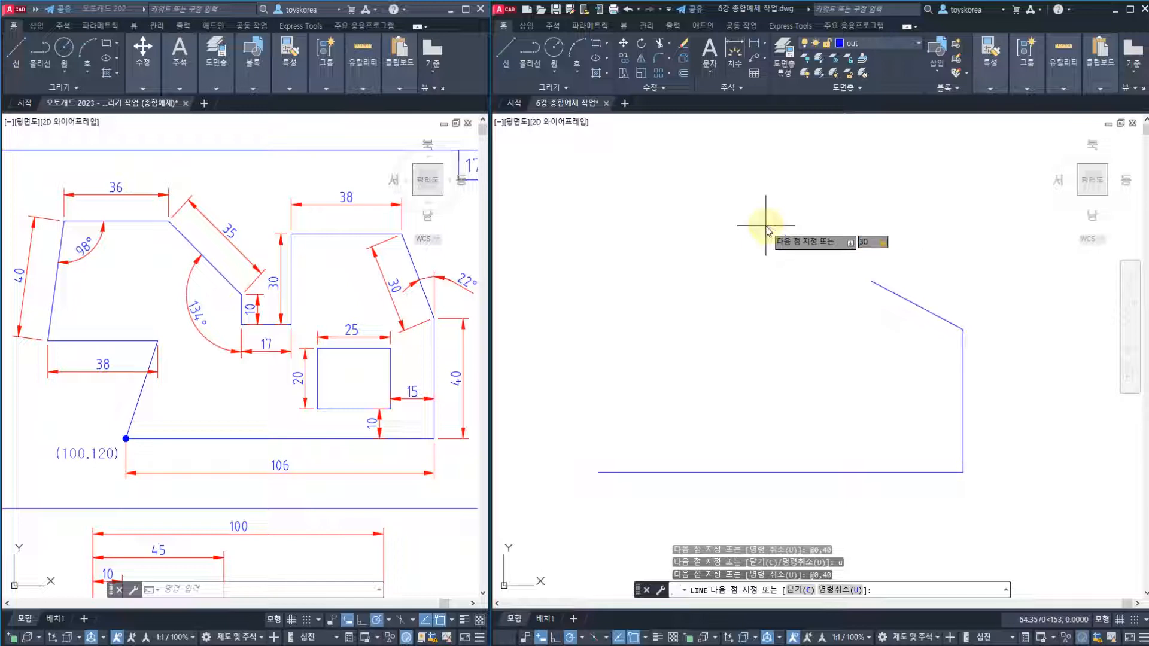
text(<112)
key(Return)
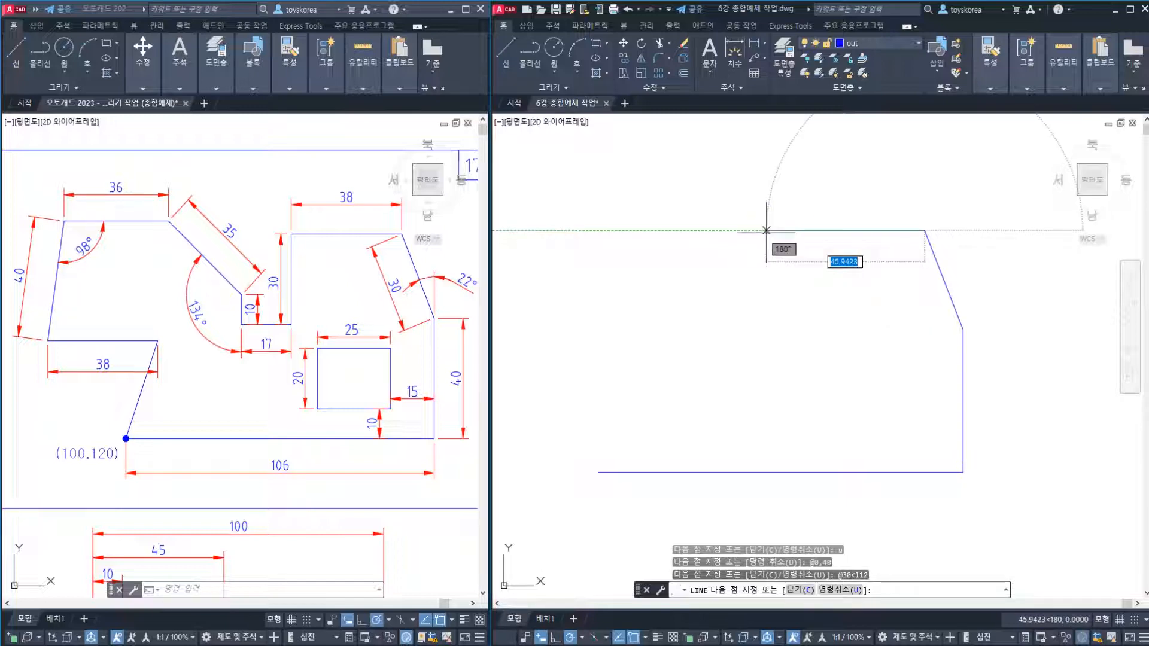
Draw the horizontal top edge to relative -38,0 and the vertical edge down from it to relative 0,-30
text(-3)
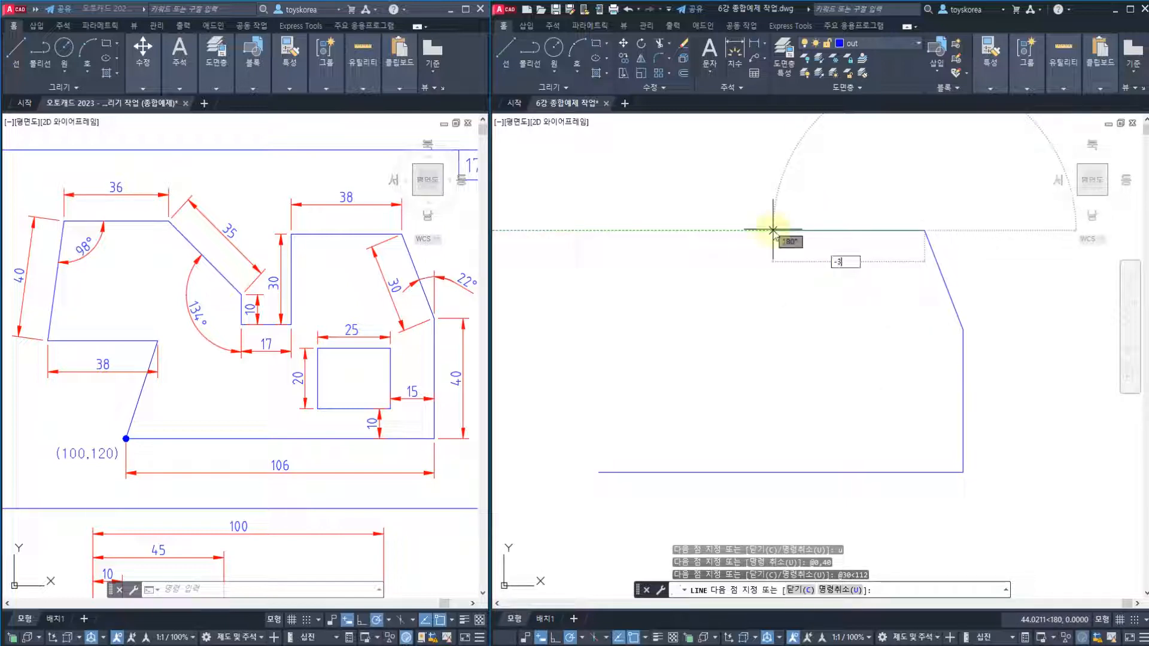
text(8,0)
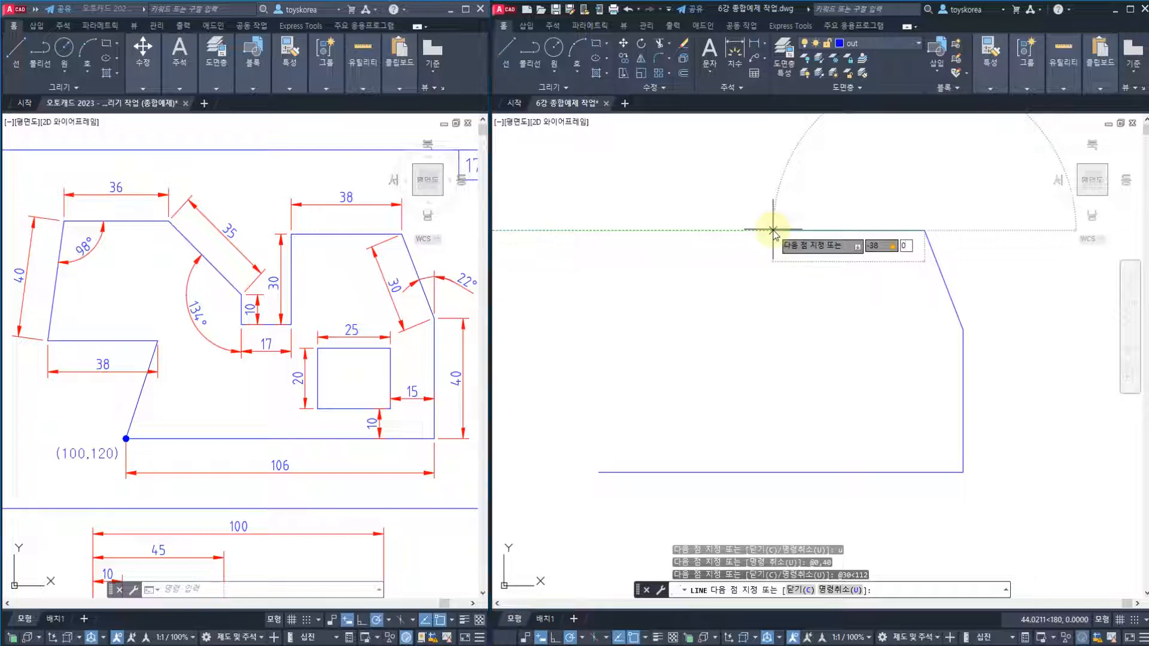
key(Return)
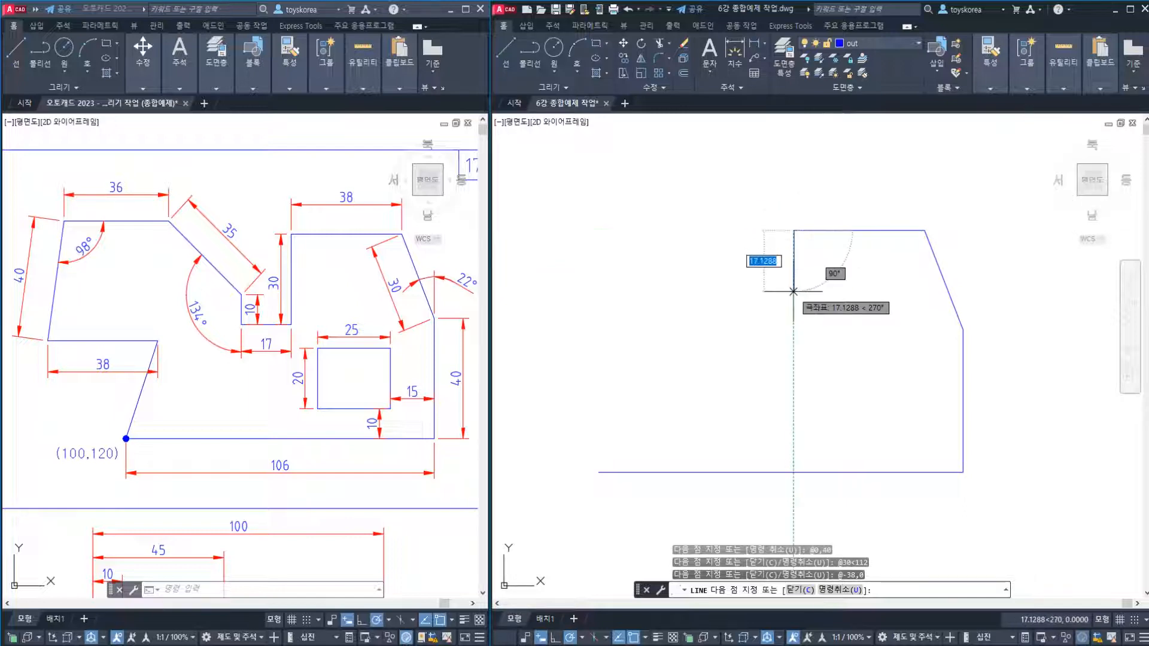
text(0,-30)
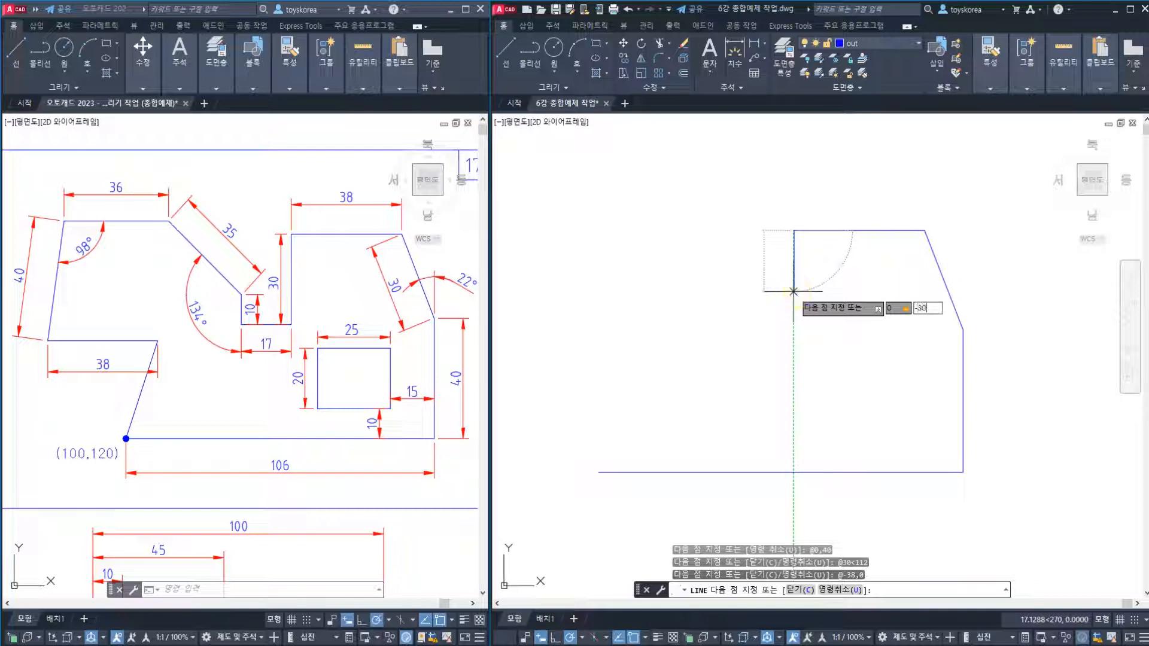
key(Return)
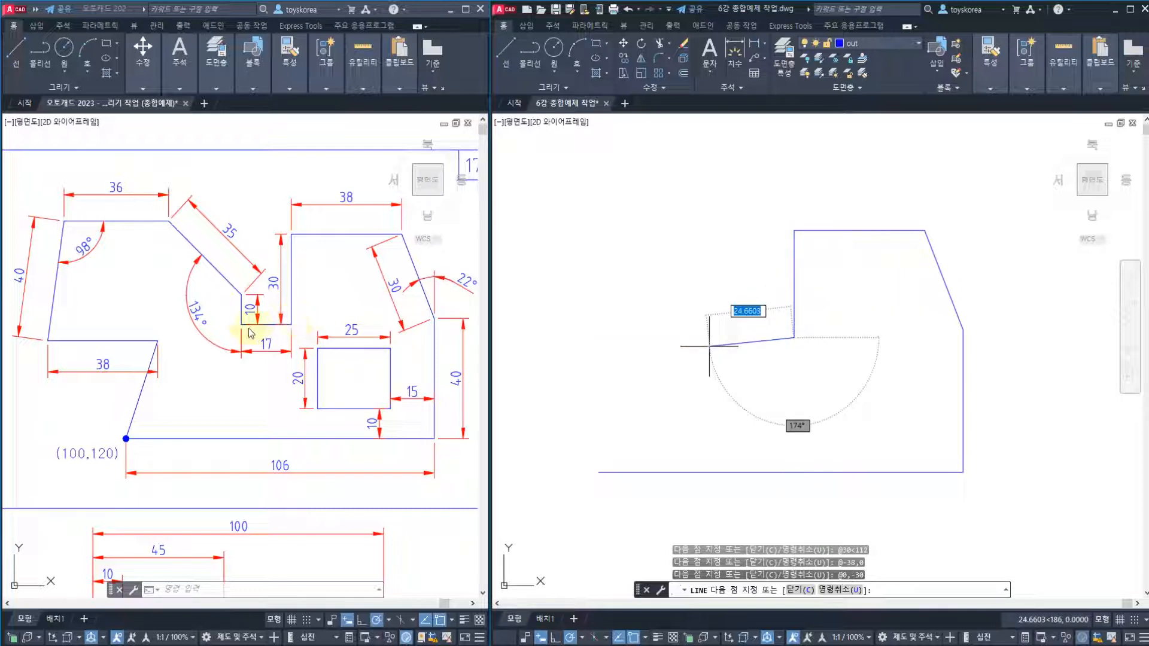
Draw the notch bottom to relative -17,0 and the short vertical edge 10 long at 90°
text(-17)
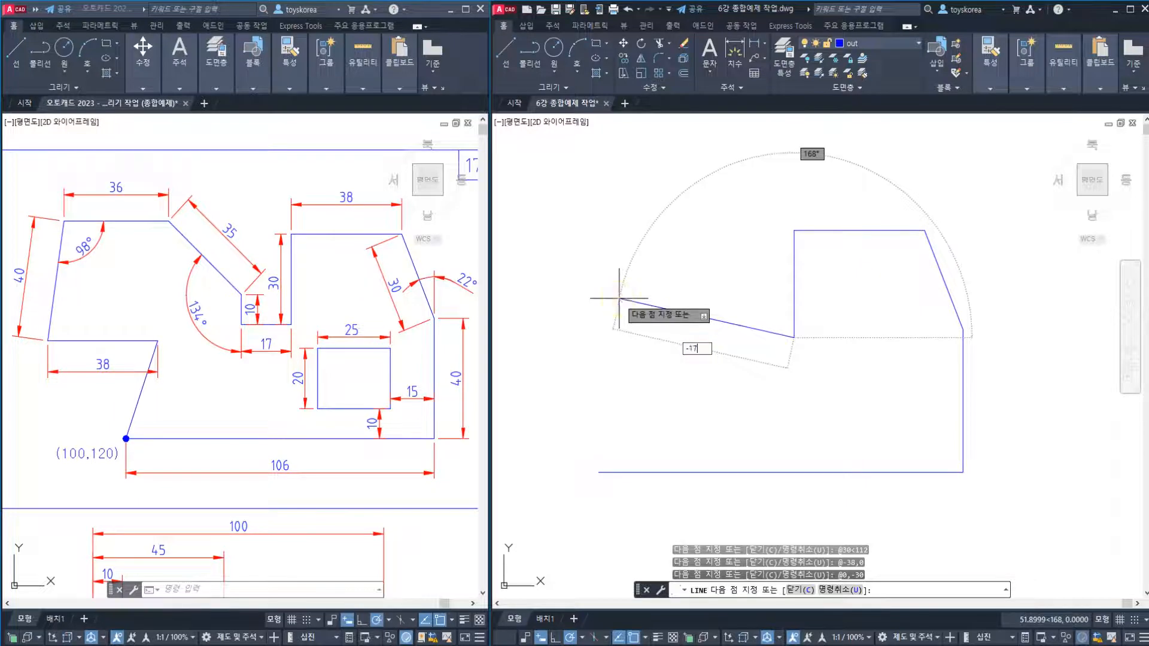
key(Tab)
text(0)
key(Return)
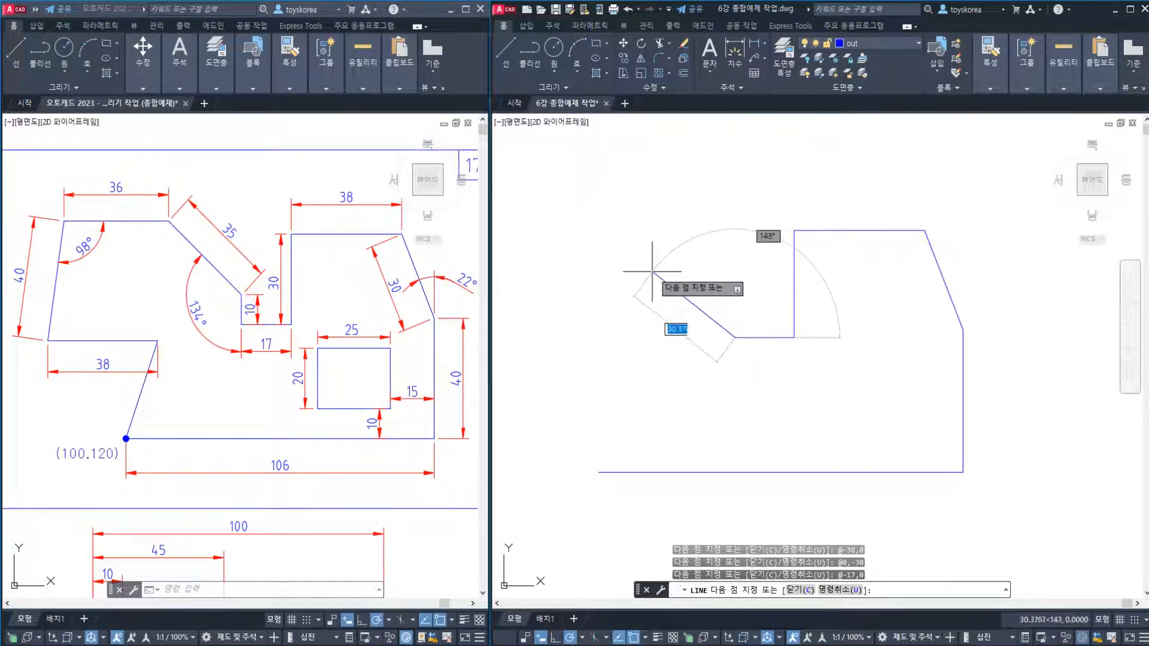
text(10)
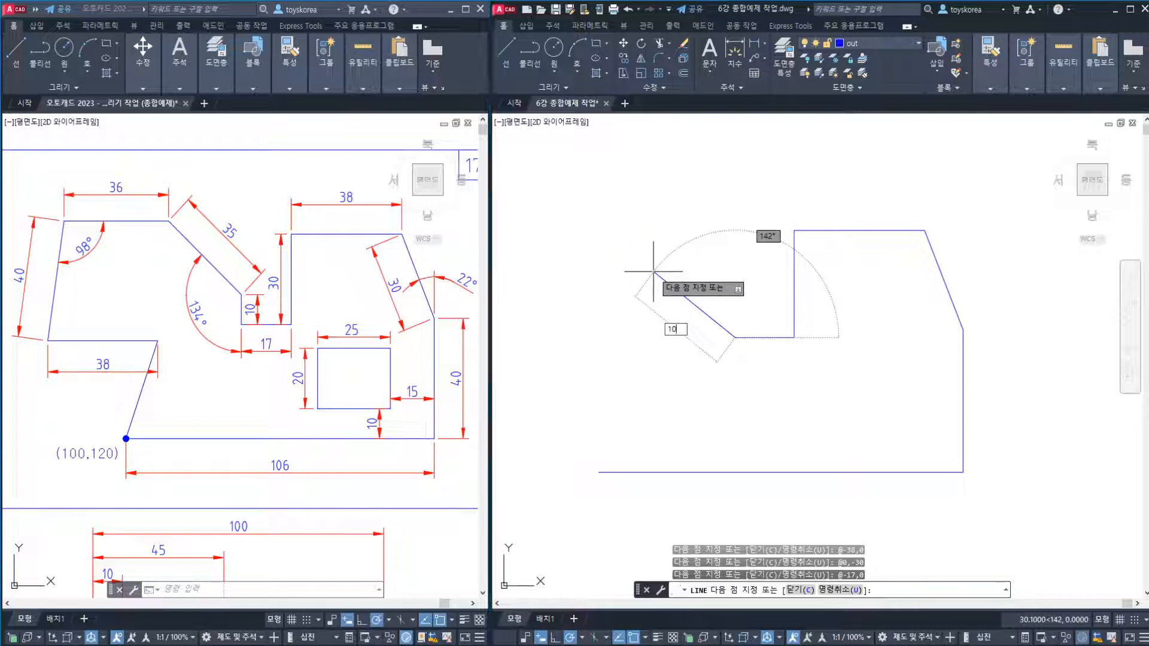
key(Tab)
text(90)
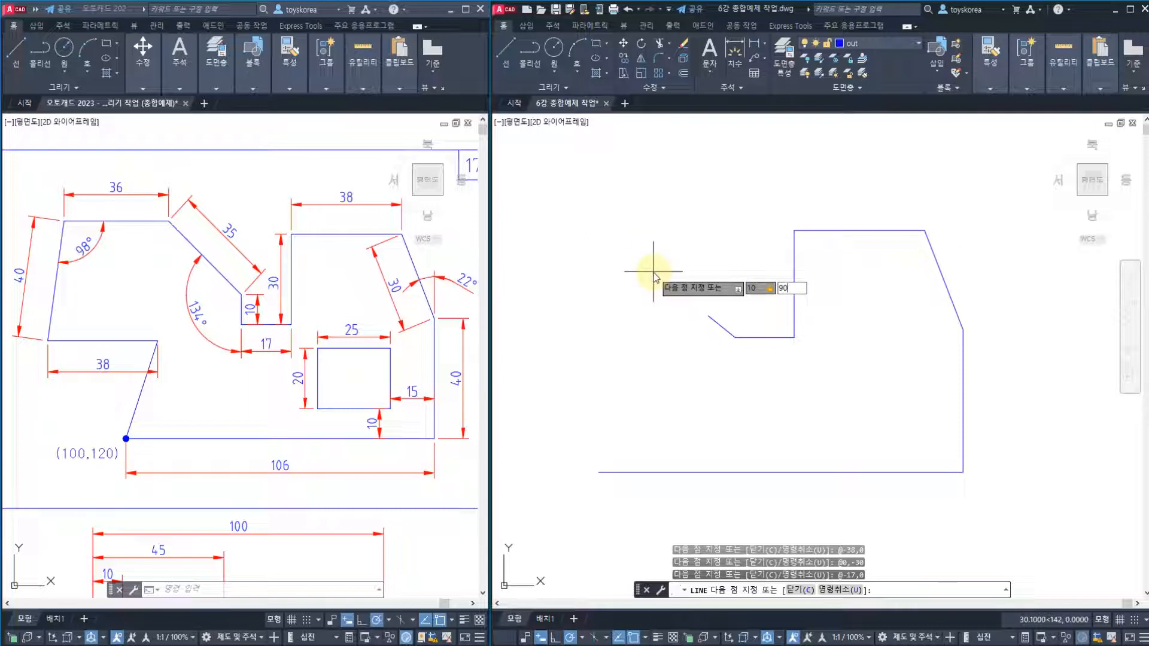
key(Return)
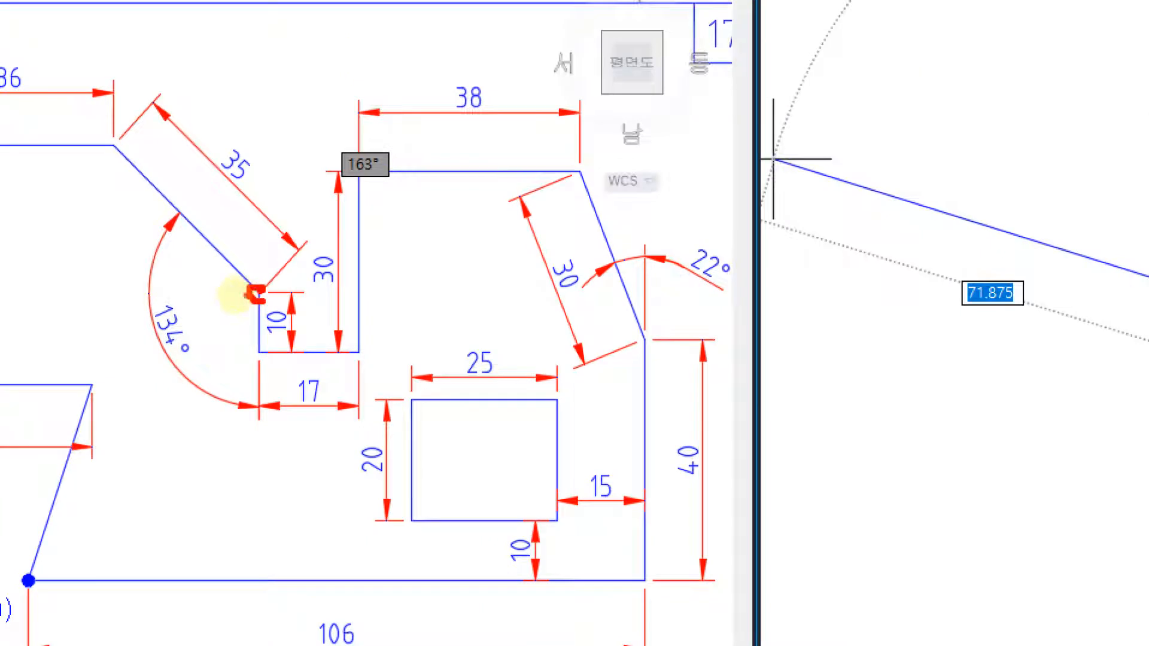
mouse_move(254, 293)
mouse_down()
mouse_move(203, 240)
mouse_move(167, 224)
mouse_move(256, 295)
mouse_move(313, 228)
mouse_move(242, 203)
mouse_move(274, 183)
mouse_move(263, 228)
mouse_up()
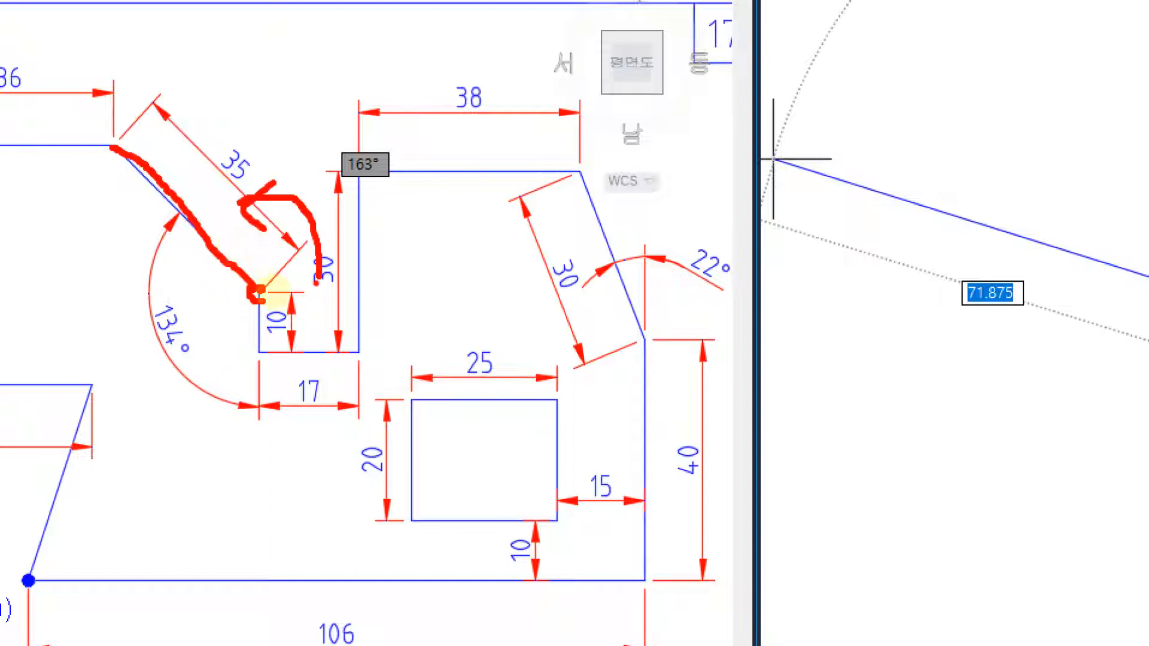
mouse_move(323, 288)
mouse_down()
mouse_move(242, 355)
mouse_move(195, 293)
mouse_up()
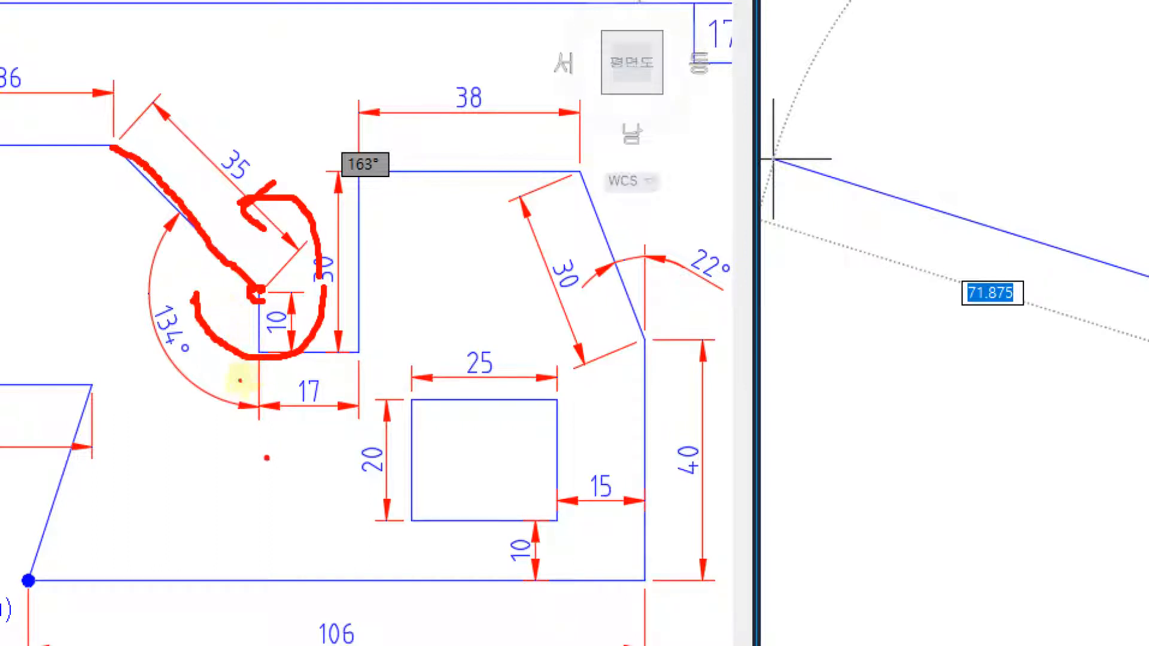
mouse_move(258, 466)
mouse_down()
mouse_move(250, 364)
mouse_move(286, 466)
mouse_up()
key(ctrl+z)
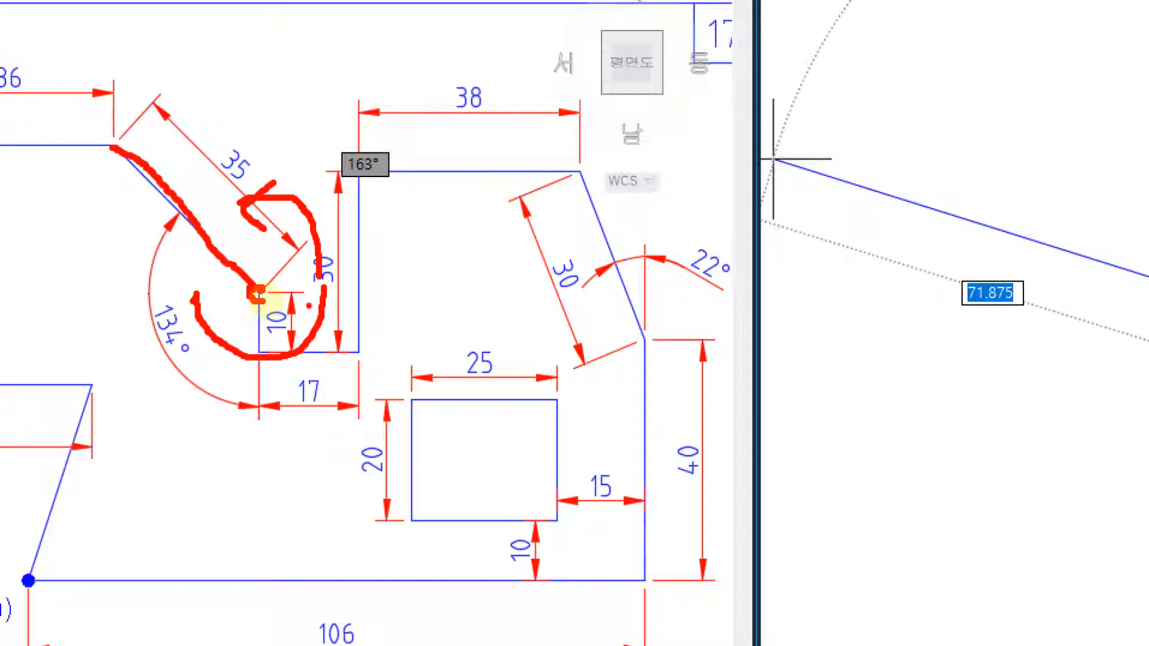
key(ctrl+z)
key(ctrl+z)
key(ctrl+z)
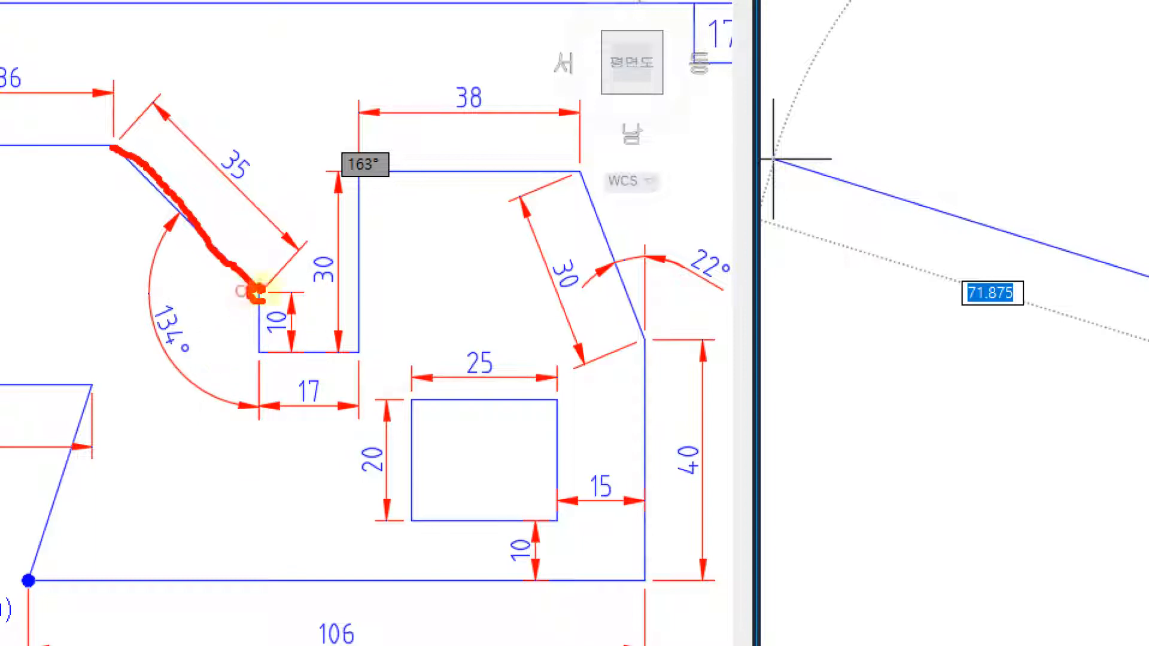
mouse_move(258, 286)
mouse_down()
mouse_move(442, 281)
mouse_move(281, 382)
mouse_move(182, 264)
mouse_move(189, 232)
mouse_move(175, 241)
mouse_move(223, 269)
mouse_up()
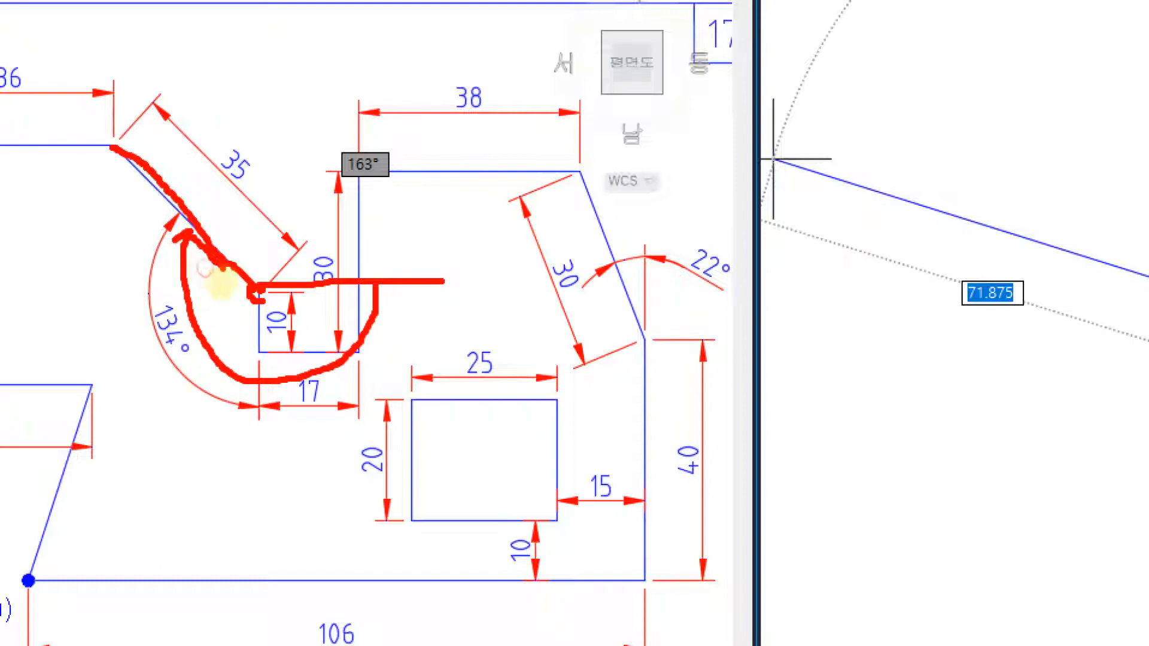
drag(154, 501, 219, 506)
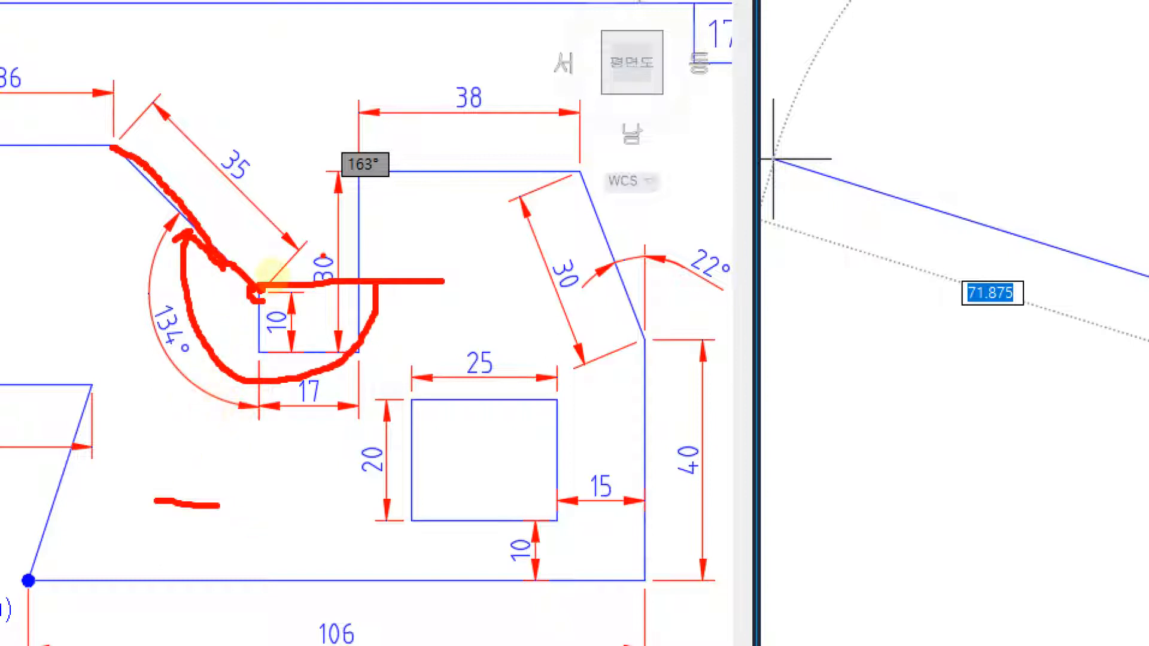
drag(295, 291, 262, 323)
drag(295, 477, 278, 541)
mouse_move(350, 488)
mouse_down()
mouse_move(333, 521)
mouse_move(352, 489)
mouse_move(454, 496)
mouse_up()
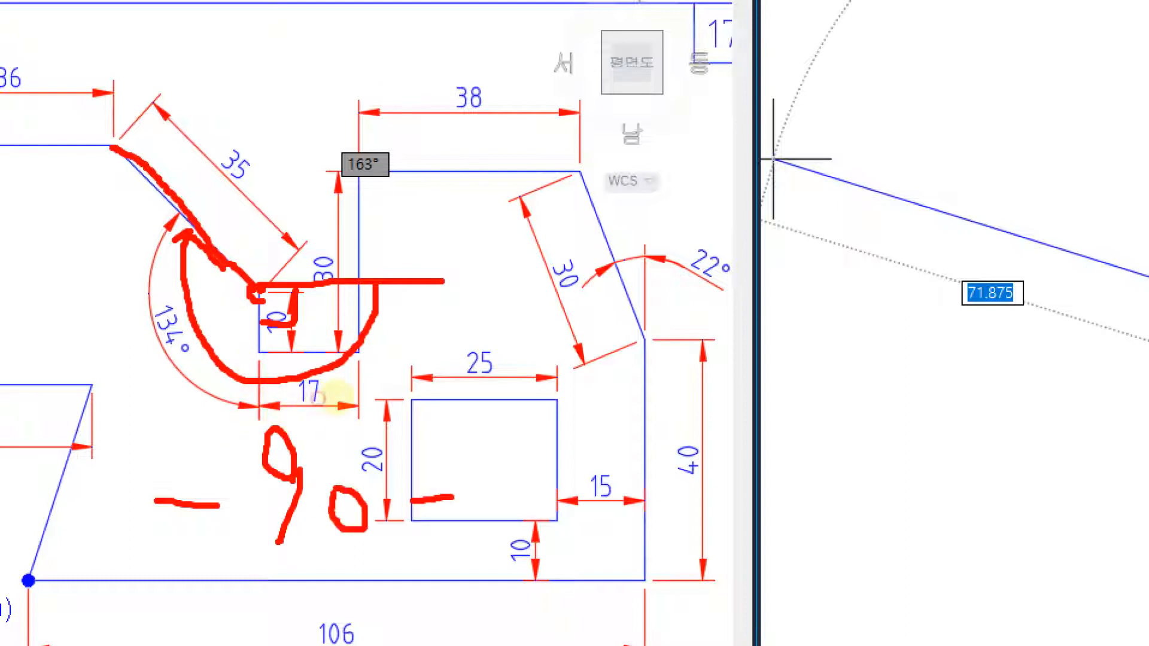
drag(470, 443, 471, 546)
mouse_move(503, 469)
mouse_down()
mouse_move(530, 479)
mouse_move(509, 532)
mouse_up()
drag(578, 460, 613, 519)
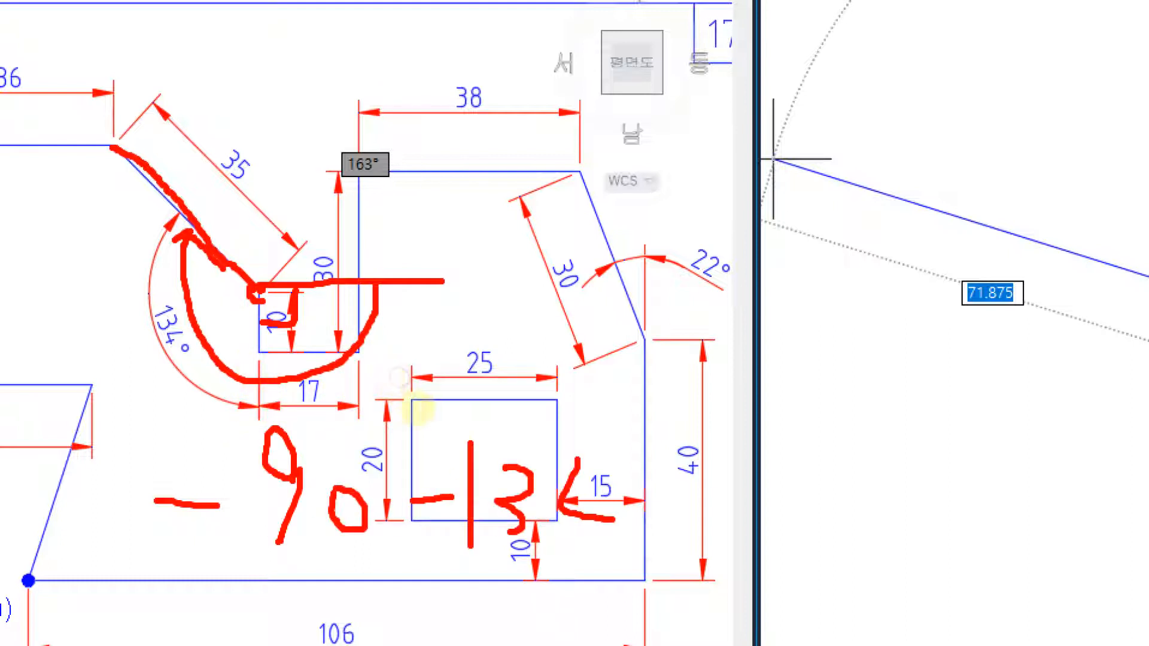
drag(613, 470, 580, 549)
mouse_move(513, 361)
mouse_down()
mouse_move(480, 362)
mouse_move(548, 362)
mouse_up()
drag(545, 335, 598, 398)
drag(608, 338, 688, 389)
drag(650, 311, 706, 398)
mouse_move(683, 323)
mouse_down()
mouse_move(651, 448)
mouse_move(406, 367)
mouse_move(748, 344)
mouse_move(682, 433)
mouse_up()
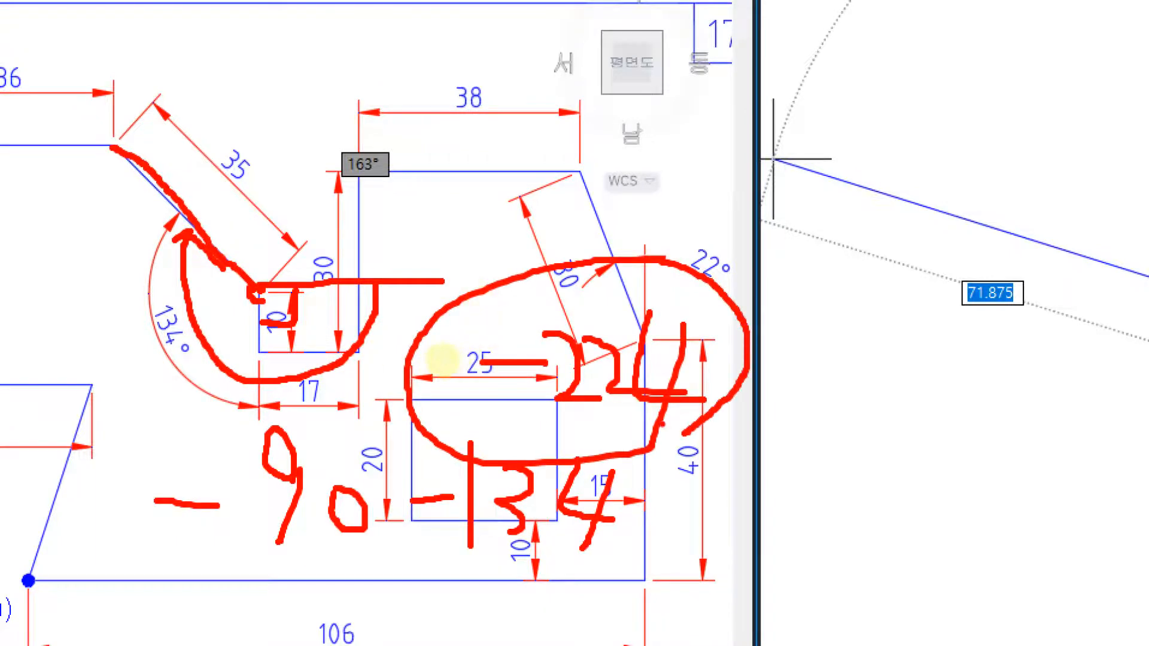
key(Escape)
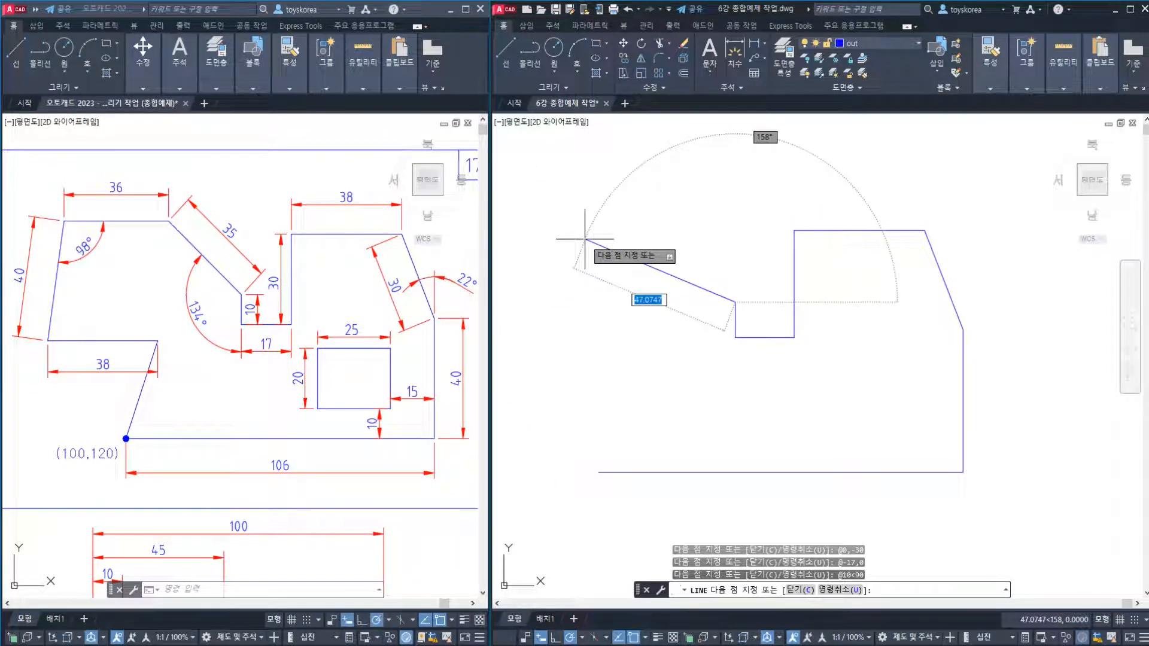
Draw the slanted edge 35 long at -224° and the horizontal top edge from its end to relative -36,0
text(35)
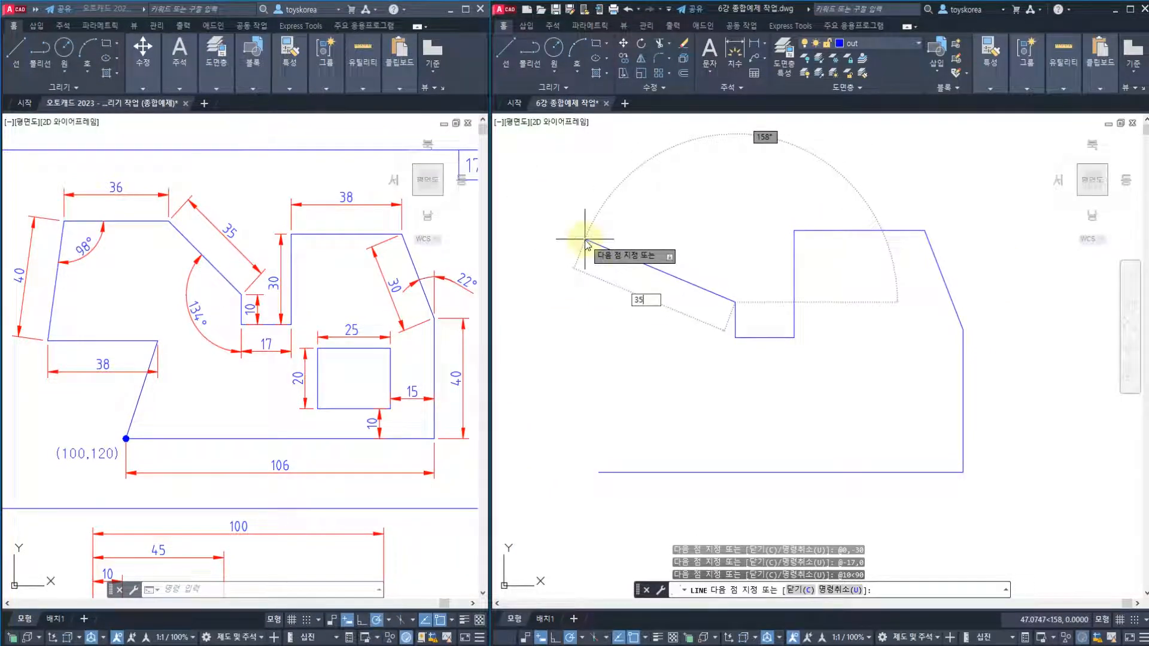
key(Tab)
text(-22)
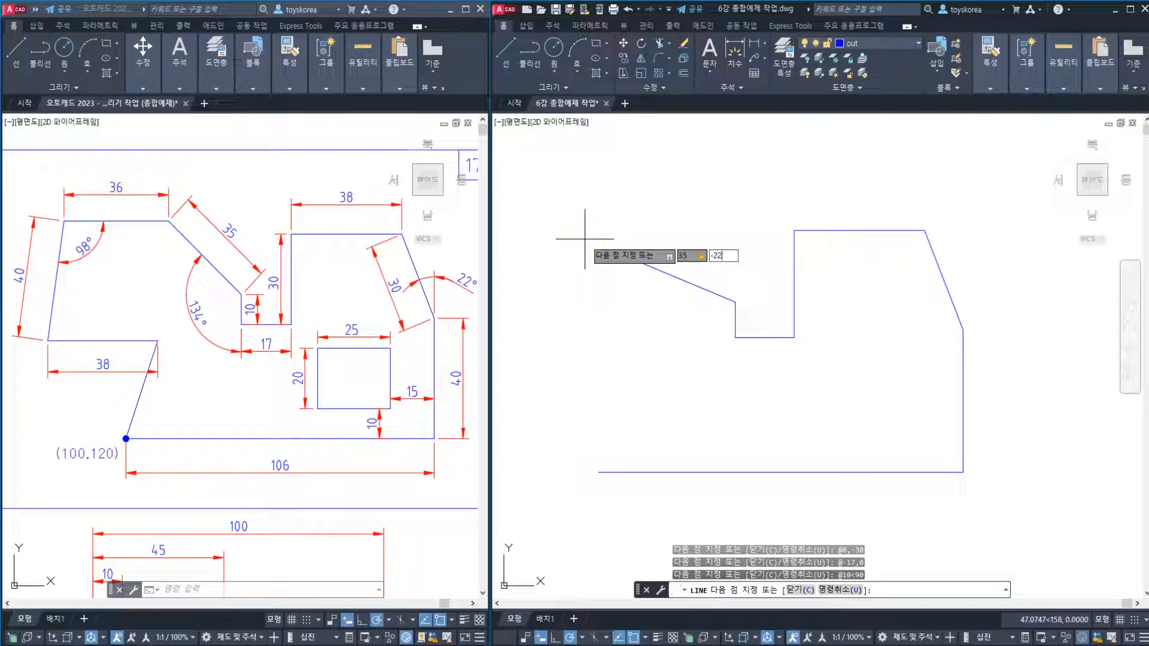
key(Return)
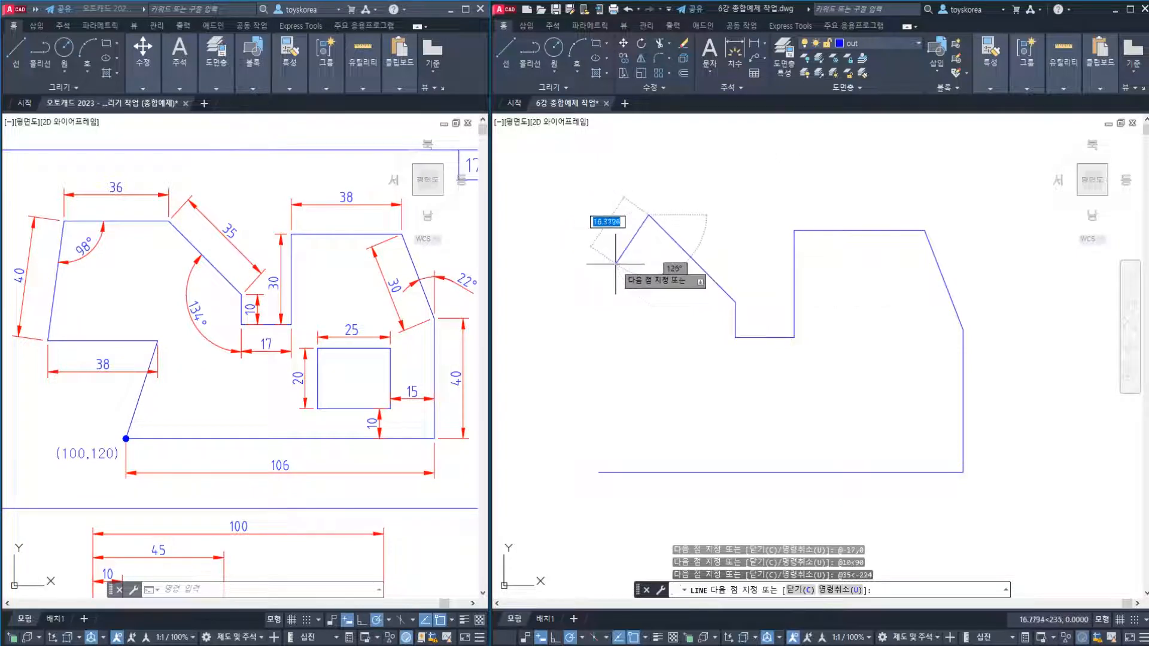
middle_drag(615, 264, 709, 313)
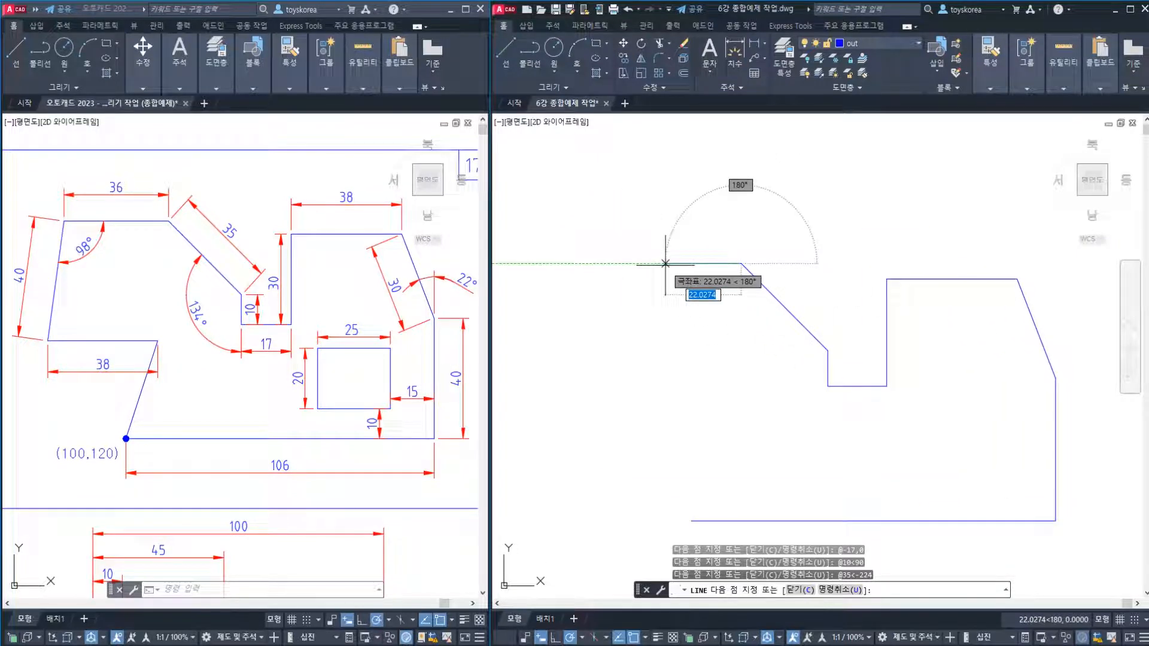
text(-36,0)
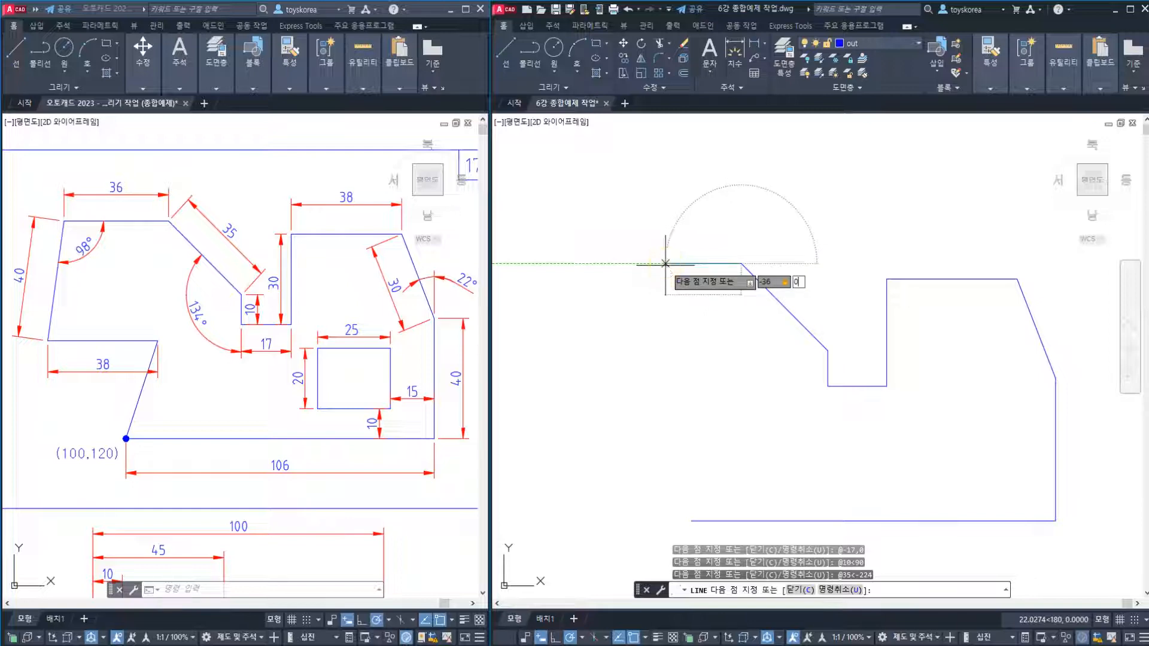
key(Return)
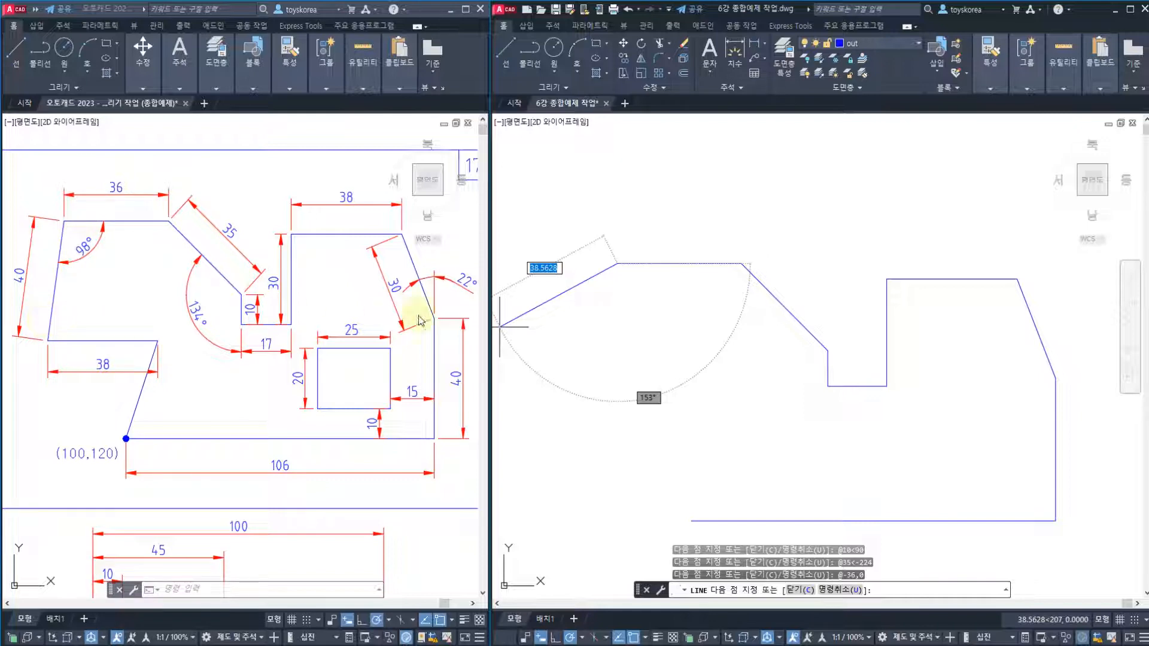
Draw the slanted left edge 40 long at -98° and the horizontal edge 38 long at 0° from its lower end
text(40)
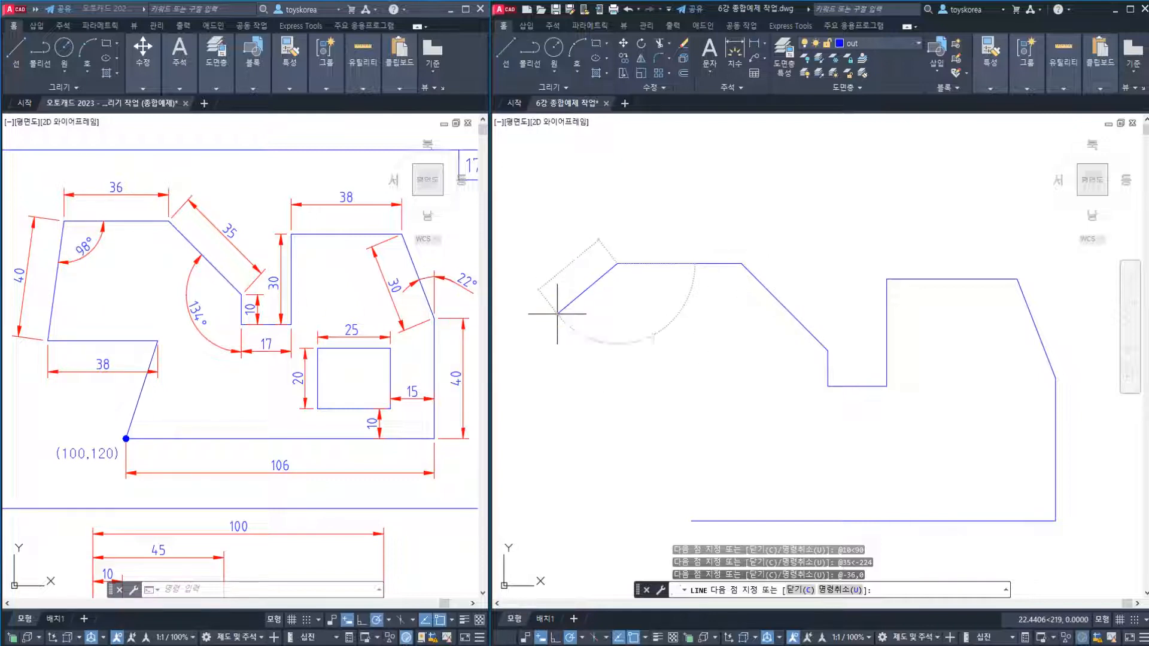
key(Tab)
text(-98)
key(Return)
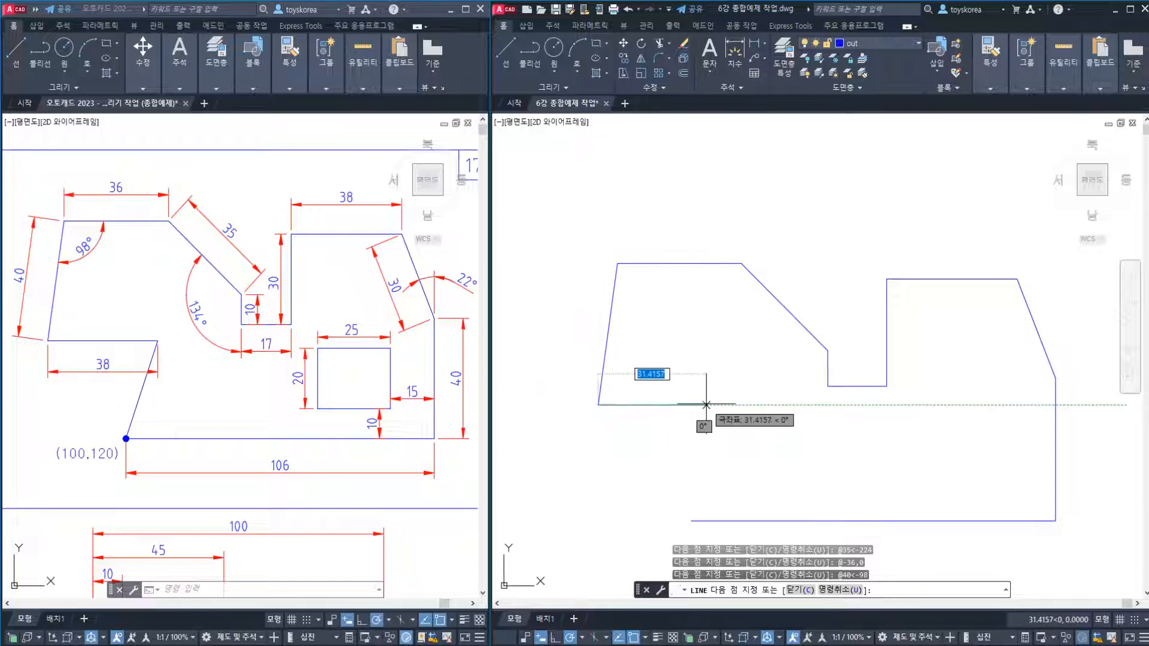
text(38)
key(Tab)
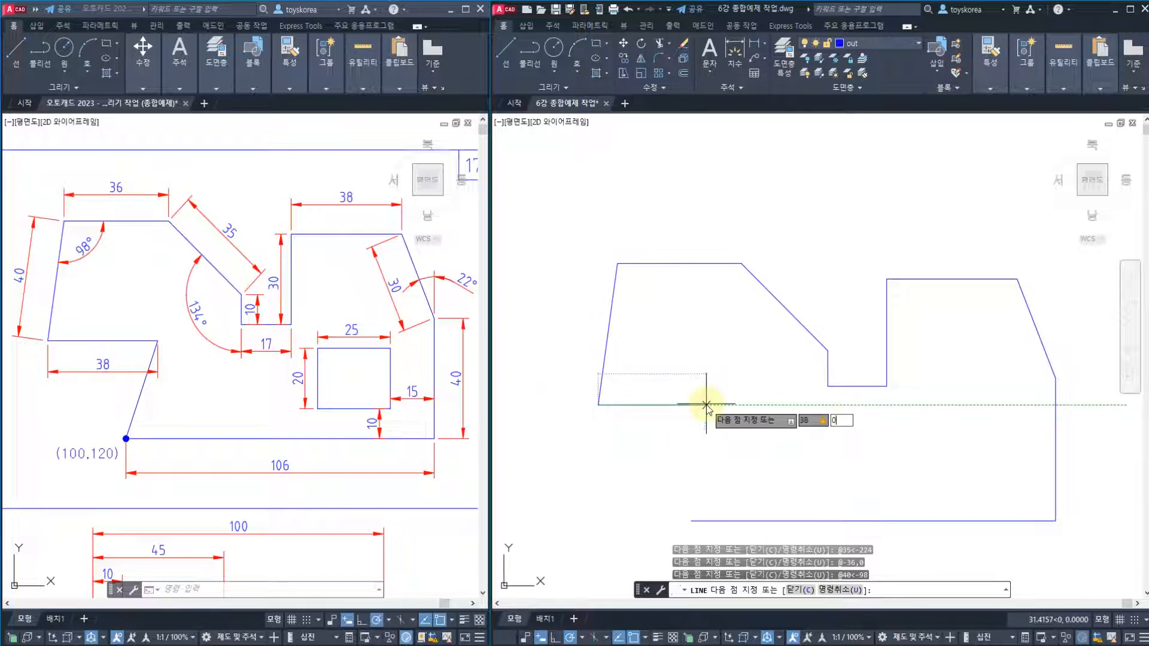
key(Return)
Close the outline with a slanted line back to the base line's start point and end the LINE command
middle_drag(706, 405, 706, 350)
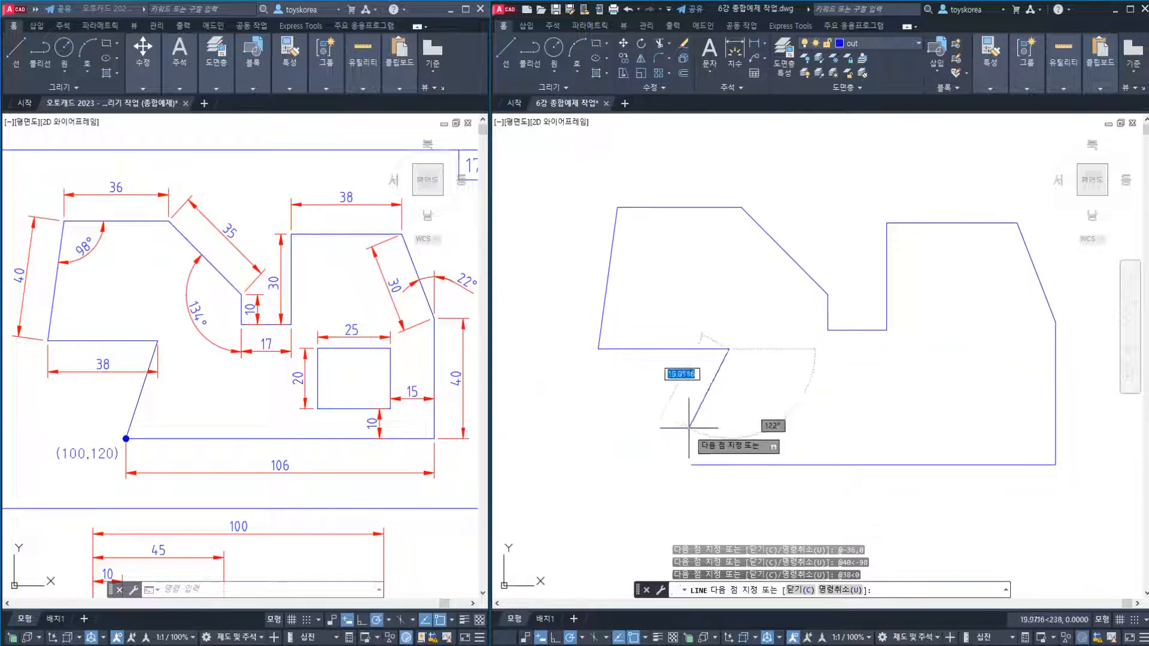
key(Escape)
key(Escape)
key(Escape)
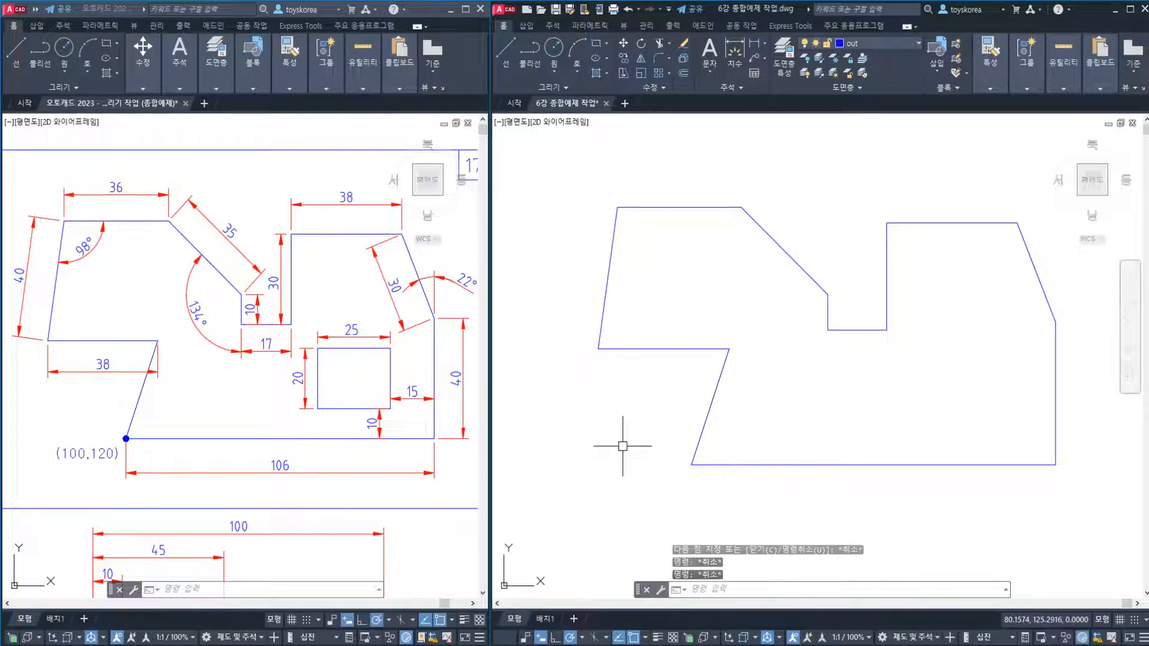
middle_drag(656, 403, 642, 391)
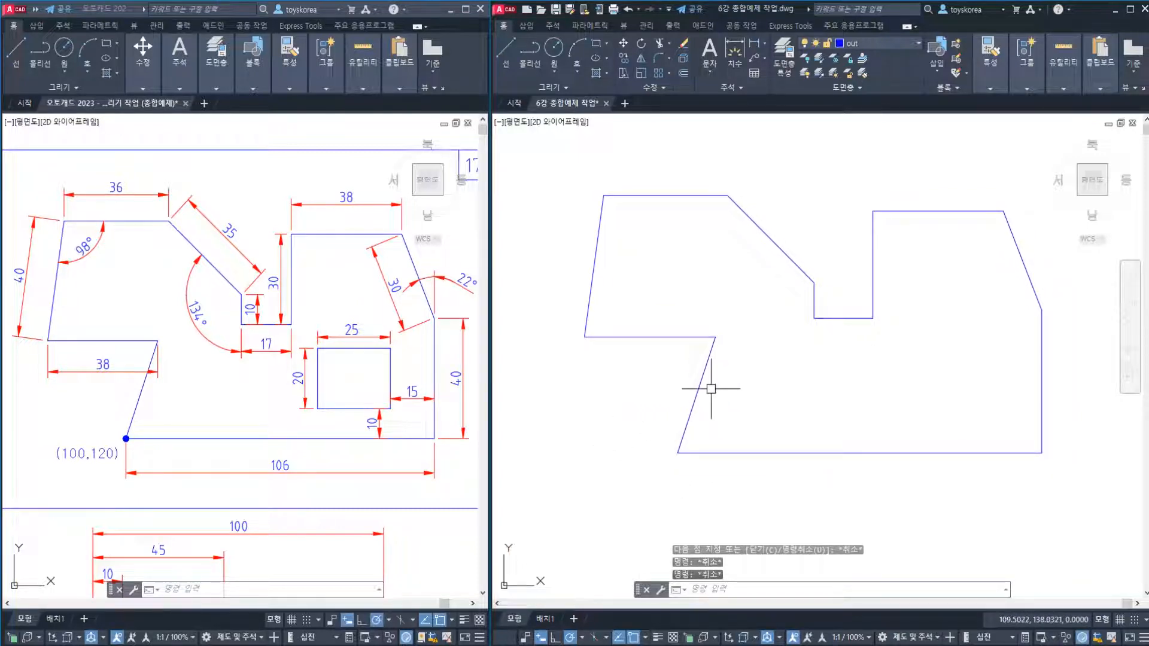
mouse_move(757, 384)
middle_down()
mouse_move(711, 370)
mouse_move(742, 369)
mouse_move(728, 371)
middle_up()
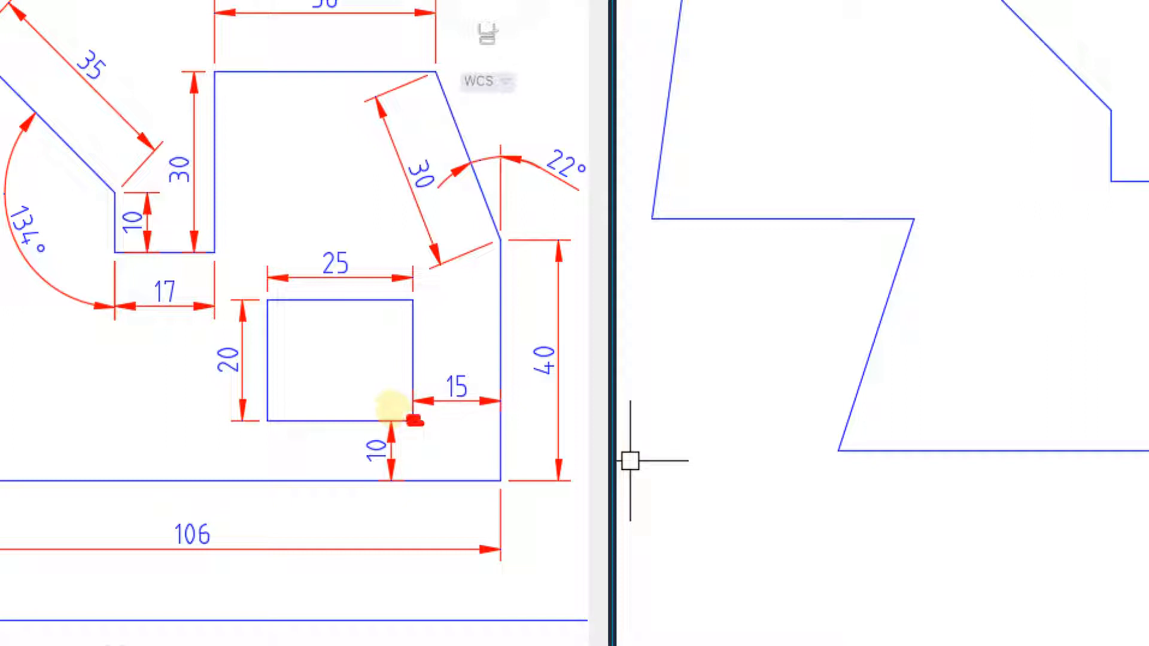
mouse_move(475, 414)
mouse_down()
mouse_move(458, 412)
mouse_move(426, 368)
mouse_move(483, 404)
mouse_up()
mouse_move(393, 488)
mouse_down()
mouse_move(348, 436)
mouse_move(402, 449)
mouse_move(392, 481)
mouse_up()
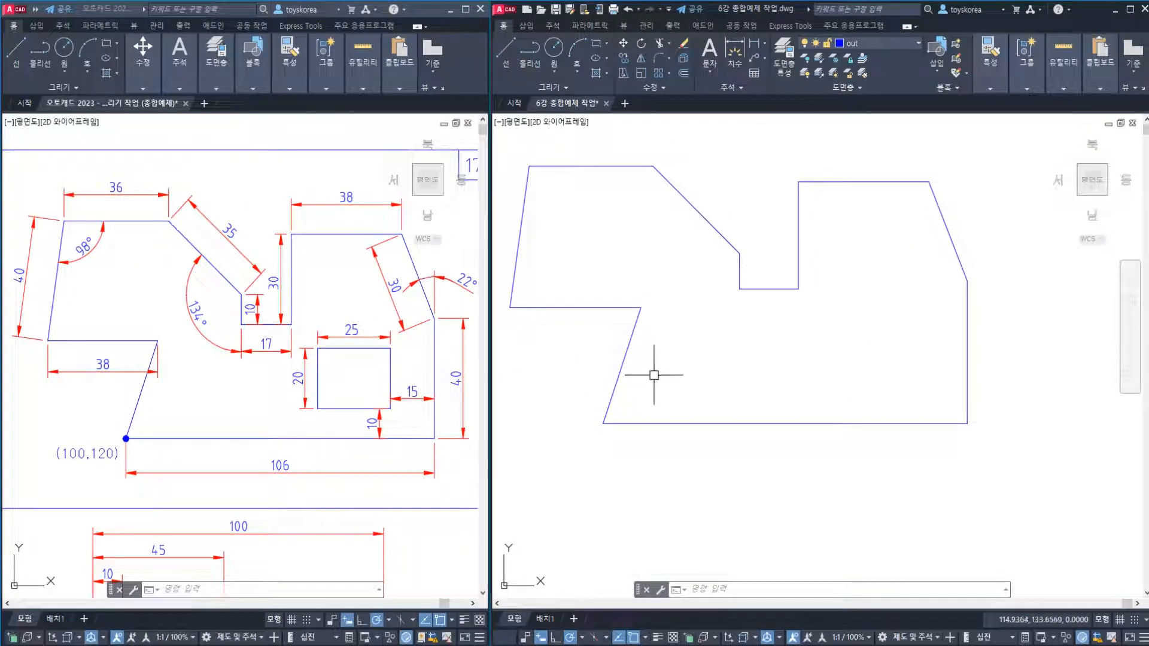
click(751, 367)
key(Escape)
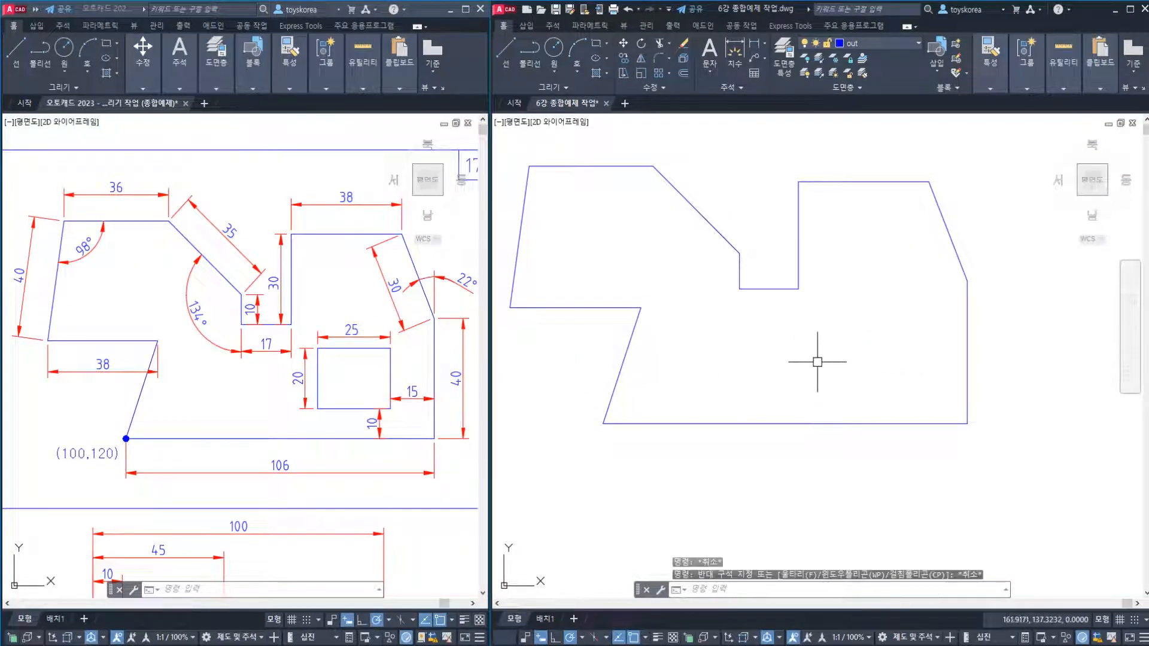
middle_drag(818, 362, 778, 356)
key(Escape)
key(Escape)
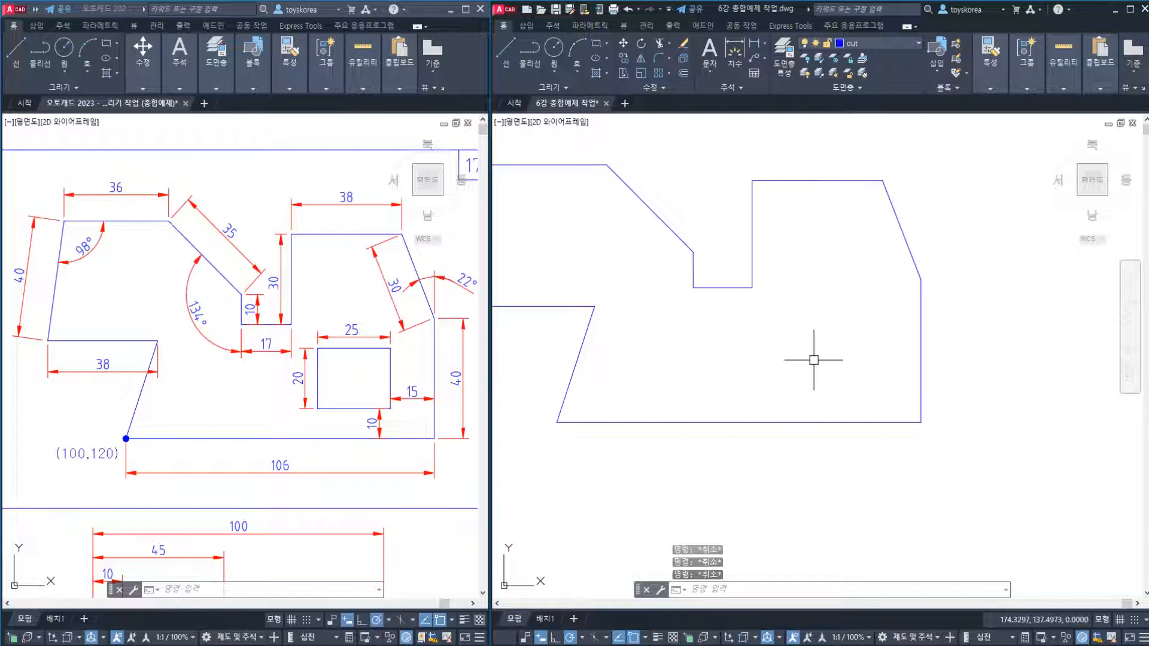
Start the LINE command and calculate the inner rectangle's lower-right X coordinate in Calculator as 100 + 106 - 15
middle_drag(811, 360, 825, 359)
text(l)
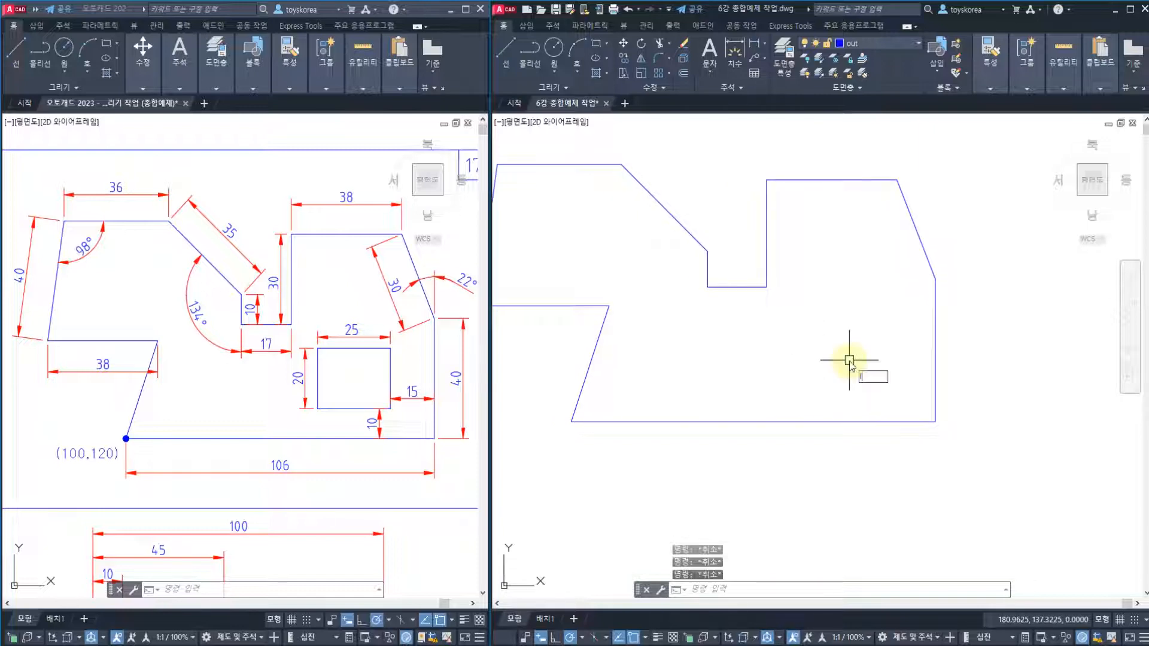
key(Return)
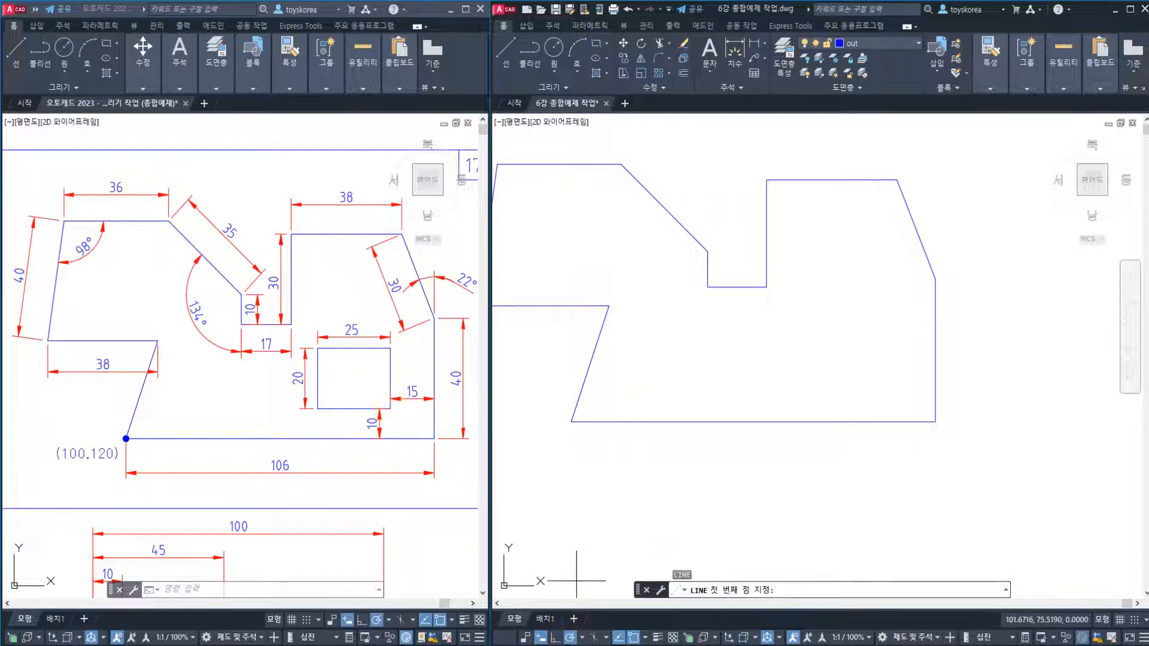
click(567, 633)
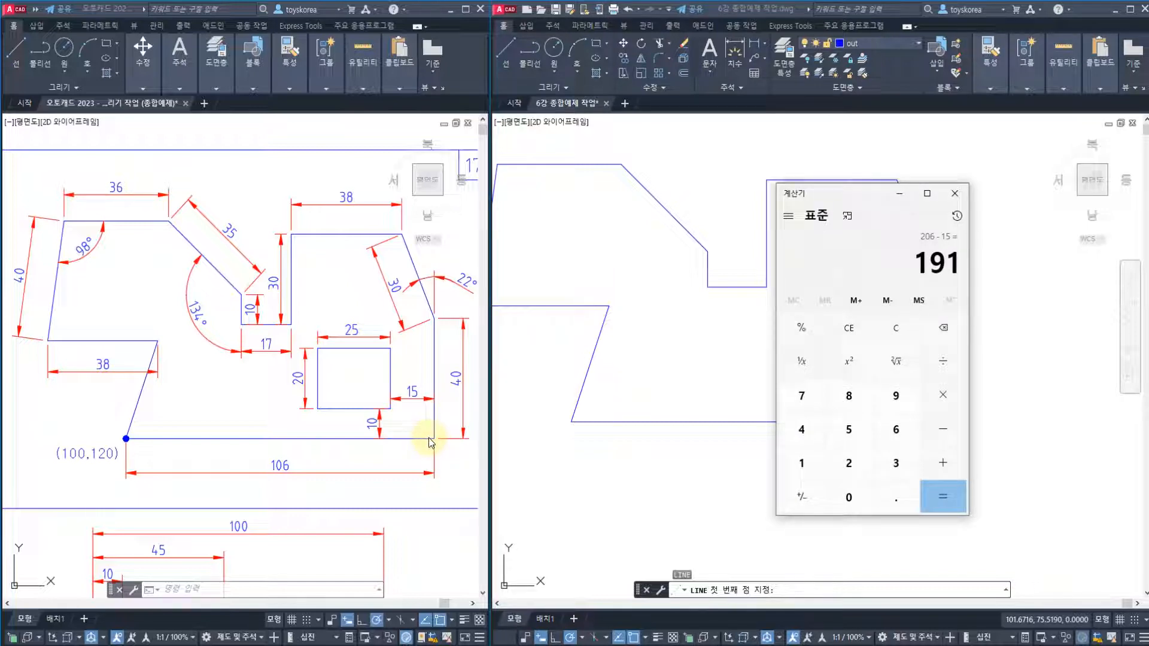
text(100 + 1)
text(06)
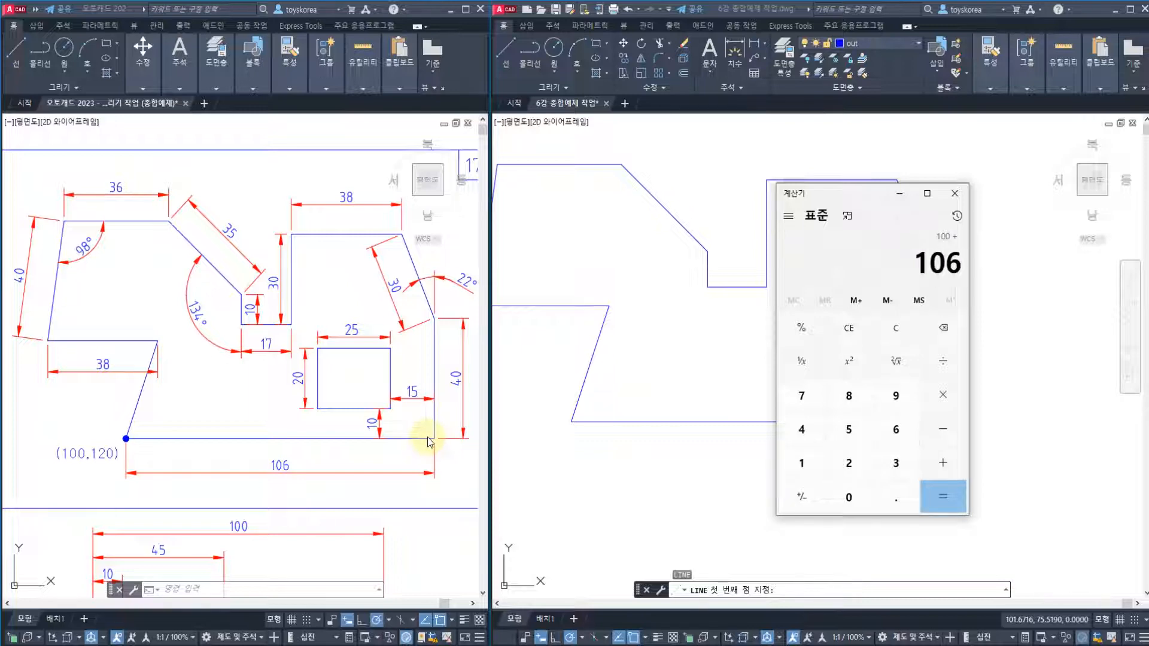
key(Return)
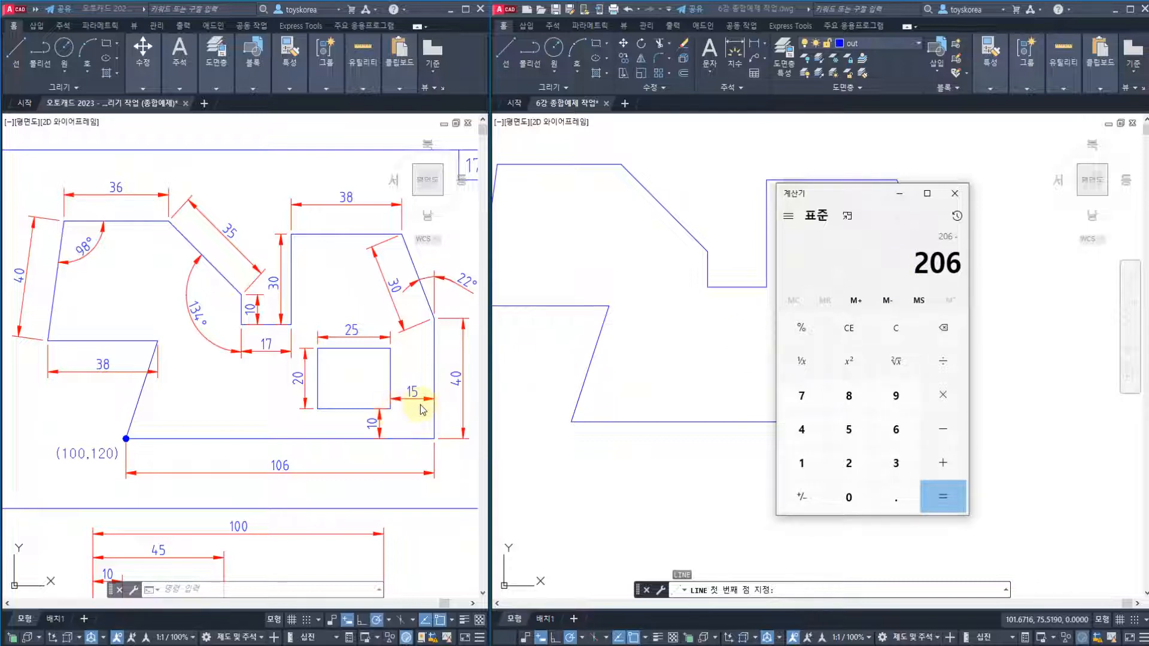
text(15)
key(Return)
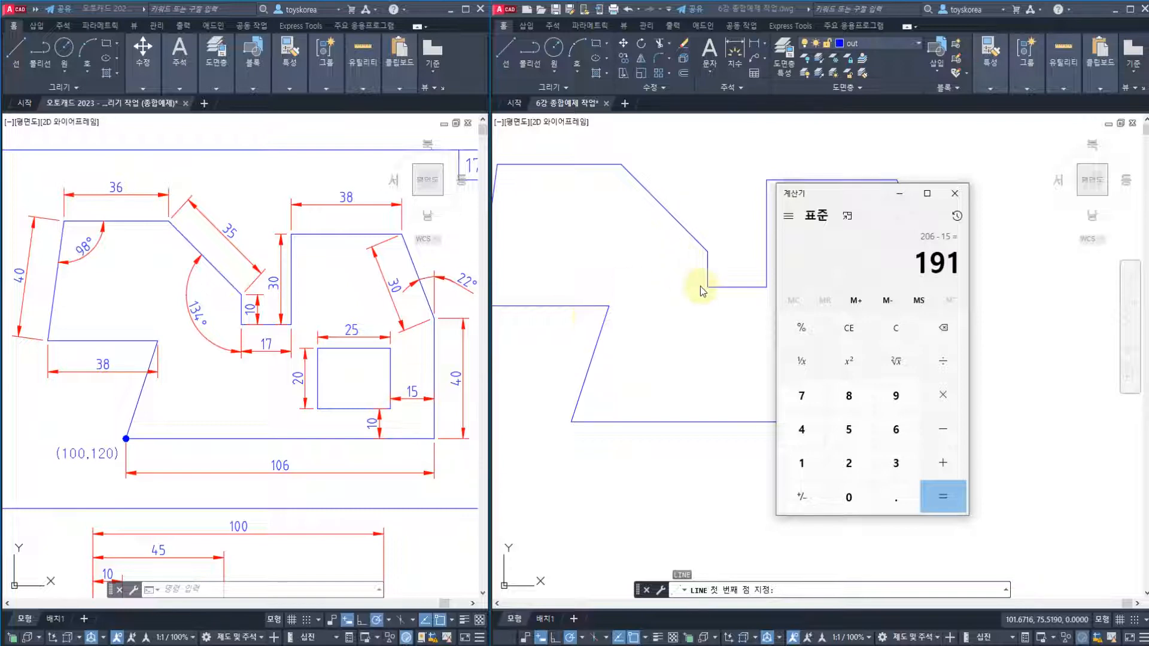
Return to AutoCAD and place the line's first point at the absolute coordinates 191,130
click(688, 308)
text(1)
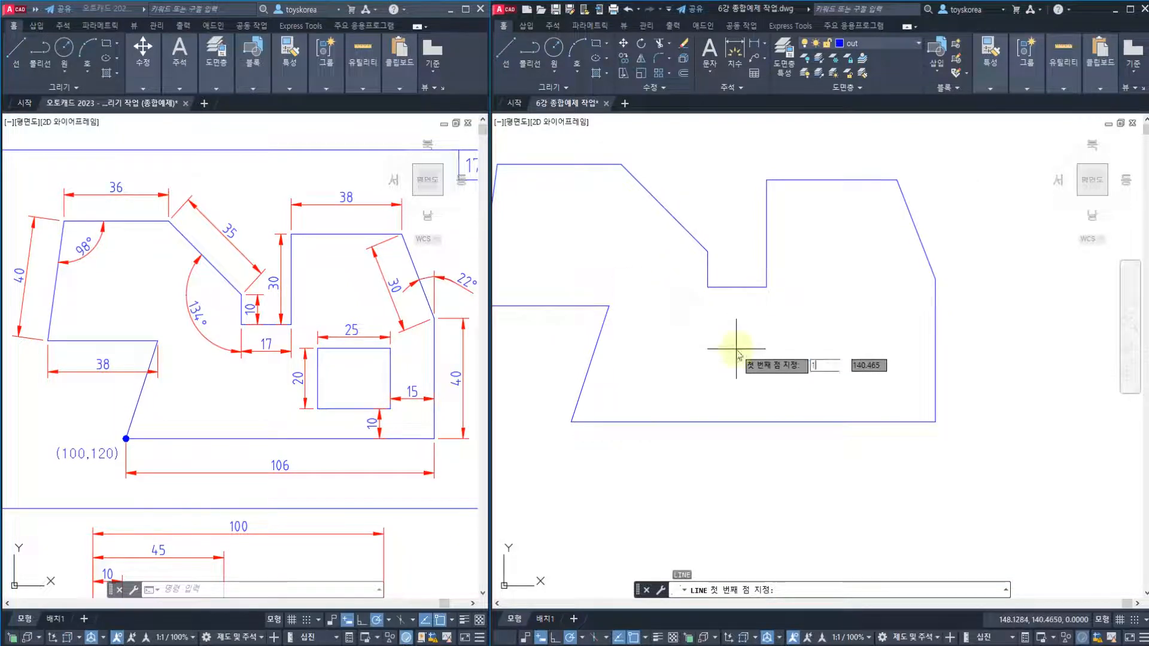
text(91)
key(Tab)
text(130)
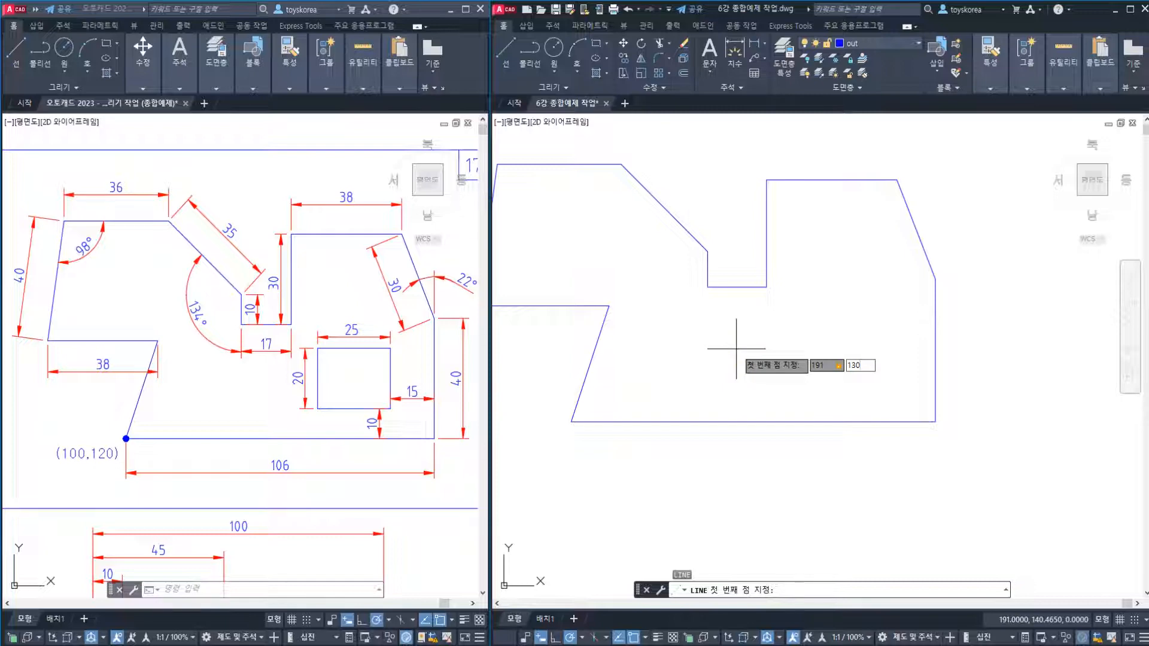
key(Return)
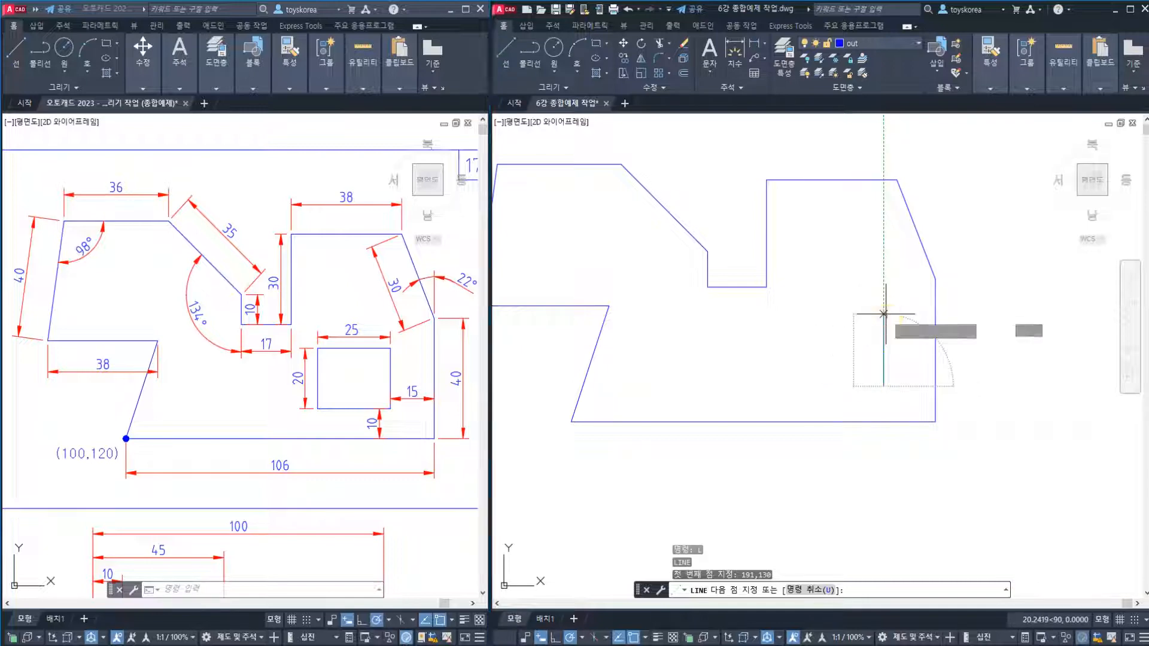
Draw the inner rectangle's right edge 20 long at 90° and its top edge 25 long at 180°
key(Return)
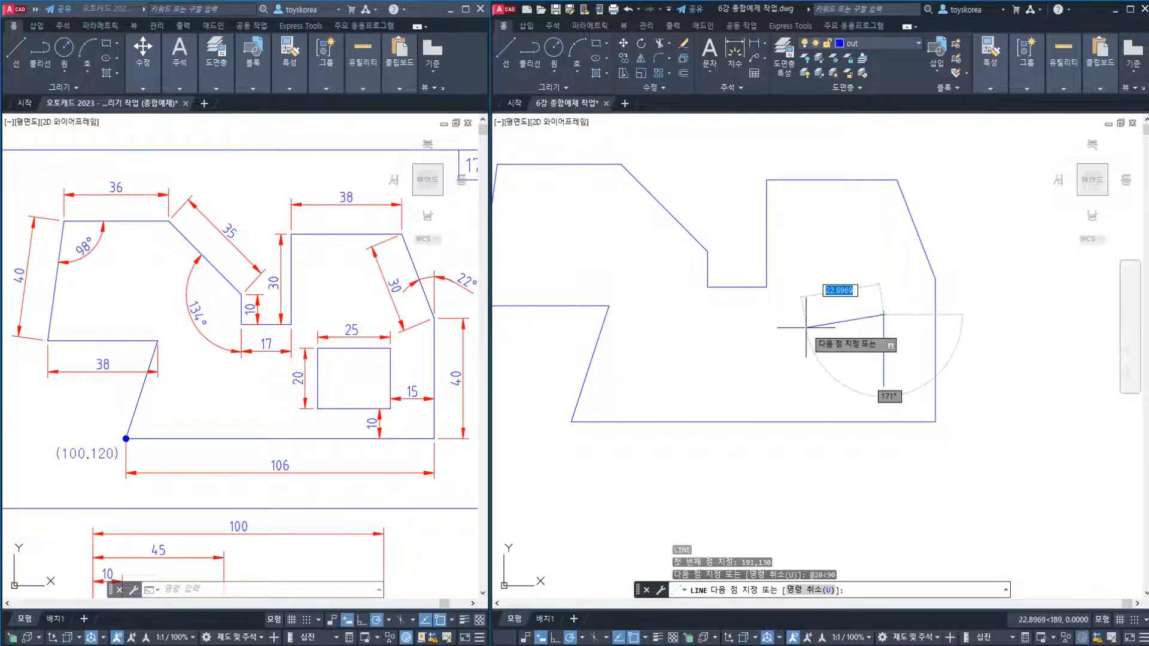
key(Tab)
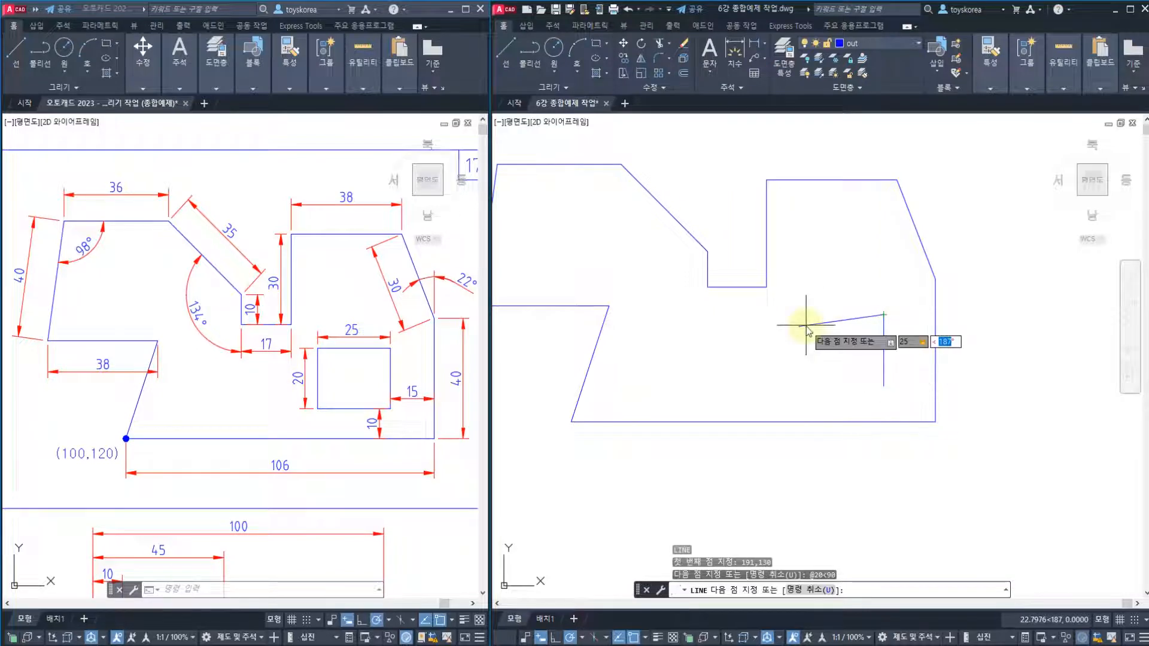
text(180)
key(Return)
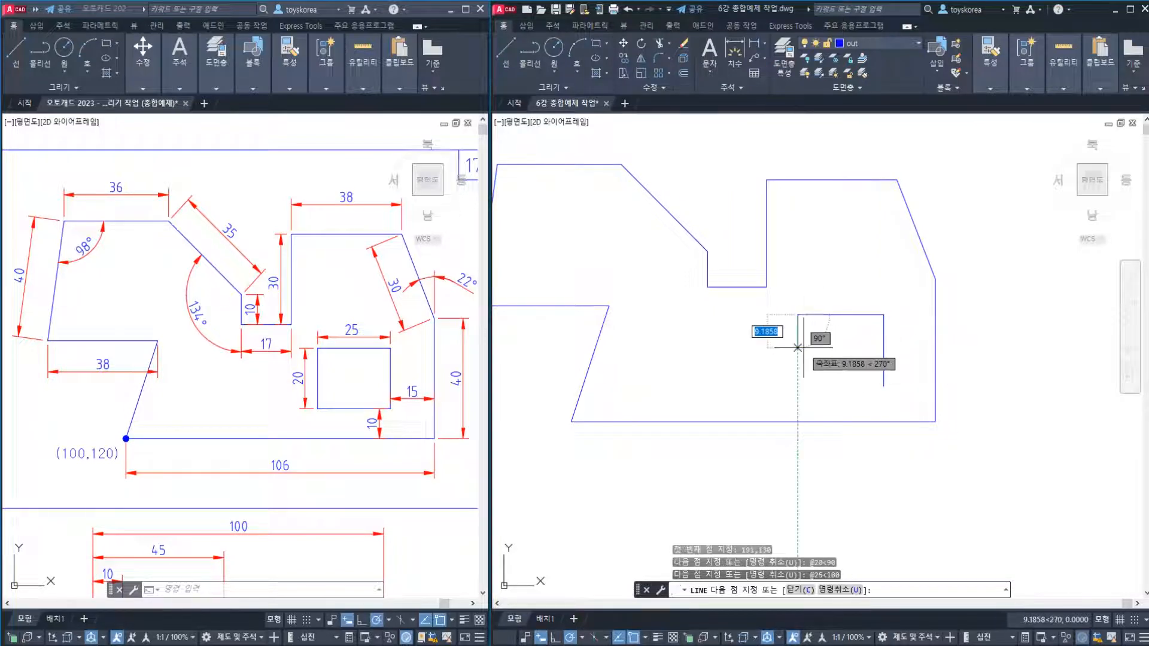
Draw the inner rectangle's left edge 20 long at -90°, close its bottom edge to the start point, and end the LINE command
text(20)
key(Tab)
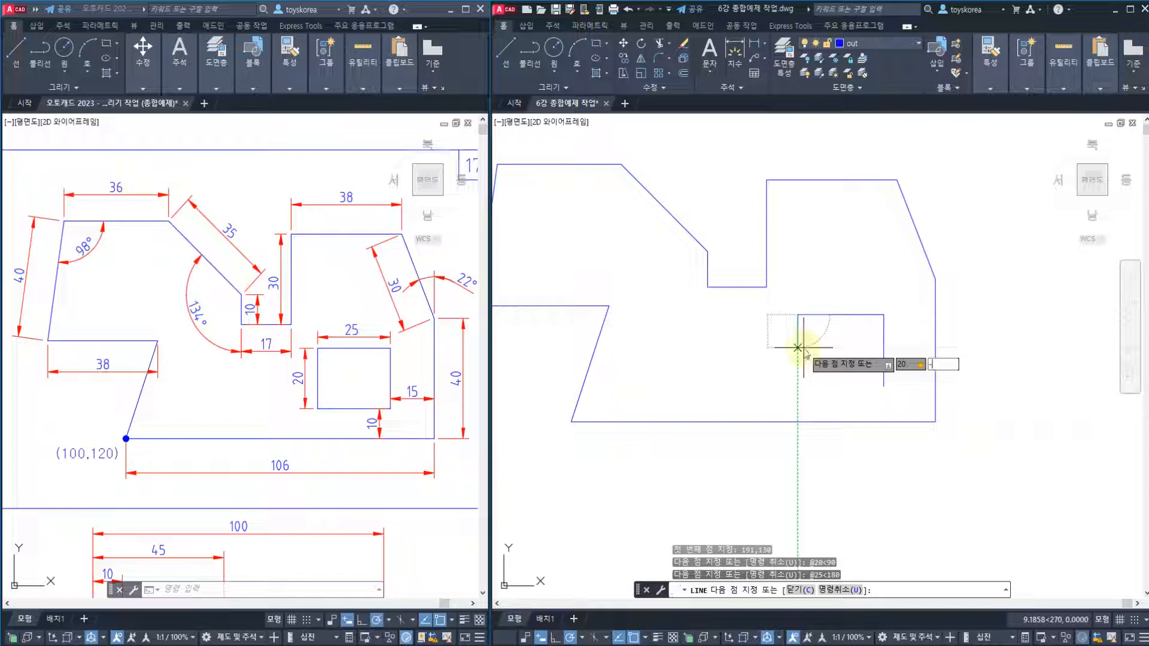
key(Return)
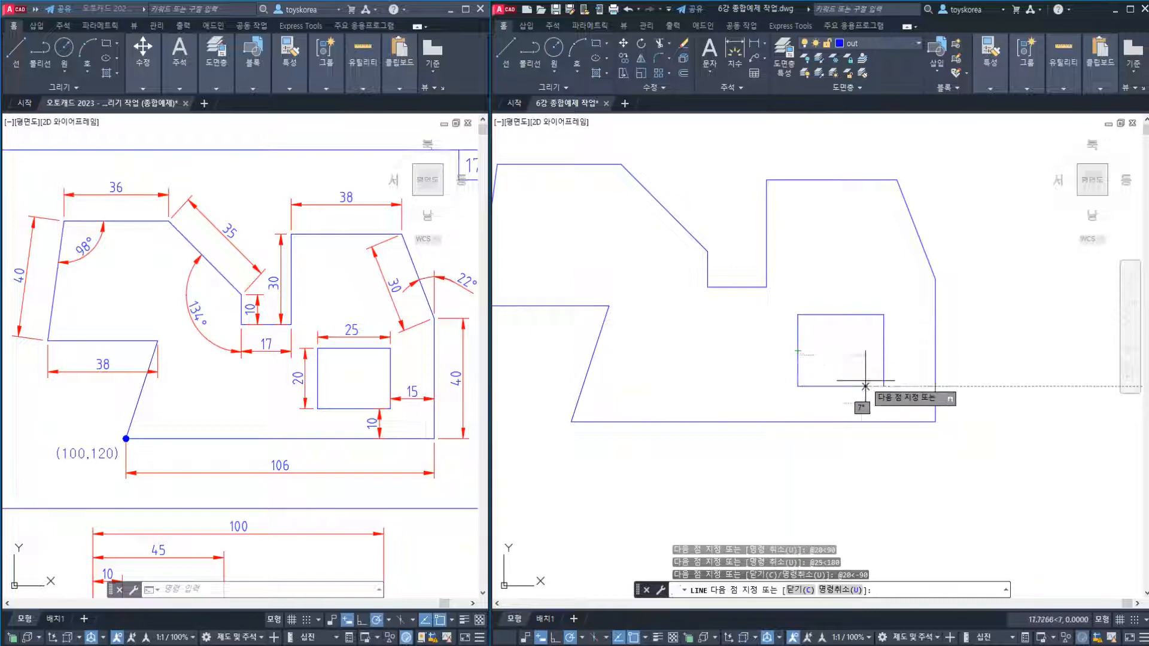
key(Escape)
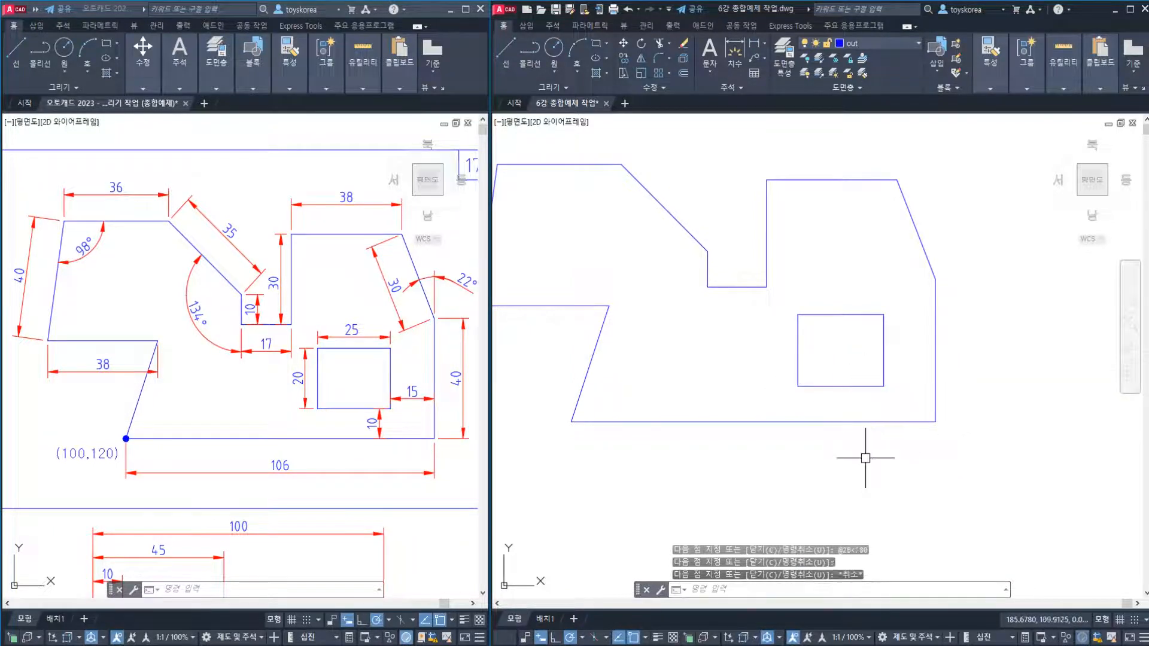
key(Escape)
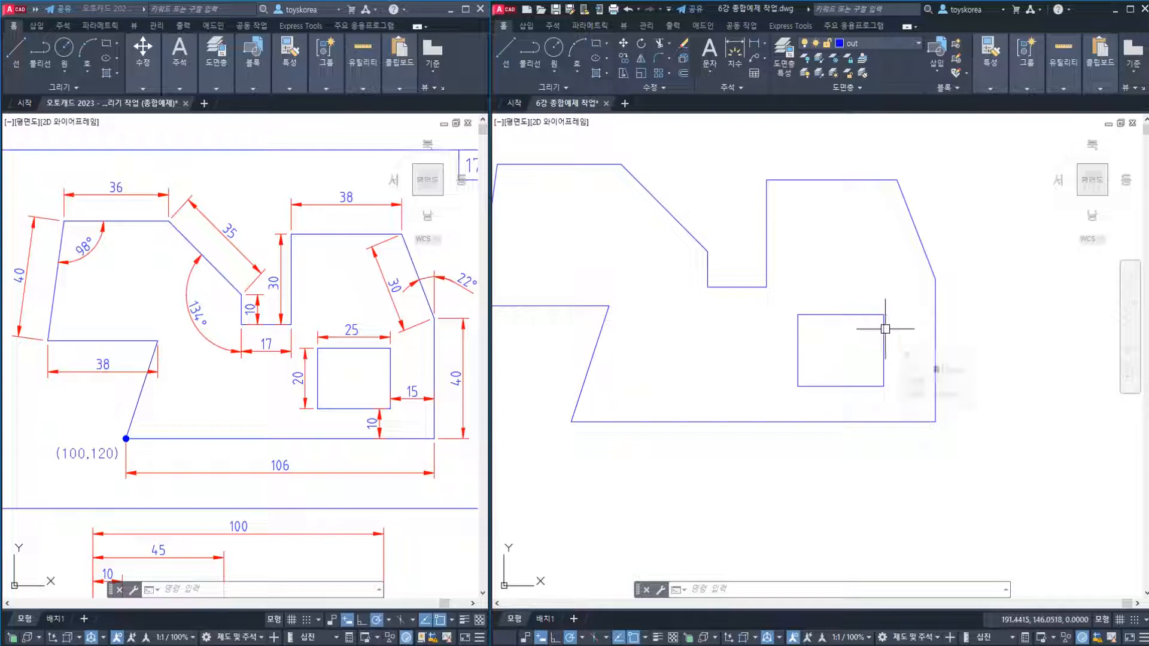
Erase the whole figure in the working drawing, both the outline and the inner rectangle
middle_drag(808, 297, 836, 308)
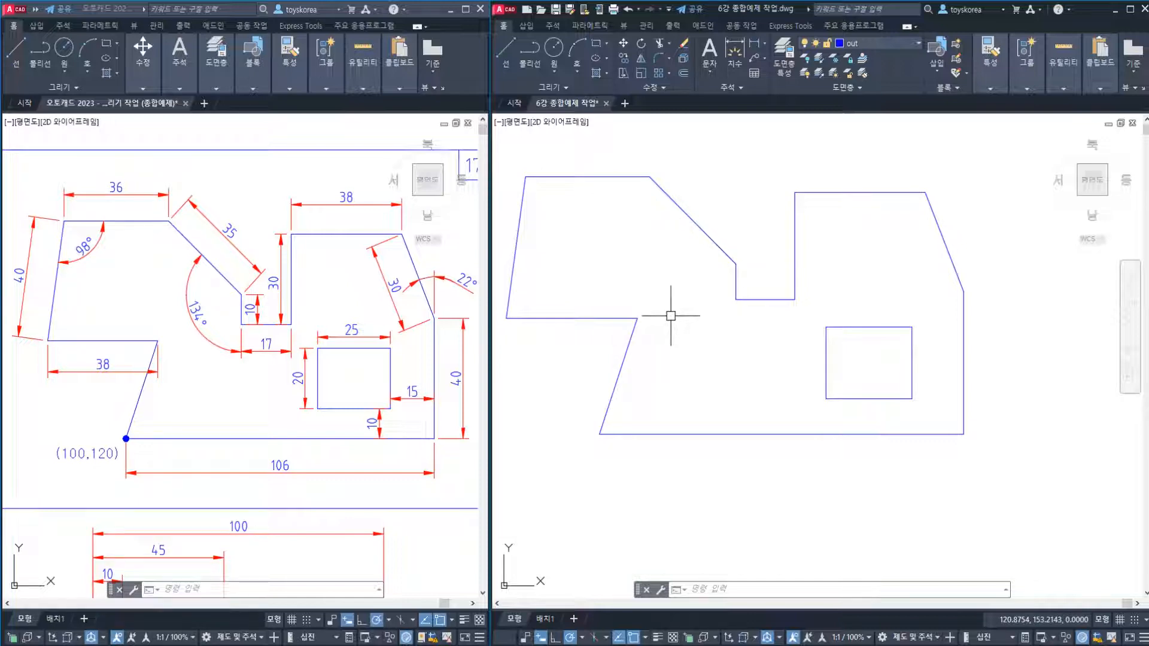
scroll(694, 356, down, 3)
middle_drag(740, 329, 783, 388)
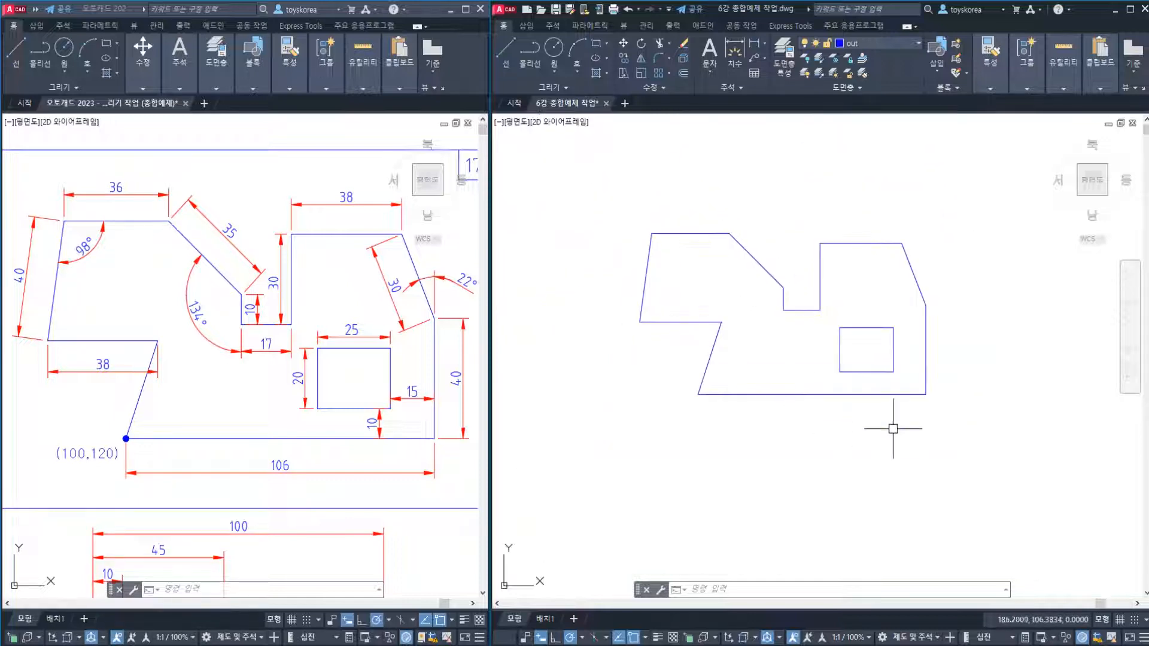
click(973, 461)
click(610, 201)
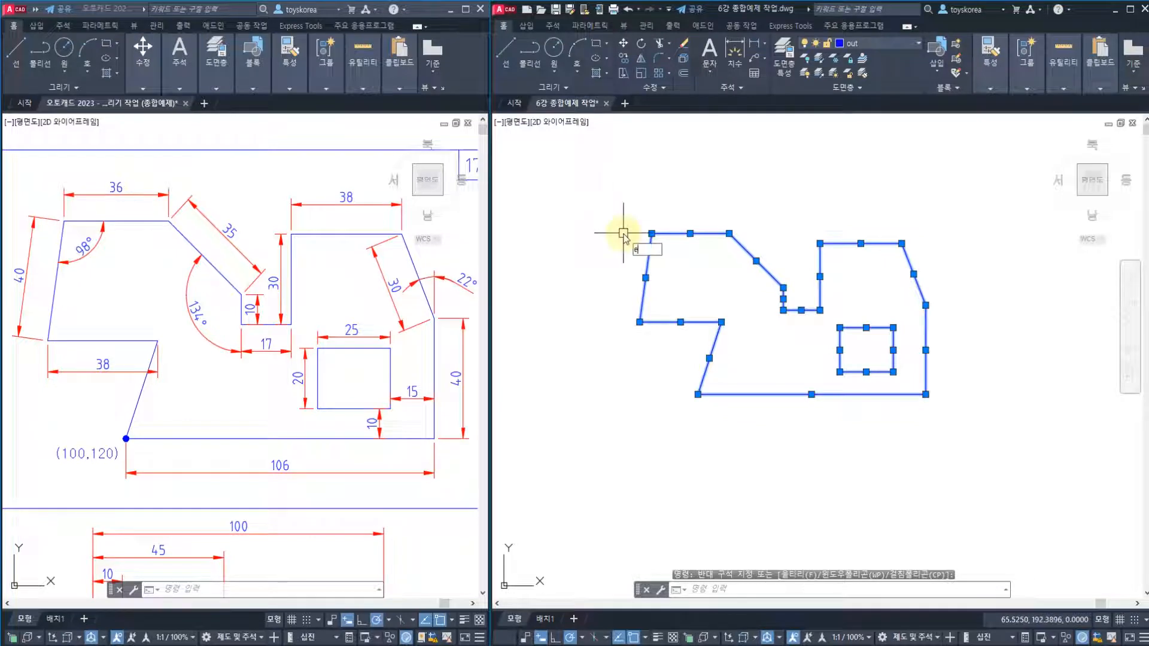
text(e)
key(Return)
Examine the next reference figure with the V-shaped notch, comparing its dash-dot center line with the solid slanted edge
mouse_move(241, 553)
middle_down()
mouse_move(274, 363)
mouse_move(269, 318)
mouse_move(233, 252)
middle_up()
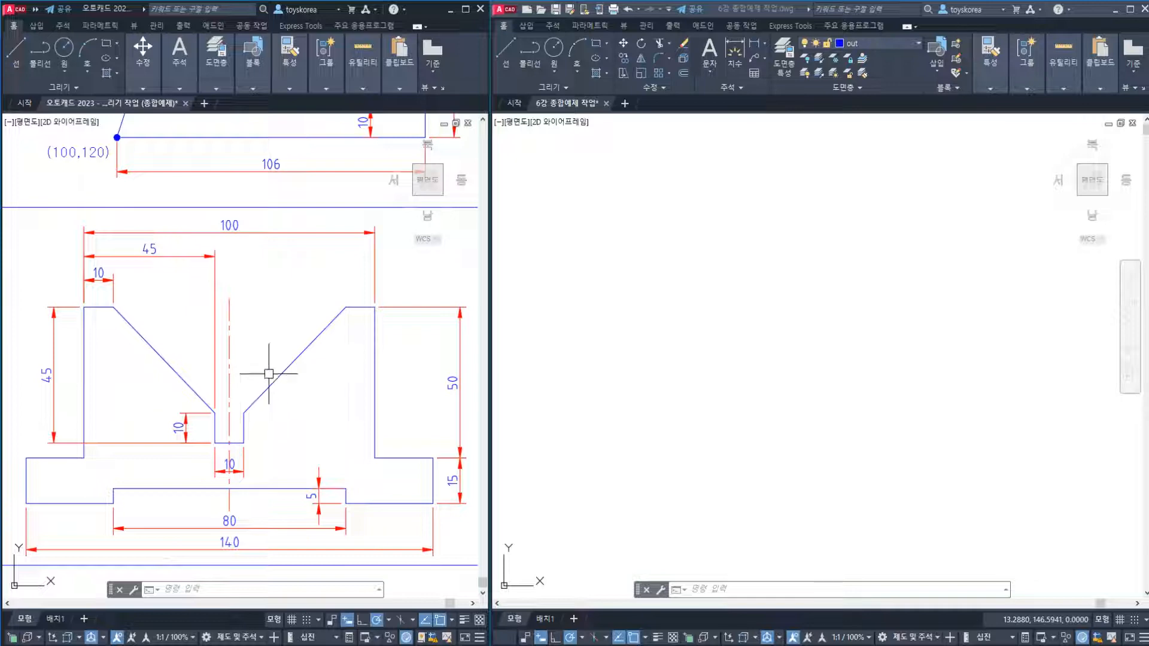
click(229, 348)
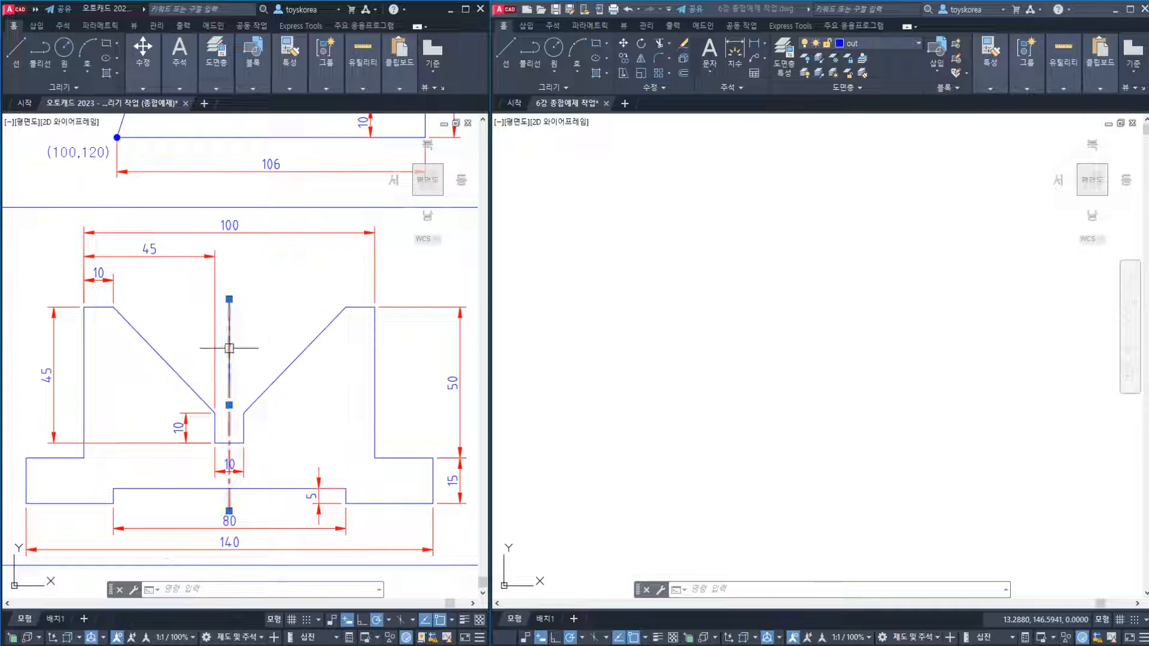
click(275, 380)
key(Escape)
click(262, 394)
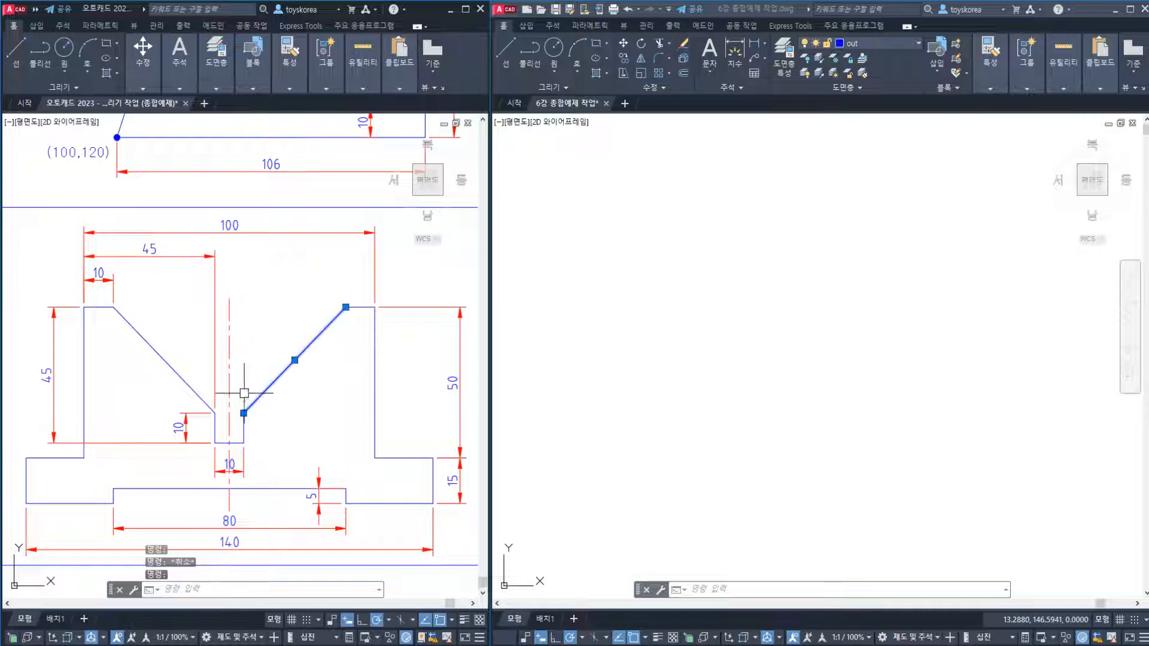
click(230, 393)
key(Escape)
click(260, 393)
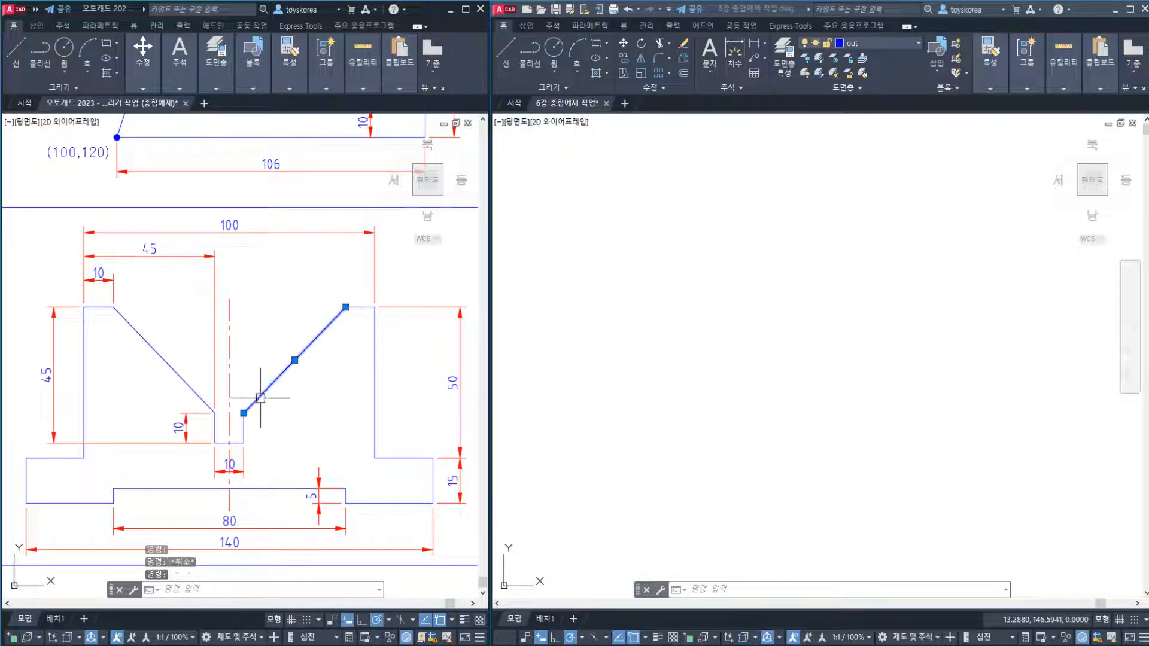
key(Escape)
click(230, 391)
key(Escape)
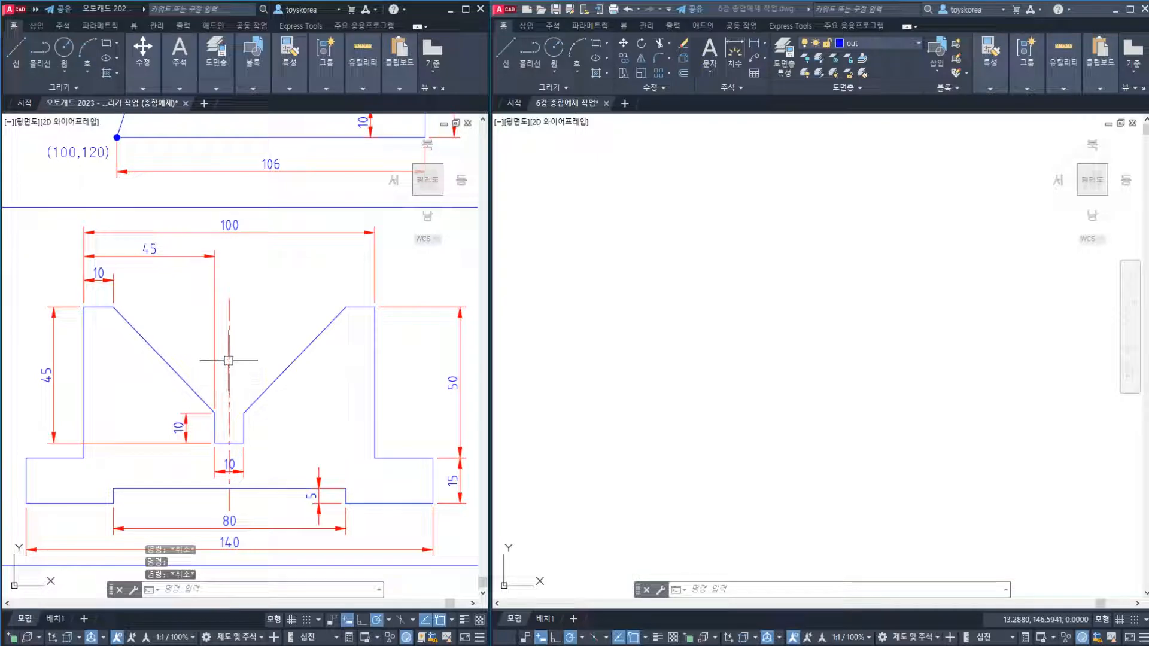
click(230, 341)
key(Escape)
click(271, 373)
key(Escape)
click(269, 387)
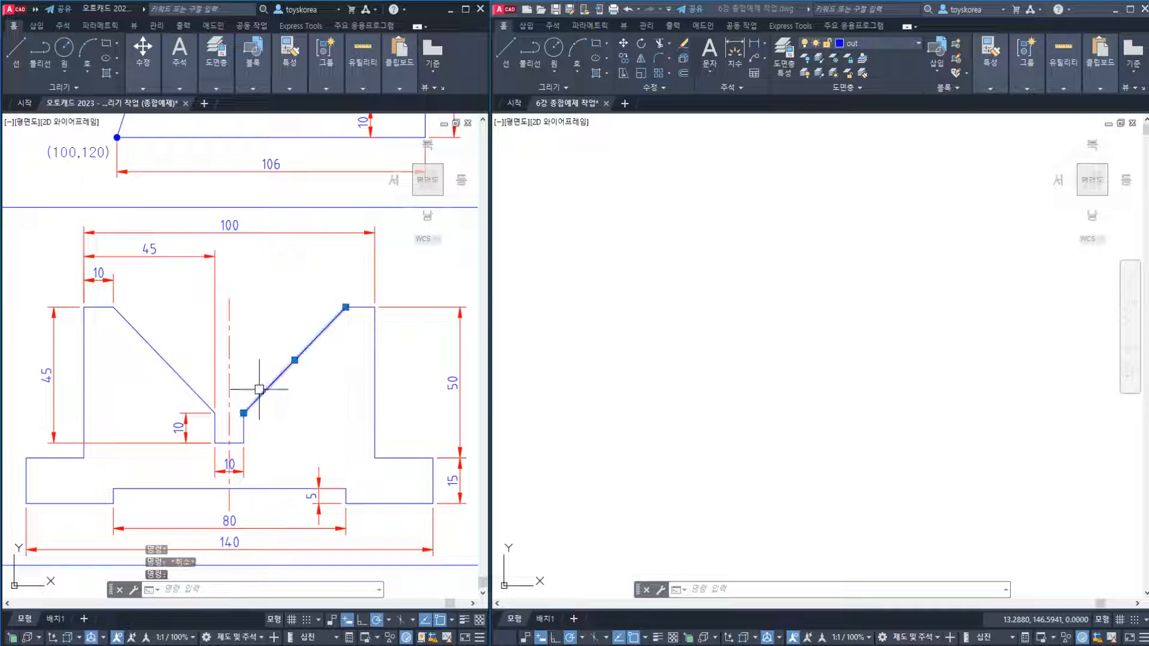
key(Escape)
click(231, 354)
key(Escape)
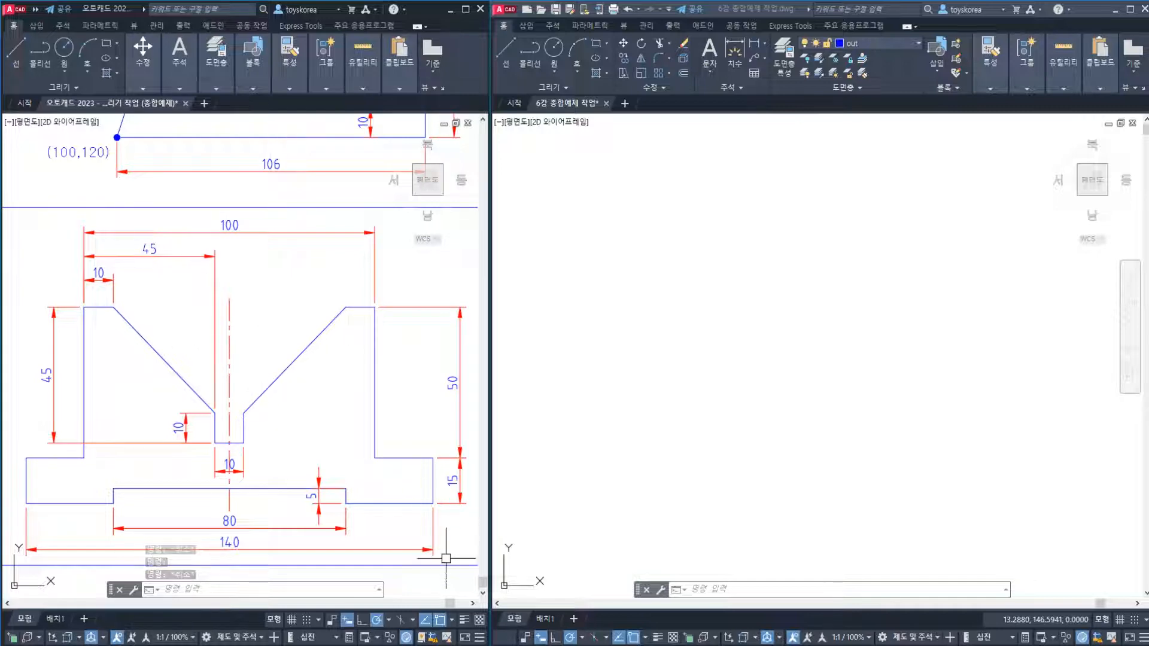
Turn the line weight display on in the reference drawing and switch it back off
click(465, 621)
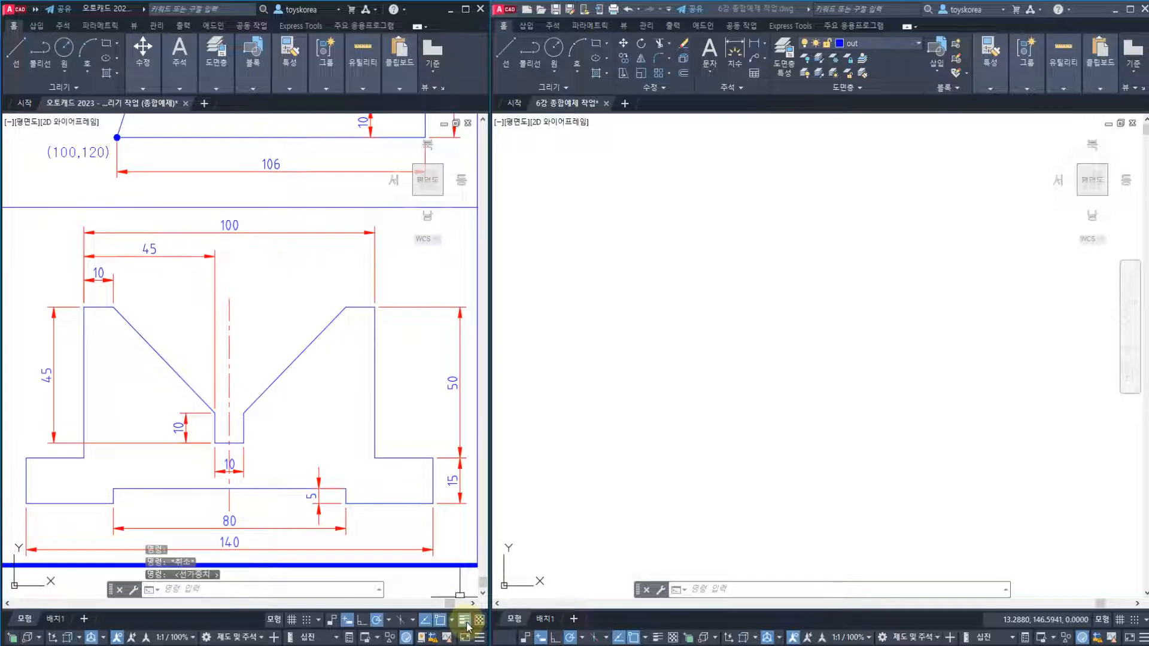
click(465, 621)
middle_drag(269, 383, 288, 374)
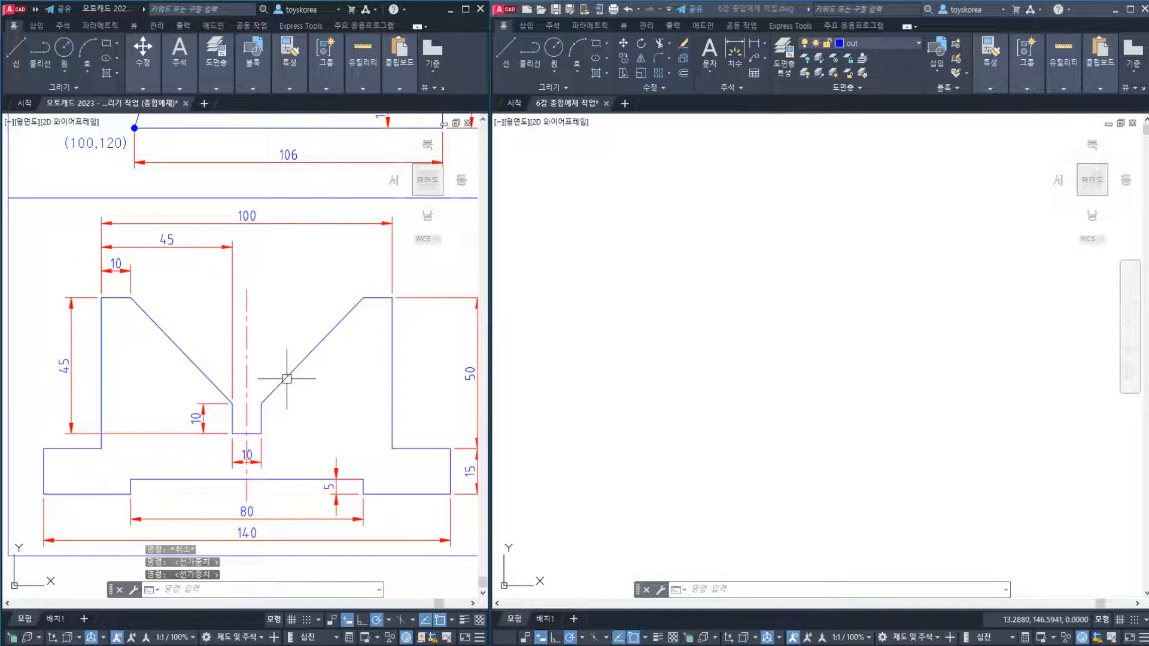
key(Escape)
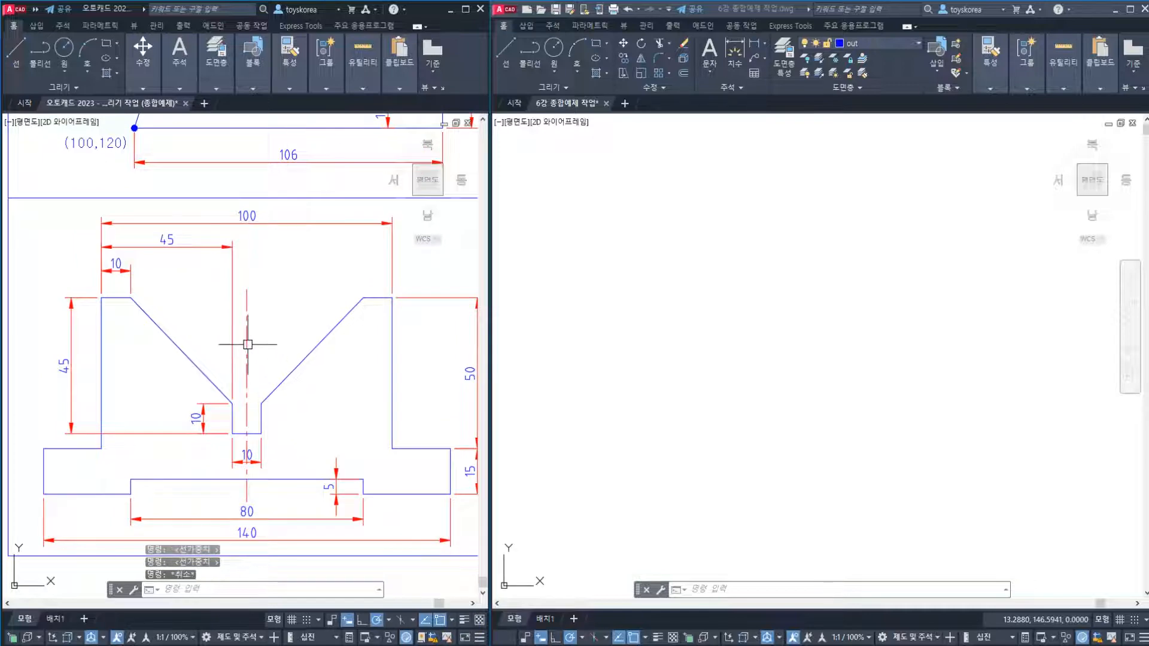
Examine the vertical center line of the notched reference figure as the axis of symmetry between its two halves
click(247, 345)
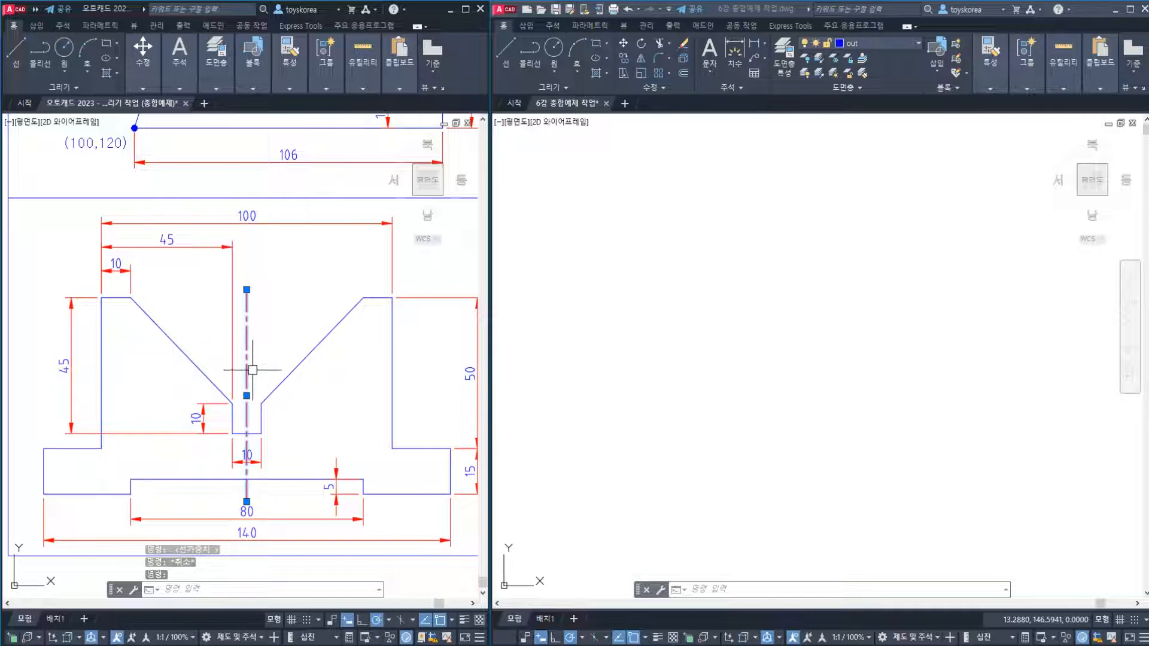
key(Escape)
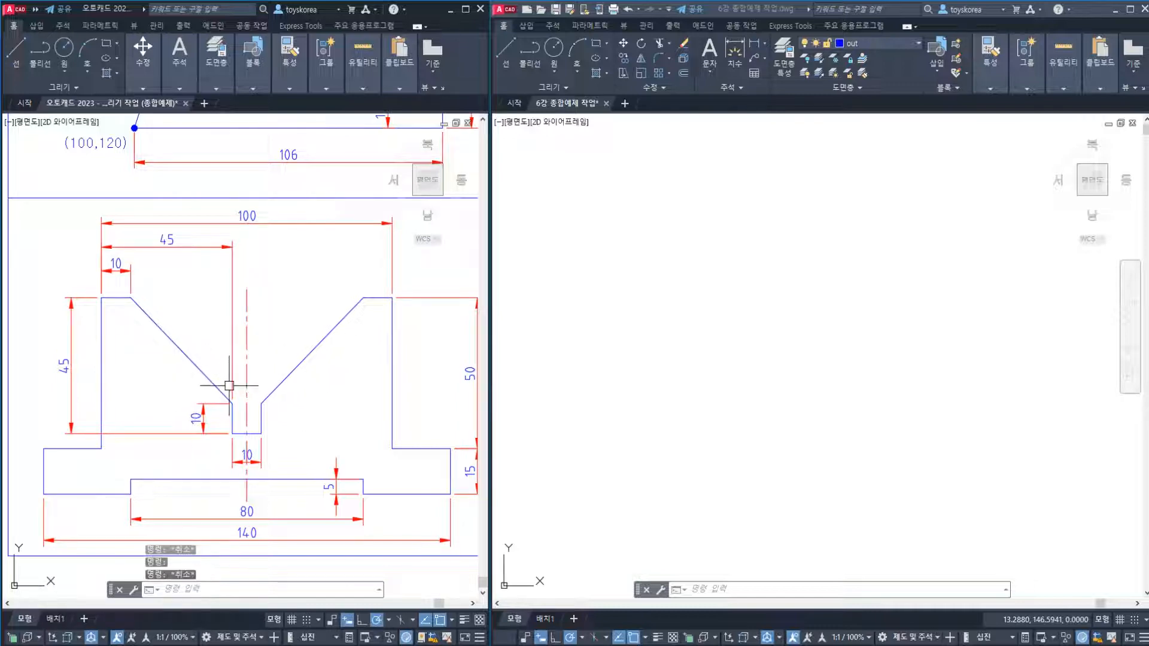
click(246, 356)
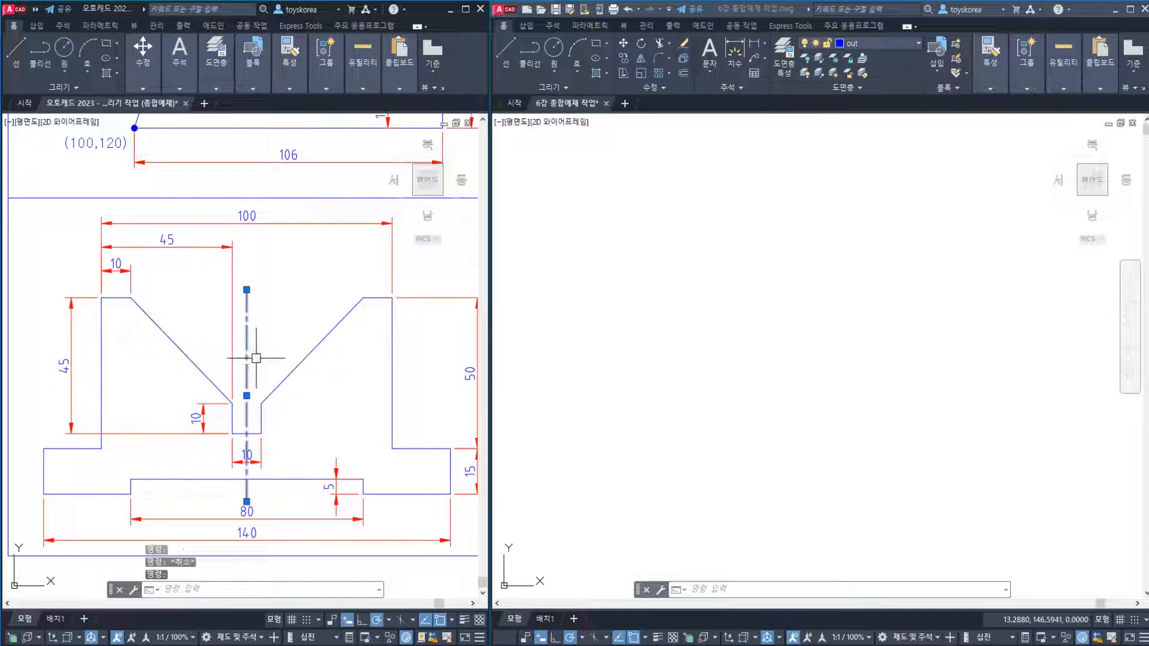
key(Escape)
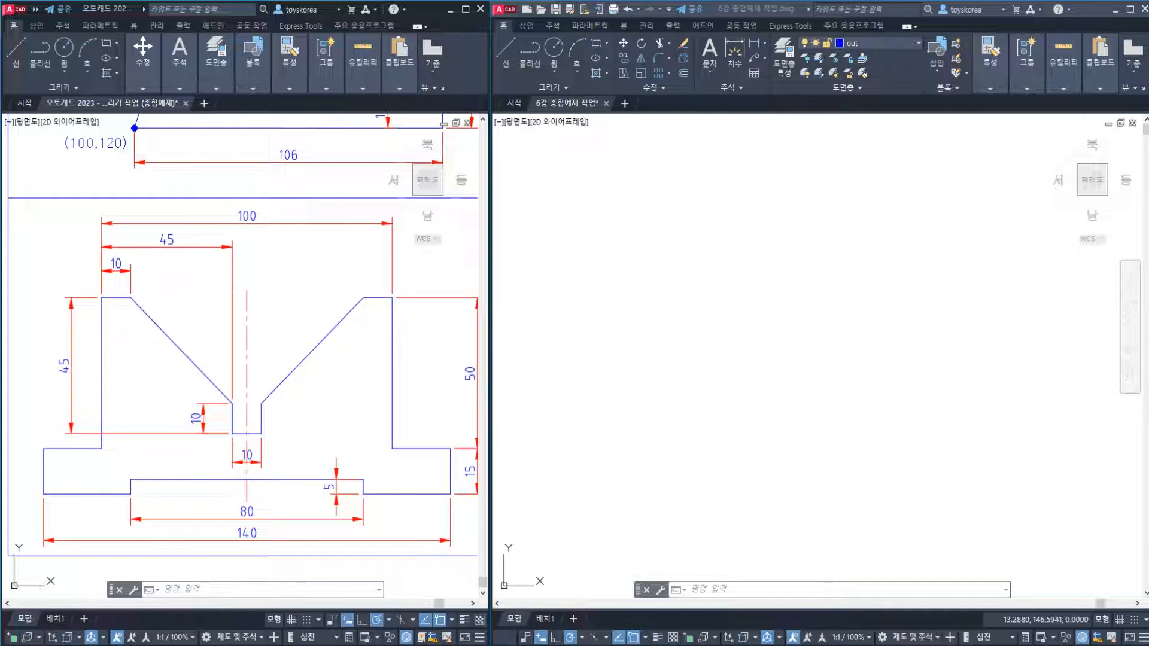
click(248, 296)
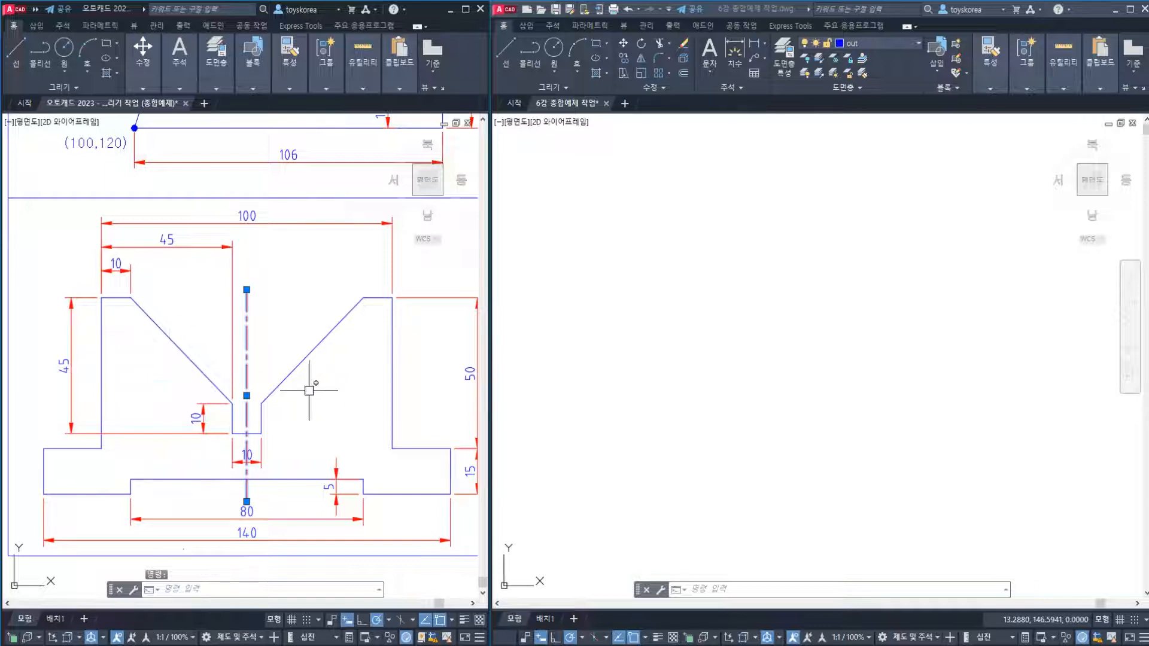
key(Escape)
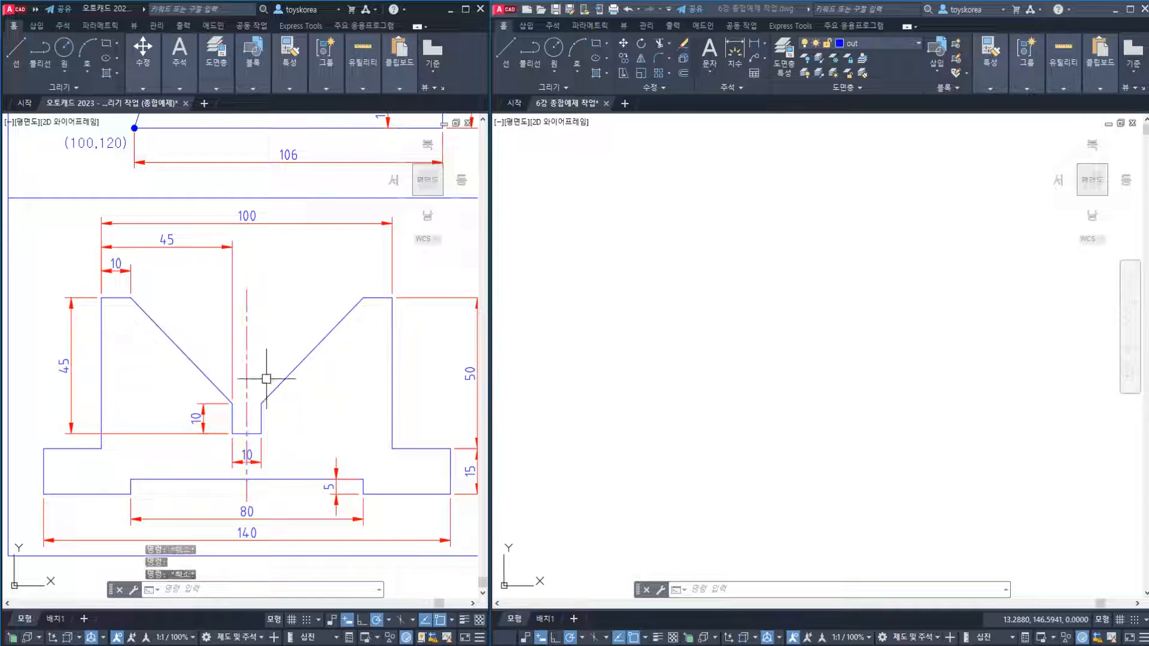
click(249, 365)
key(Escape)
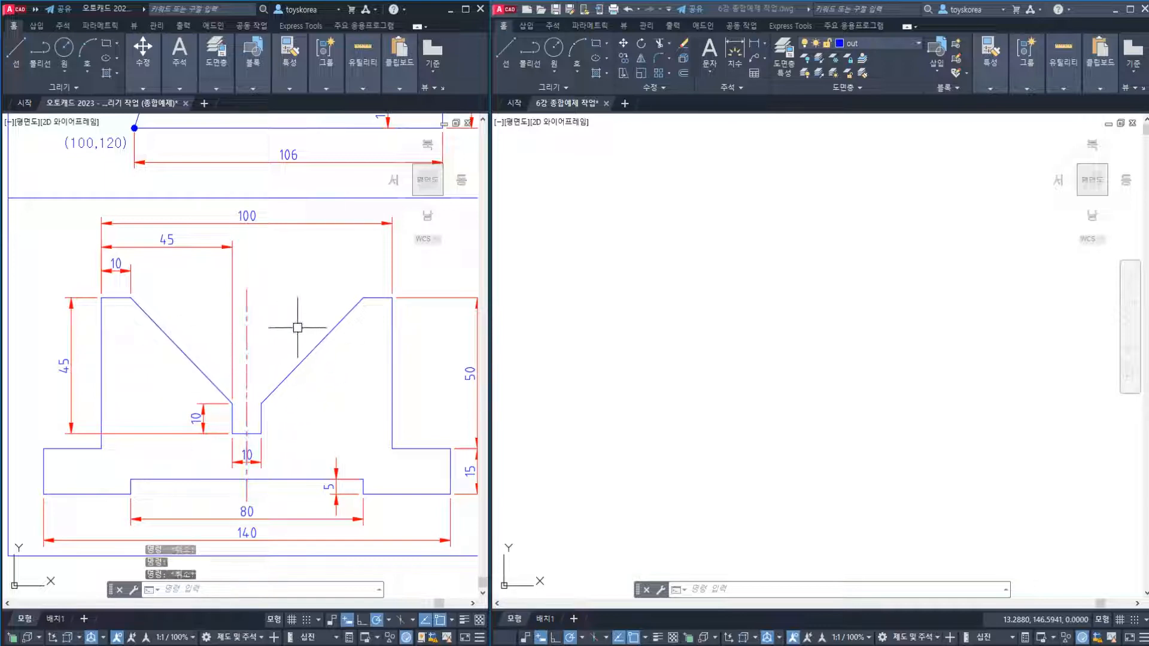
click(247, 331)
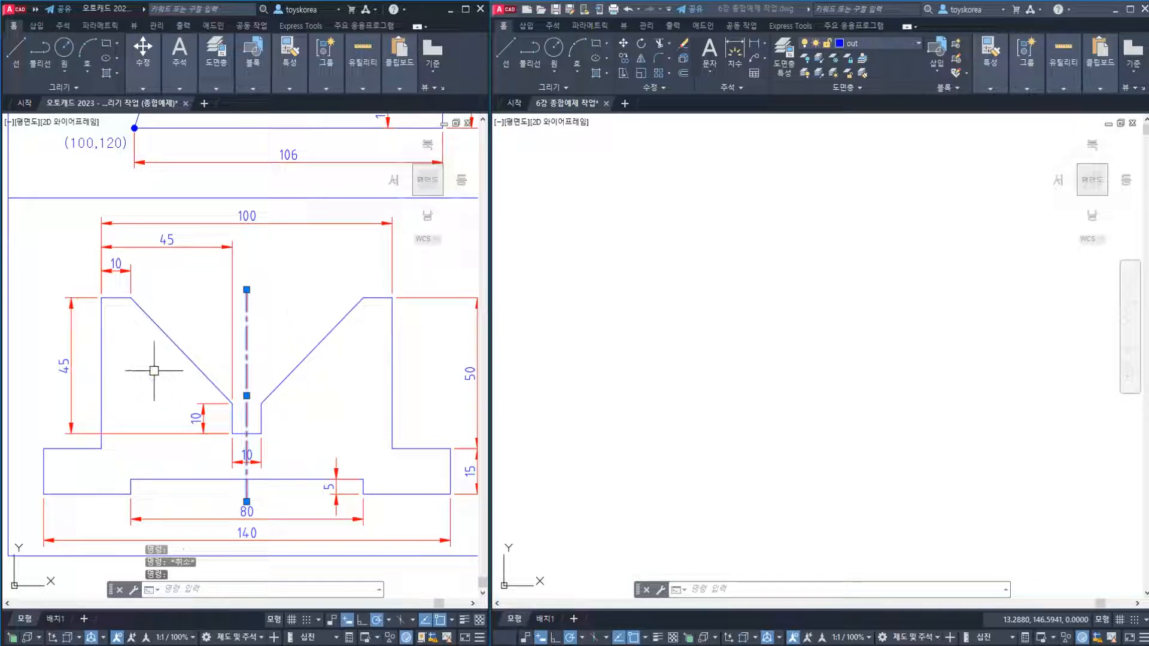
key(Escape)
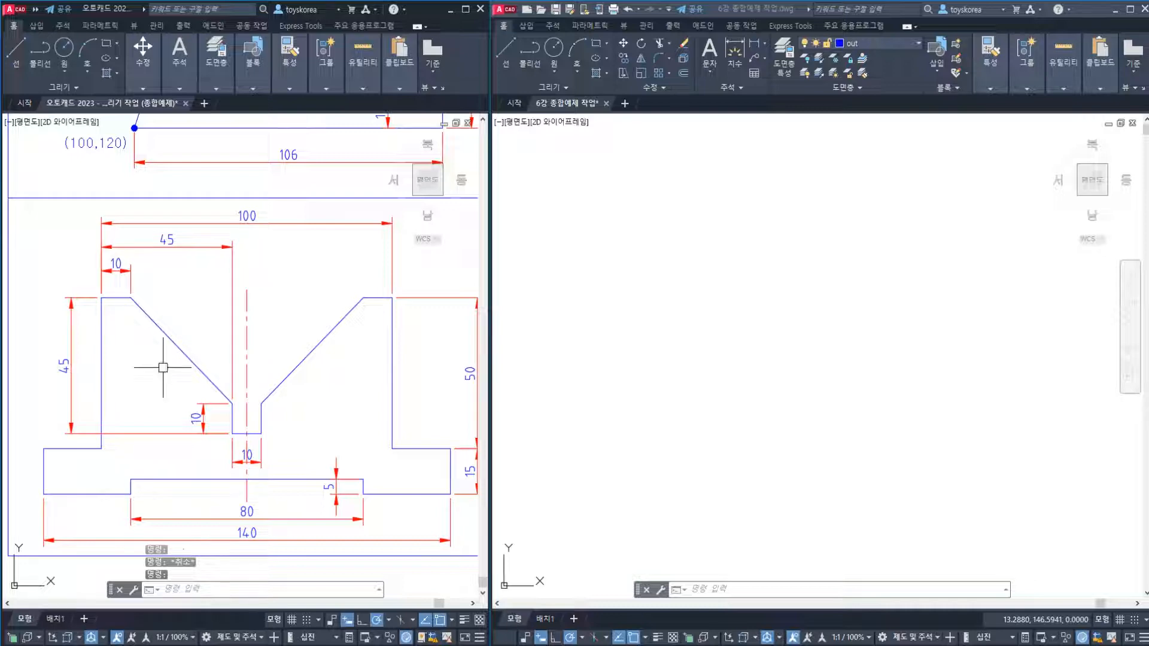
click(329, 314)
click(267, 326)
click(250, 336)
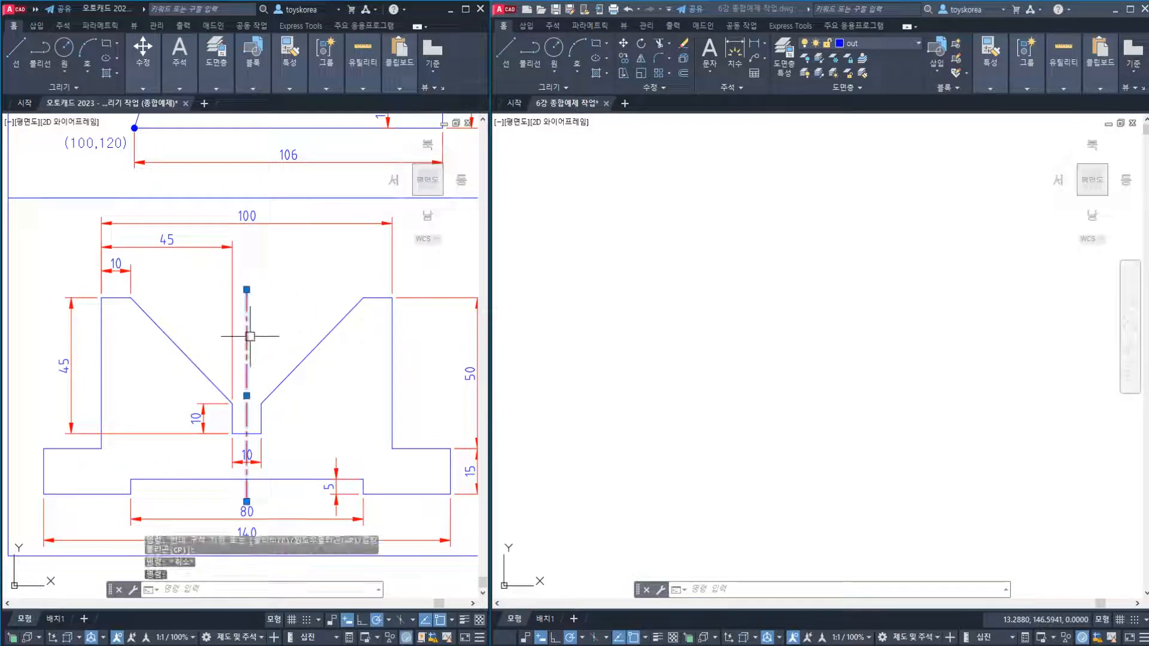
key(Escape)
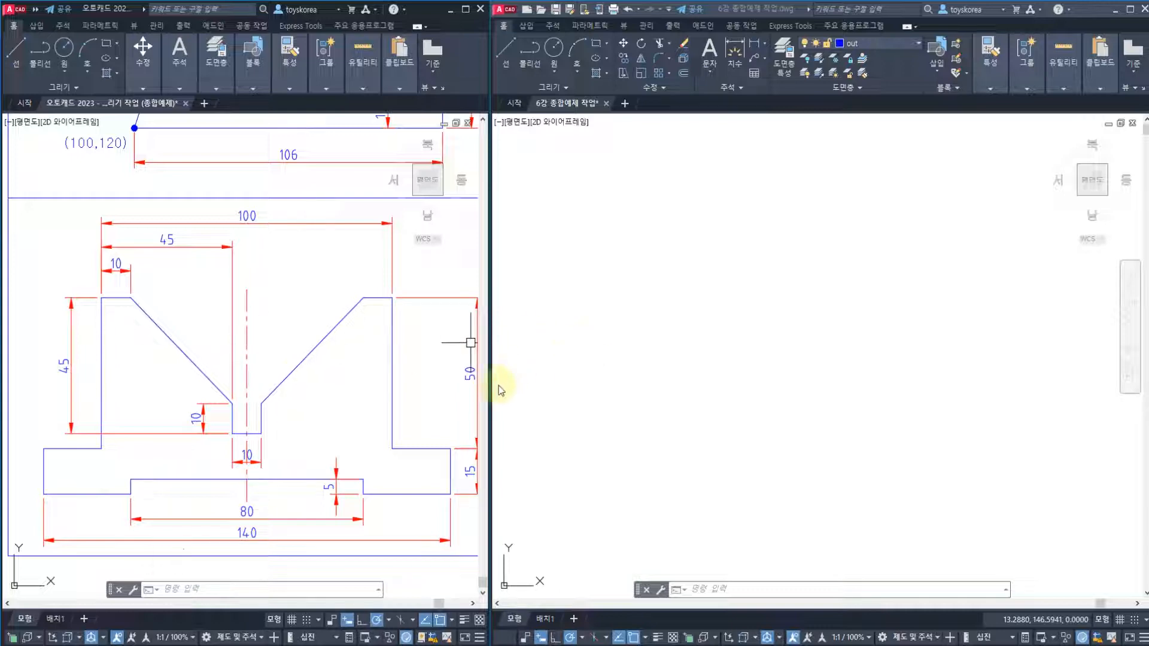
middle_drag(346, 410, 326, 403)
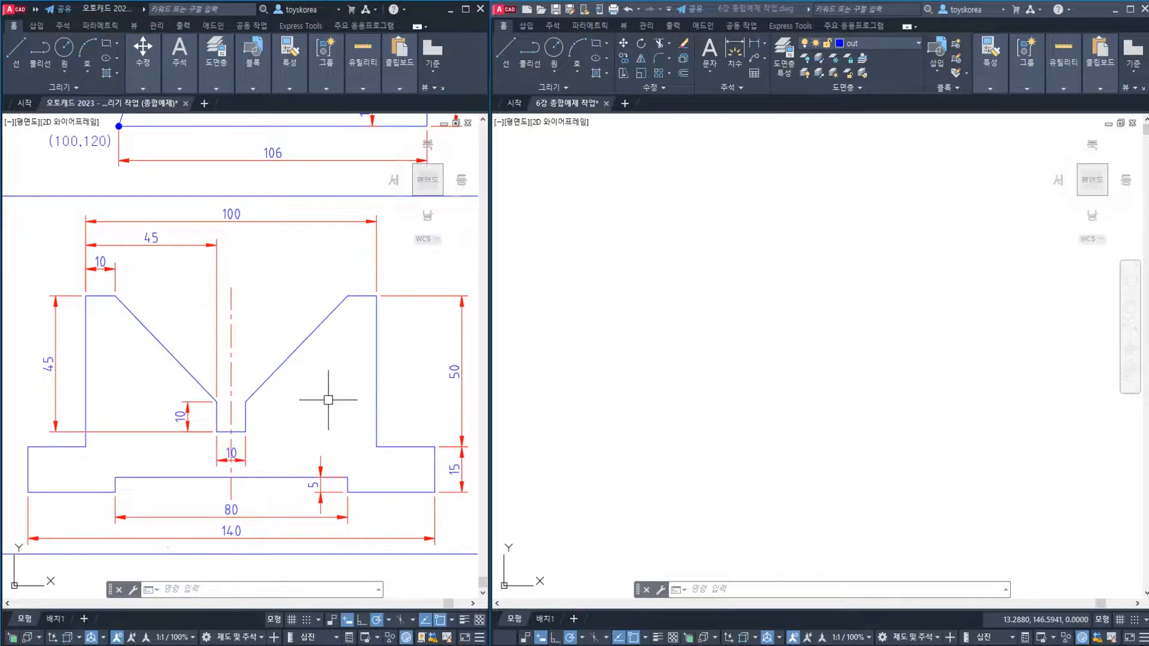
click(232, 359)
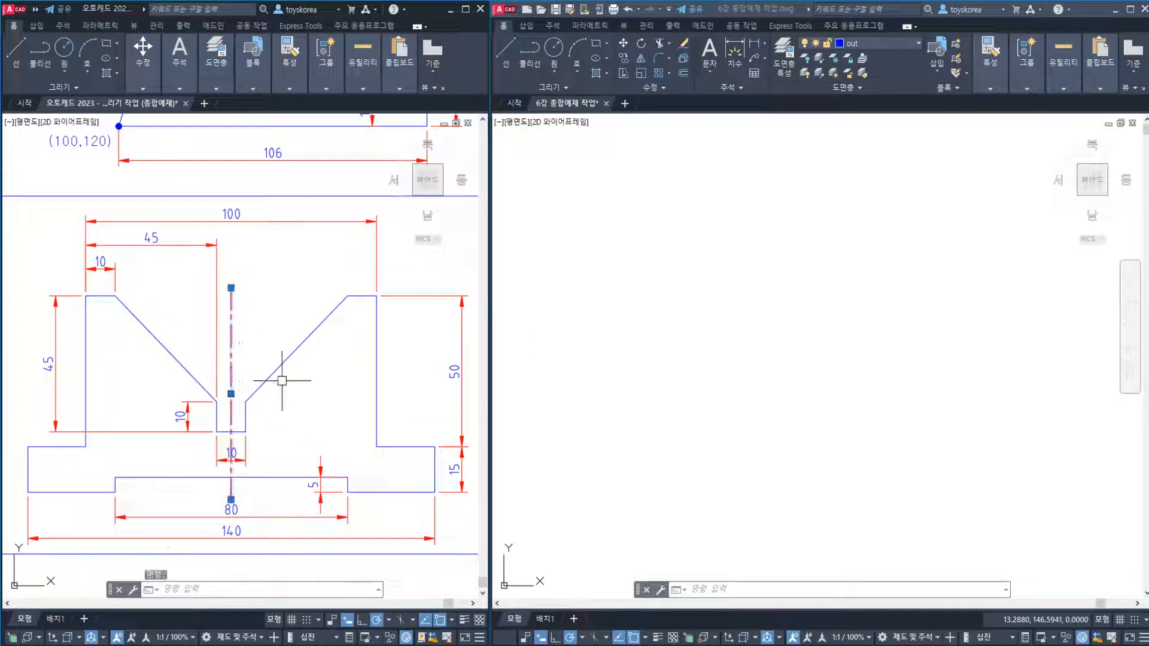
key(Escape)
key(Escape)
Switch to Calculator, work out the width of each bottom foot as (140 - 80) ÷ 2, and return to AutoCAD
click(568, 379)
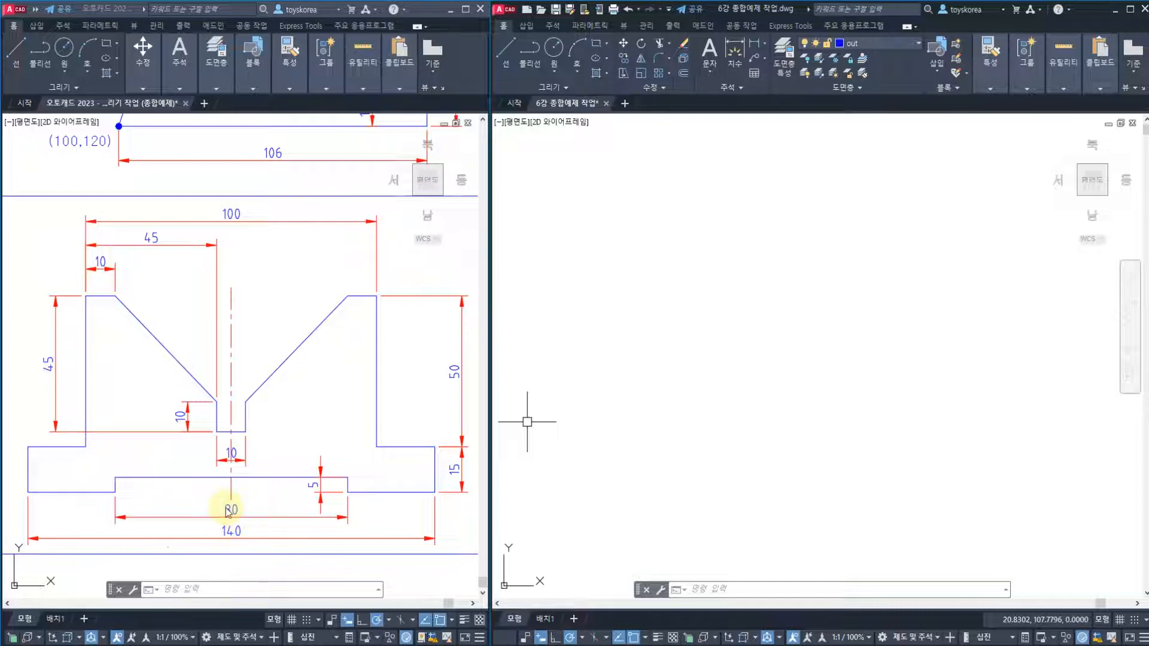
key(alt+Tab)
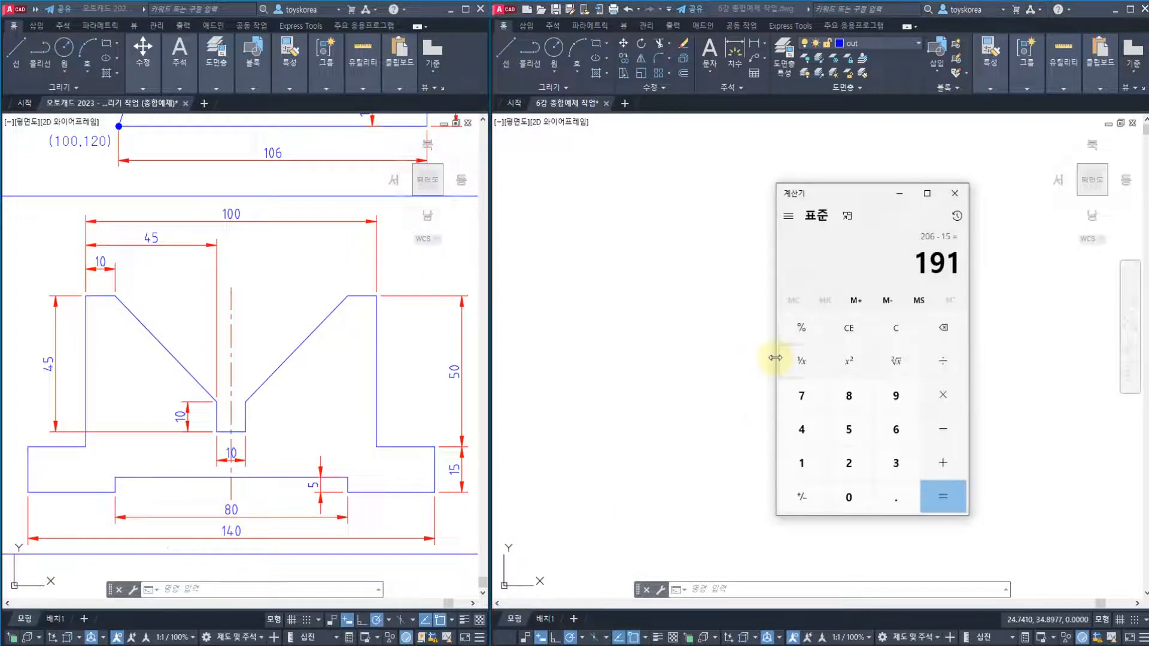
text(140)
text(0)
key(Return)
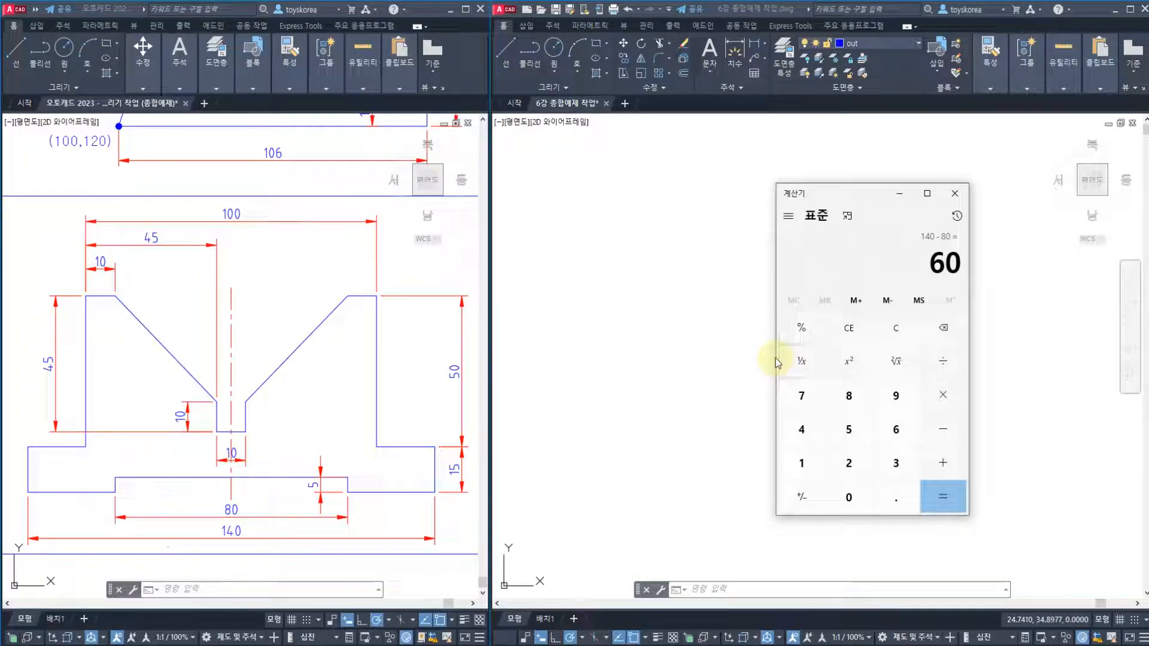
text(2)
key(Return)
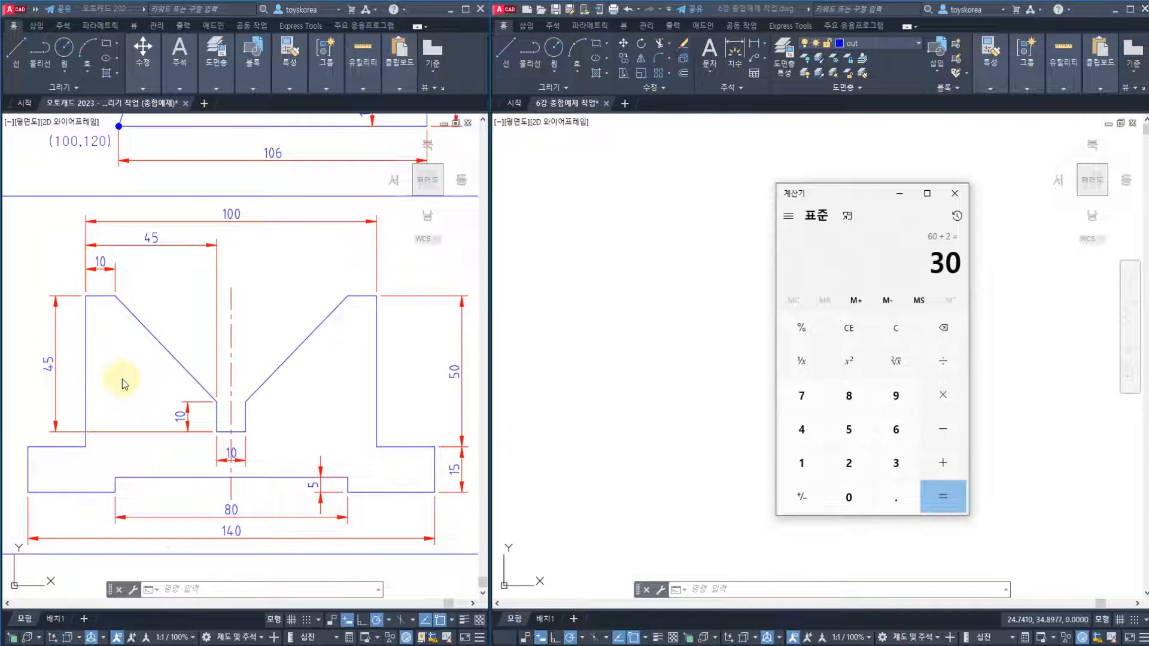
click(898, 193)
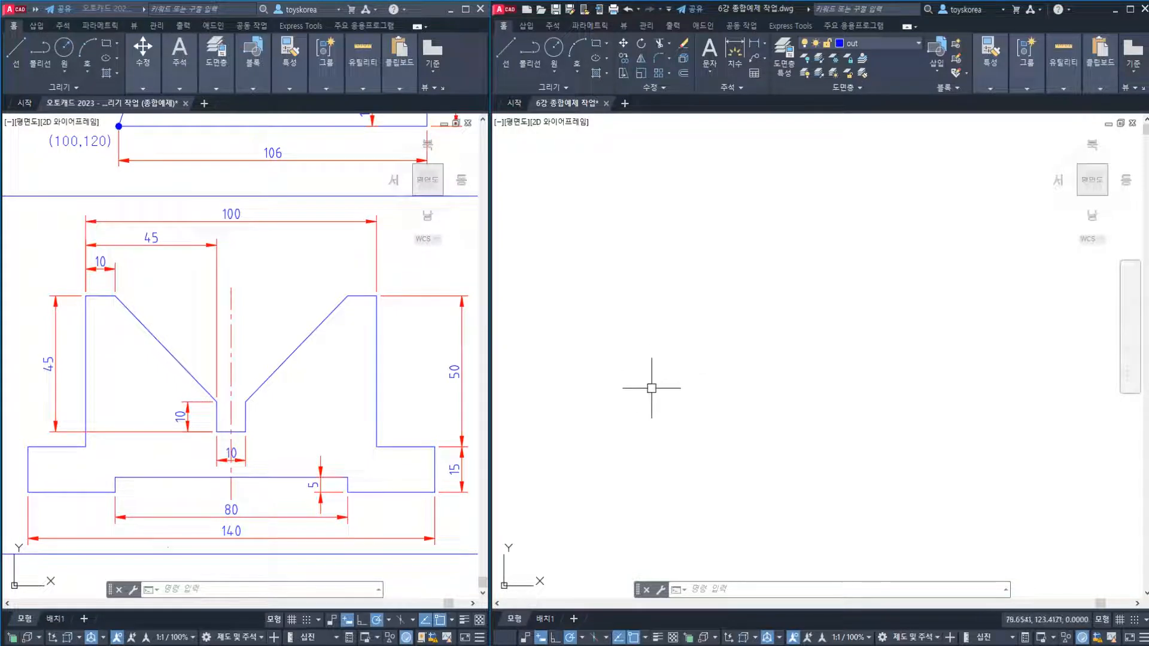
Start a LINE at a free point in the empty drawing area and draw the first foot's bottom edge 30 long at 0°
text(l)
key(Return)
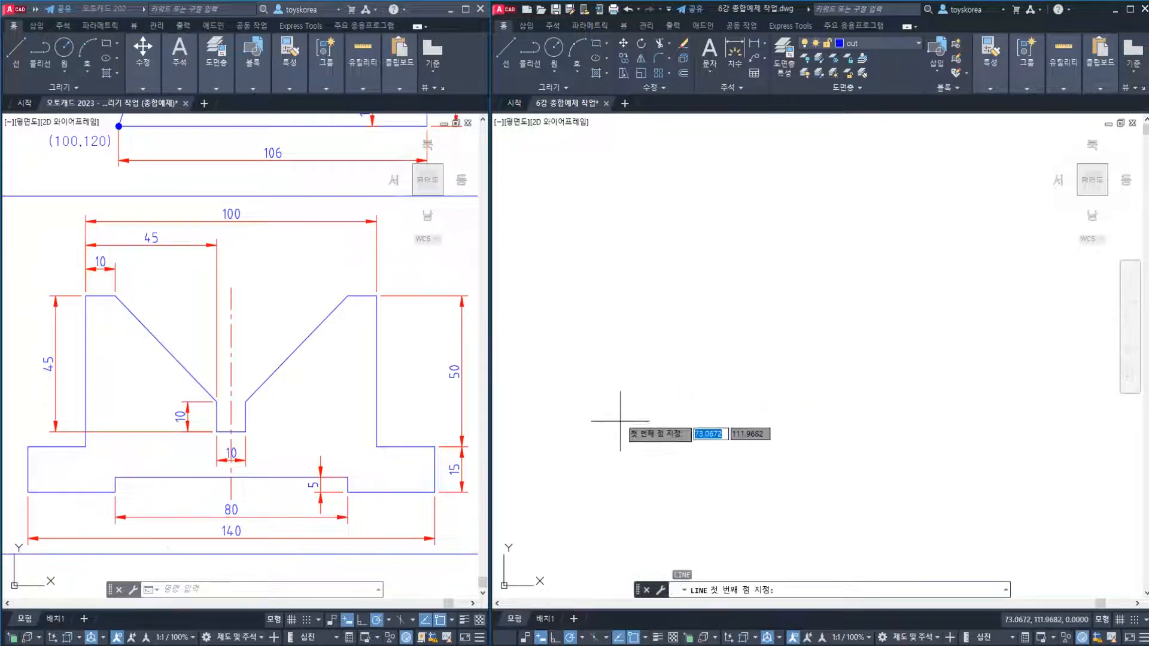
click(610, 425)
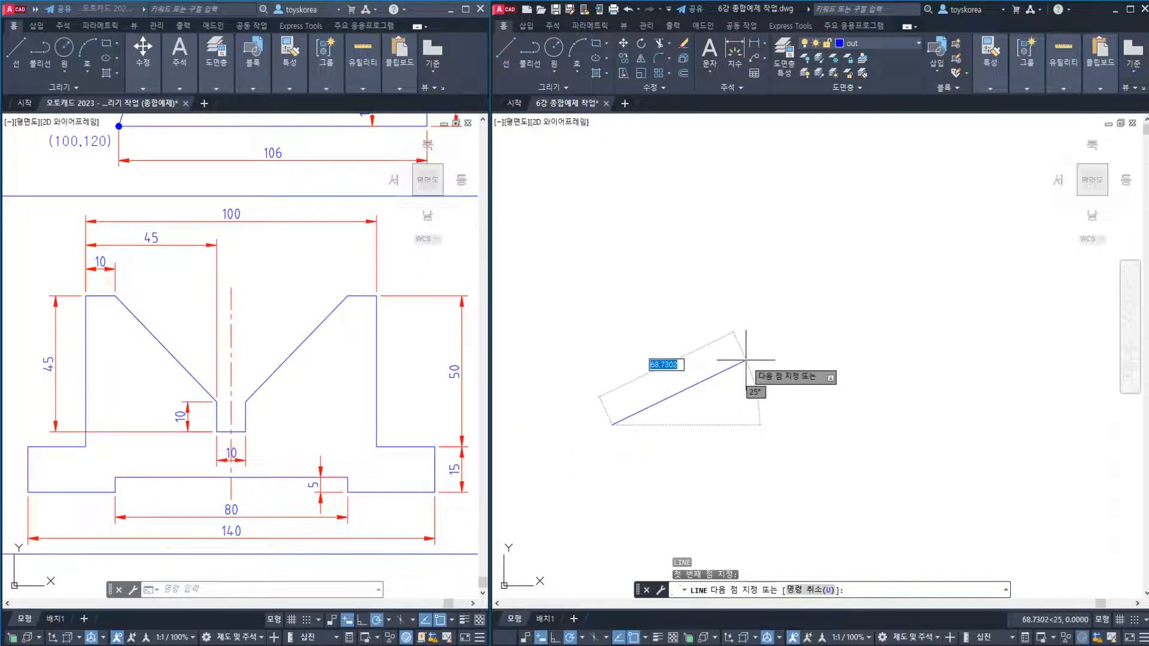
text(30)
key(Tab)
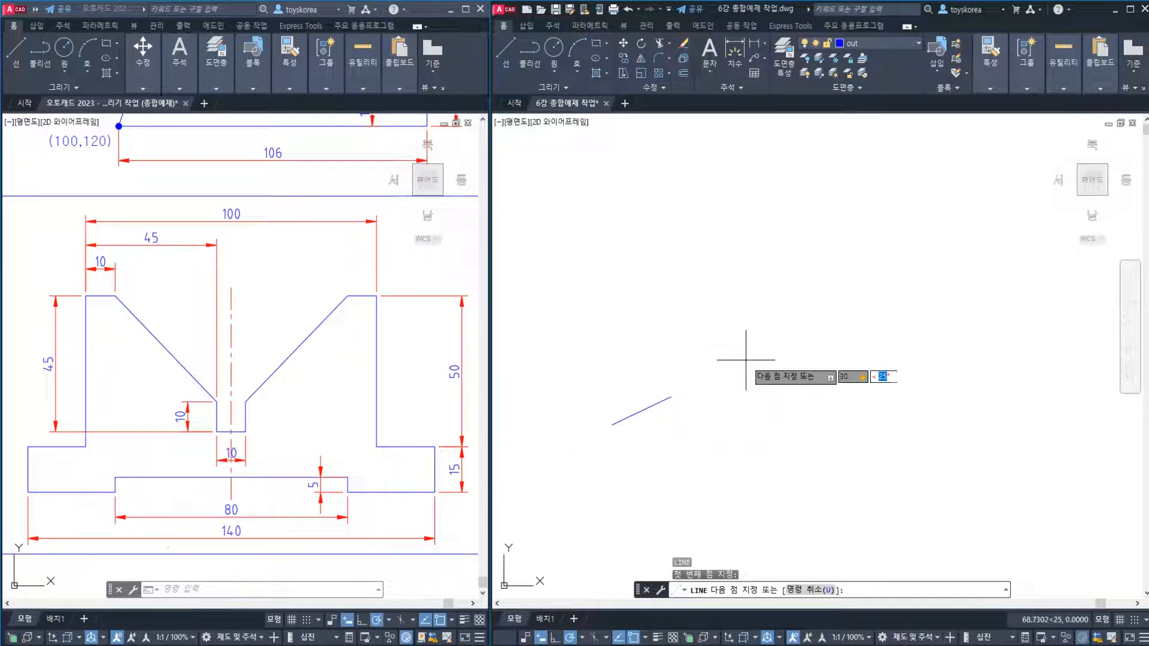
text(0)
key(Return)
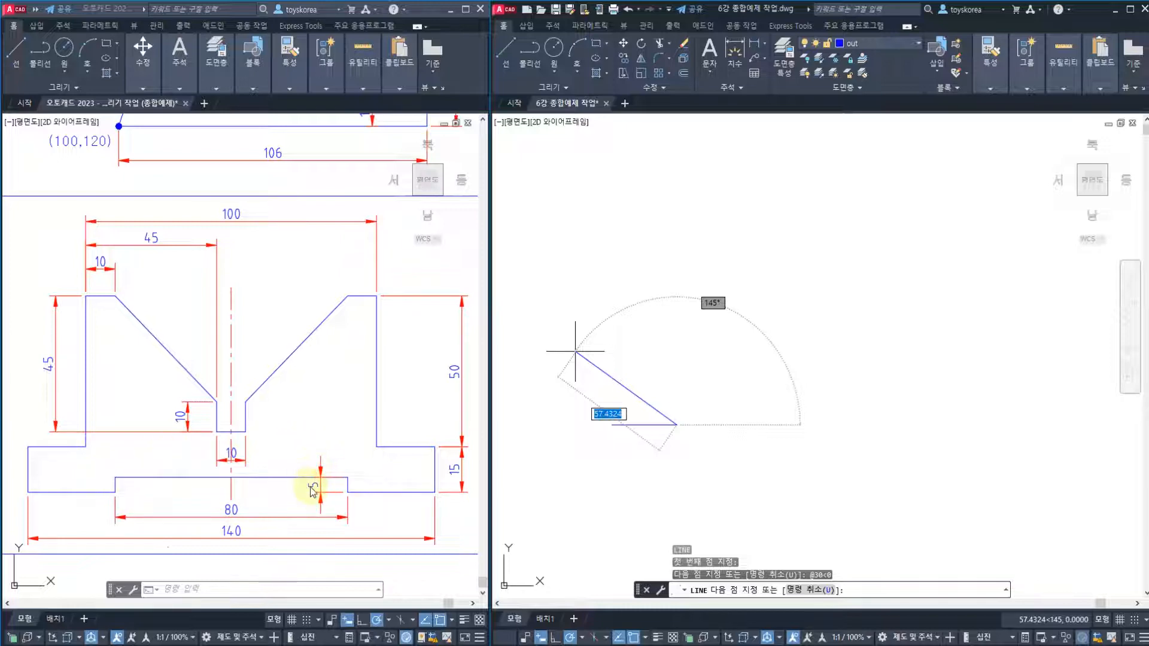
Continue the line 5 at 90° and 80 at 0° to form the start and ceiling of the bottom recess
text(5)
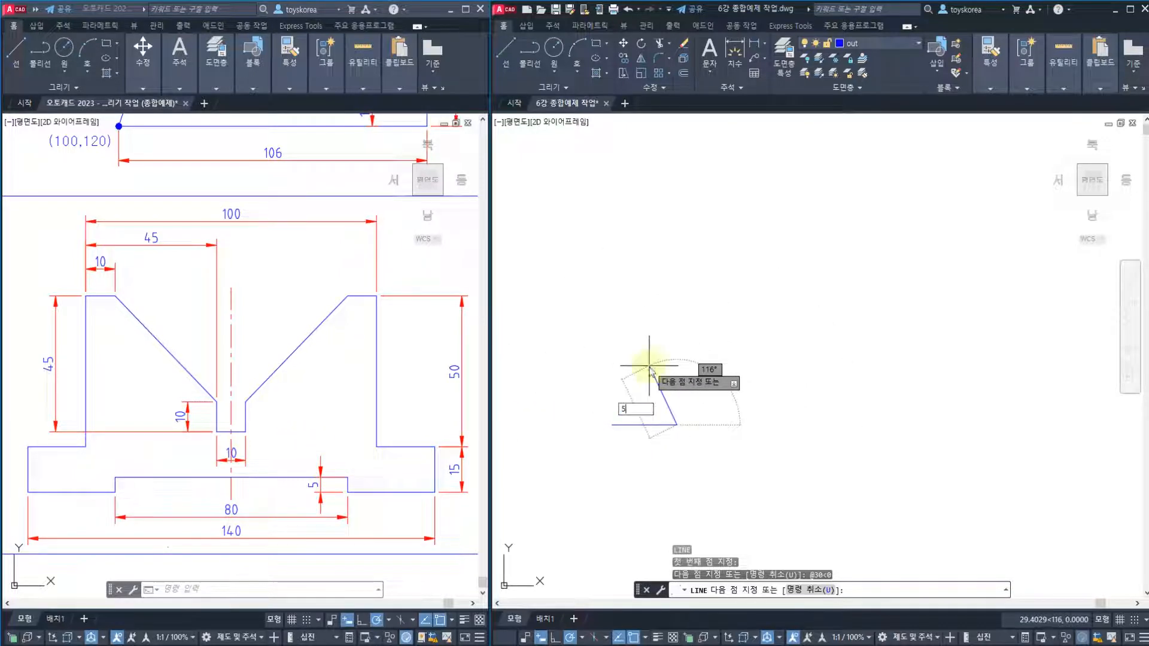
key(Tab)
text(9)
key(Return)
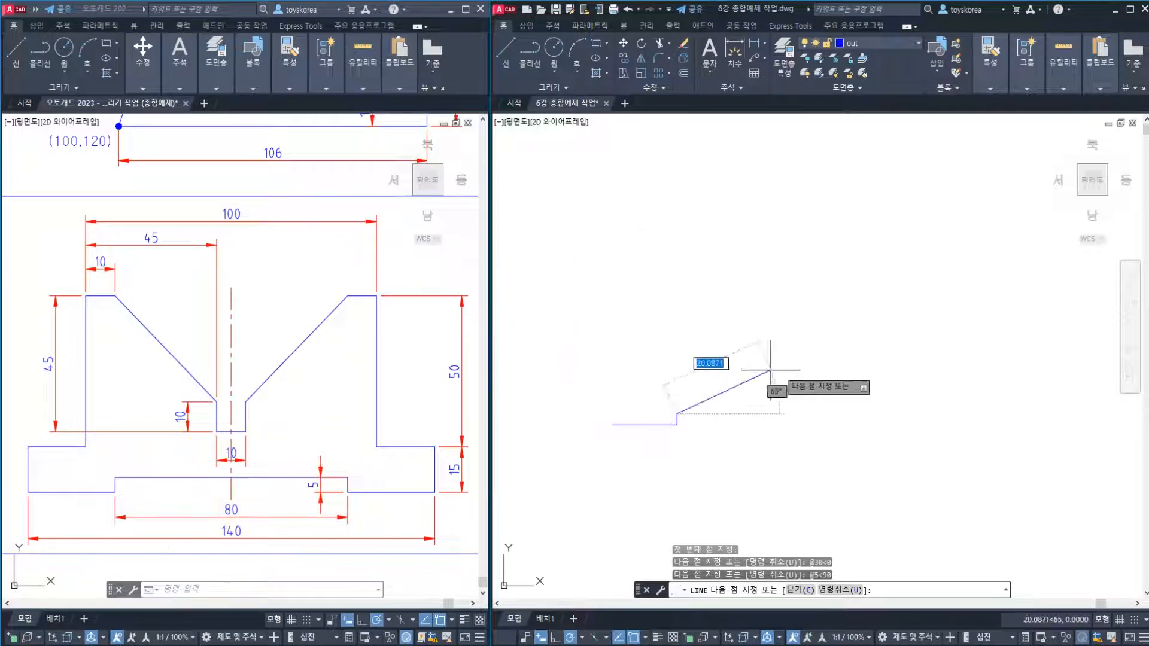
text(80)
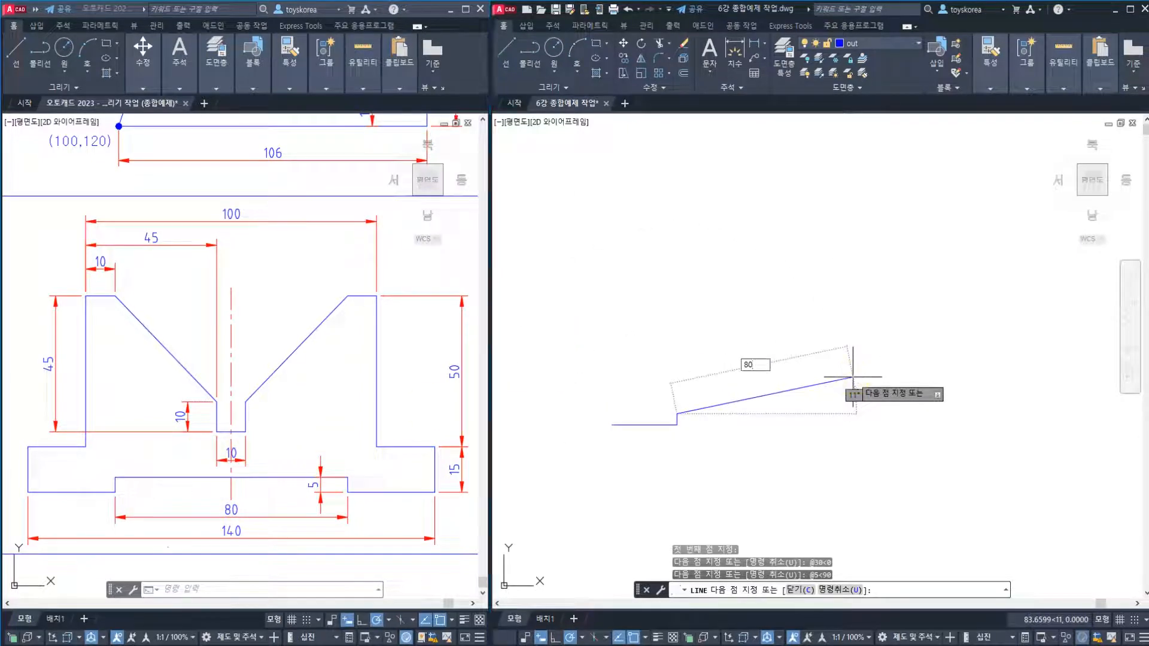
key(Return)
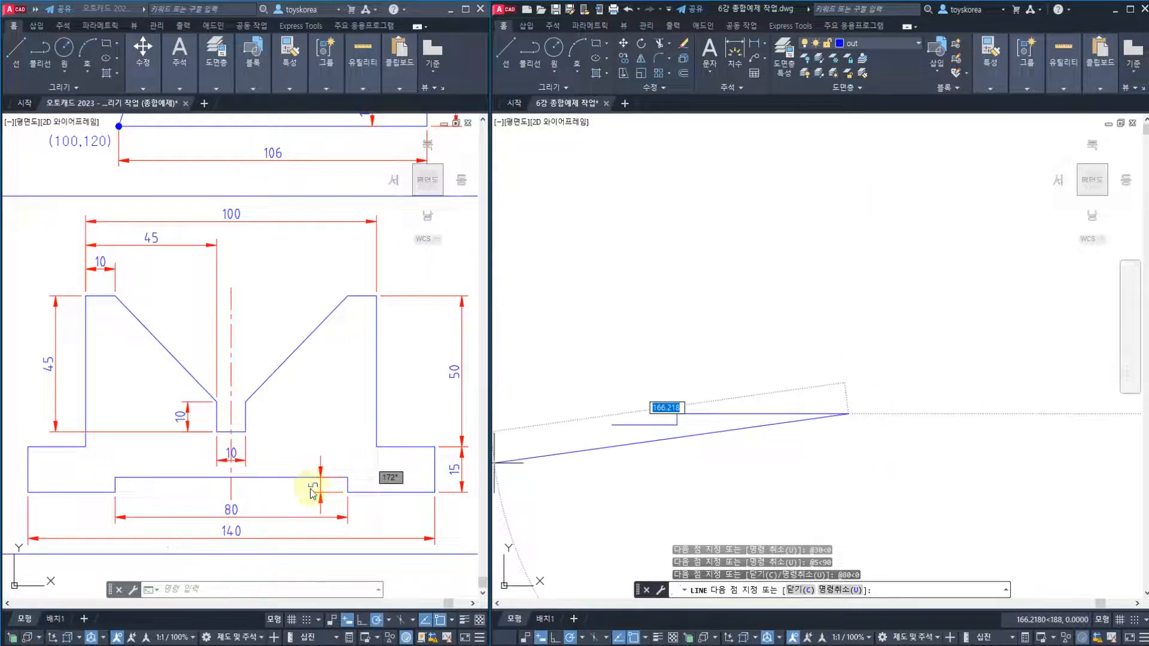
text(5)
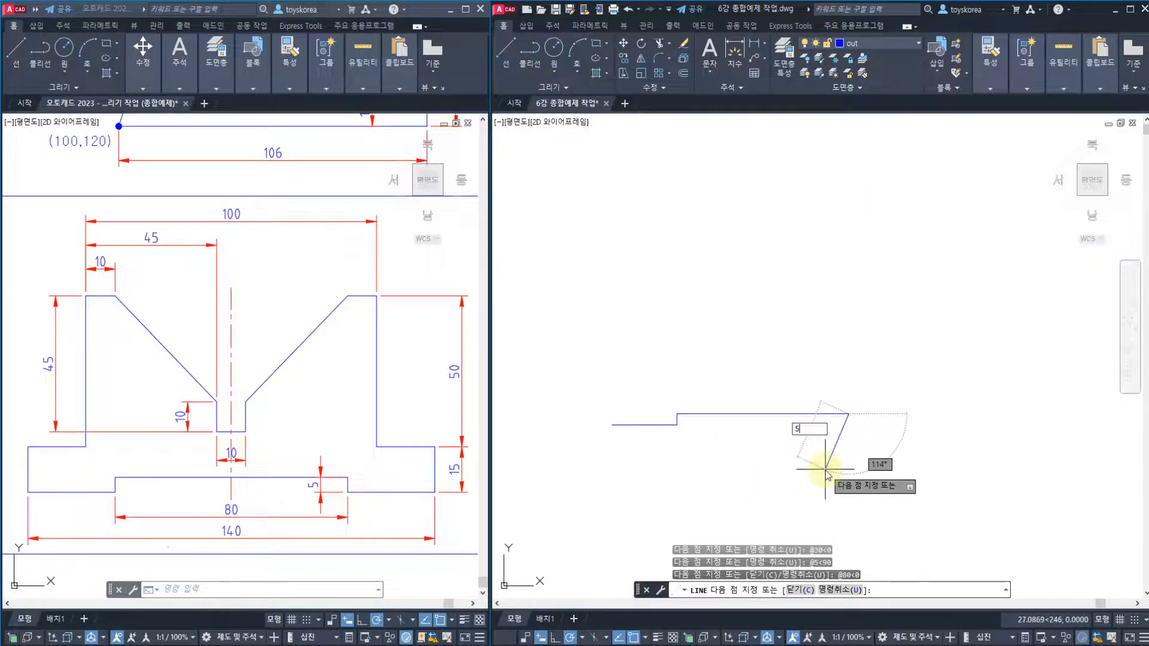
text(<-90)
key(Return)
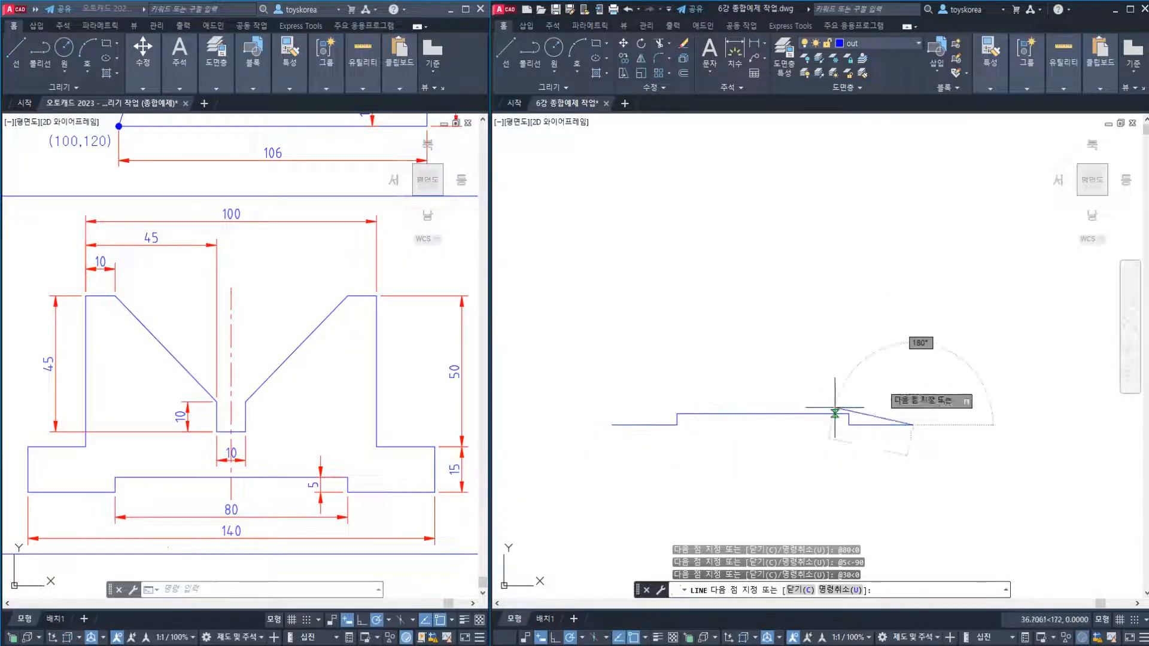
text(0,15)
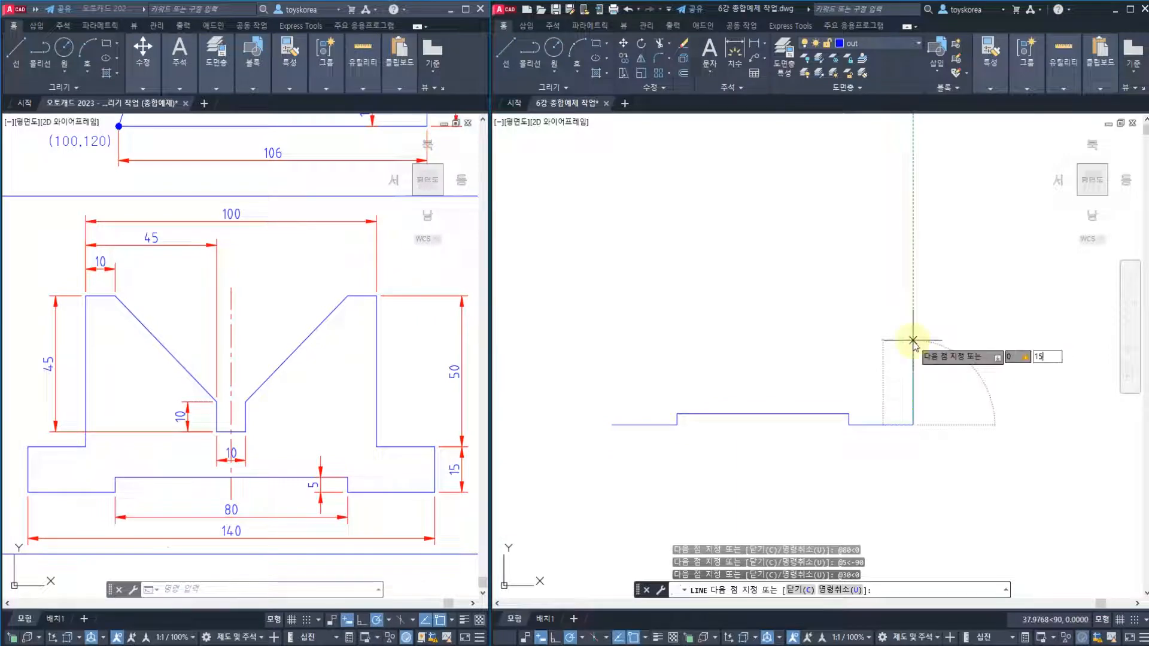
key(Return)
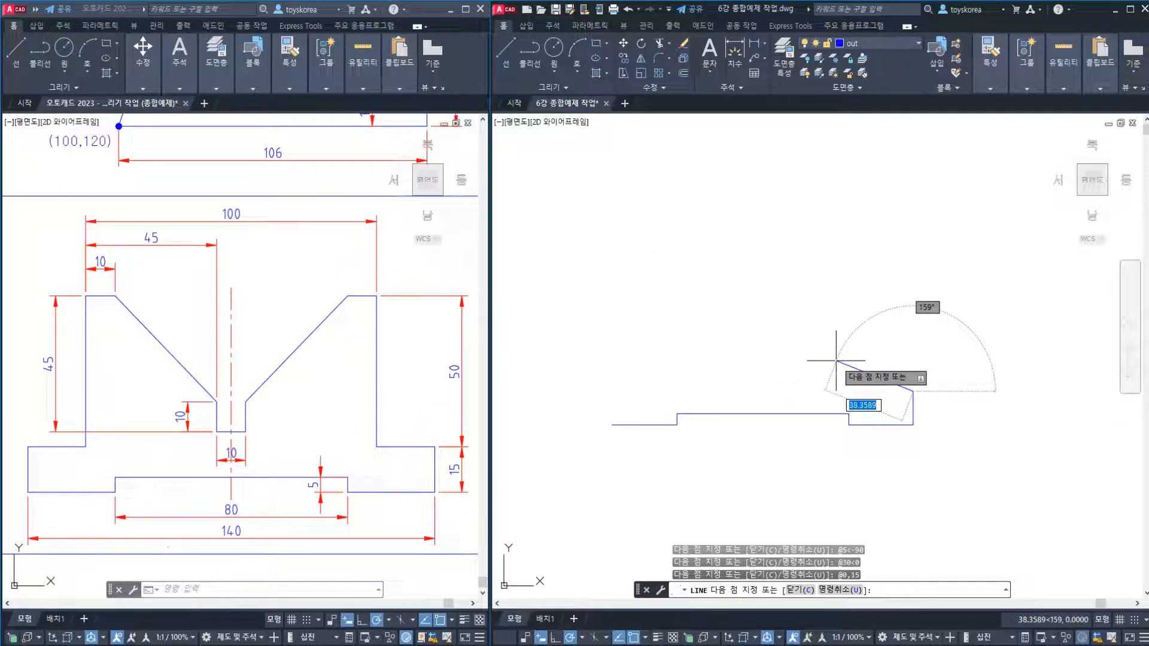
Continue the line with @-20,0, @0,50 and @-10,0 to form the right shoulder, outer side and top edge
text(-20,)
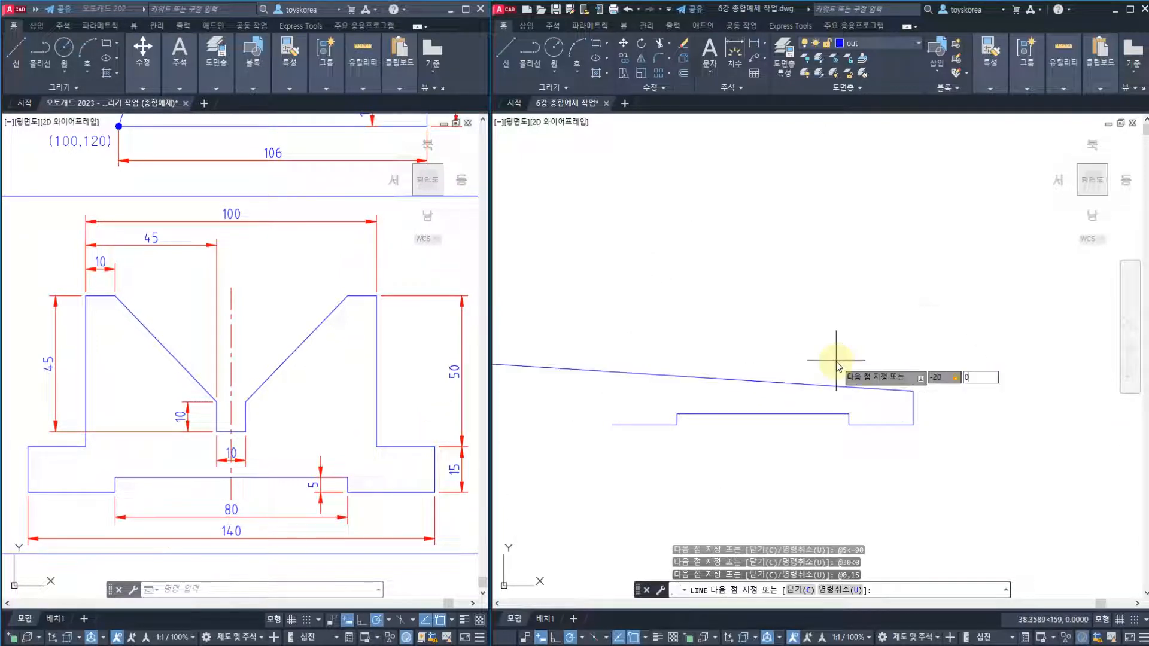
text(0)
key(Return)
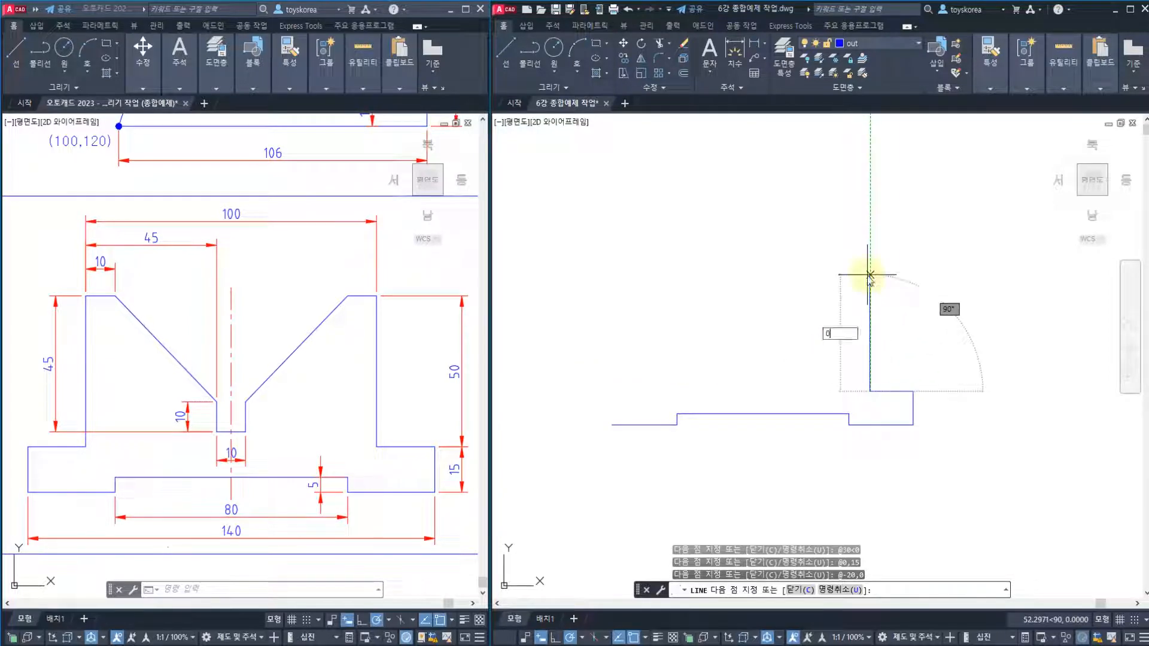
text(50)
key(Return)
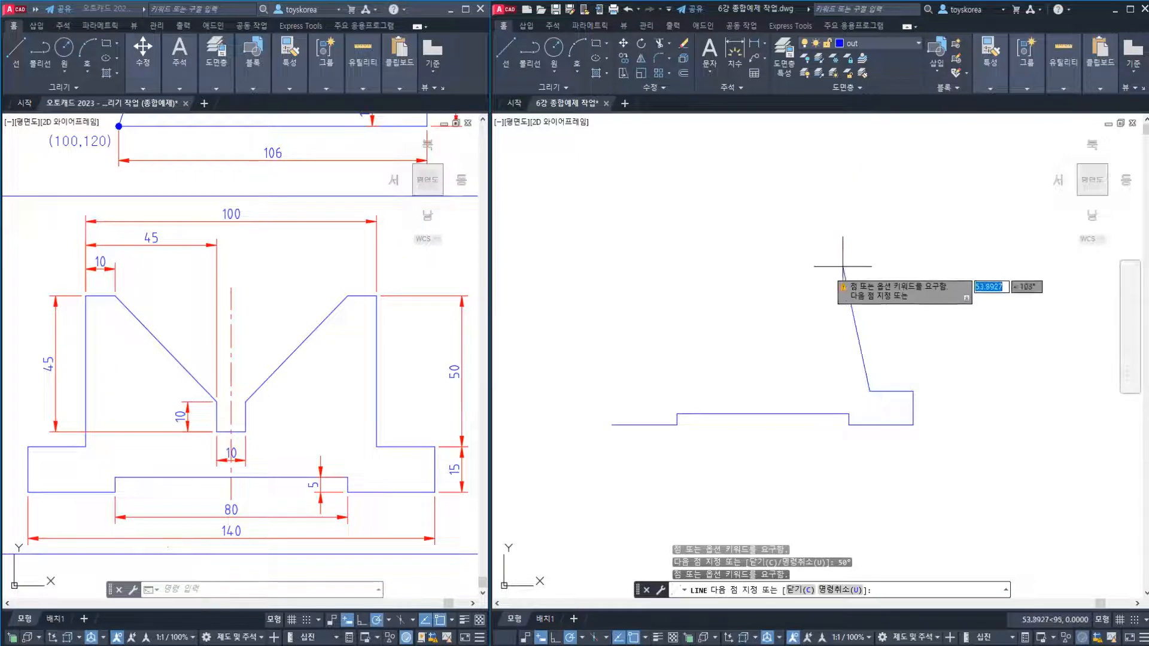
text(@0,50)
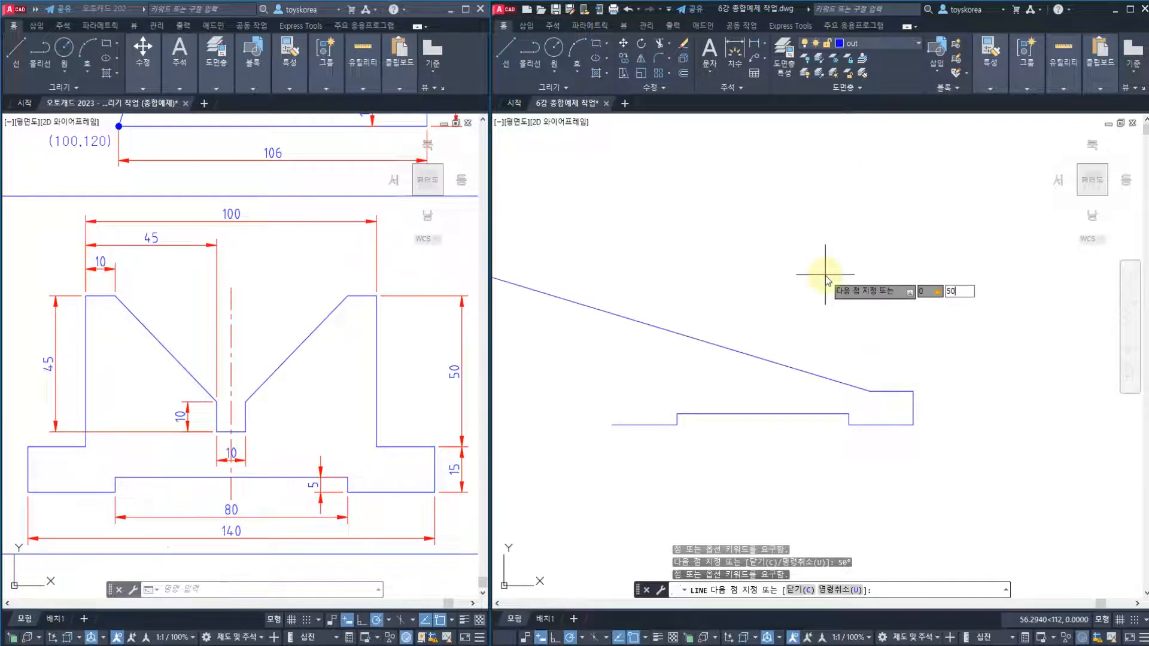
key(Return)
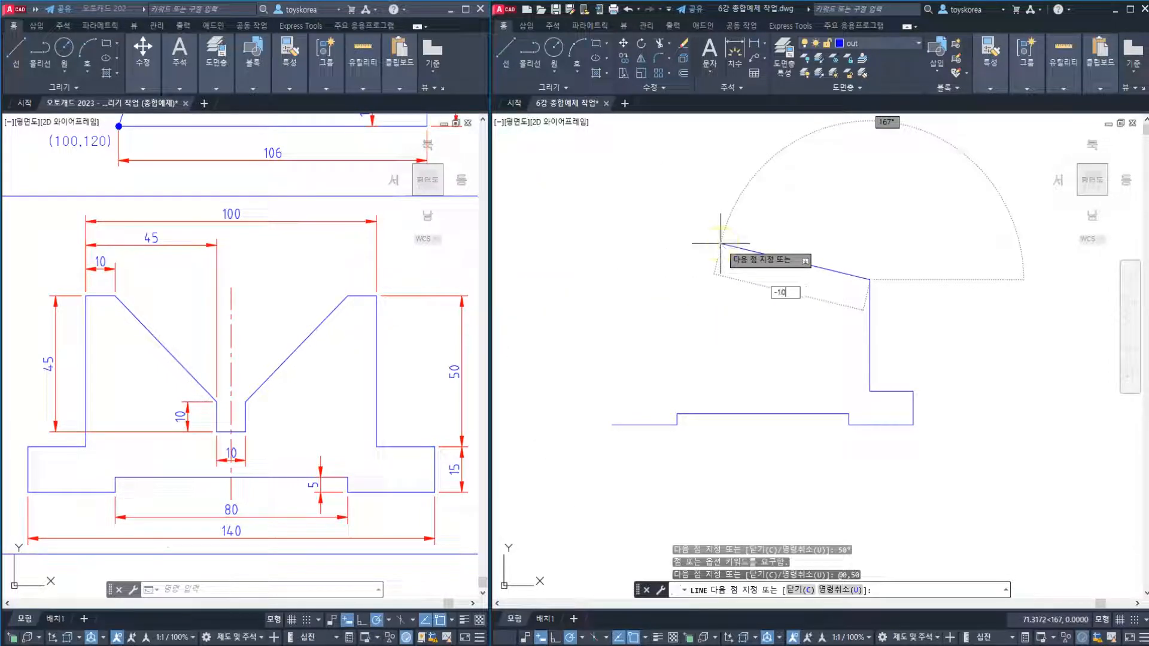
text(-10,0)
key(Return)
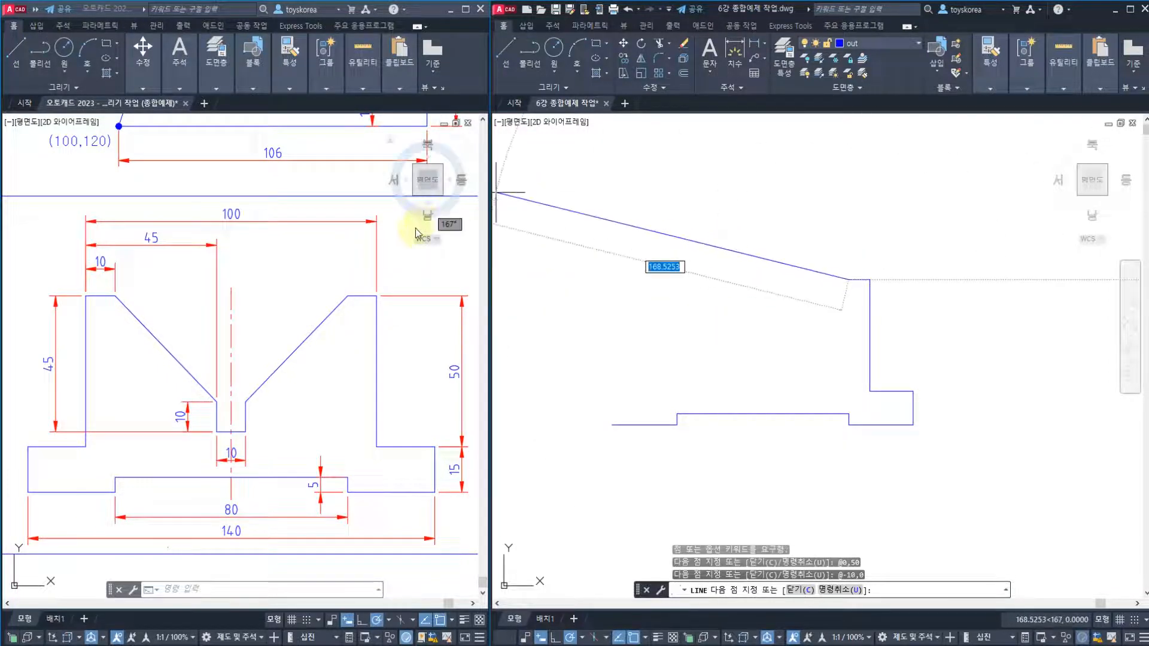
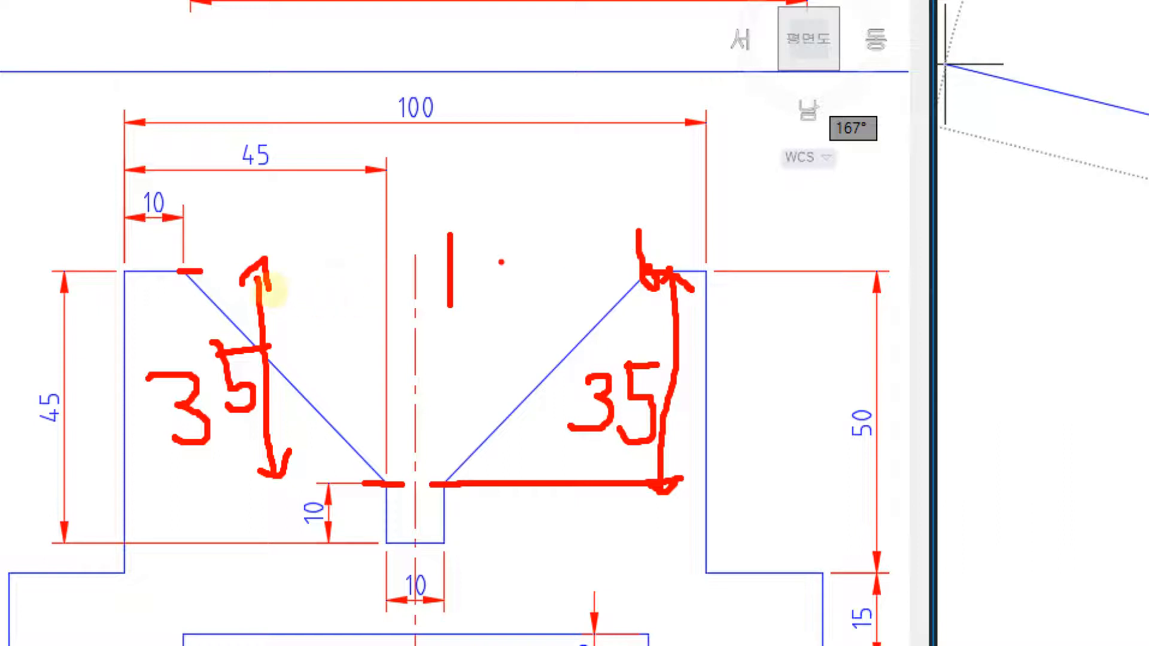
Work out the slanted edge's horizontal and vertical offsets from the 45 and 10 dimensions of the notched reference figure
drag(603, 276, 639, 262)
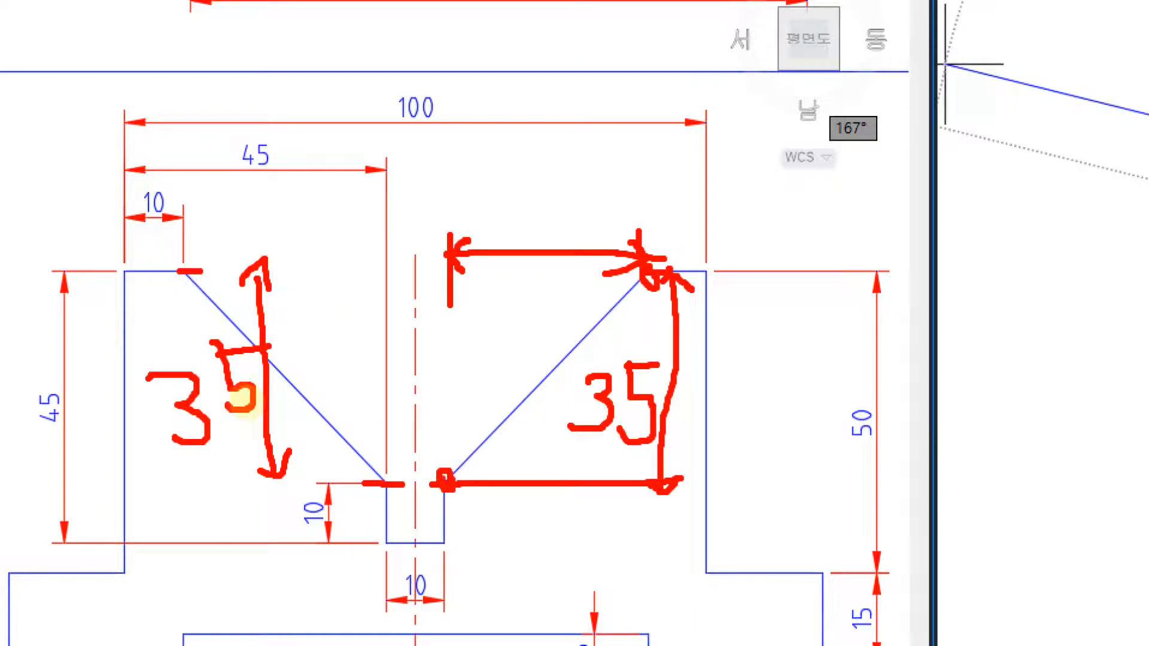
drag(293, 168, 256, 187)
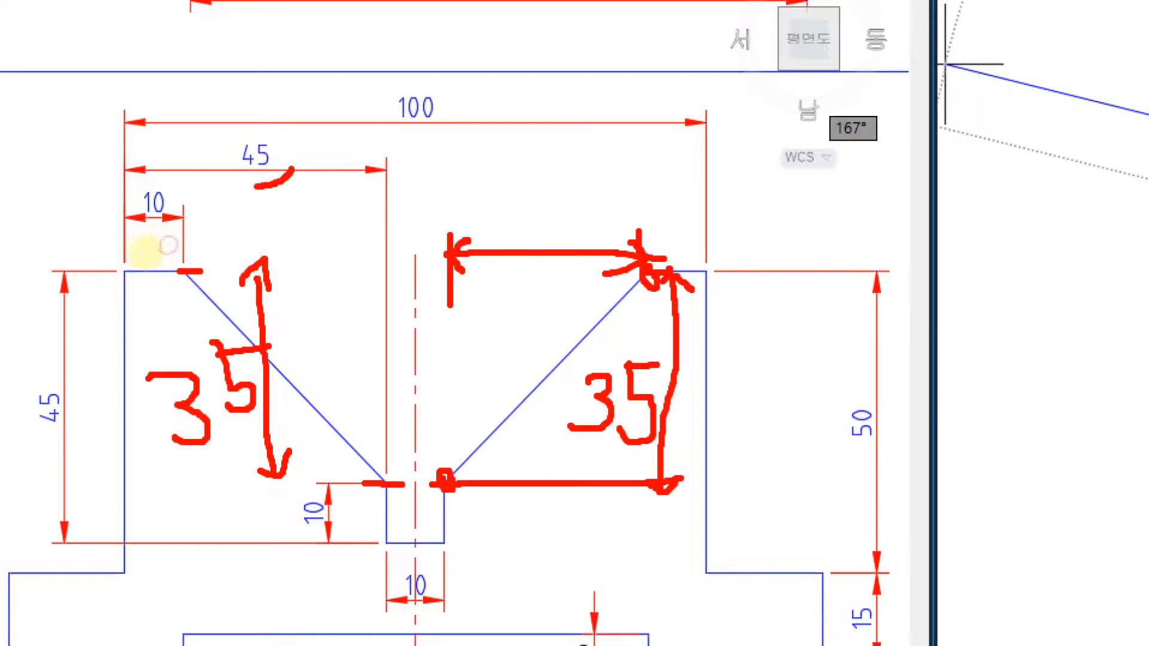
mouse_move(149, 232)
mouse_down()
mouse_move(154, 161)
mouse_move(201, 216)
mouse_move(302, 247)
mouse_move(381, 244)
mouse_move(341, 257)
mouse_up()
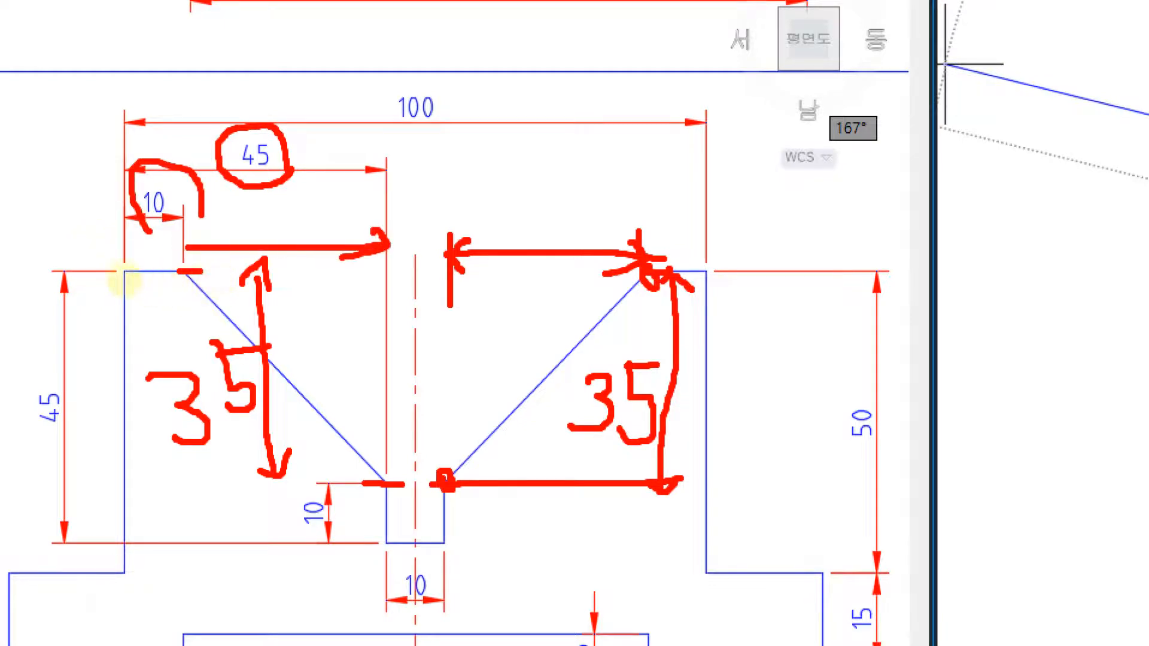
drag(190, 240, 216, 264)
mouse_move(284, 212)
mouse_down()
mouse_move(298, 232)
mouse_move(293, 261)
mouse_up()
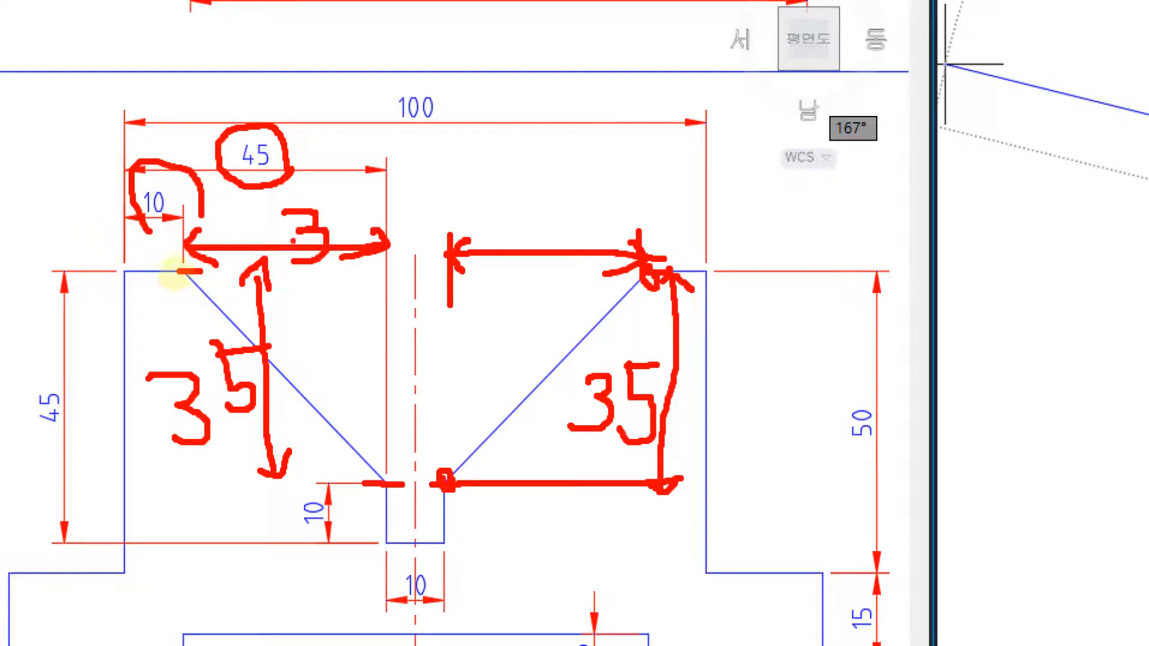
mouse_move(322, 200)
mouse_down()
mouse_move(346, 243)
mouse_move(367, 187)
mouse_up()
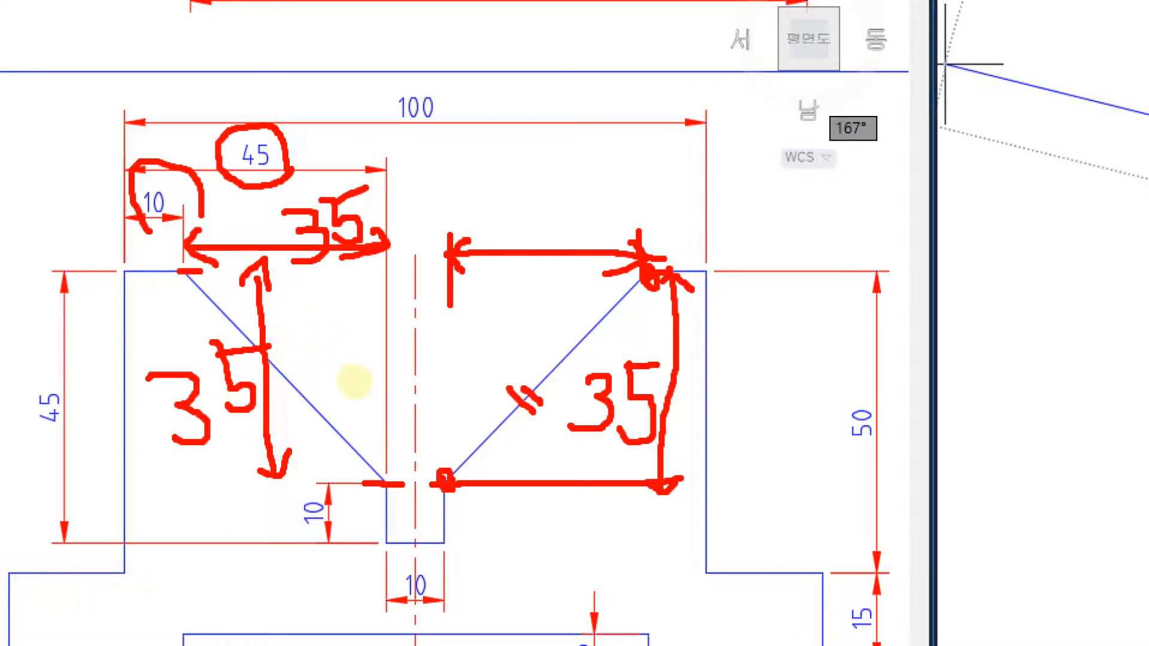
mouse_move(639, 253)
mouse_down()
mouse_move(477, 213)
mouse_move(435, 246)
mouse_move(397, 369)
mouse_move(452, 488)
mouse_move(450, 472)
mouse_up()
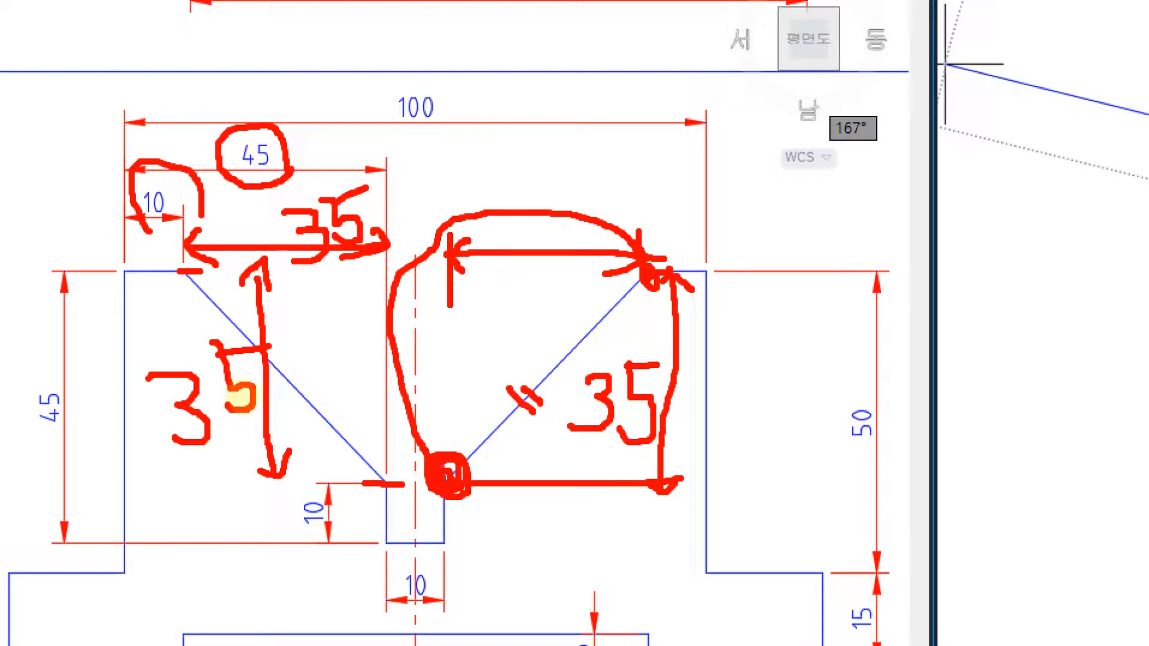
key(Escape)
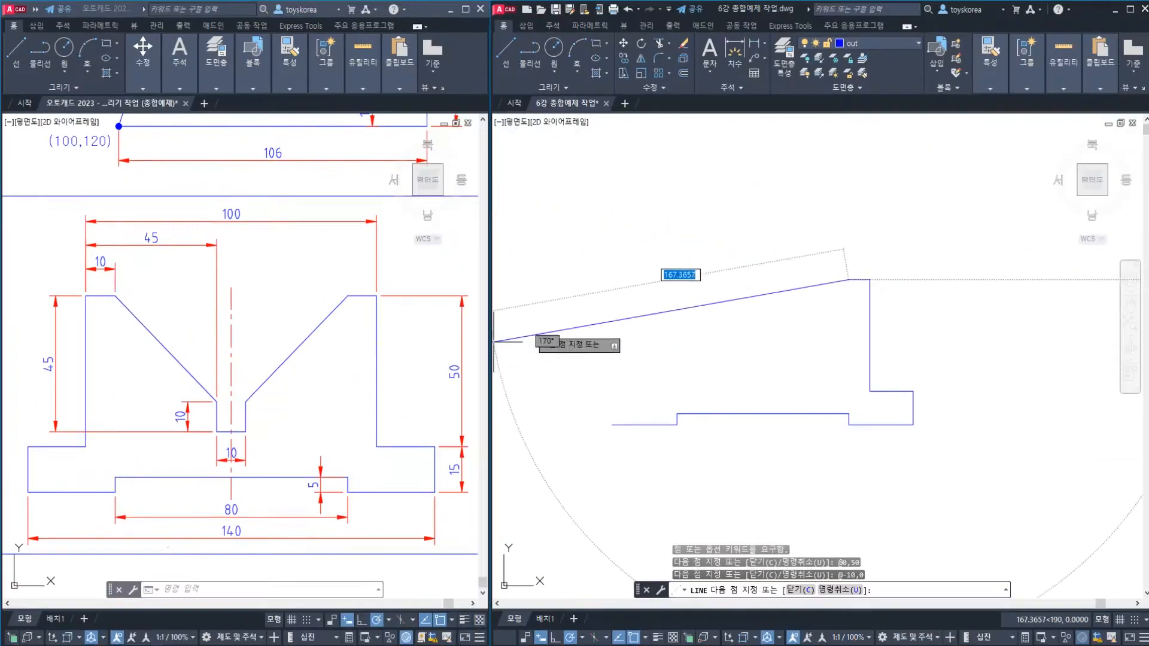
Draw the right slanted edge of the V notch with the relative coordinate @-35,-35
click(717, 330)
text(-3)
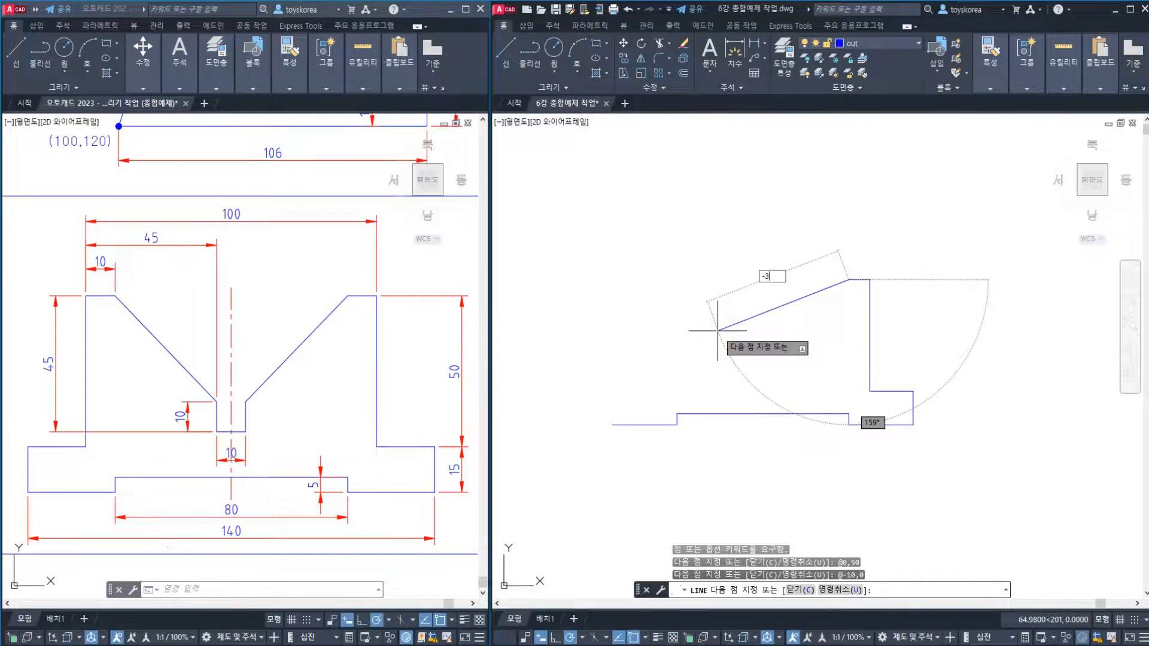
text(5)
key(Tab)
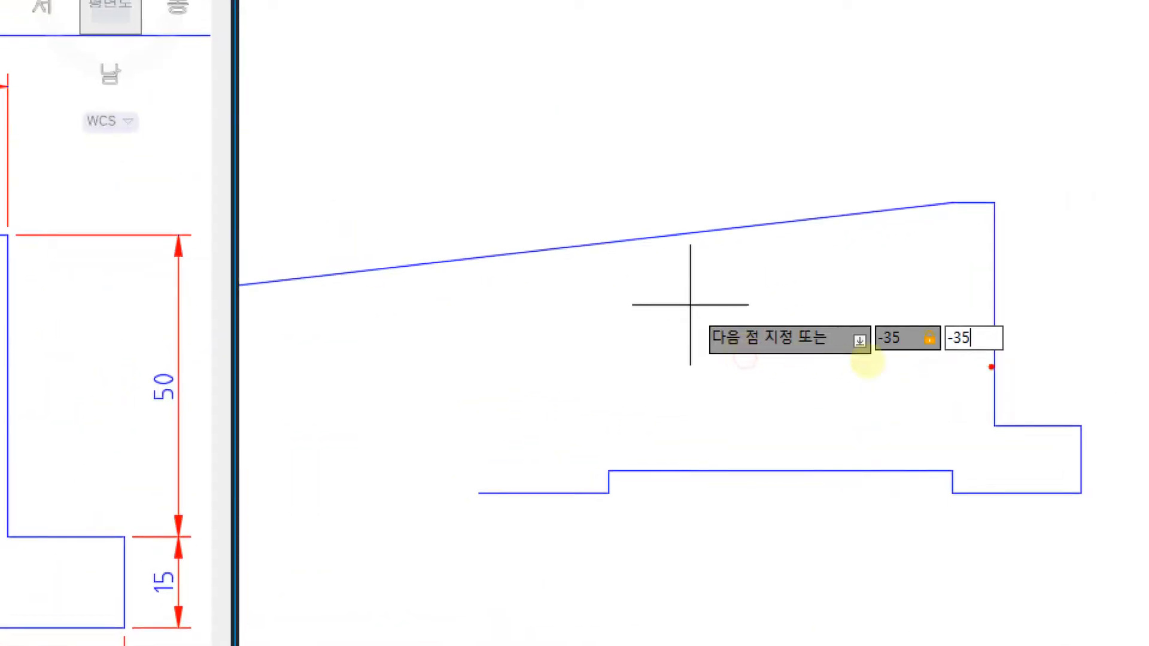
mouse_move(825, 368)
mouse_down()
mouse_move(829, 336)
mouse_move(826, 354)
mouse_move(850, 324)
mouse_move(857, 367)
mouse_move(976, 393)
mouse_up()
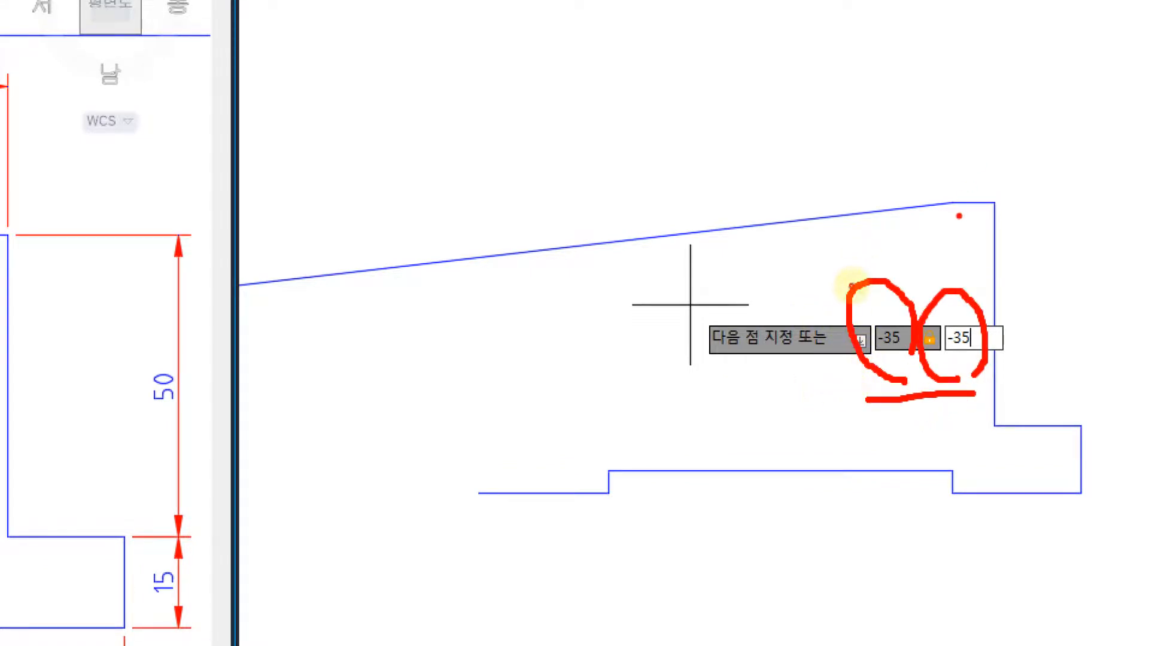
mouse_move(951, 212)
mouse_down()
mouse_move(810, 353)
mouse_move(805, 386)
mouse_move(795, 359)
mouse_up()
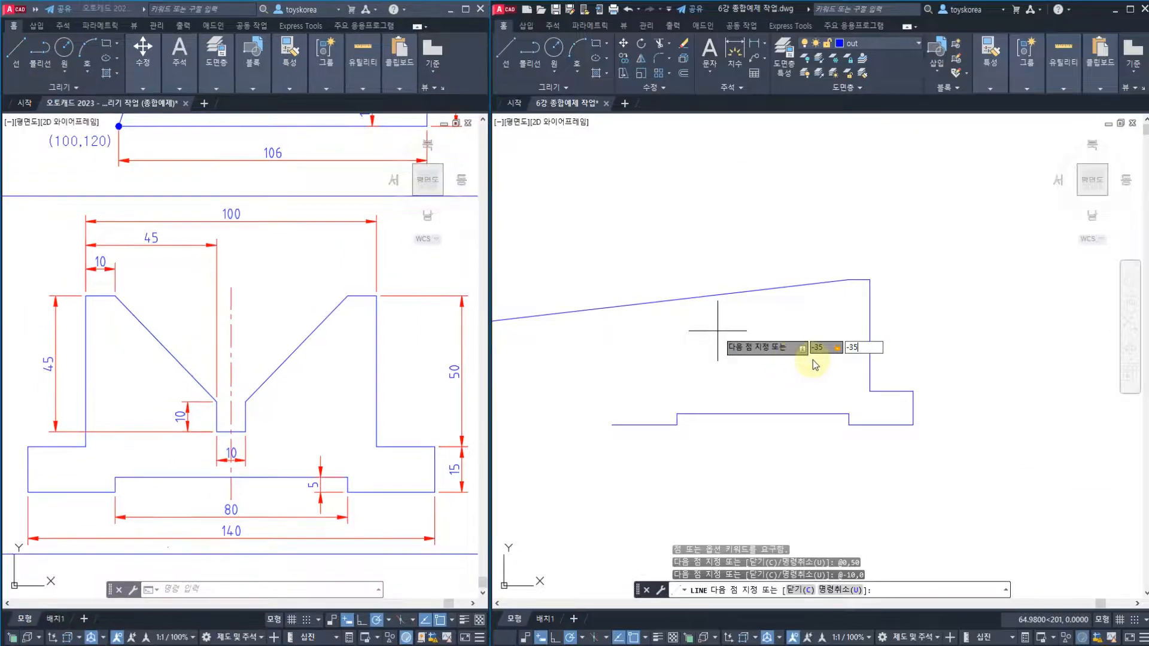
key(Return)
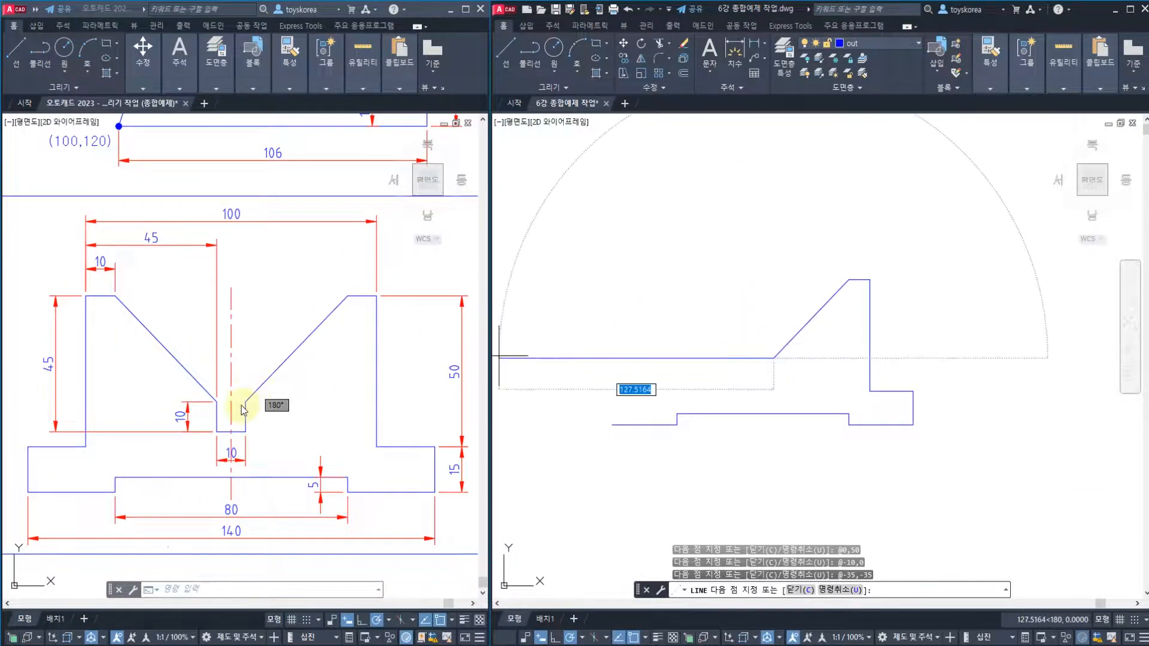
Check the narrow slot in the reference figure and draw its right side 10 long at -90°
click(241, 412)
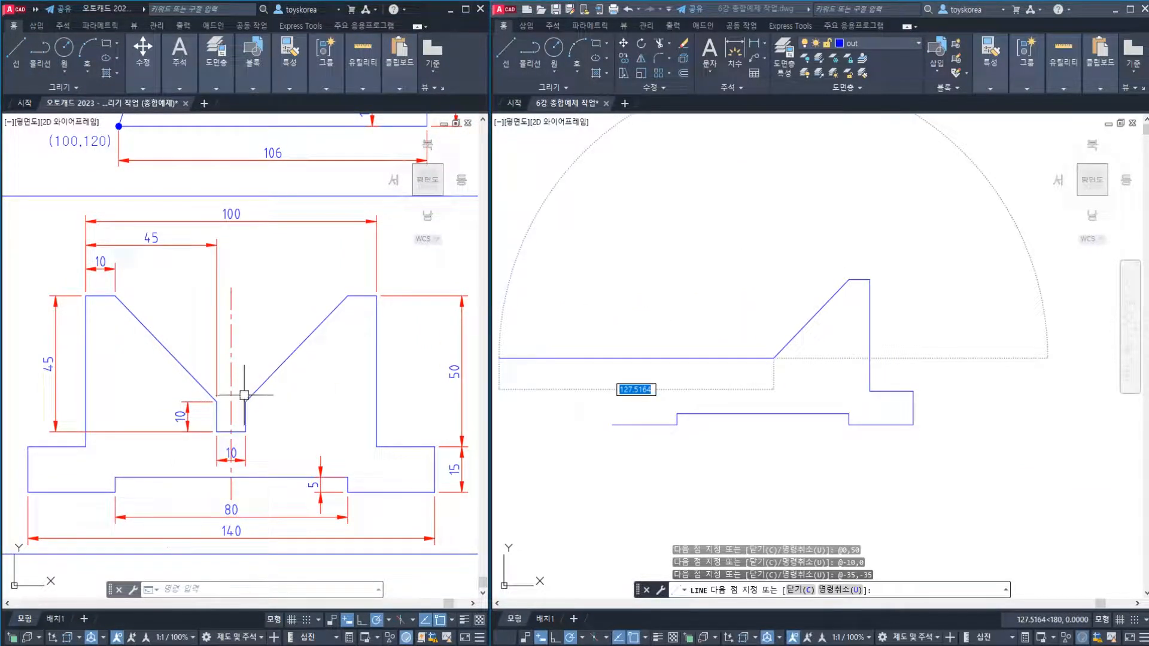
click(739, 390)
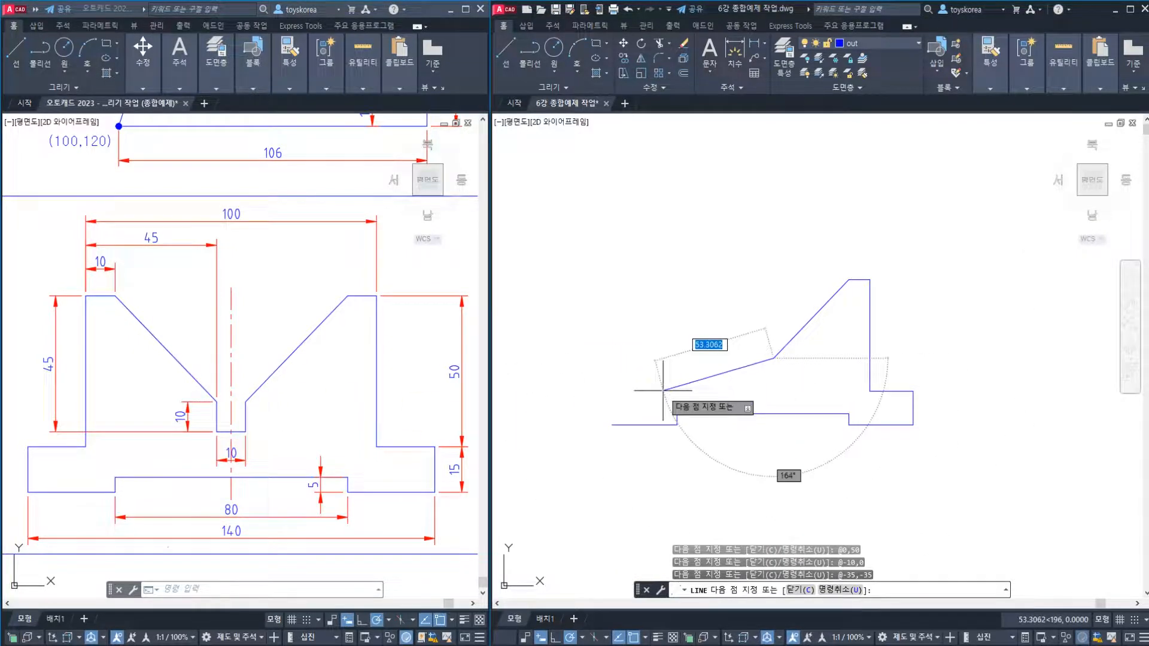
text(10)
key(Tab)
text(-90)
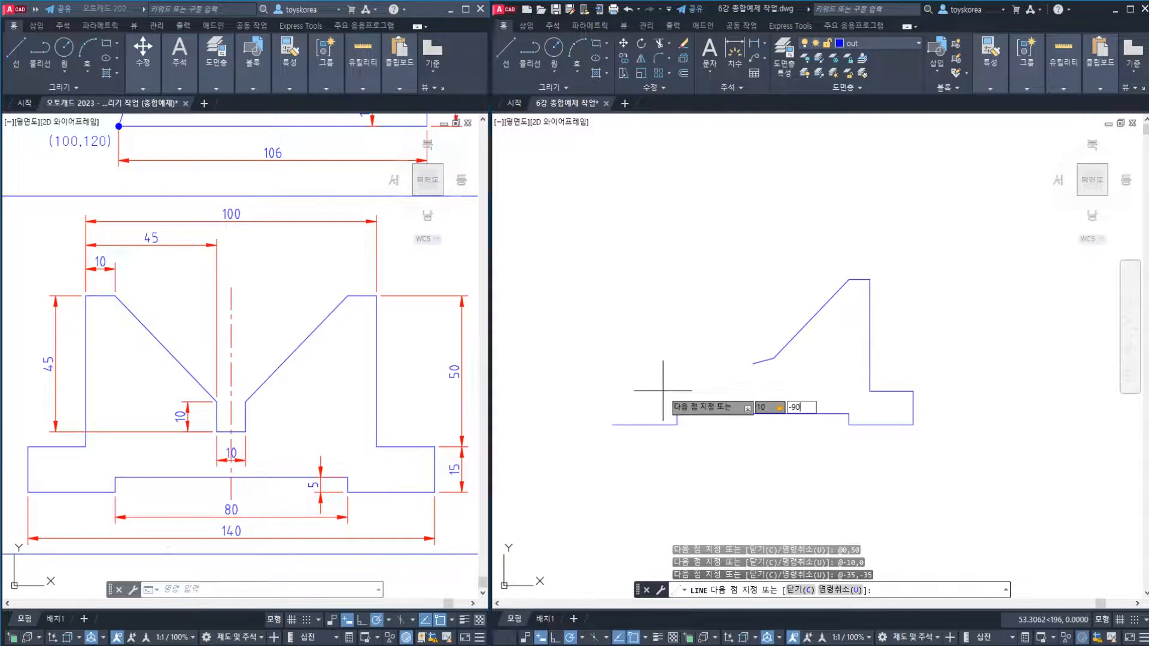
key(Return)
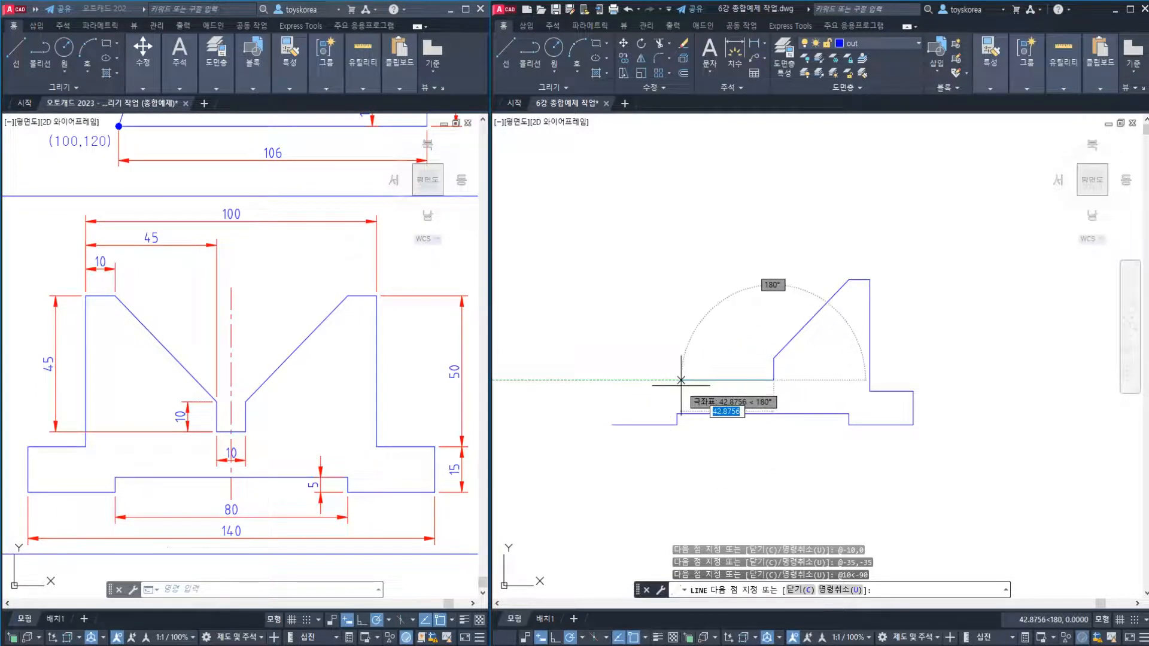
Draw the slot's bottom edge with @-10,0 and its left side with @0,10
text(@-10,0)
key(Return)
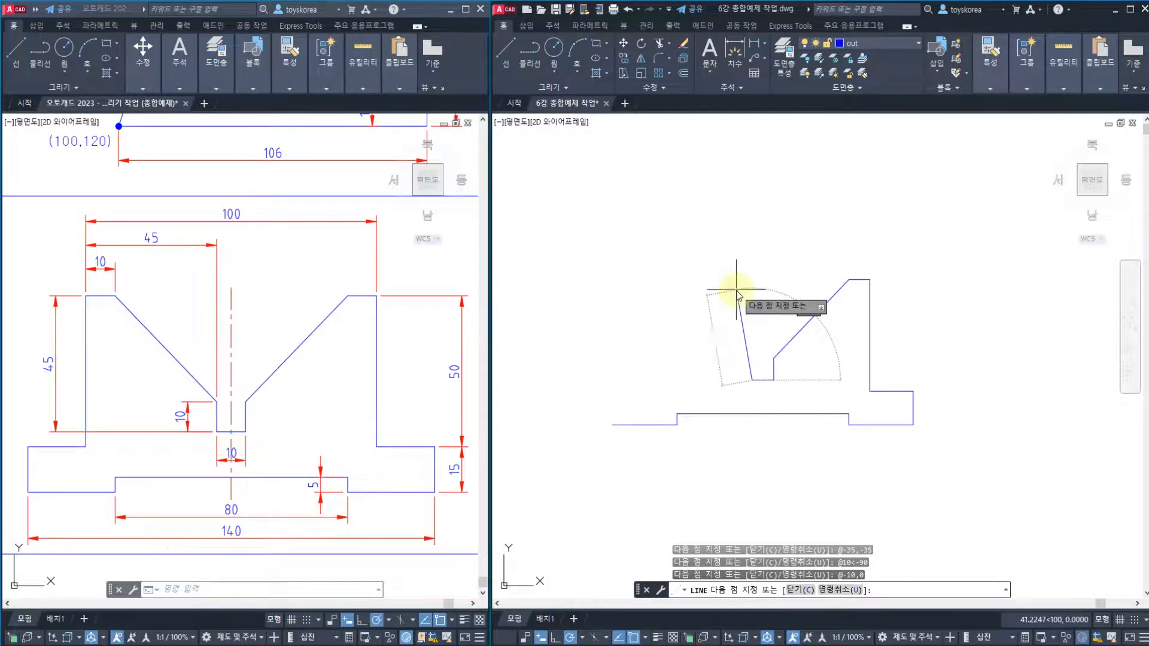
text(9)
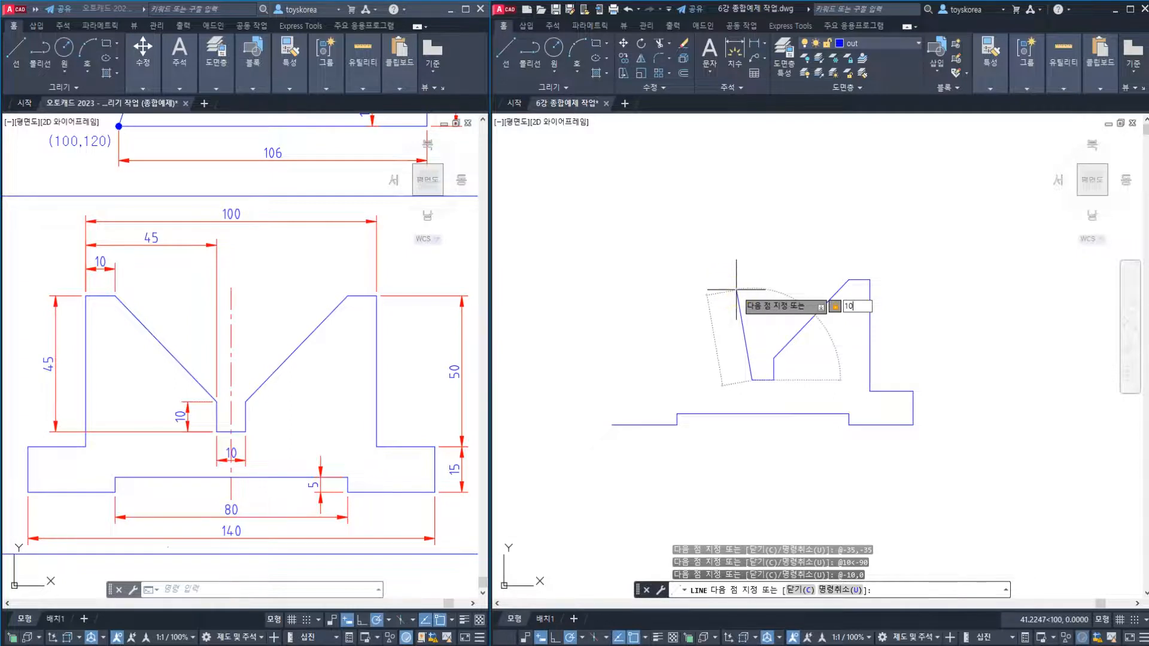
key(Return)
text(0)
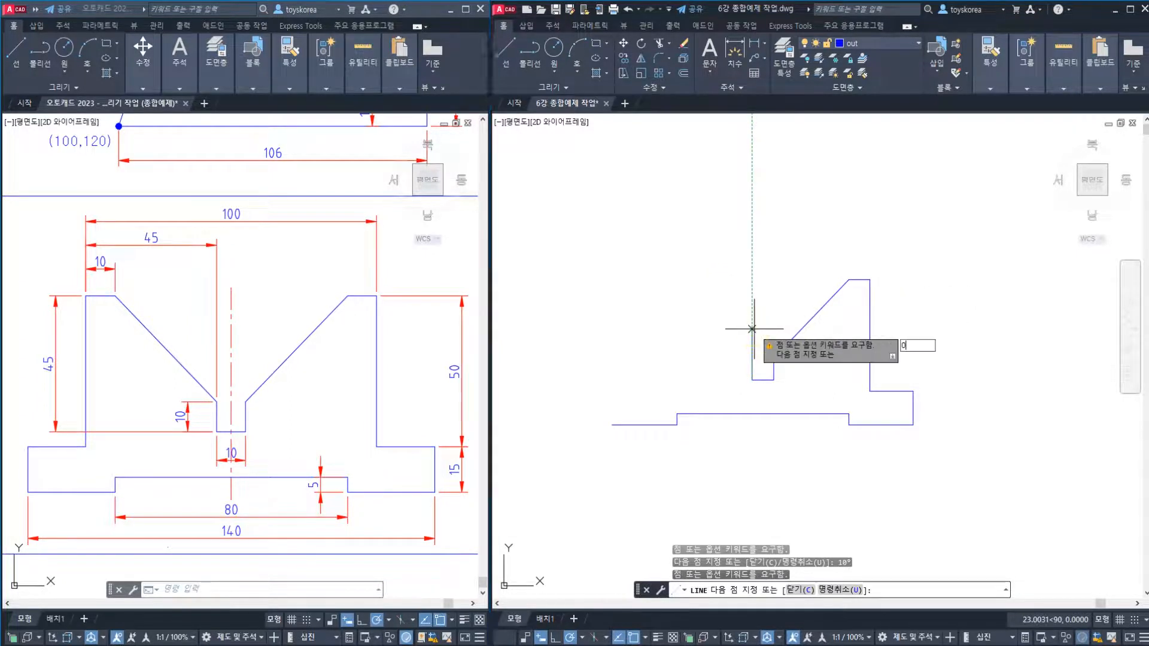
text(,10)
key(Return)
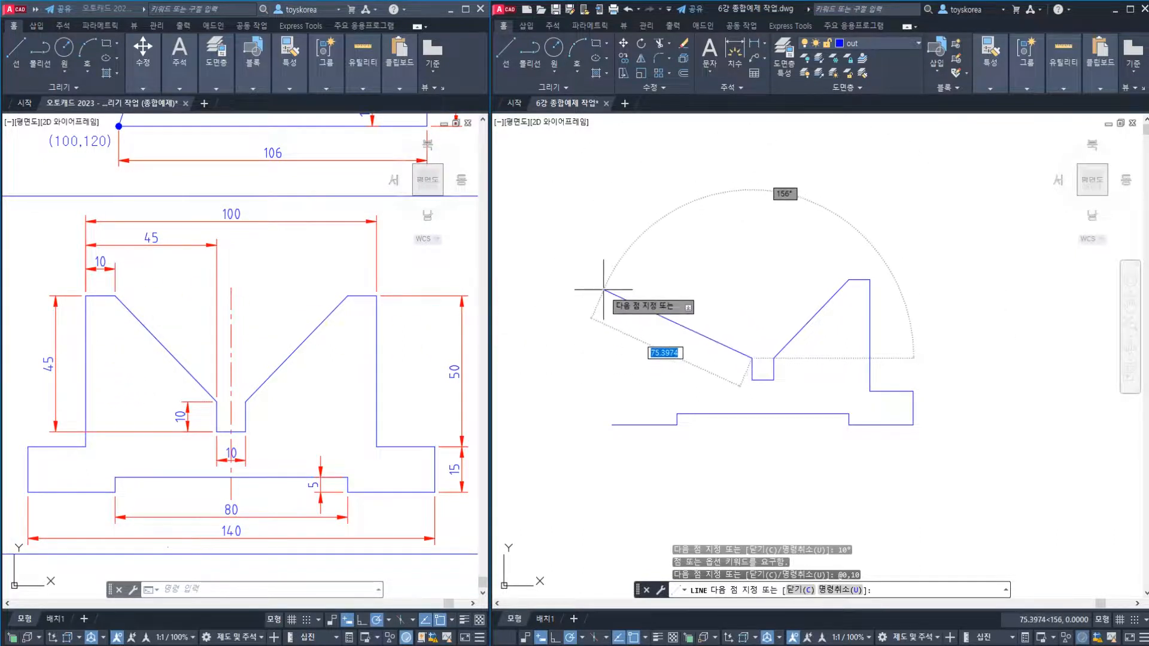
text(-35,35)
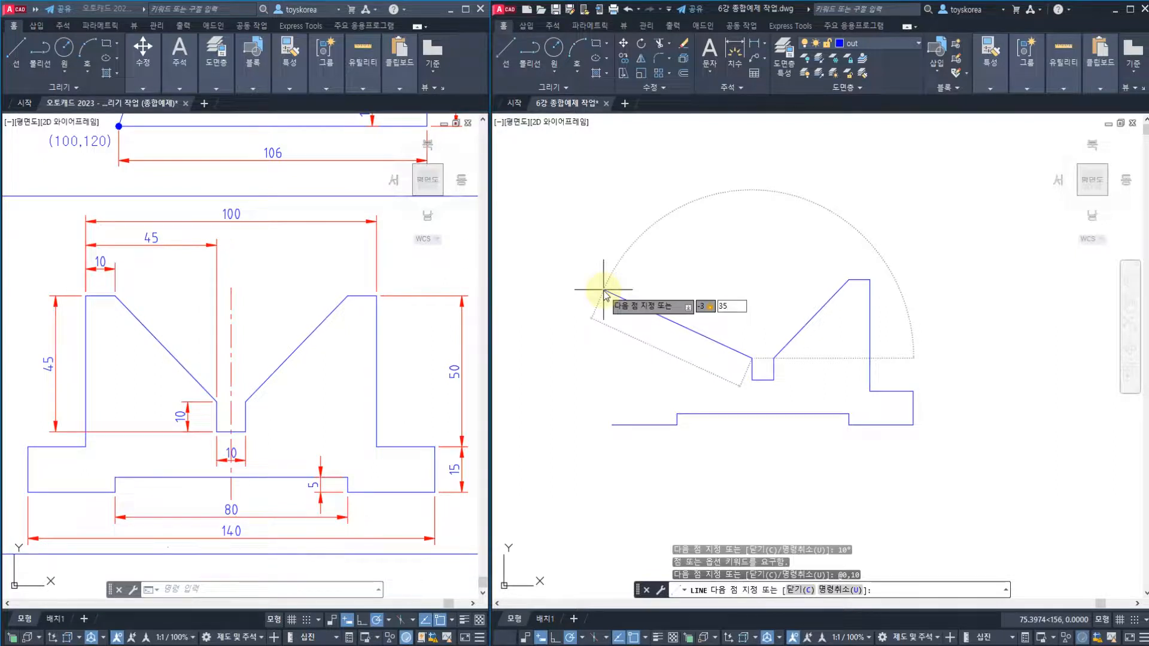
key(Escape)
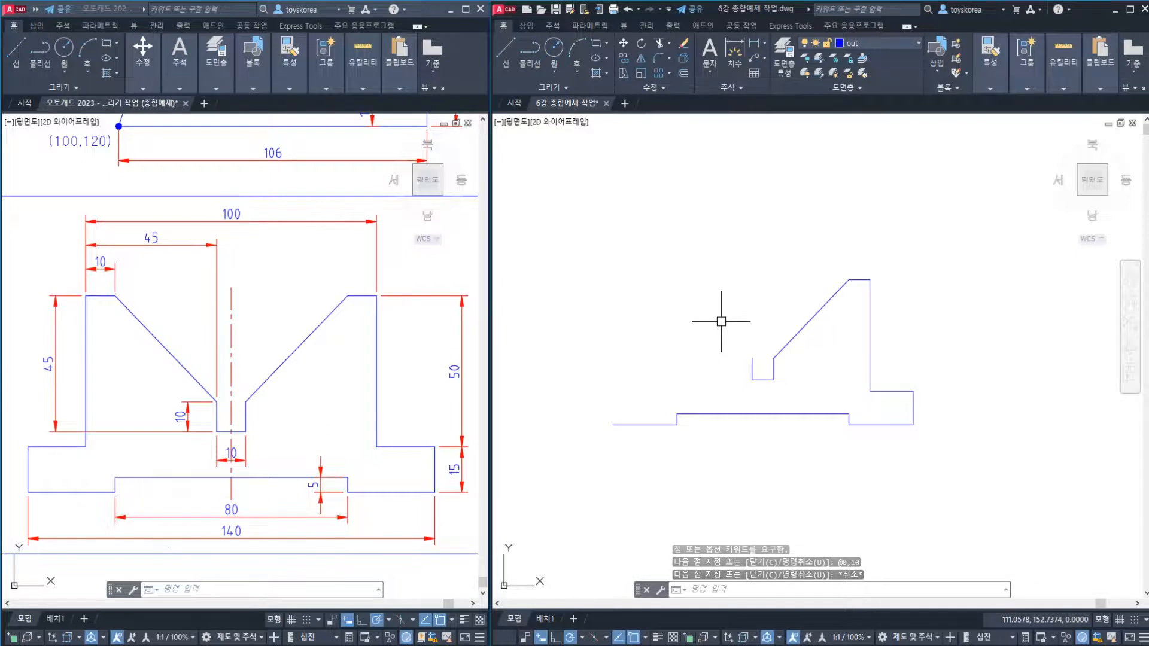
key(Escape)
key(Escape)
key(Escape)
scroll(720, 321, up, 2)
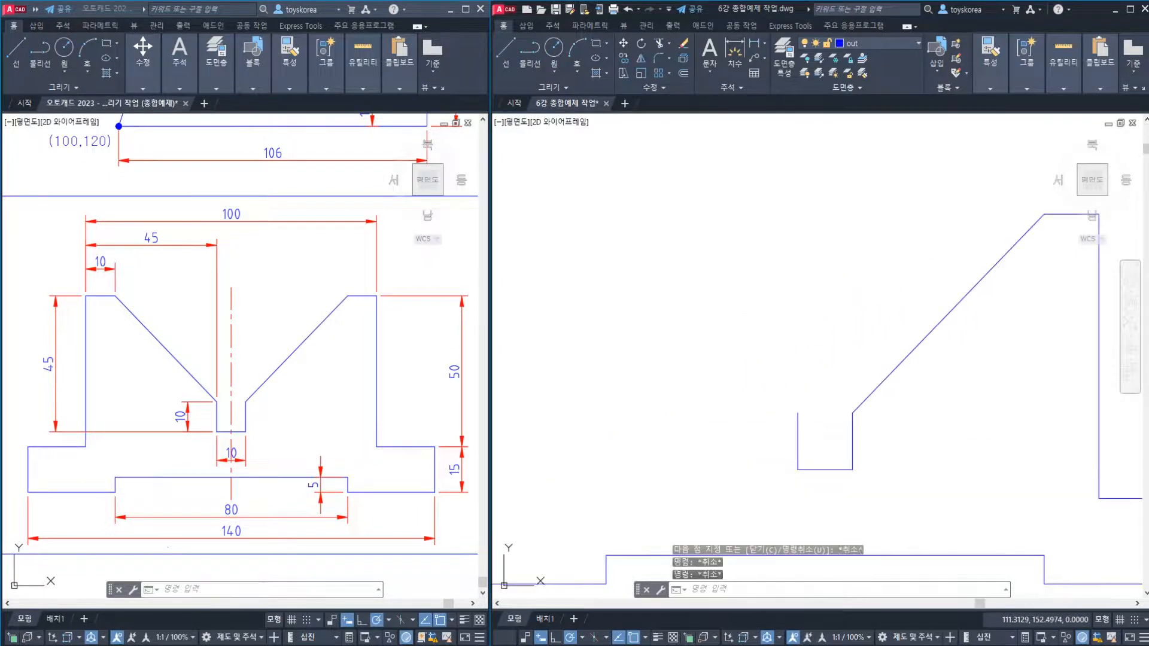
scroll(721, 321, down, 2)
middle_drag(724, 322, 737, 330)
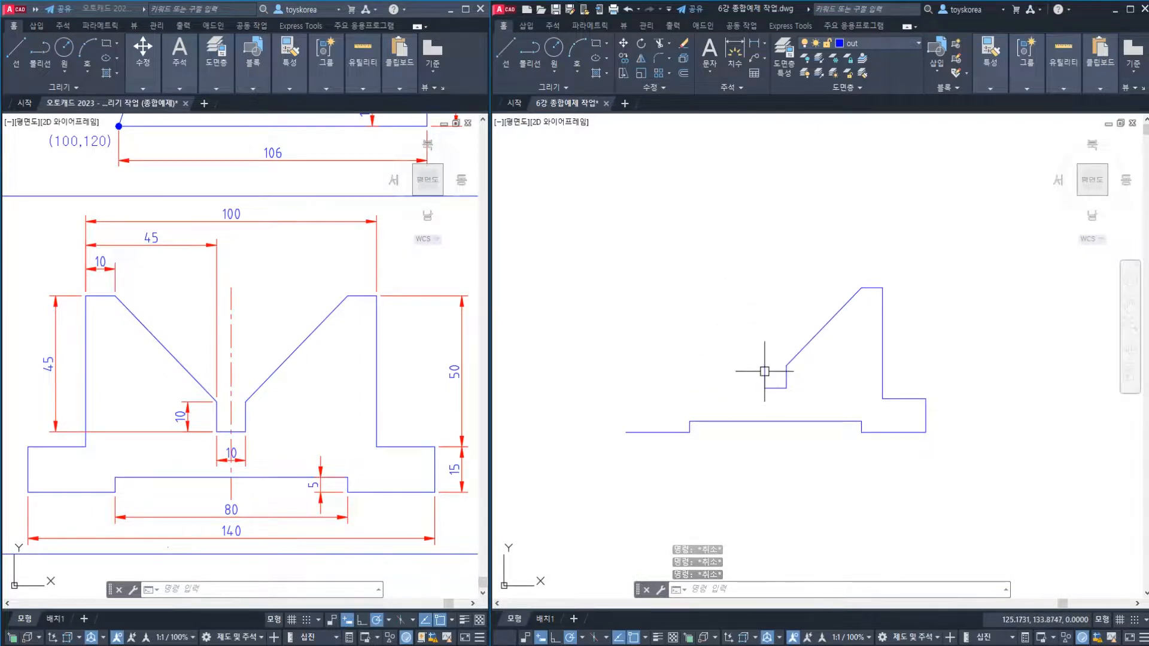
Draw a line from the top end of the slot's left side with the relative coordinate @-35,35 as the left slanted edge
text(l)
key(Return)
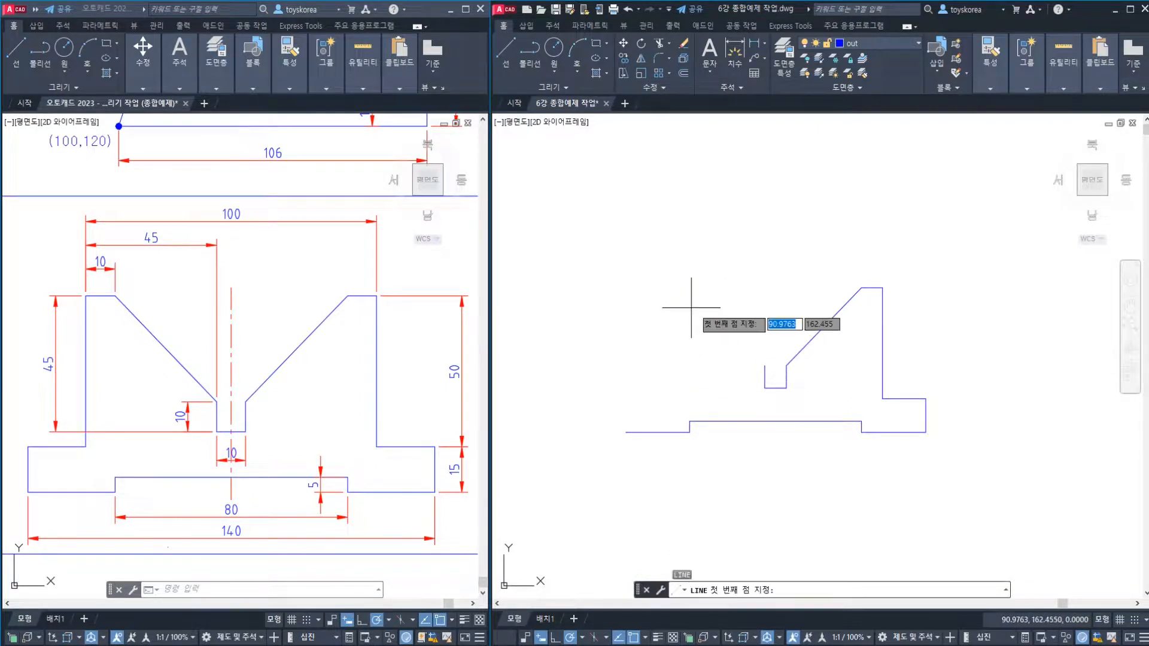
click(764, 365)
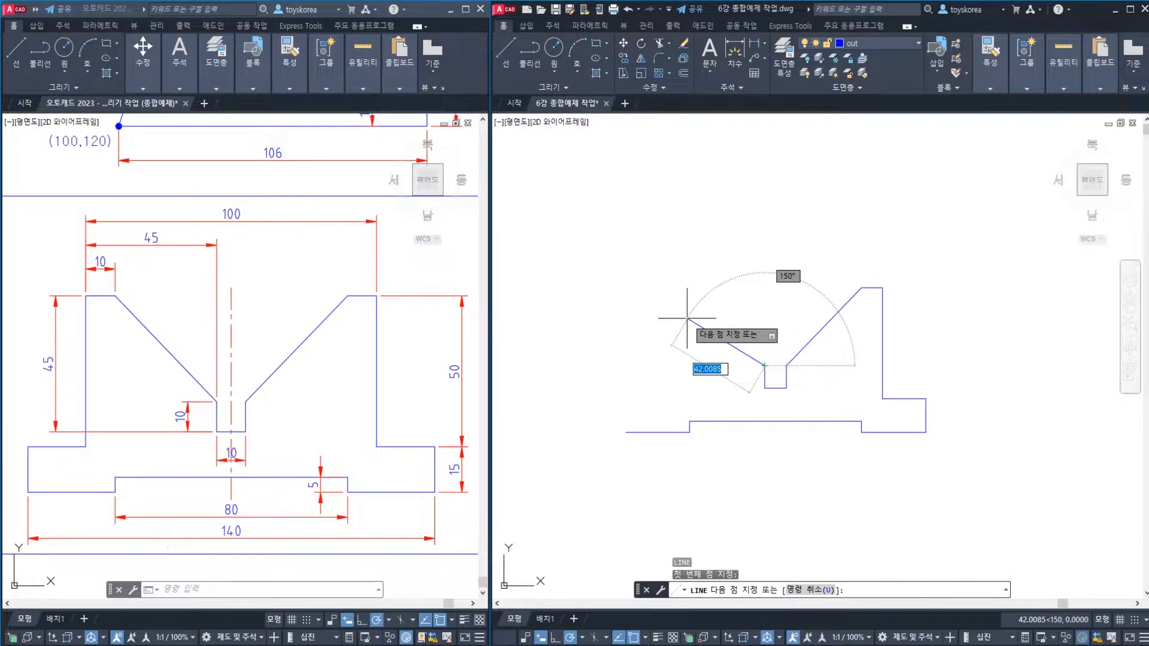
key(BackSpace)
text(-35)
key(Tab)
text(35)
key(Return)
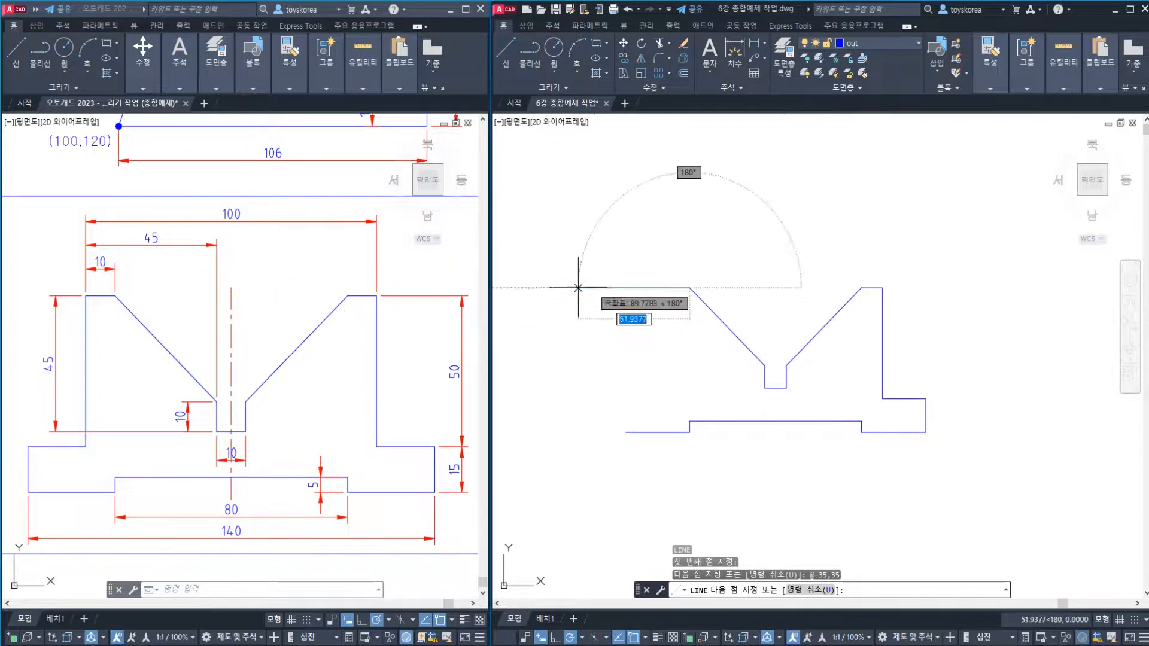
Continue the line 10 long at 180° for the left top edge and 50 long at -90° for the outer side
text(10)
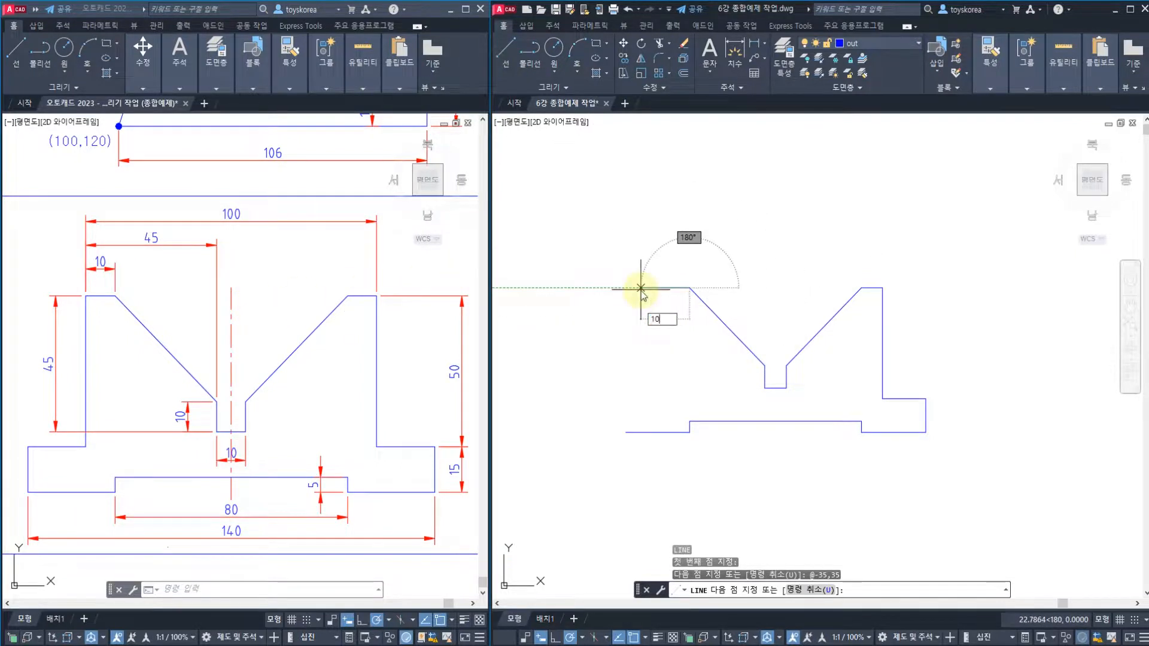
key(Tab)
text(180)
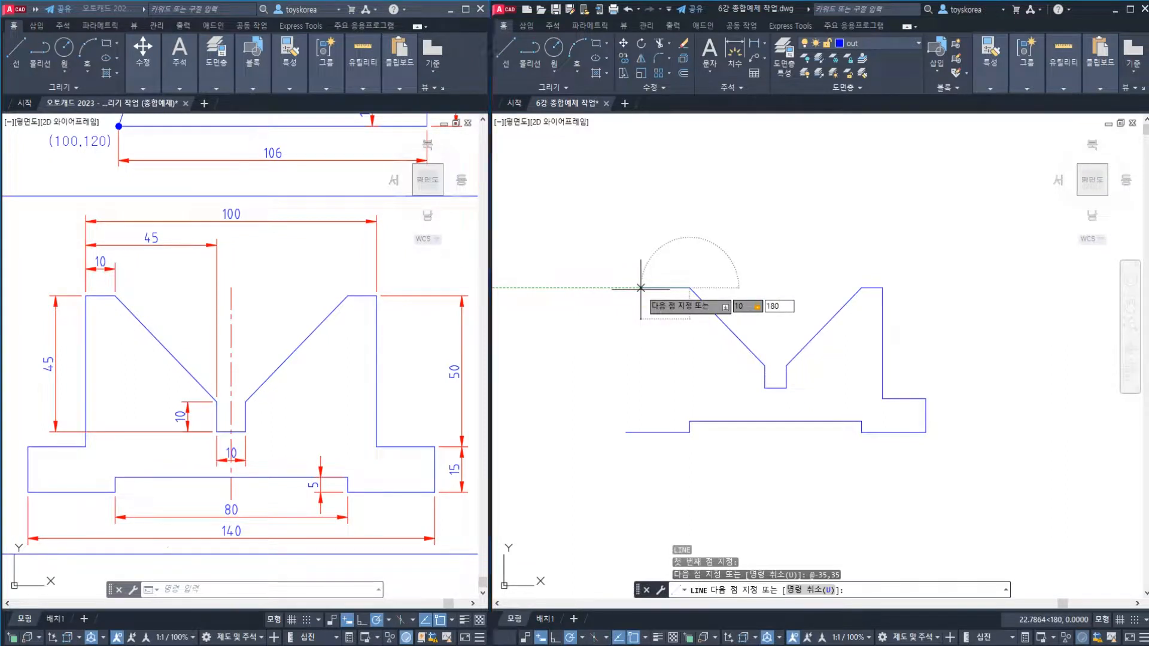
key(Return)
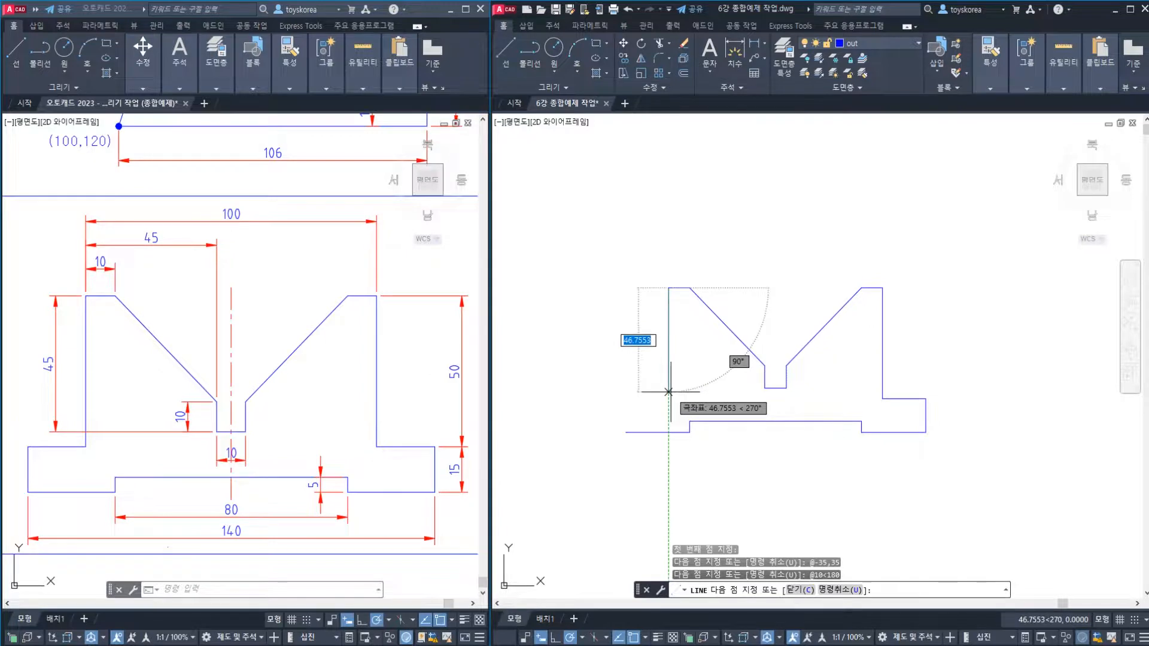
text(50)
key(Tab)
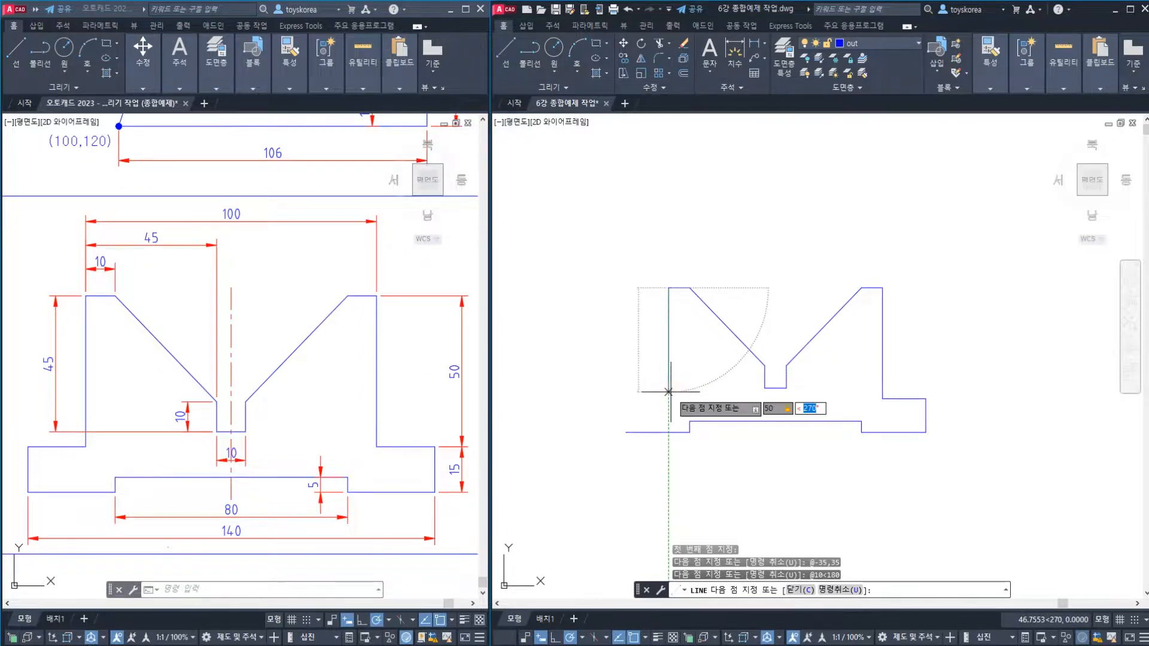
key(BackSpace)
text(-90)
key(Return)
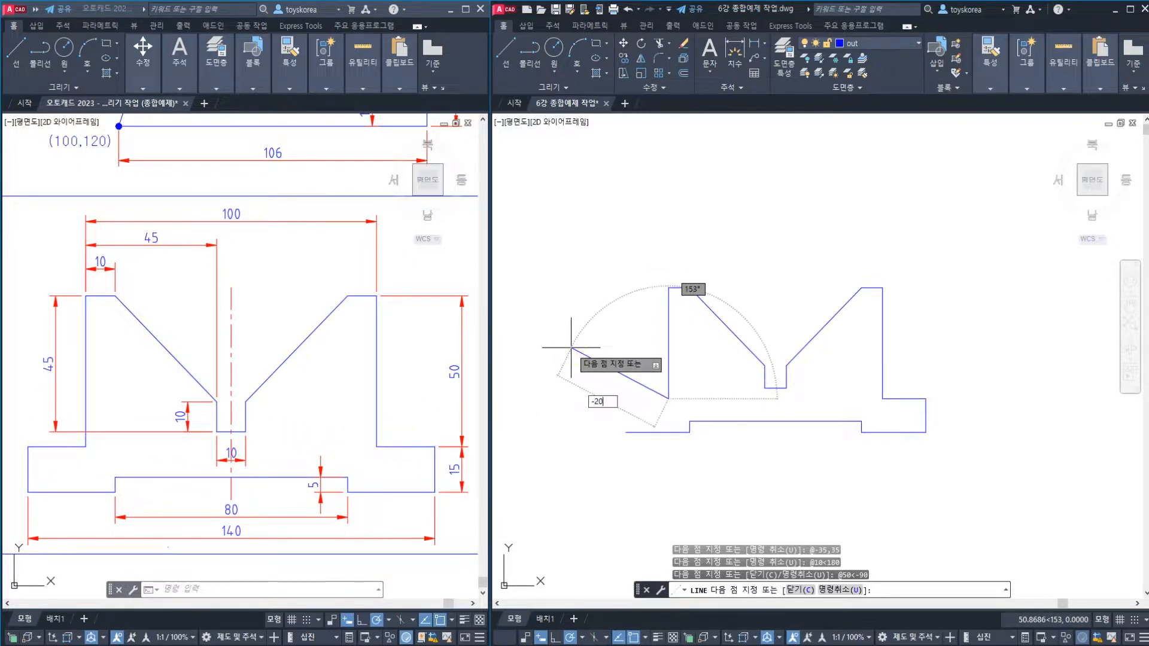
Draw the left shoulder with @-20,0, close the outline at the base's lower-left endpoint, and end the LINE command
text(,0)
key(Return)
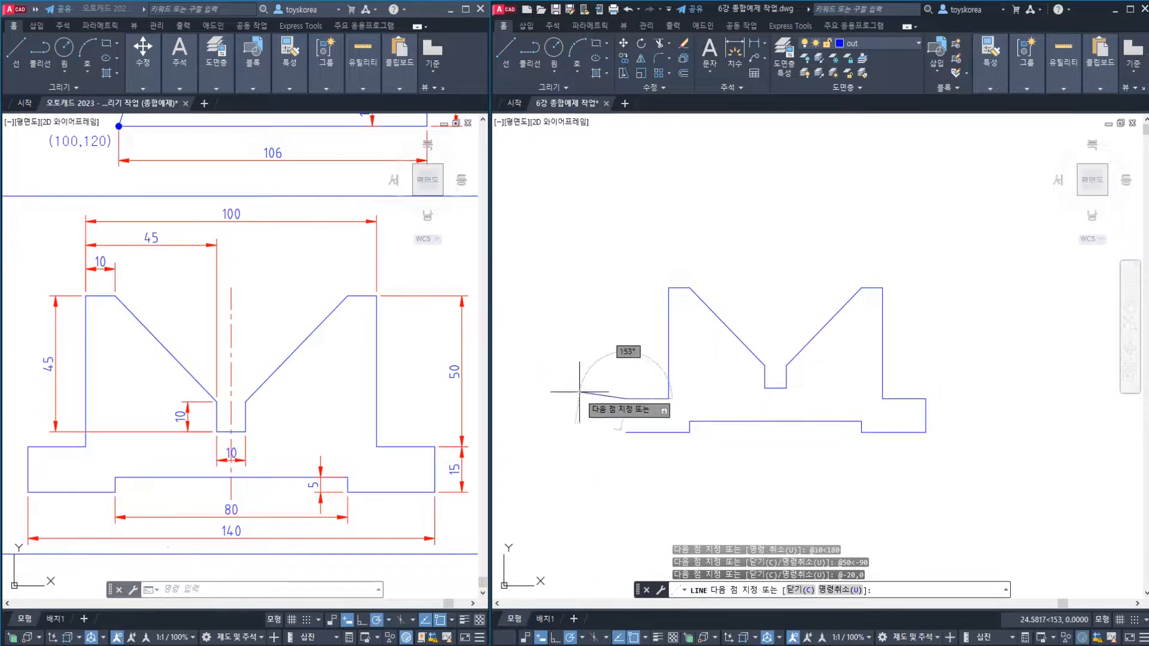
click(625, 432)
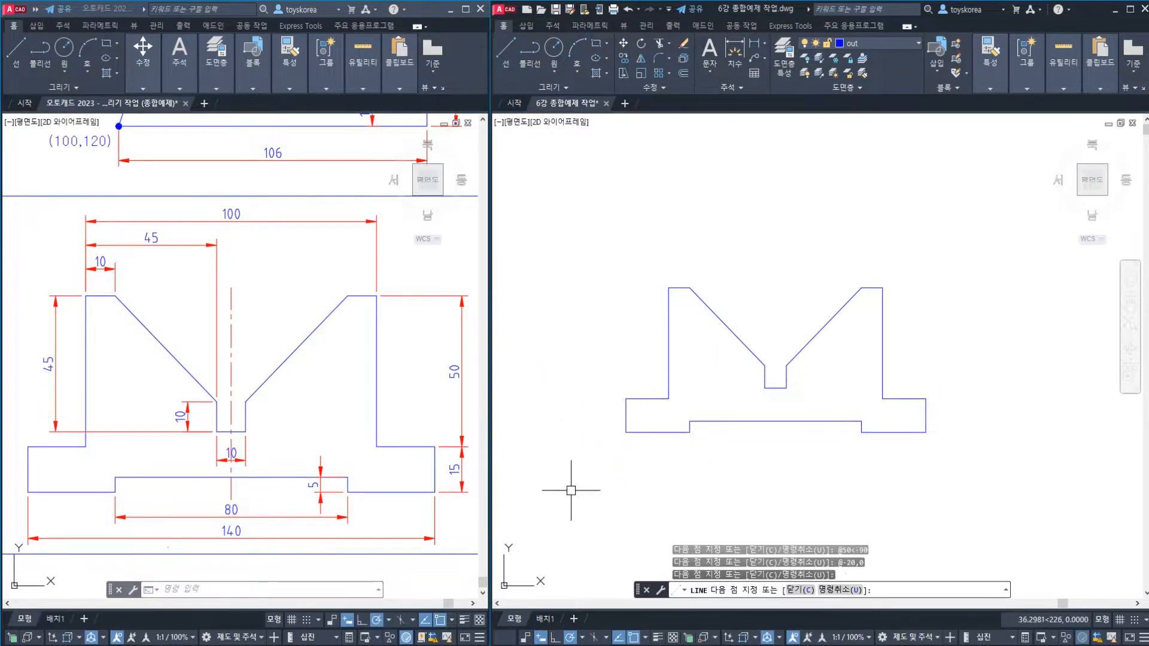
key(Escape)
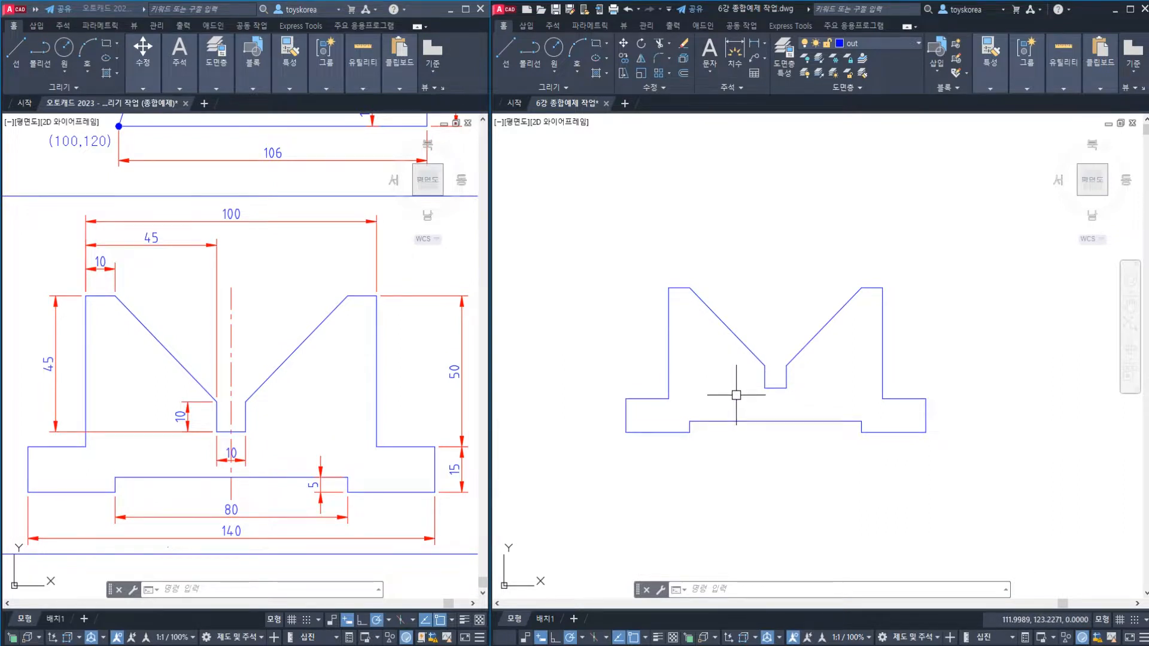
middle_drag(728, 367, 721, 390)
key(Escape)
key(Escape)
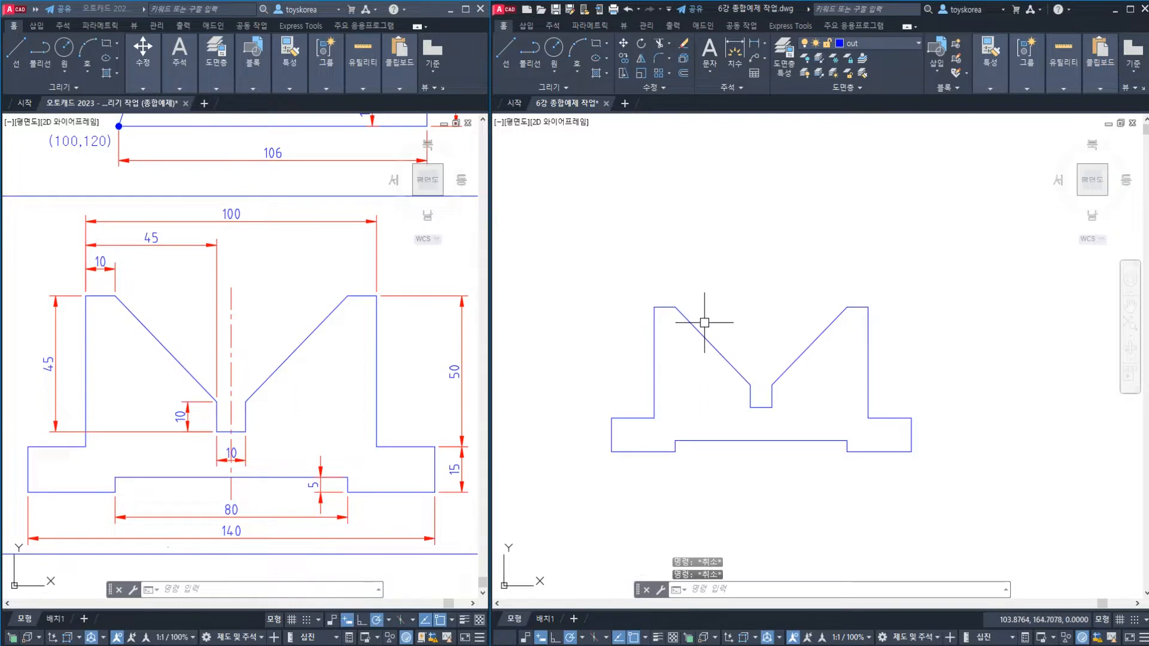
Compare the finished notched figure with its dimensioned reference and look over the example sheets 16 and 17
scroll(654, 367, up, 2)
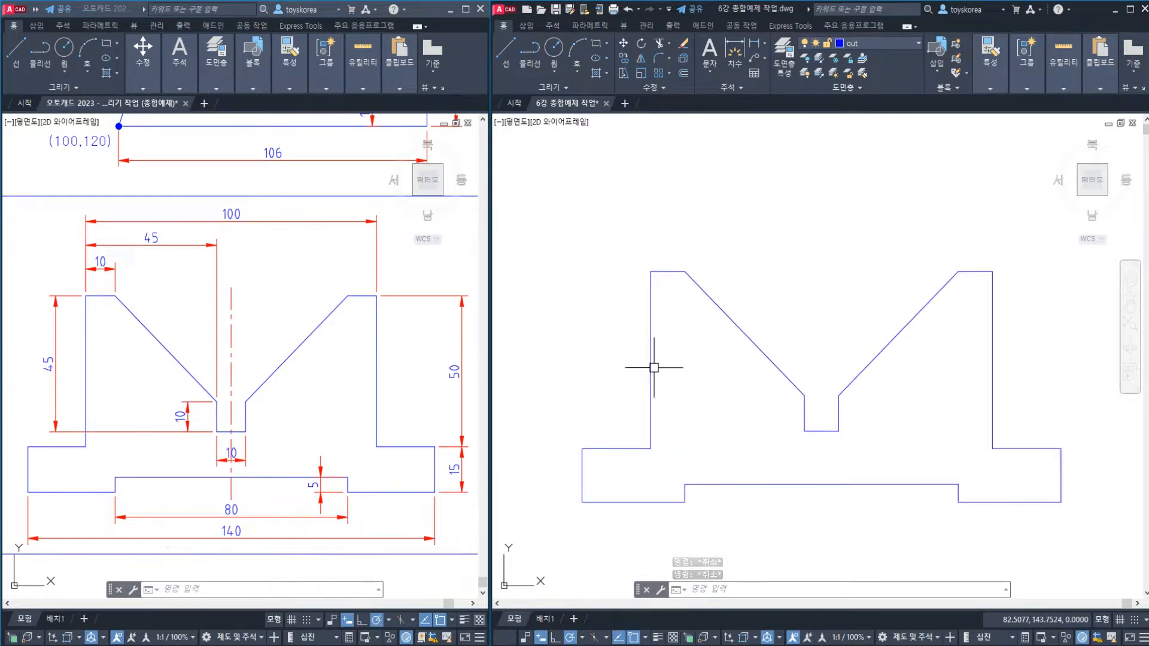
click(439, 413)
scroll(303, 413, down, 2)
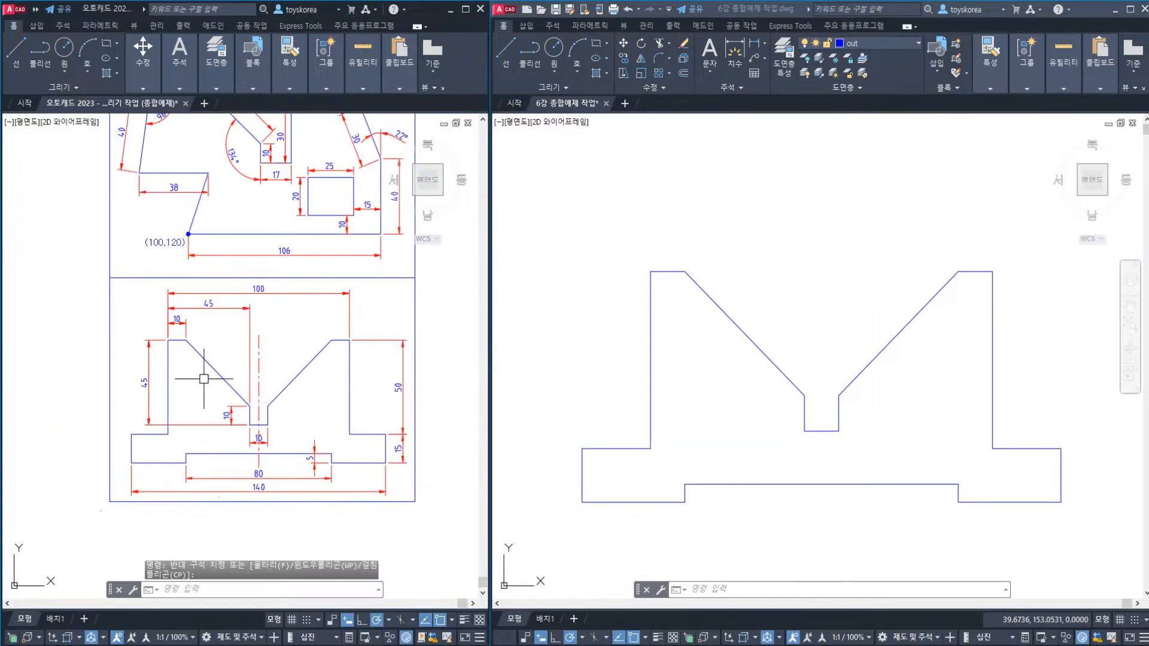
scroll(203, 379, down, 3)
scroll(116, 338, up, 3)
scroll(123, 388, down, 2)
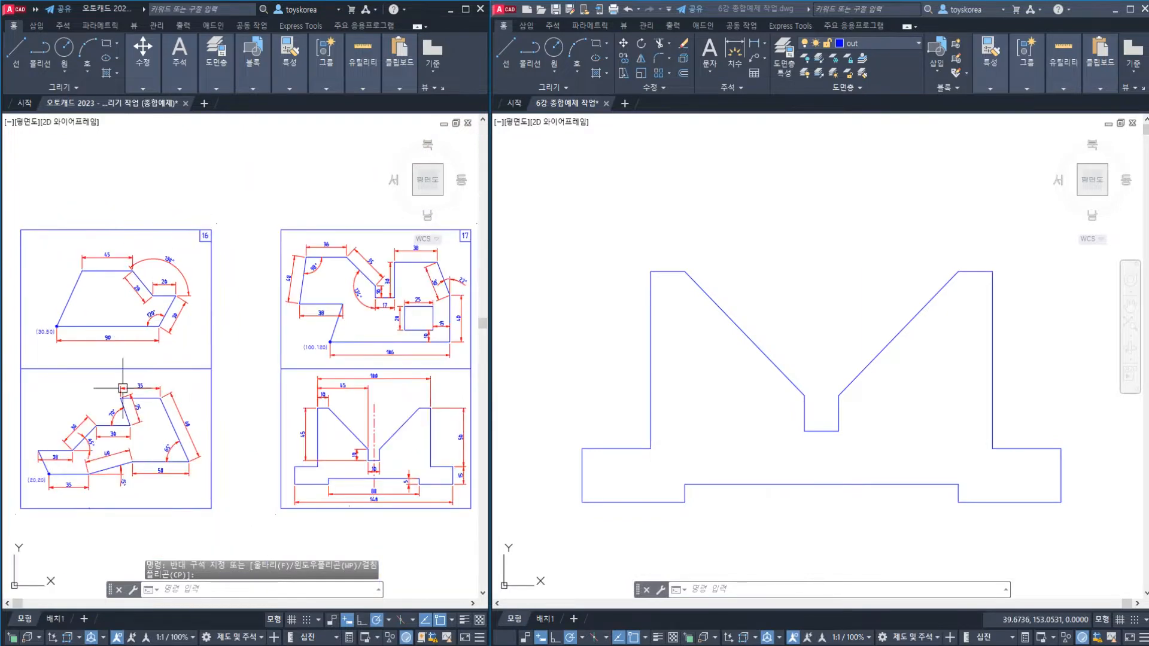
middle_drag(327, 390, 323, 388)
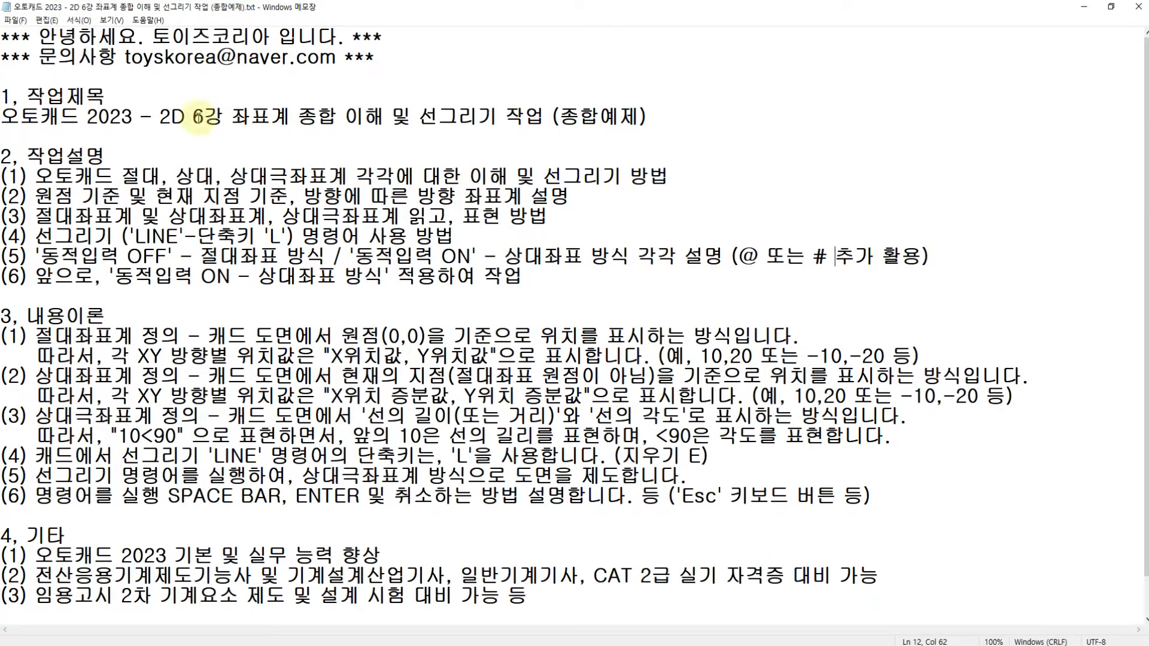
Switch to the lesson notes in Notepad and review the title line on understanding coordinate systems and the comprehensive example
click(185, 116)
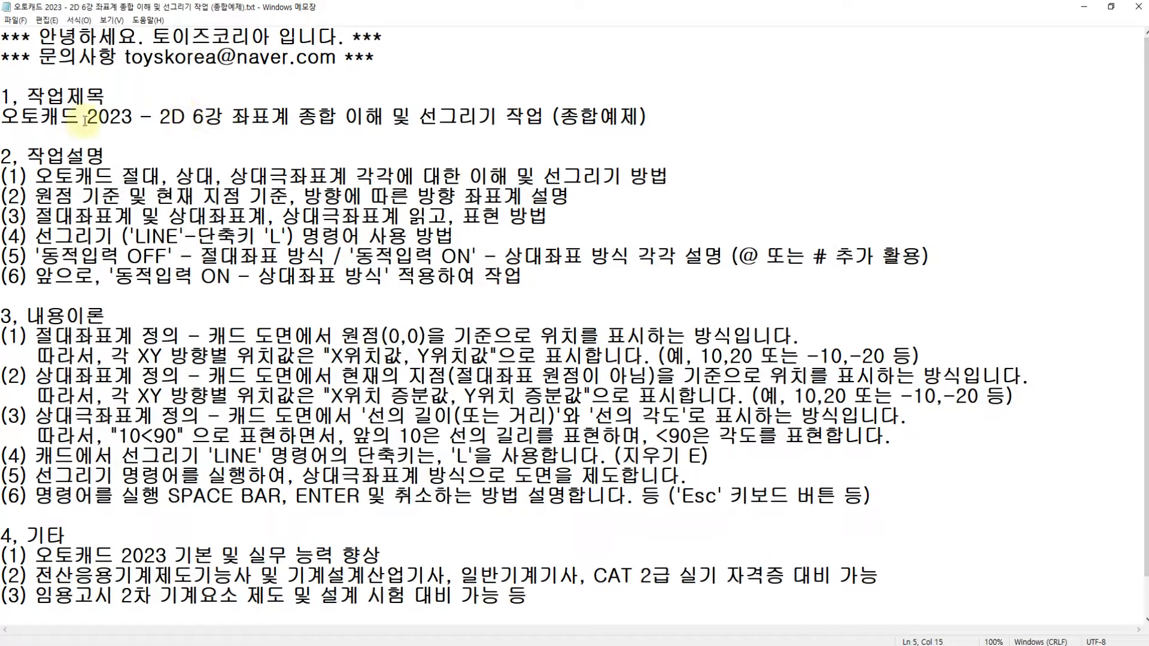
drag(81, 117, 134, 117)
drag(209, 122, 383, 121)
click(230, 123)
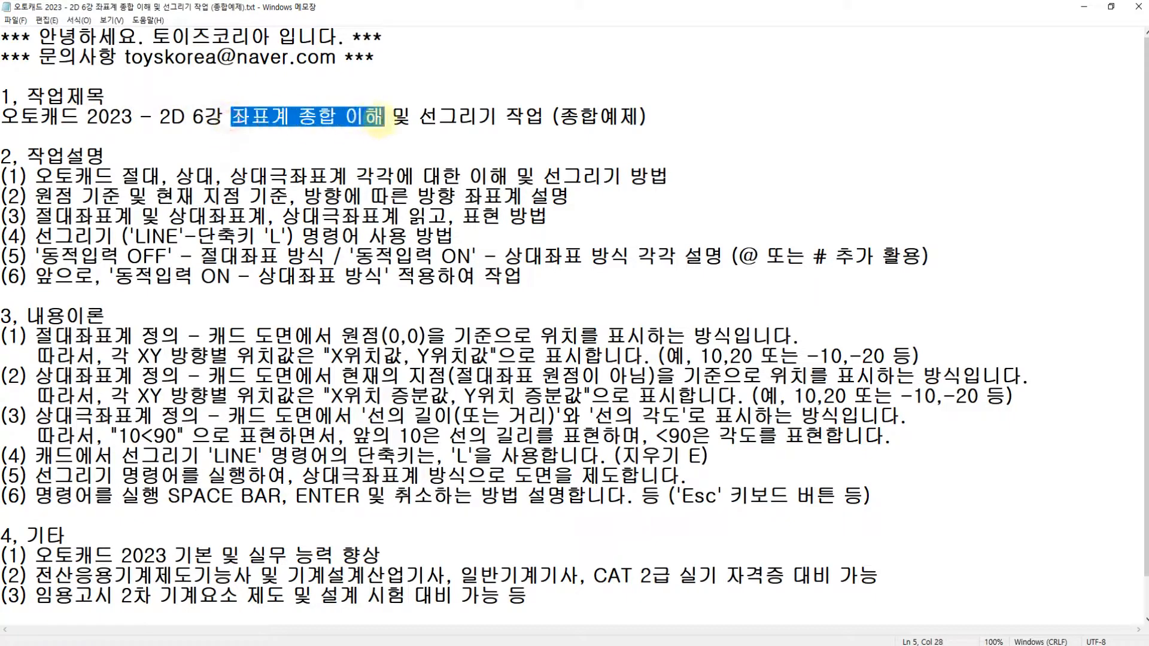
drag(561, 117, 631, 117)
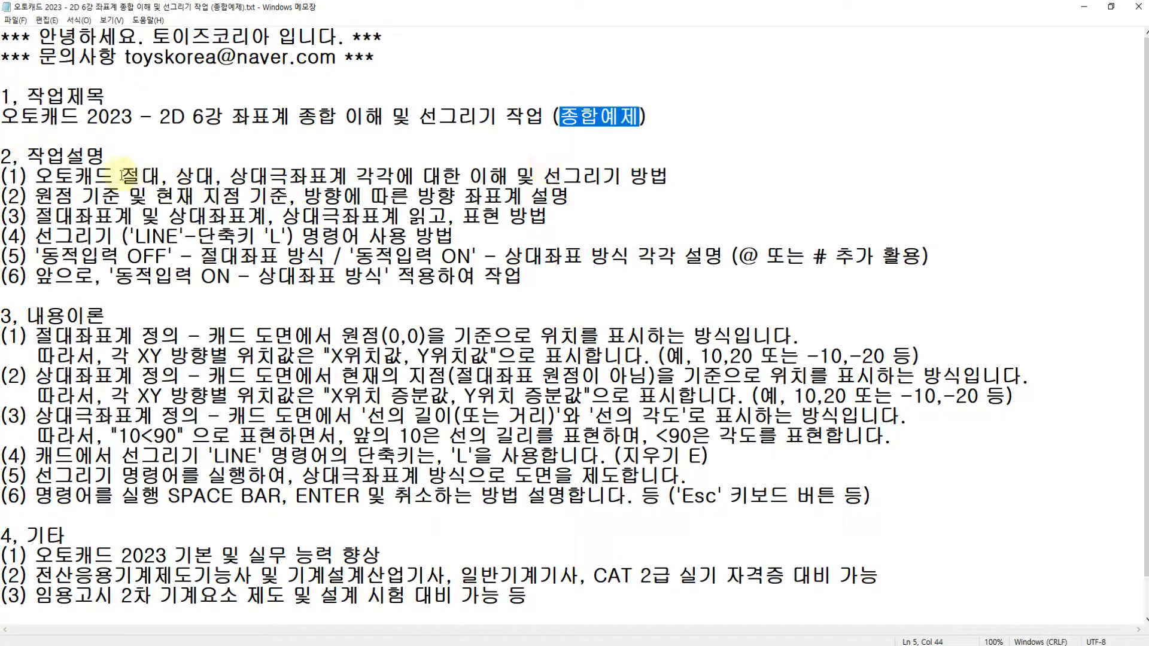
Review the work description items on direction, reading and writing coordinate systems, and the LINE command with its shortcut L
drag(36, 198, 549, 200)
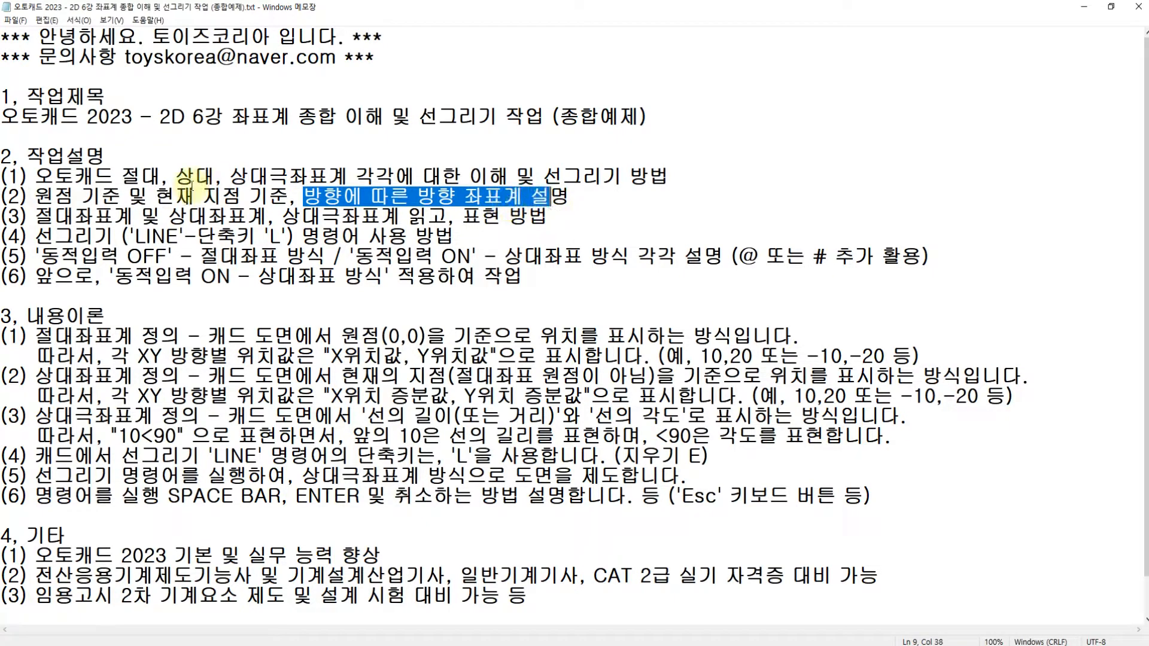
drag(100, 211, 548, 217)
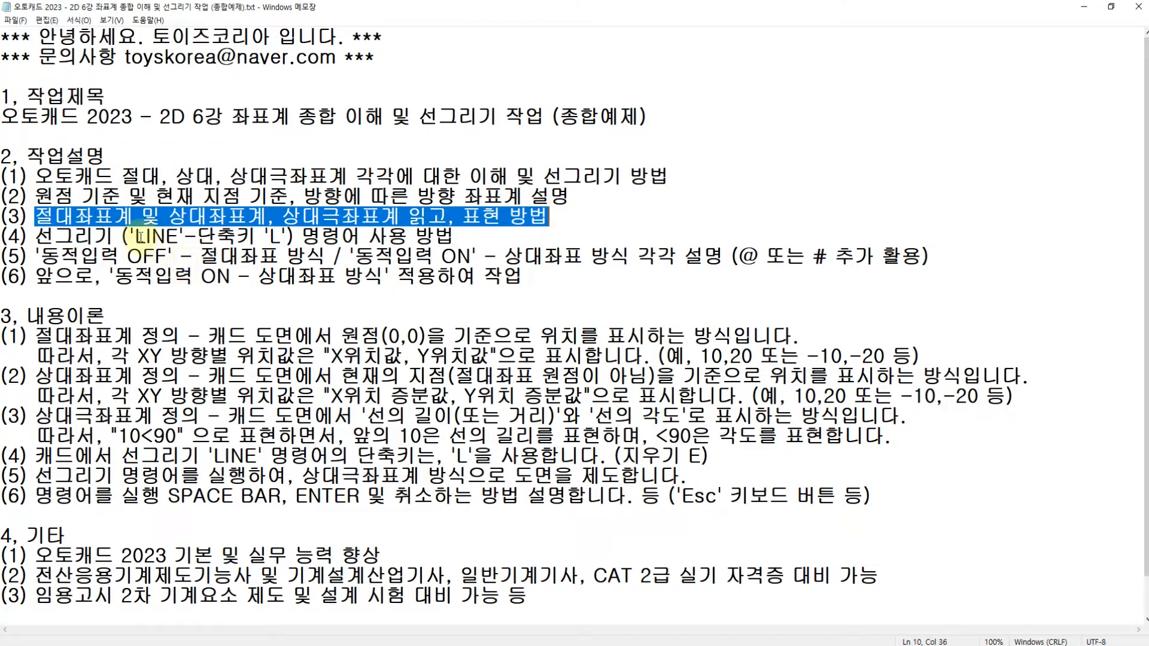
drag(137, 237, 283, 236)
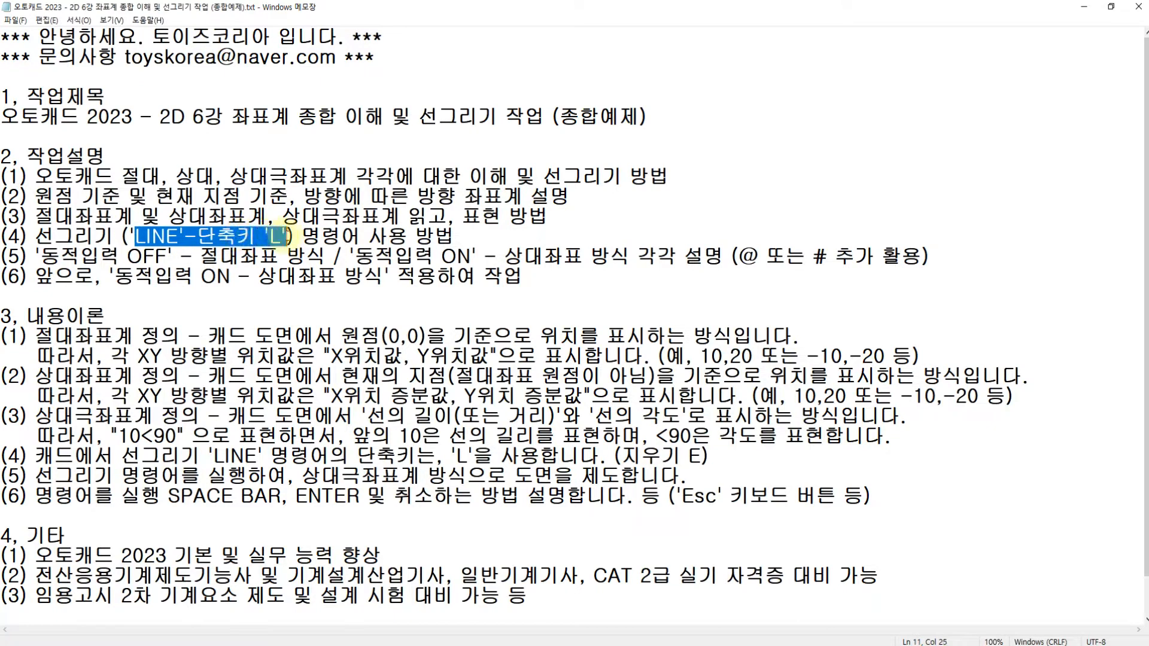
click(280, 237)
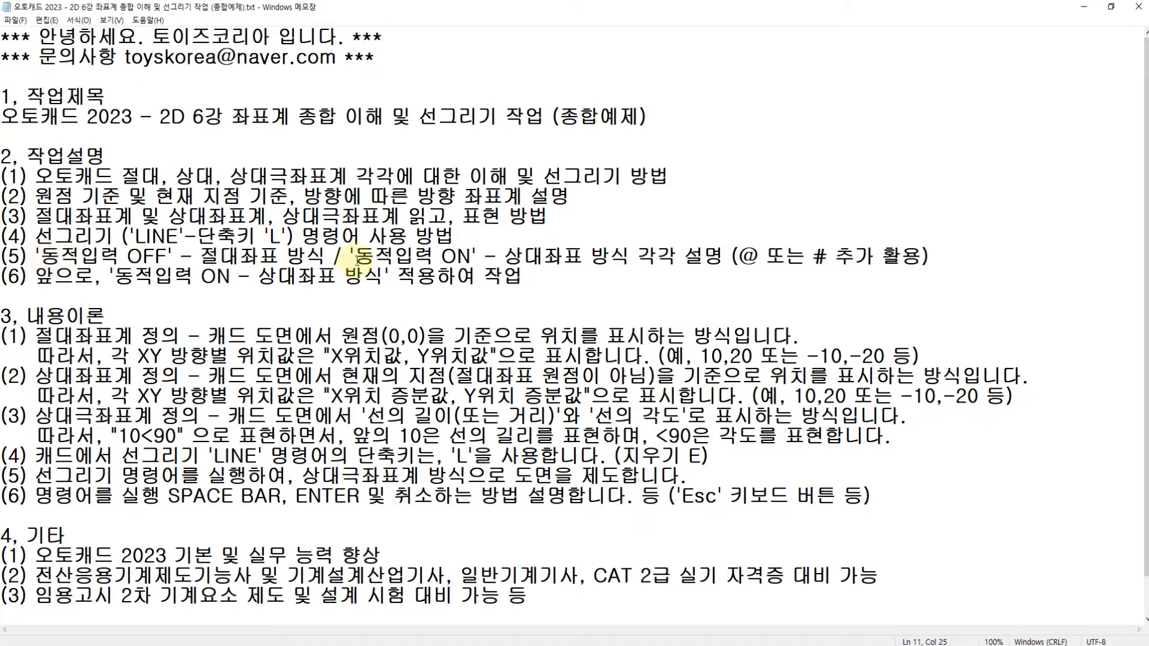
Review the notes on dynamic input ON with relative coordinates, the @ and # prefixes, and the coordinate system theory
drag(354, 256, 472, 259)
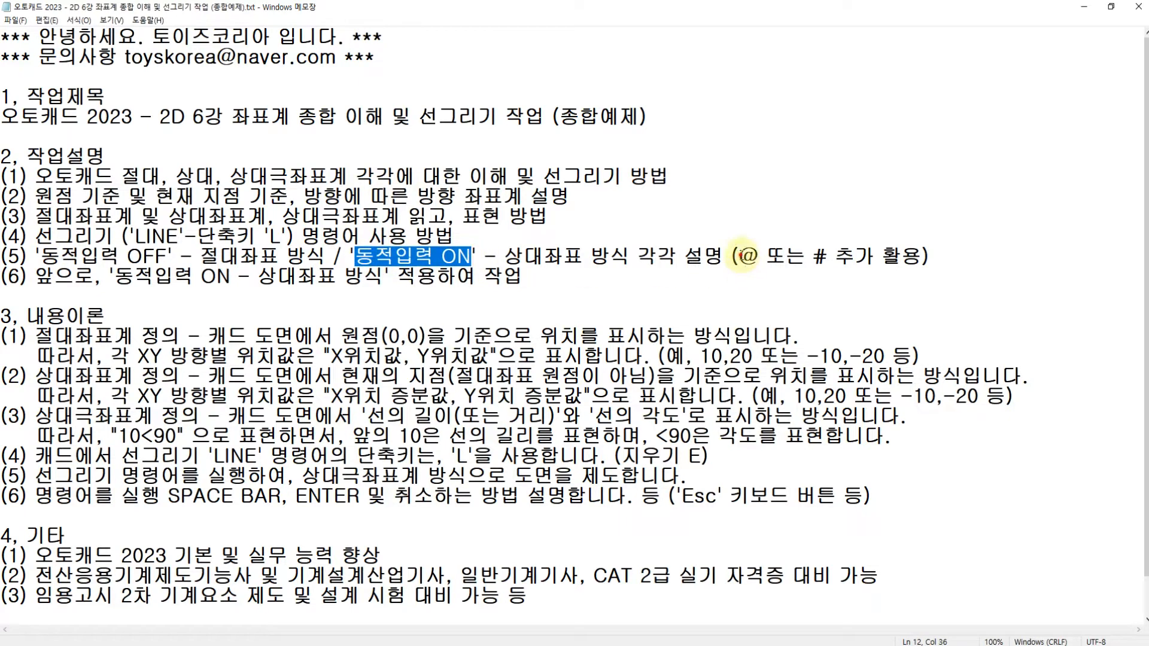
mouse_move(740, 256)
mouse_down()
mouse_move(827, 257)
mouse_move(740, 257)
mouse_up()
click(830, 267)
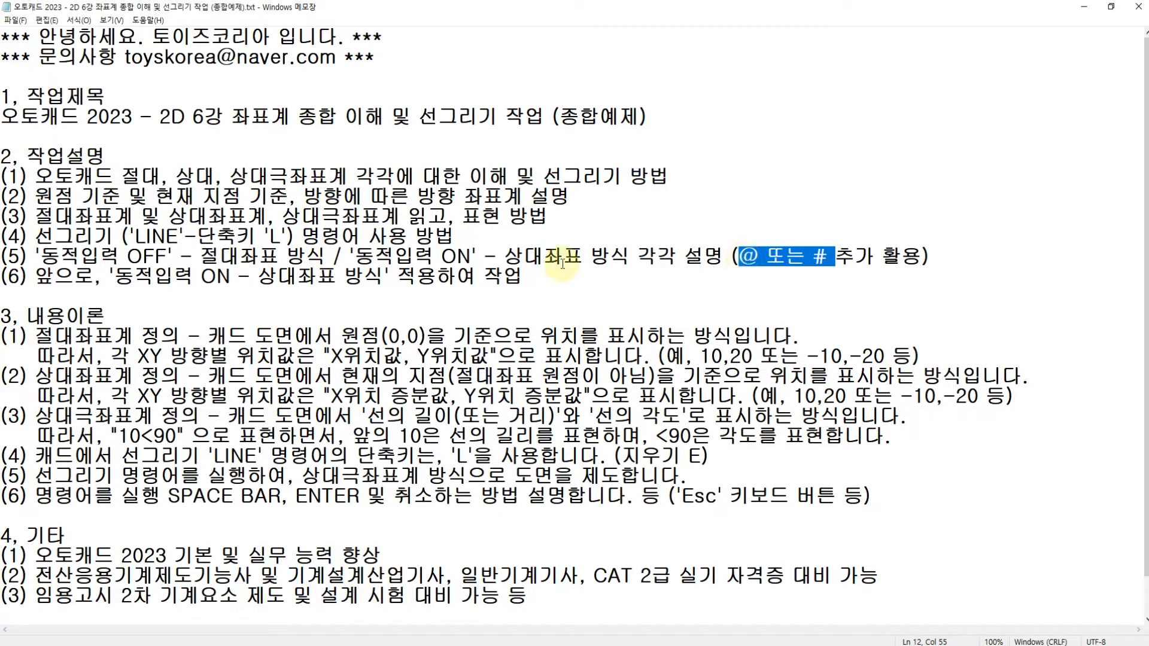
drag(354, 257, 565, 257)
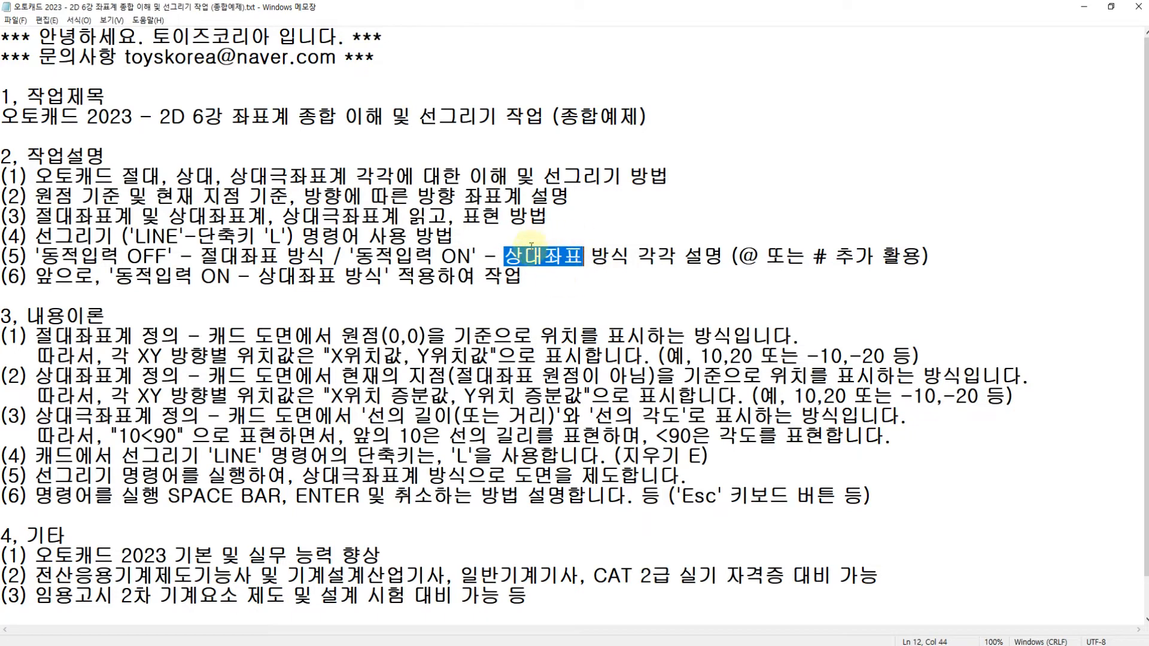
drag(35, 335, 728, 470)
click(282, 302)
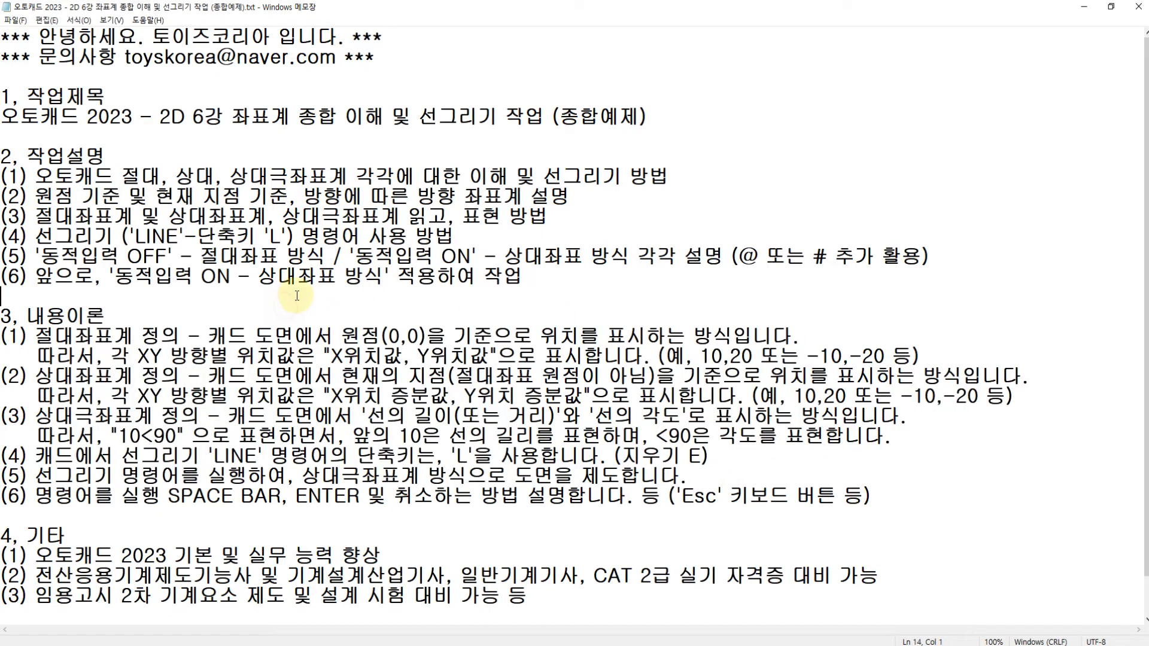